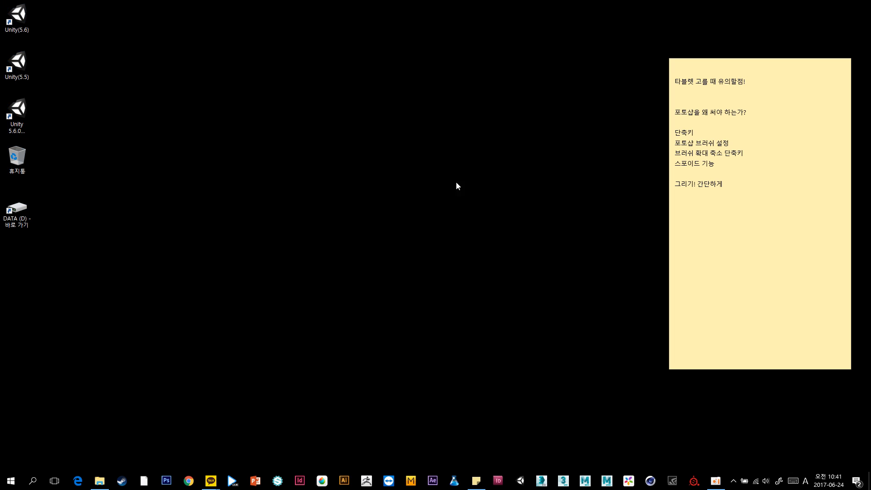
# Step: Move the sticky note to the middle of the desktop and highlight its question "포토샵을 왜 써야 하는가?"
pyautogui.moveTo(701, 67); pyautogui.dragTo(326, 67)
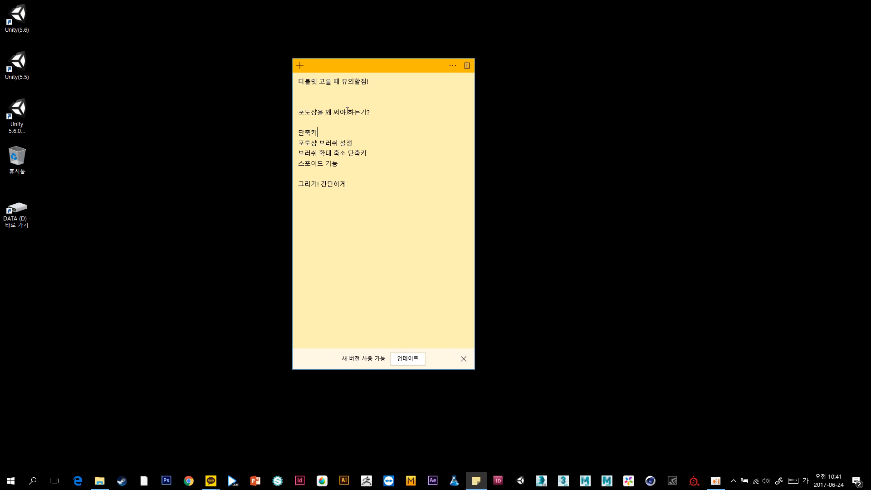
pyautogui.moveTo(371, 112); pyautogui.dragTo(299, 114)
pyautogui.moveTo(370, 112); pyautogui.dragTo(298, 112)
# Step: Below the question "포토샵을 왜 써야 하는가?", add the line "대부분의 회사가 포토샵을 사용합니다." after a blank line
pyautogui.click(392, 112)
pyautogui.press('Return')
pyautogui.press('Return')
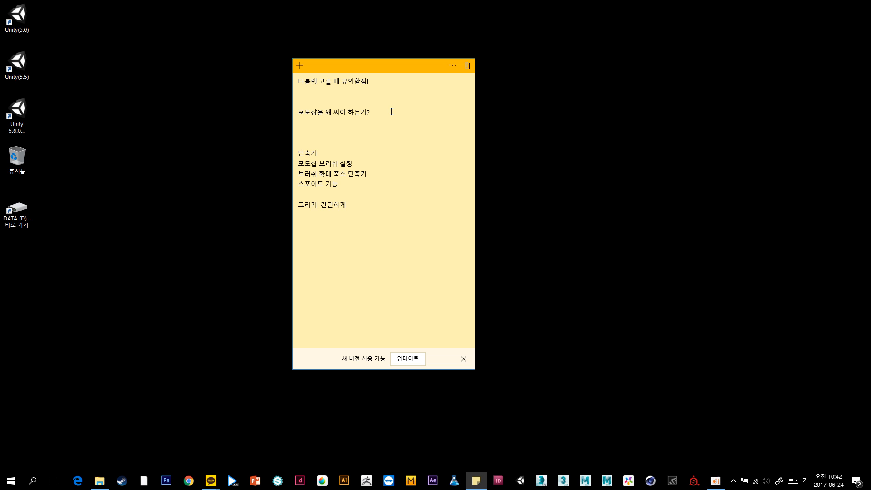
pyautogui.write('대부분의 회사가 포토샵을 사용')
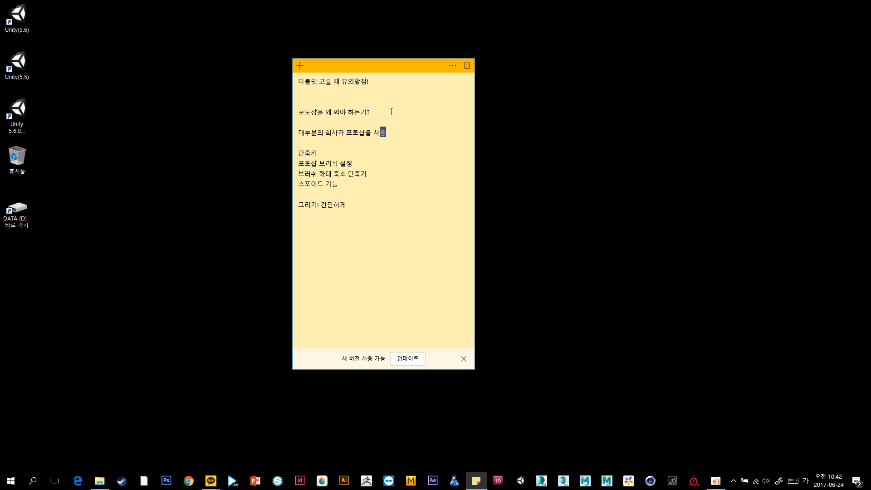
pyautogui.write('합니다.')
# Step: Add the lines "사이툴, 클립스튜디오, 망가스튜디오........" and "거의 사용을x" under the statement about companies using Photoshop
pyautogui.press('Return')
pyautogui.write('사이툴,')
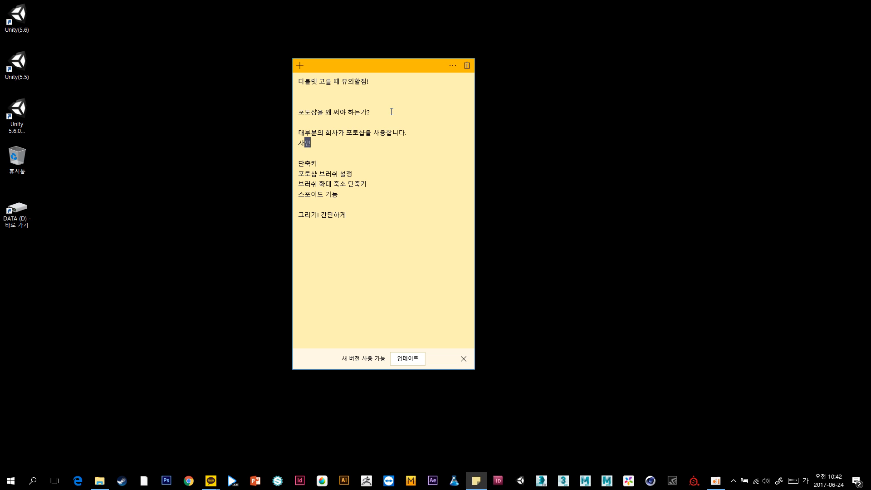
pyautogui.write(' 클립스튜디오, 망가스튜디오')
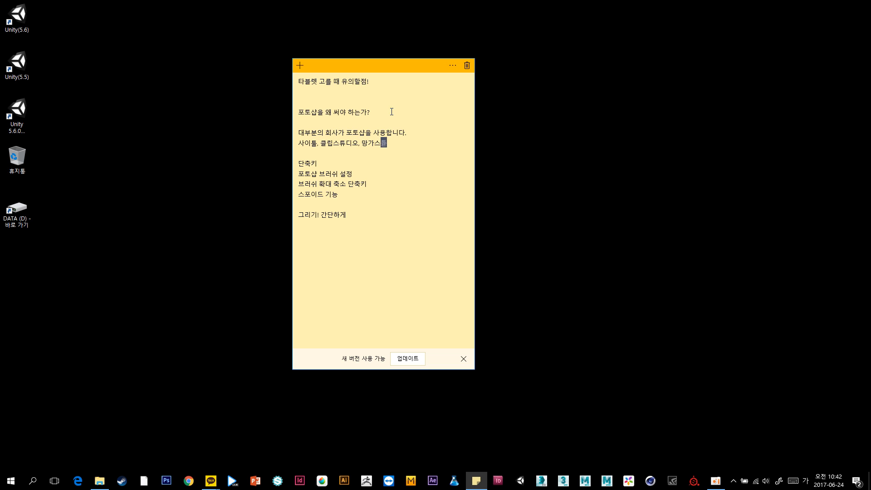
pyautogui.write('........')
pyautogui.press('Return')
pyautogui.write('거의 사용')
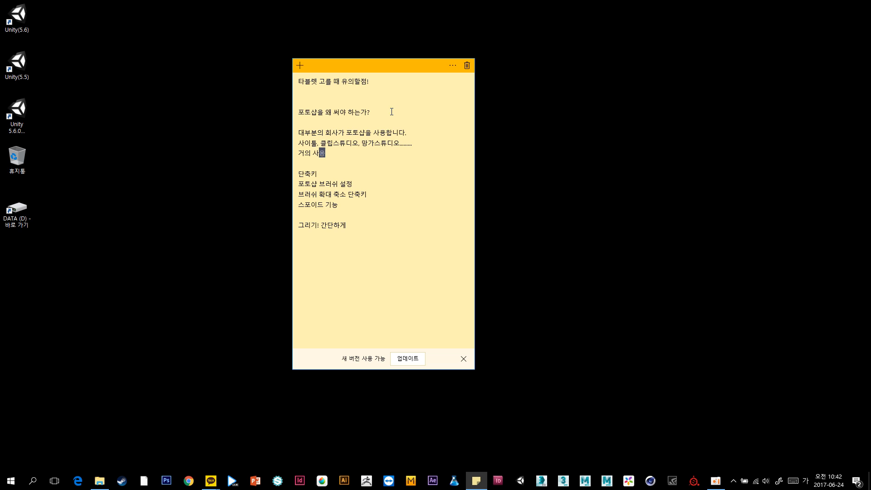
pyautogui.write('을')
pyautogui.press('Hangul')
pyautogui.write('x')
# Step: Add the line "예외 : 웹툰, 프리랜서" after a blank line
pyautogui.press('Return')
pyautogui.press('Return')
pyautogui.press('Hangul')
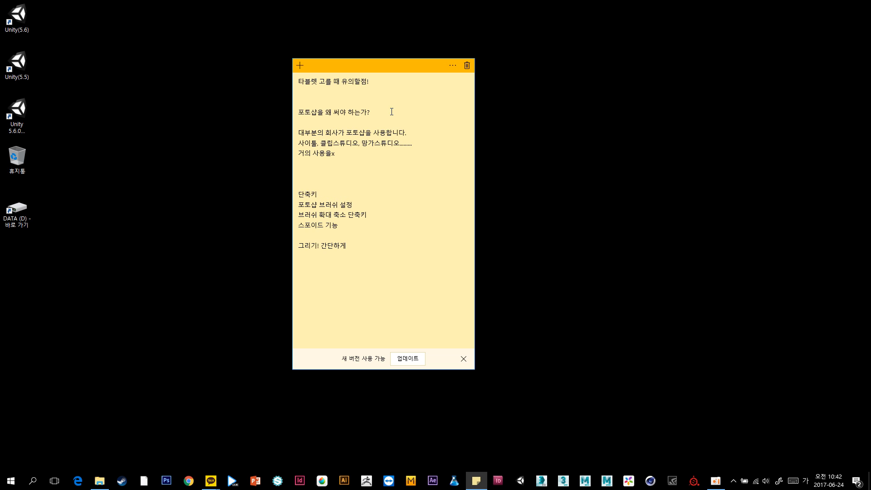
pyautogui.press('BackSpace')
pyautogui.press('Return')
pyautogui.write('예외 : ㅇ')
pyautogui.write('웹ㅌ')
pyautogui.write('툰, 프릴')
pyautogui.write('랜서')
# Step: Add the line "게임회사를 들어가겠다. 디자인 회사를 들어가겠다." below the exceptions line
pyautogui.press('Return')
pyautogui.press('Return')
pyautogui.write('게임회사를')
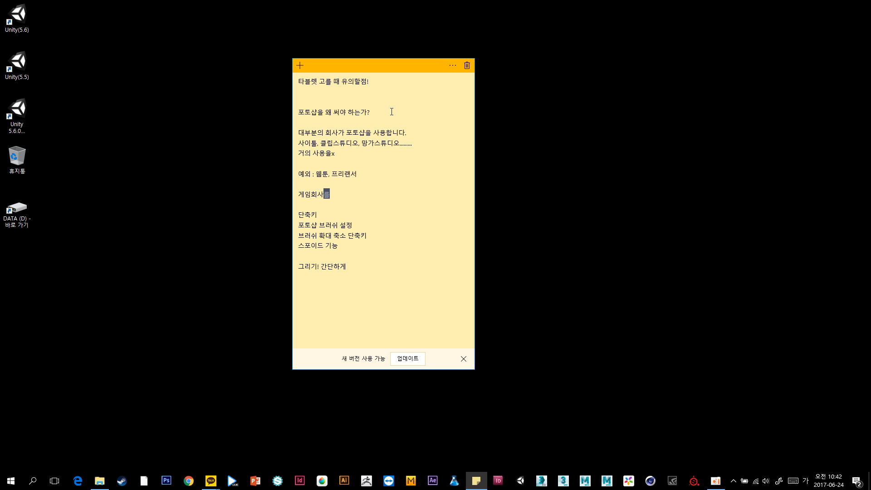
pyautogui.write(' 들어가겠다. 디자인 회사')
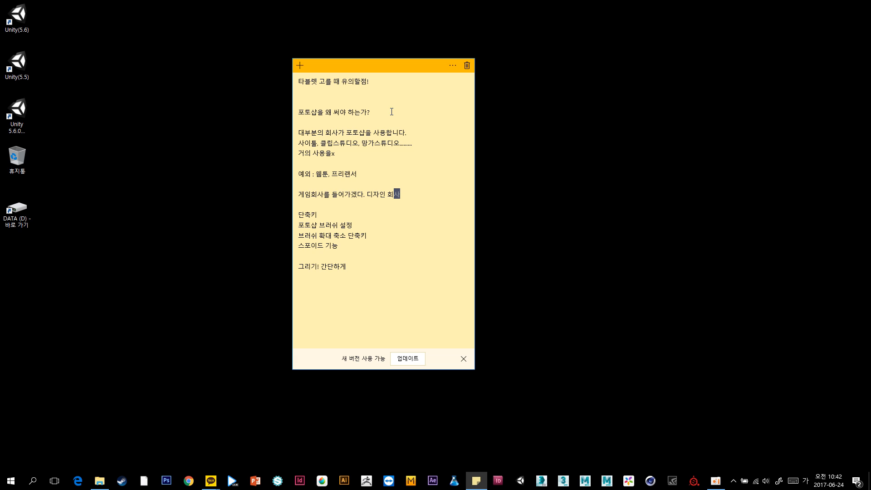
pyautogui.write('를 ㄷ들어가겠다.')
pyautogui.press('Return')
pyautogui.press('BackSpace')
# Step: Add the line "호환성......" below the line about joining game and design companies
pyautogui.press('Return')
pyautogui.press('Return')
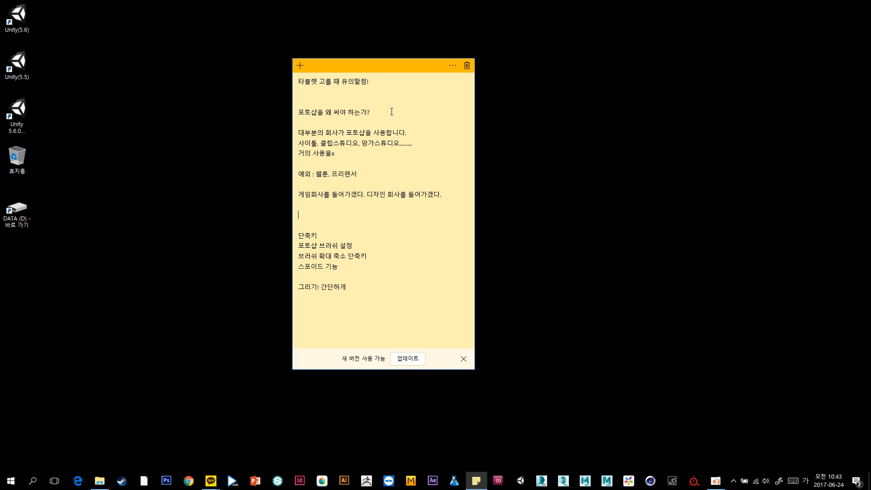
pyautogui.write('호환성......')
pyautogui.press('Return')
pyautogui.press('Return')
pyautogui.press('BackSpace')
pyautogui.press('BackSpace')
# Step: Add the line "사이툴 PSD지원 해준다.........." below the compatibility line
pyautogui.press('Return')
pyautogui.press('Return')
pyautogui.write('사이툴')
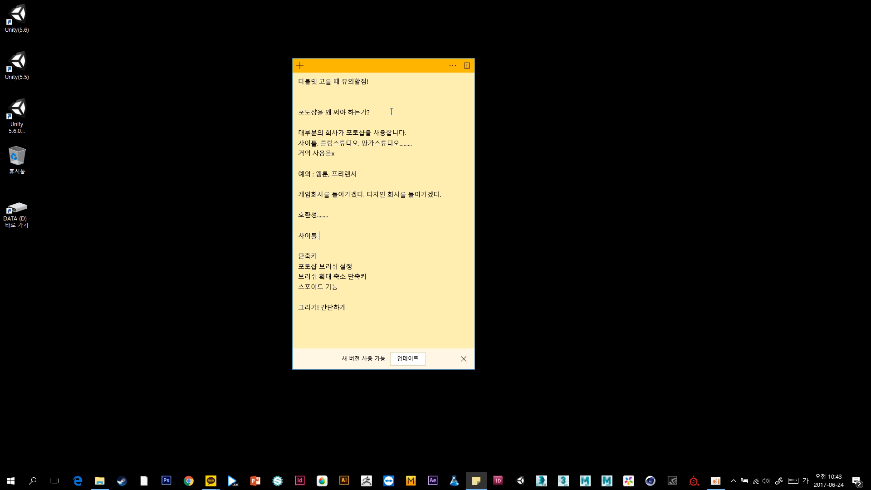
pyautogui.press('Hangul')
pyautogui.write('PSD')
pyautogui.press('Hangul')
pyautogui.write('지원 ㅎㅐ준다.........')
pyautogui.write('..........')
pyautogui.press('Return')
pyautogui.press('BackSpace')
pyautogui.press('Return')
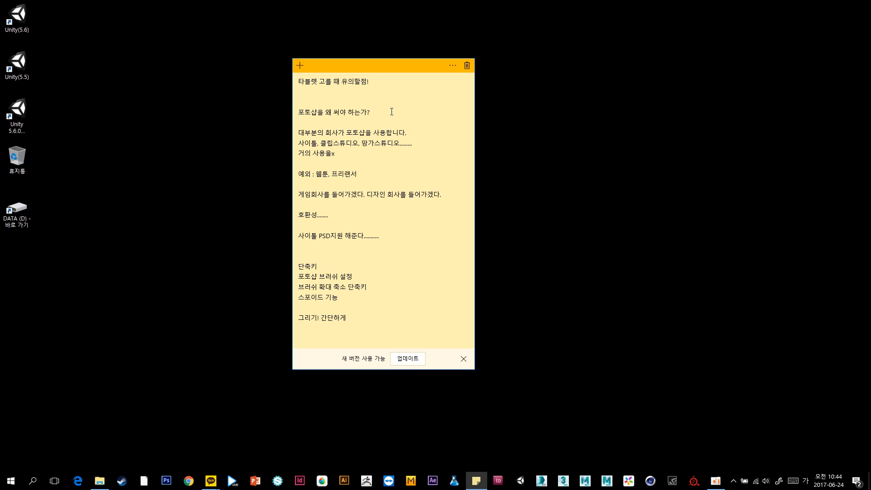
# Step: Delete the whole line about 사이툴 PSD support from the note
pyautogui.press('BackSpace')
pyautogui.press('BackSpace')
pyautogui.press('BackSpace')
pyautogui.press('BackSpace')
pyautogui.press('BackSpace')
pyautogui.press('BackSpace')
pyautogui.press('BackSpace')
pyautogui.press('BackSpace')
pyautogui.press('BackSpace')
pyautogui.press('BackSpace')
pyautogui.press('BackSpace')
pyautogui.press('BackSpace')
pyautogui.press('BackSpace')
pyautogui.press('BackSpace')
pyautogui.press('BackSpace')
pyautogui.press('BackSpace')
pyautogui.press('BackSpace')
pyautogui.press('BackSpace')
pyautogui.press('BackSpace')
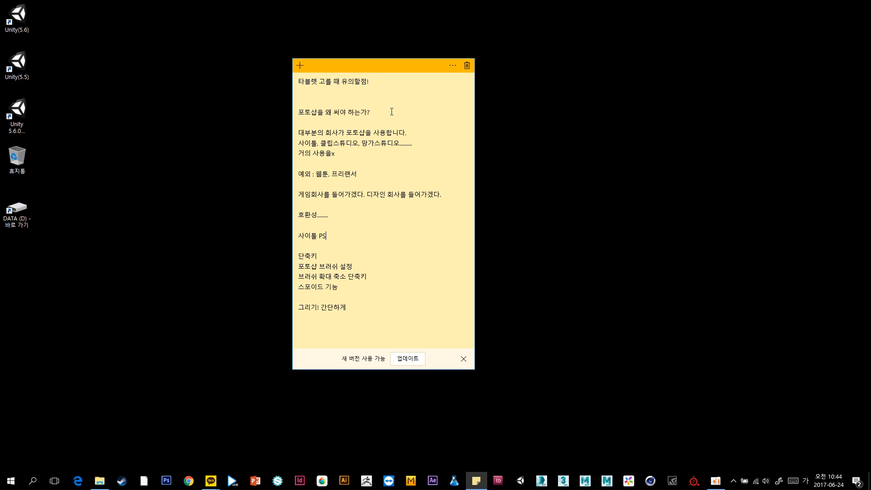
pyautogui.press('BackSpace')
pyautogui.press('BackSpace')
pyautogui.press('BackSpace')
pyautogui.press('BackSpace')
pyautogui.press('BackSpace')
pyautogui.press('BackSpace')
pyautogui.press('BackSpace')
pyautogui.press('BackSpace')
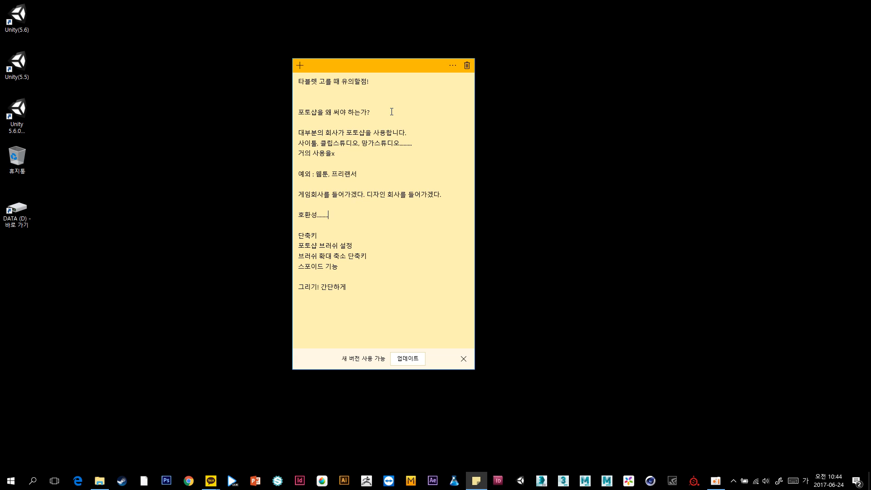
# Step: Add the line "게임엔진에서 호환성." below the "호환성" line
pyautogui.press('Return')
pyautogui.press('Return')
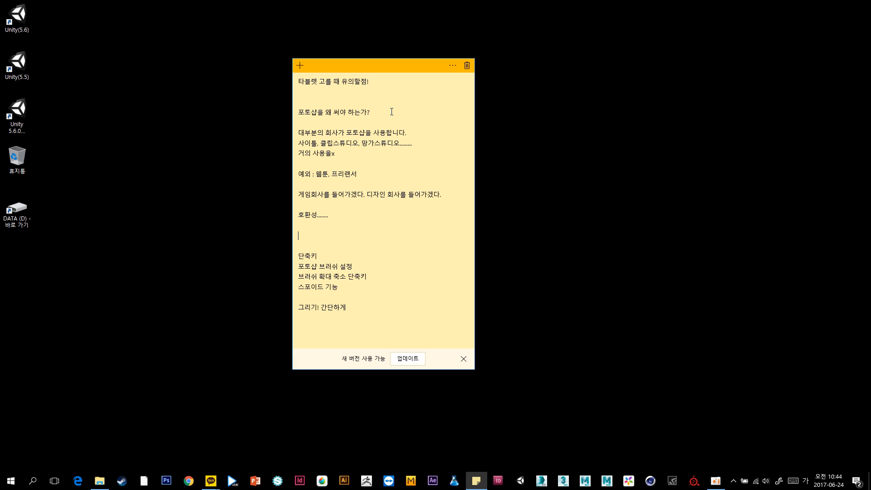
pyautogui.write('게임엔진에')
pyautogui.press('BackSpace')
pyautogui.write('의 대부분ㅇ은 포토')
pyautogui.press('BackSpace')
pyautogui.press('BackSpace')
pyautogui.press('BackSpace')
pyautogui.press('BackSpace')
pyautogui.press('BackSpace')
pyautogui.press('BackSpace')
pyautogui.press('BackSpace')
pyautogui.press('BackSpace')
pyautogui.press('BackSpace')
pyautogui.press('BackSpace')
pyautogui.write('에서 호환성.')
pyautogui.press('Return')
pyautogui.press('Return')
pyautogui.press('BackSpace')
pyautogui.press('BackSpace')
# Step: Add the file format list "Tga, Jpg, Png, PSD" below the game engine compatibility line
pyautogui.press('Return')
pyautogui.press('Return')
pyautogui.press('Hangul')
pyautogui.write('Tga')
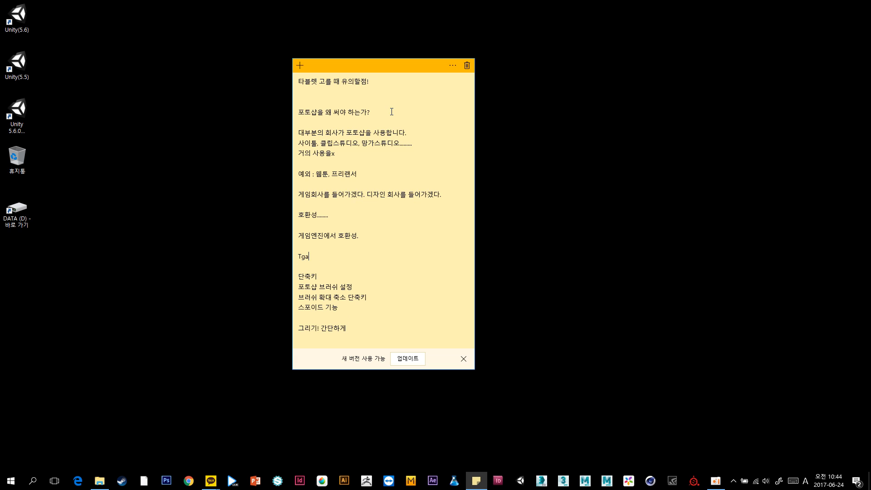
pyautogui.write(', ')
pyautogui.write('Jp')
pyautogui.write('g, ')
pyautogui.write('N')
pyautogui.write('ng, ')
pyautogui.write('PD')
pyautogui.press('BackSpace')
pyautogui.press('BackSpace')
pyautogui.write('PSD')
pyautogui.press('Hangul')
# Step: Delete the block of note lines from "예외 : 웹툰, 프리랜서" through the file format list
pyautogui.hotkey('shift', 'Up')
pyautogui.hotkey('shift', 'Up')
pyautogui.hotkey('shift', 'Up')
pyautogui.hotkey('shift', 'Up')
pyautogui.hotkey('shift', 'Up')
pyautogui.hotkey('shift', 'Up')
pyautogui.hotkey('shift', 'Up')
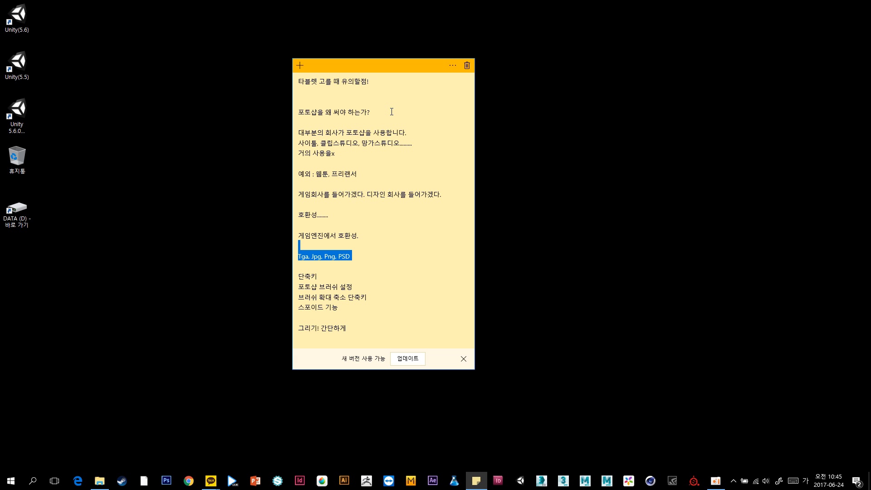
pyautogui.hotkey('shift', 'Up')
pyautogui.hotkey('shift', 'Up')
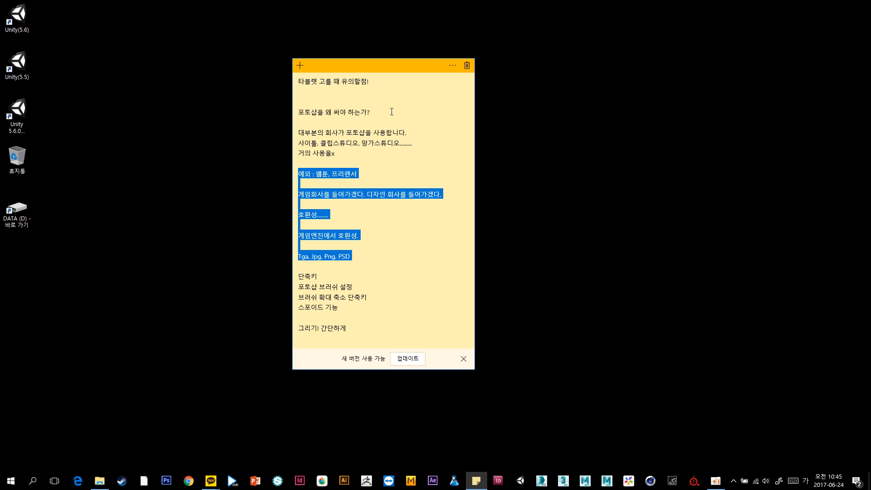
pyautogui.hotkey('shift', 'Up')
pyautogui.hotkey('shift', 'Down')
pyautogui.press('BackSpace')
# Step: Add the line "사이툴 이유" below "거의 사용을x", leaving blank lines around it
pyautogui.press('Return')
pyautogui.press('Return')
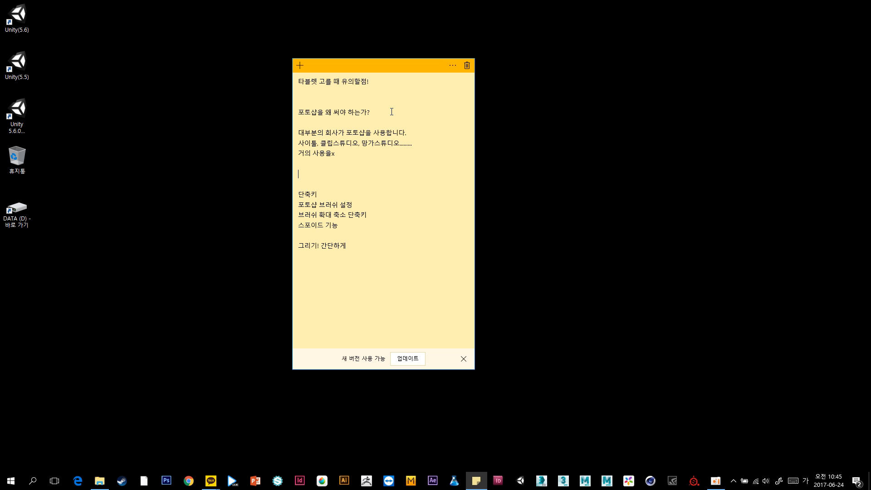
pyautogui.write('사이툴에서 사용ㅎㅏ는')
pyautogui.press('BackSpace')
pyautogui.press('BackSpace')
pyautogui.press('BackSpace')
pyautogui.press('BackSpace')
pyautogui.press('BackSpace')
pyautogui.press('BackSpace')
pyautogui.press('BackSpace')
pyautogui.press('BackSpace')
pyautogui.press('BackSpace')
pyautogui.write('툴 이유')
pyautogui.press('Return')
pyautogui.press('Return')
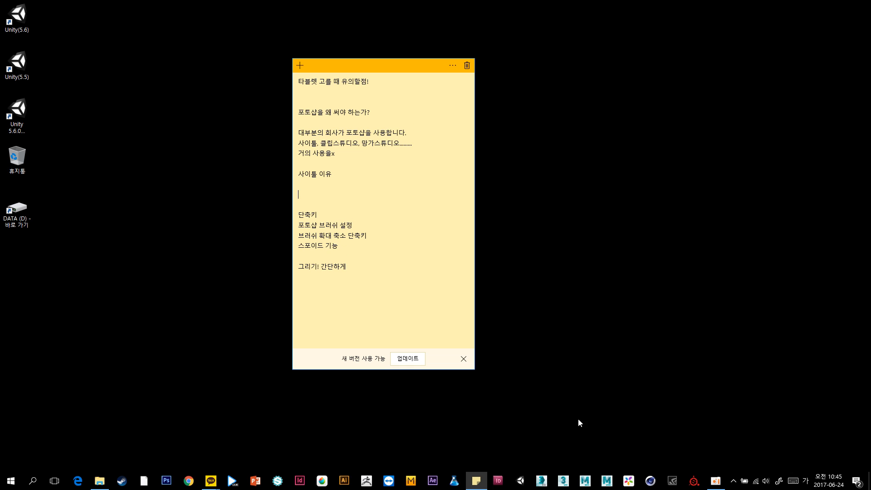
# Step: Launch Photoshop in a maximized window and move the sticky note aside while it loads
pyautogui.click(166, 481)
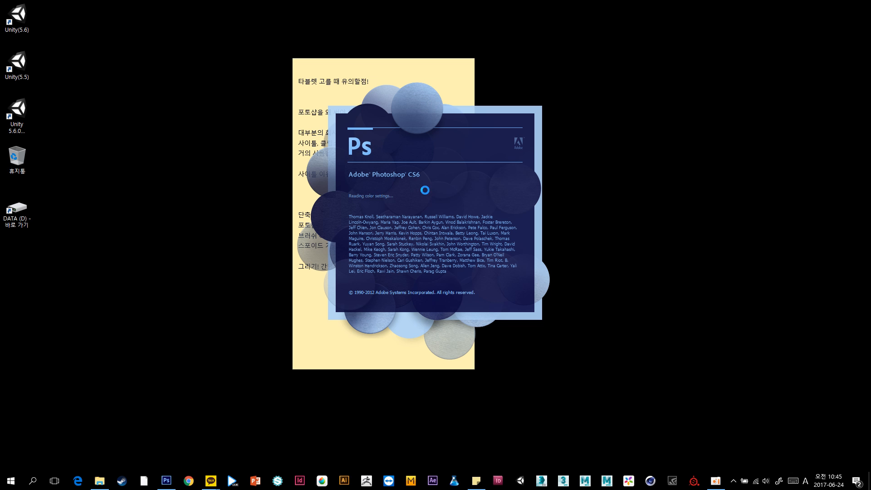
pyautogui.moveTo(383, 63); pyautogui.dragTo(145, 78)
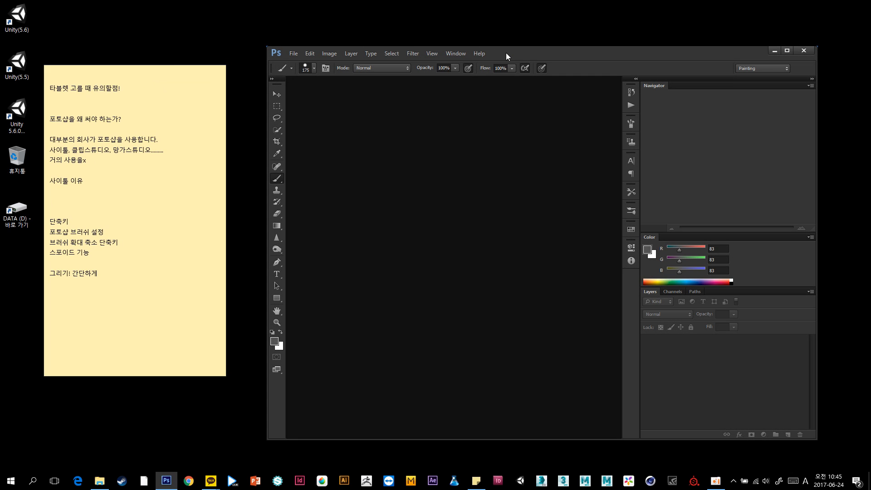
pyautogui.doubleClick(505, 52)
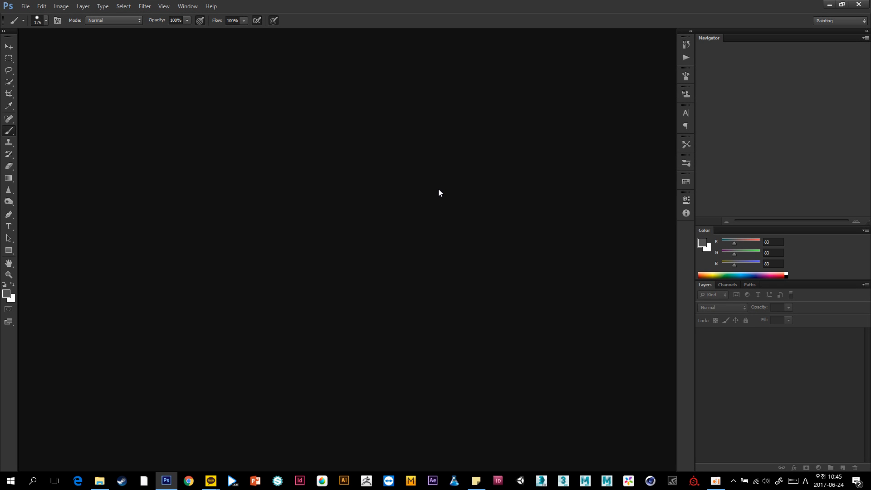
# Step: Create a new document and add a large text box on its upper part containing "SDFSDF"
pyautogui.hotkey('ctrl', 'n')
pyautogui.click(525, 125)
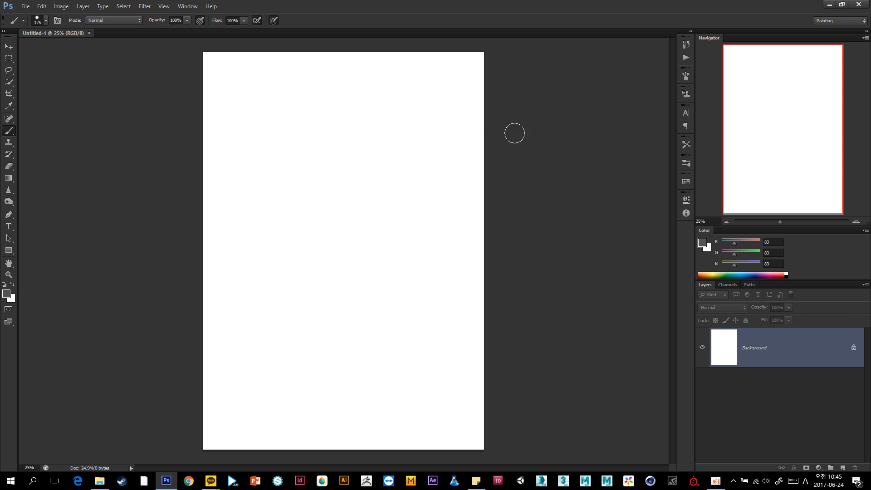
pyautogui.press('t')
pyautogui.moveTo(228, 107); pyautogui.dragTo(466, 318)
pyautogui.hotkey('ctrl', 'a')
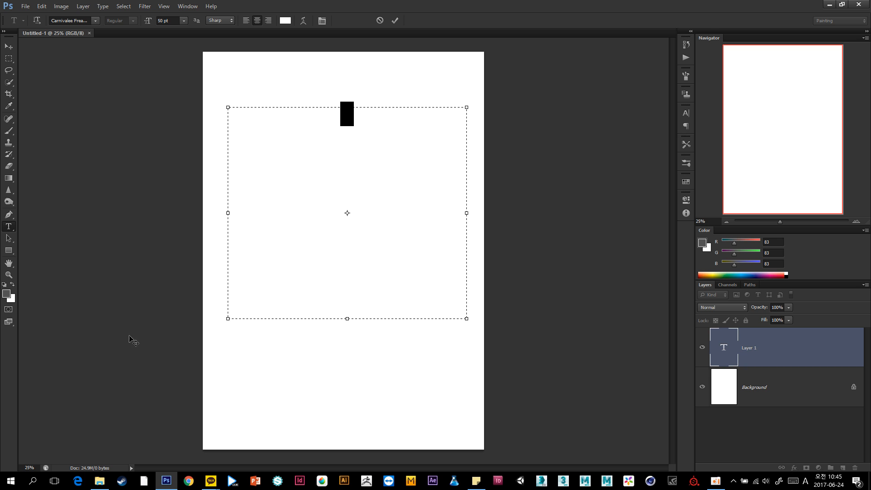
pyautogui.write('asdfasd')
# Step: Set the colour of all the sample text to black (#000000)
pyautogui.hotkey('ctrl', 'a')
pyautogui.click(285, 20)
pyautogui.moveTo(526, 325); pyautogui.dragTo(447, 397)
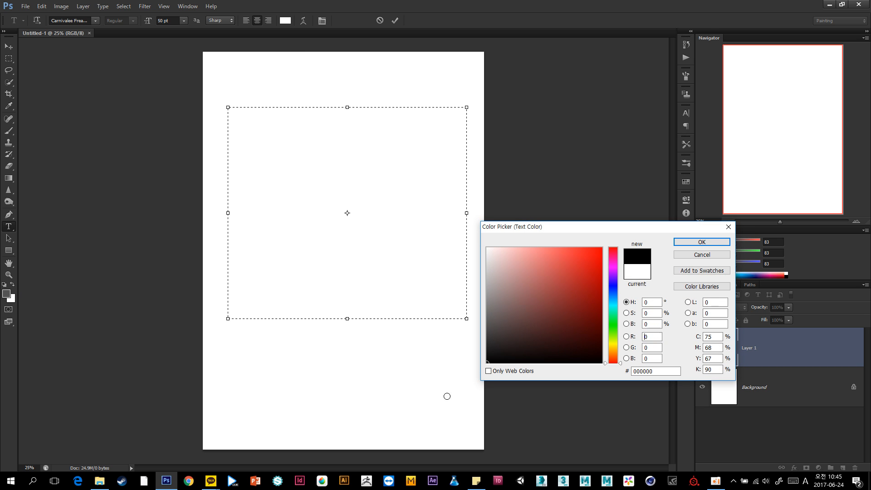
pyautogui.click(700, 242)
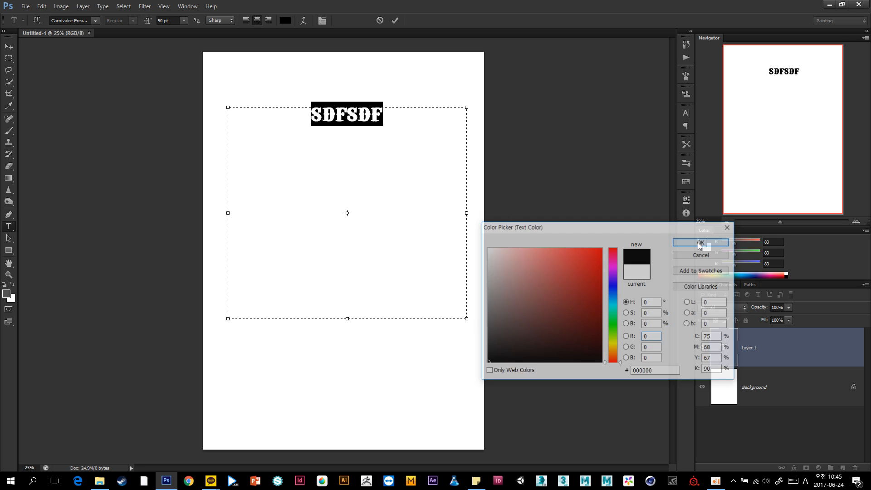
pyautogui.click(701, 243)
pyautogui.press('Escape')
# Step: Change the font of the selected sample text to Dotum
pyautogui.click(95, 22)
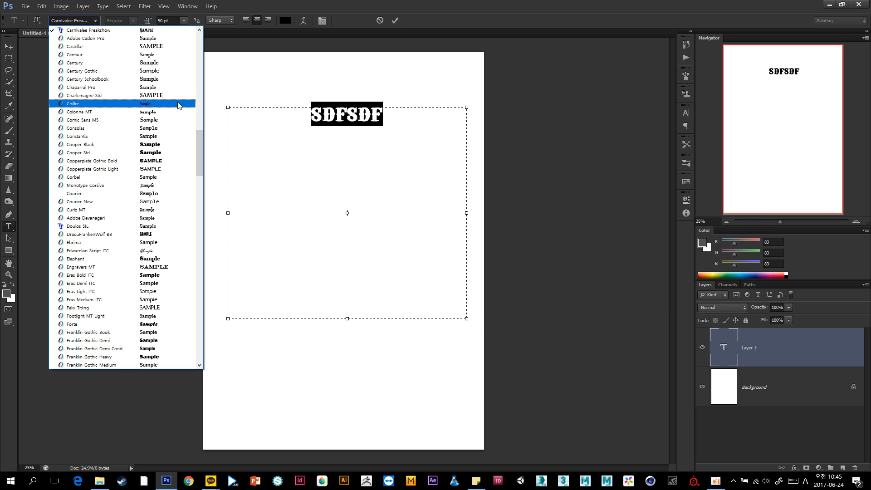
pyautogui.moveTo(199, 158); pyautogui.dragTo(172, 49)
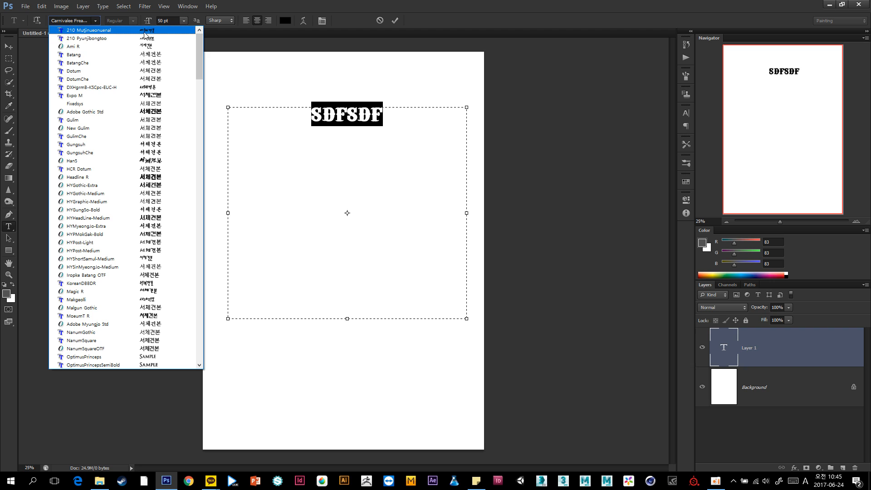
pyautogui.click(159, 71)
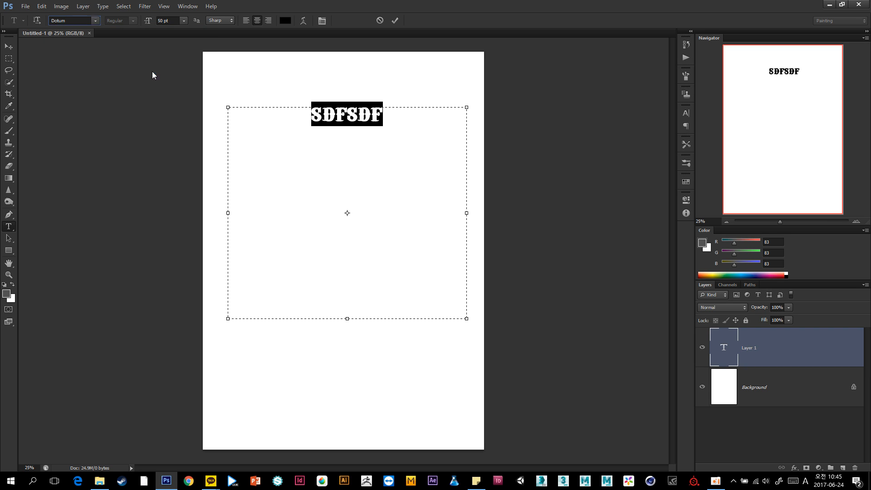
# Step: Replace all of the sample text in the text box with "사이툴"
pyautogui.click(323, 129)
pyautogui.doubleClick(325, 129)
pyautogui.press('BackSpace')
pyautogui.press('Hangul')
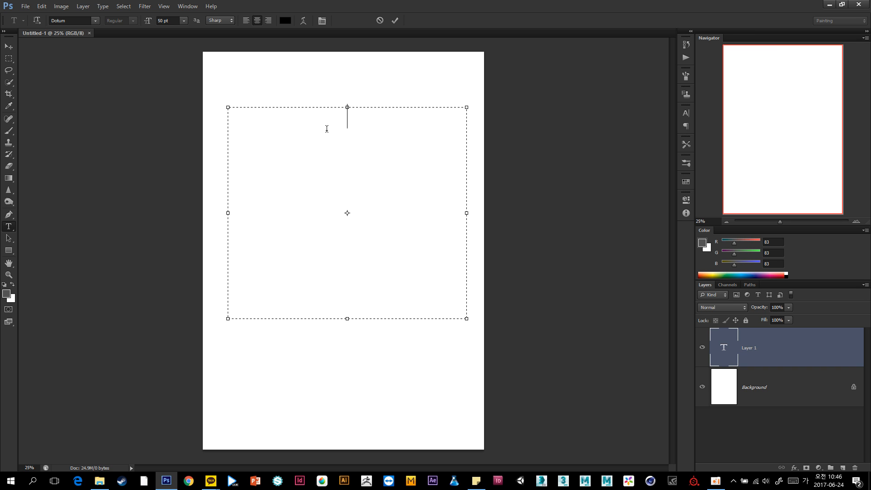
pyautogui.write('사이툴')
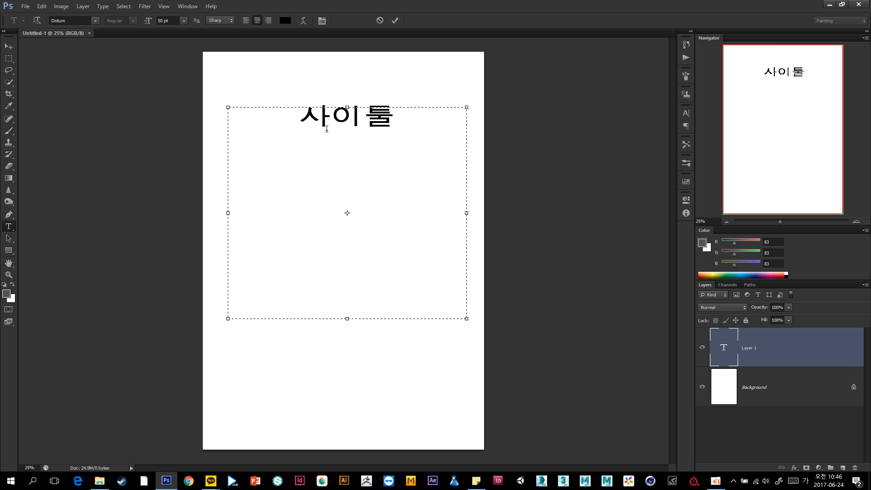
# Step: Set the horizontal scale of all the "사이툴" text to 100%
pyautogui.click(334, 142)
pyautogui.hotkey('ctrl', 't')
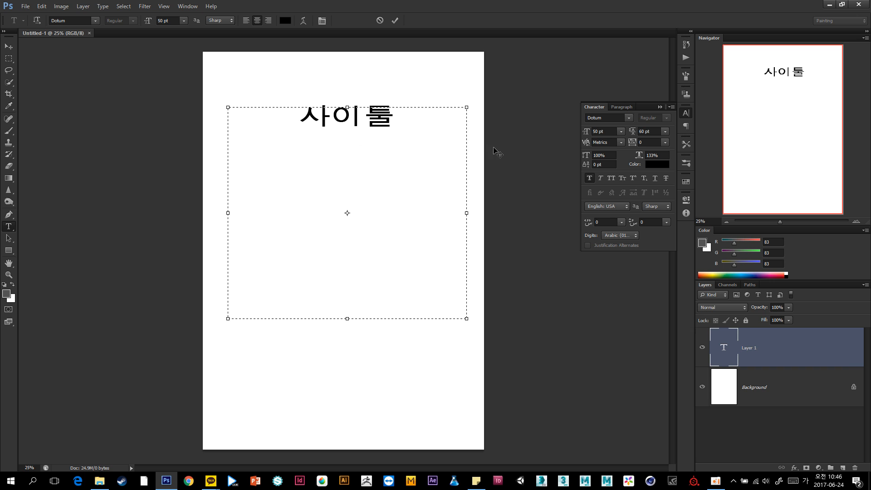
pyautogui.click(390, 135)
pyautogui.hotkey('ctrl', 'a')
pyautogui.click(657, 155)
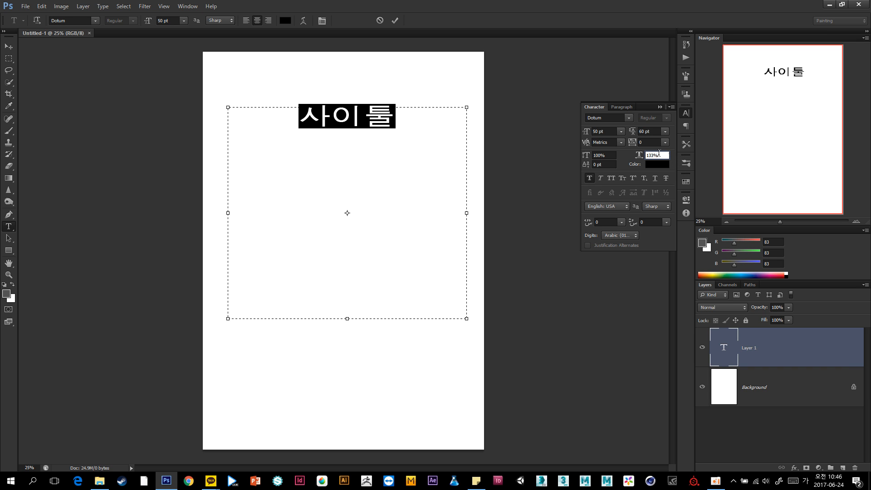
pyautogui.write('100')
pyautogui.press('Return')
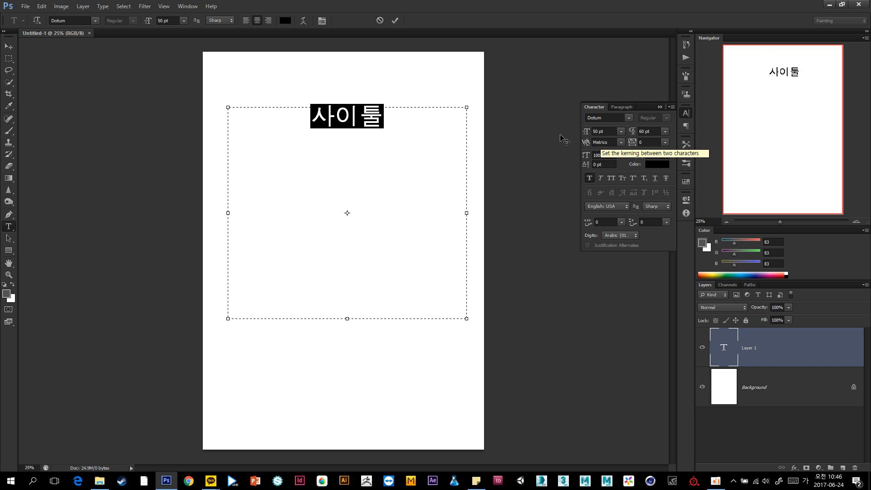
# Step: Add the line "브러쉬 느낌........" below the "사이툴" heading, separated by a blank line
pyautogui.click(428, 140)
pyautogui.press('Return')
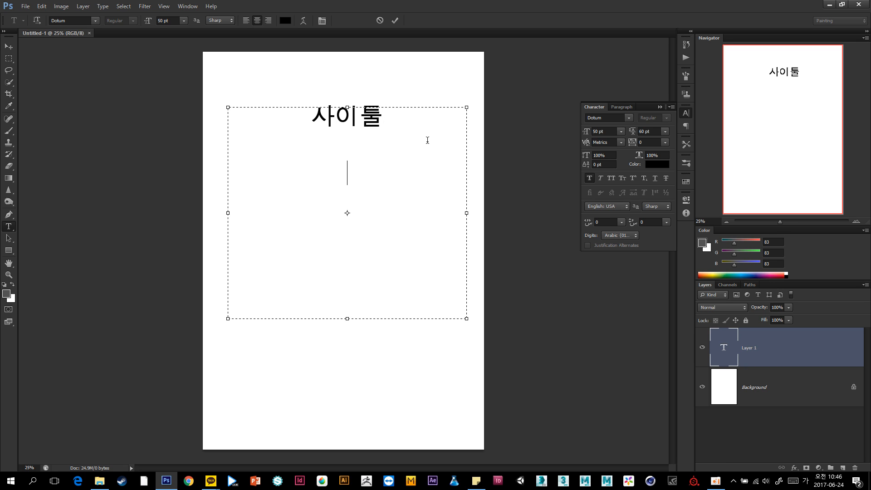
pyautogui.write('프')
pyautogui.press('BackSpace')
pyautogui.write('브러쉬 느낌......')
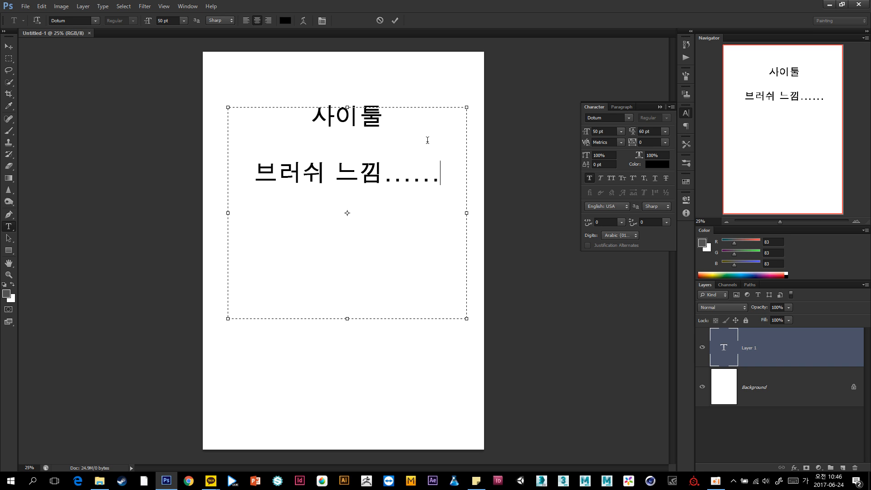
pyautogui.write('..')
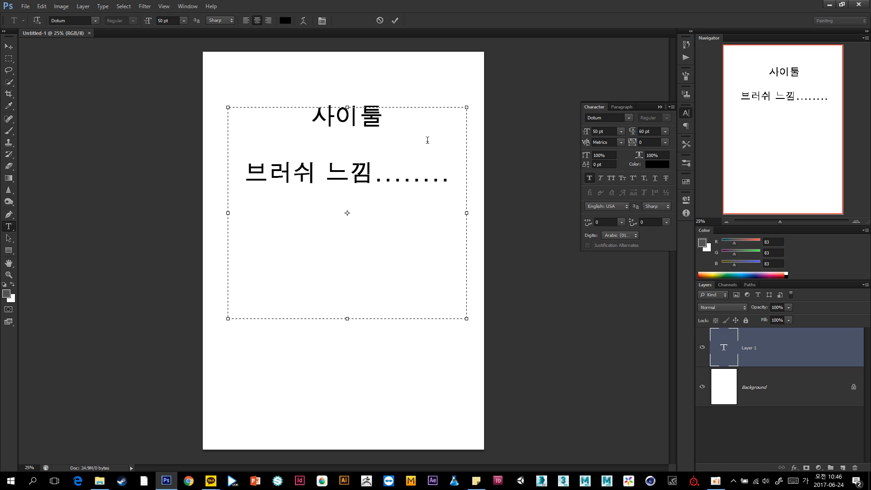
# Step: Add the line "(펜 라인 보정 기능)" directly under the brush line
pyautogui.press('Return')
pyautogui.write('()펜 ')
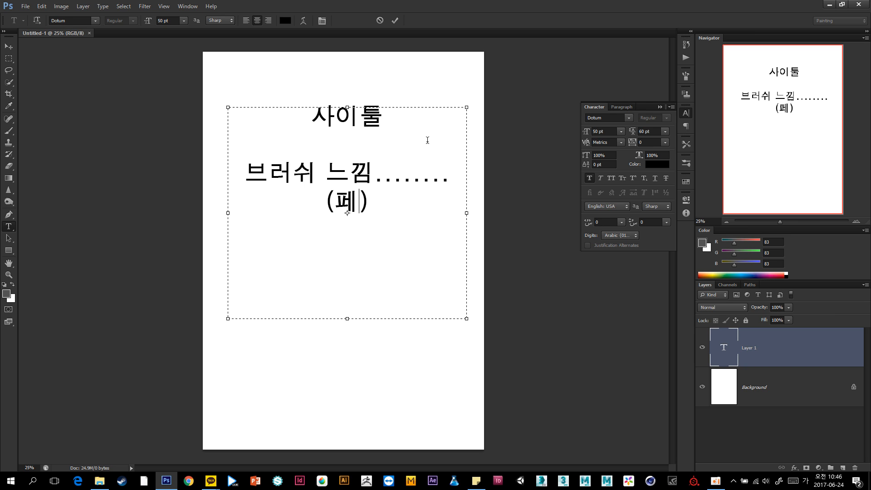
pyautogui.write('라인 보정긴')
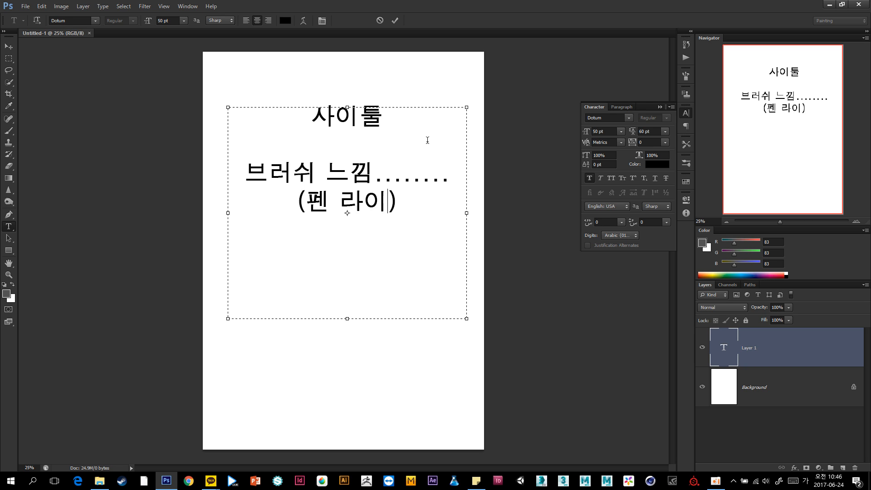
pyautogui.press('BackSpace')
pyautogui.press('BackSpace')
pyautogui.press('BackSpace')
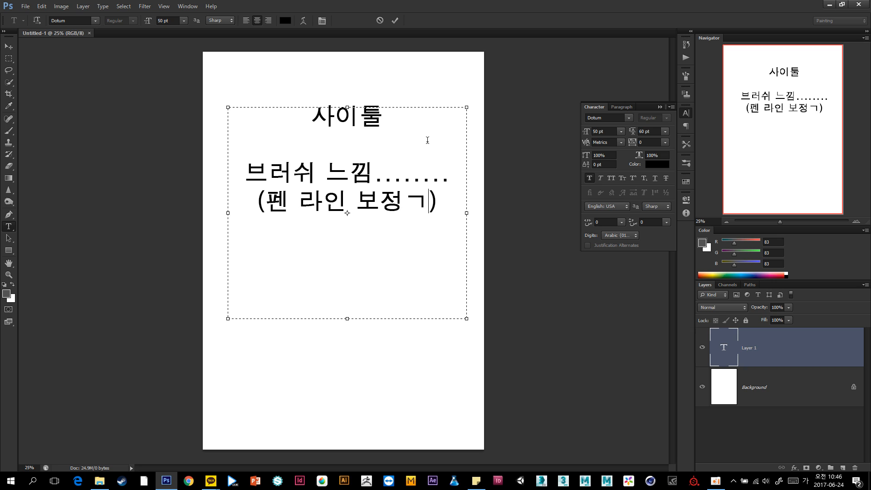
pyautogui.write('기능')
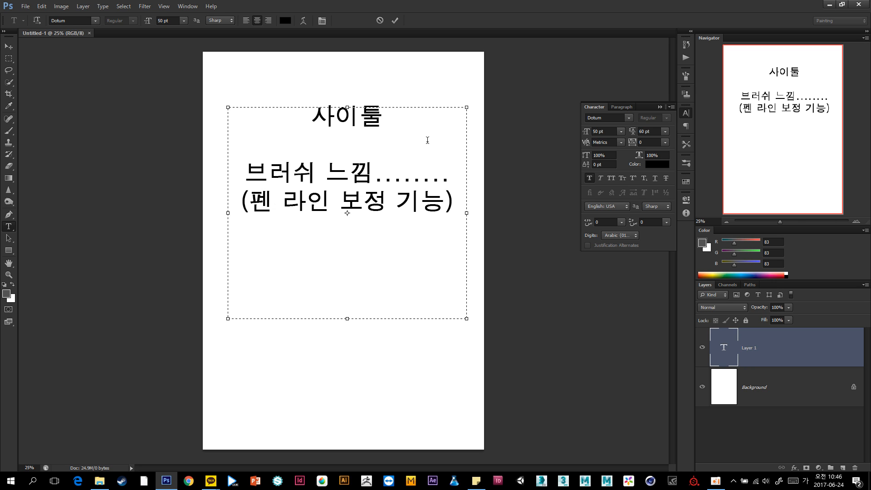
pyautogui.moveTo(458, 199); pyautogui.dragTo(238, 210)
pyautogui.click(250, 206)
pyautogui.click(463, 212)
pyautogui.click(238, 202)
pyautogui.click(468, 212)
pyautogui.click(242, 205)
pyautogui.click(455, 212)
pyautogui.click(226, 203)
pyautogui.click(460, 206)
pyautogui.click(231, 205)
pyautogui.click(462, 207)
pyautogui.click(231, 203)
pyautogui.click(450, 208)
pyautogui.click(233, 209)
pyautogui.click(460, 209)
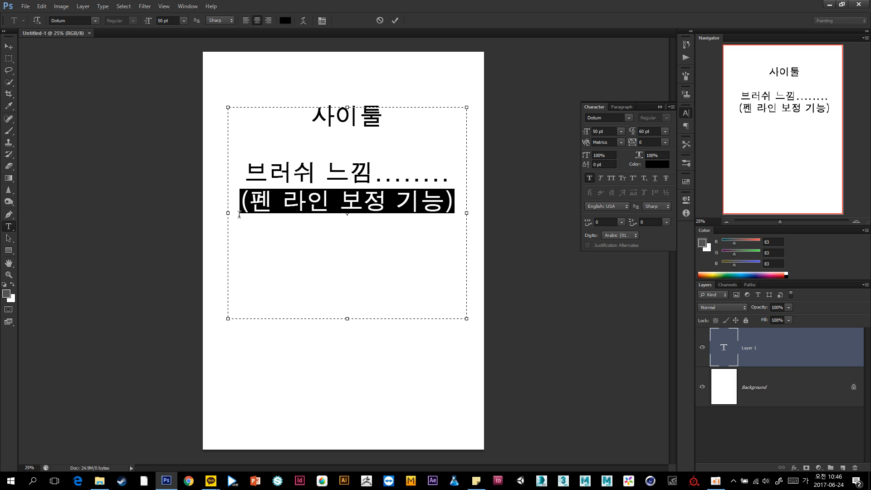
# Step: Commit the text edit, enlarge the document view to 33.3% and reactivate the Type tool
pyautogui.click(9, 46)
pyautogui.keyDown('ctrl'); pyautogui.click(344, 190); pyautogui.keyUp('ctrl')
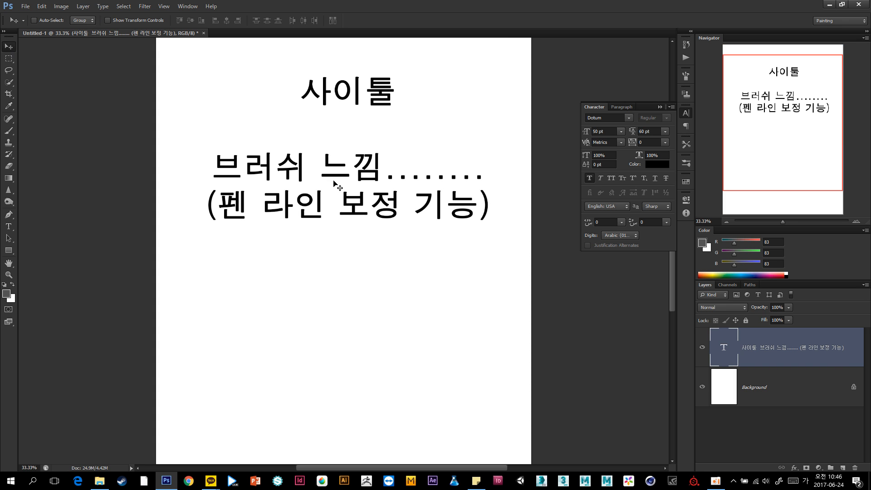
pyautogui.press('t')
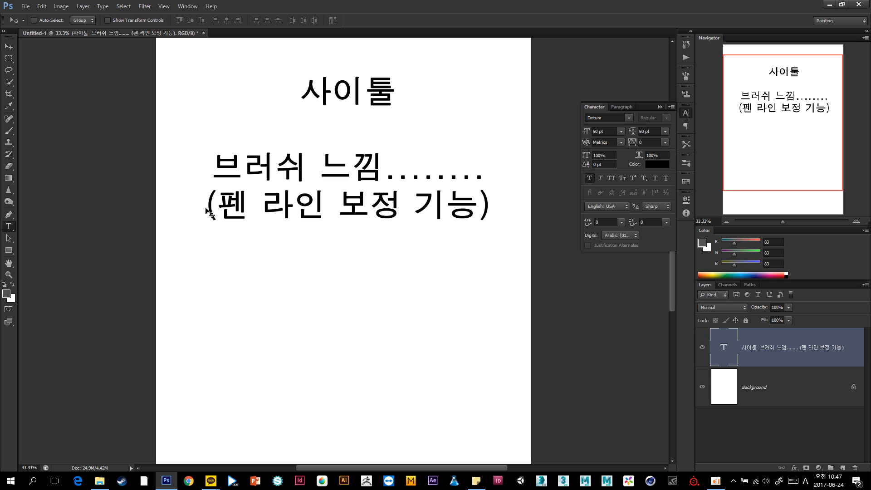
pyautogui.moveTo(207, 209)
pyautogui.mouseDown()
pyautogui.moveTo(501, 203)
pyautogui.moveTo(204, 205)
pyautogui.moveTo(495, 209)
pyautogui.moveTo(259, 215)
pyautogui.moveTo(209, 227)
pyautogui.mouseUp()
pyautogui.click(205, 204)
pyautogui.click(201, 219)
pyautogui.click(493, 208)
pyautogui.moveTo(353, 365); pyautogui.dragTo(353, 444)
pyautogui.click(259, 237)
pyautogui.click(203, 207)
pyautogui.moveTo(203, 207); pyautogui.dragTo(500, 183)
pyautogui.click(482, 209)
pyautogui.click(194, 206)
pyautogui.click(490, 214)
pyautogui.click(198, 215)
pyautogui.click(501, 208)
pyautogui.click(197, 207)
pyautogui.click(501, 213)
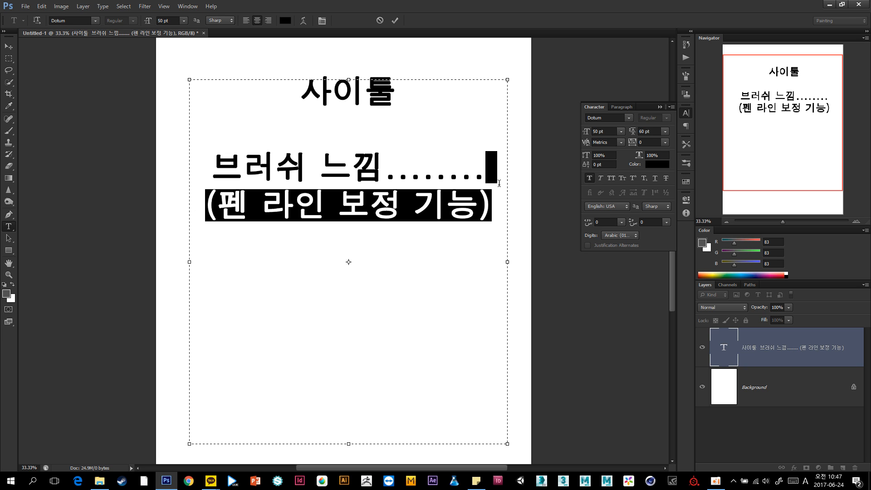
# Step: Delete the line "(펜 라인 보정 기능)" together with the line break before it
pyautogui.click(491, 213)
pyautogui.moveTo(491, 215); pyautogui.dragTo(488, 168)
pyautogui.click(489, 198)
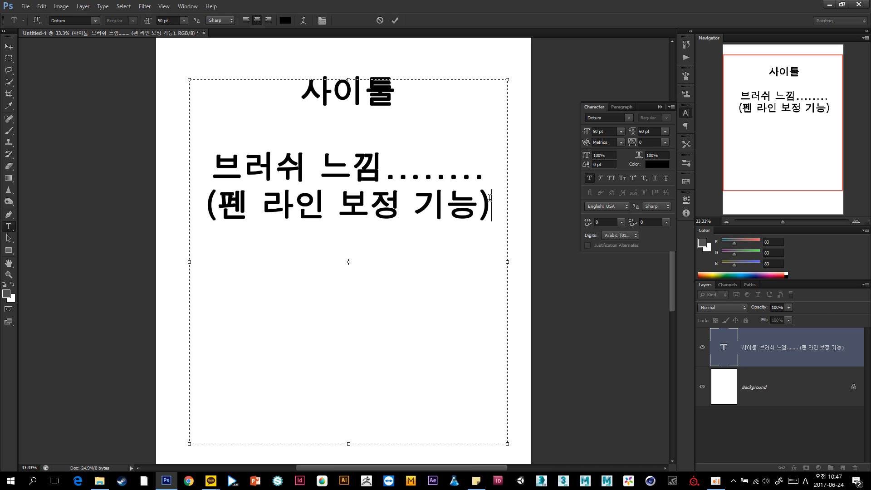
pyautogui.moveTo(489, 197); pyautogui.dragTo(491, 170)
pyautogui.click(492, 195)
pyautogui.moveTo(494, 205); pyautogui.dragTo(492, 172)
pyautogui.click(491, 197)
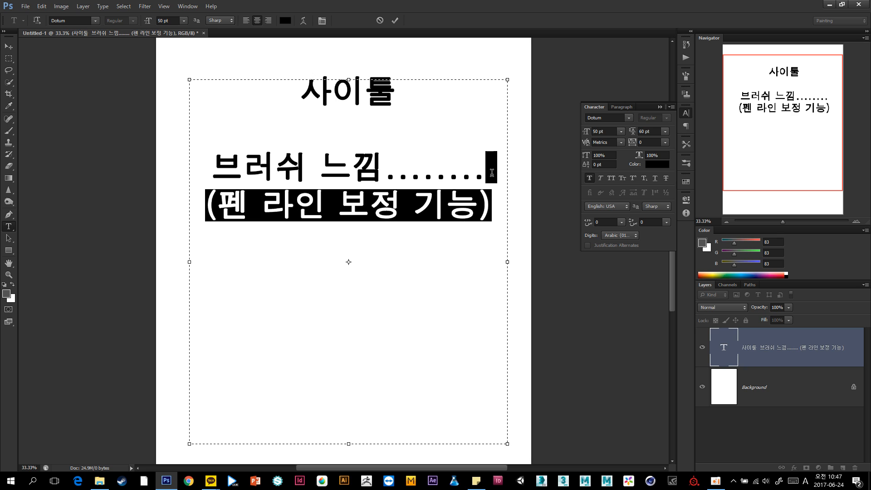
pyautogui.press('BackSpace')
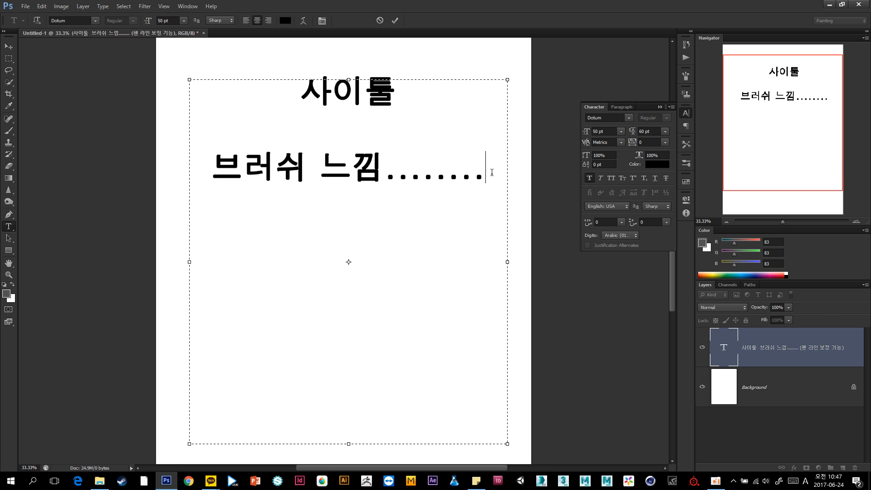
# Step: Delete the line "브러쉬 느낌........" and start an empty line below the "사이툴" heading
pyautogui.moveTo(492, 172); pyautogui.dragTo(478, 138)
pyautogui.click(490, 174)
pyautogui.moveTo(491, 174); pyautogui.dragTo(451, 133)
pyautogui.click(475, 128)
pyautogui.click(497, 170)
pyautogui.click(471, 128)
pyautogui.click(496, 189)
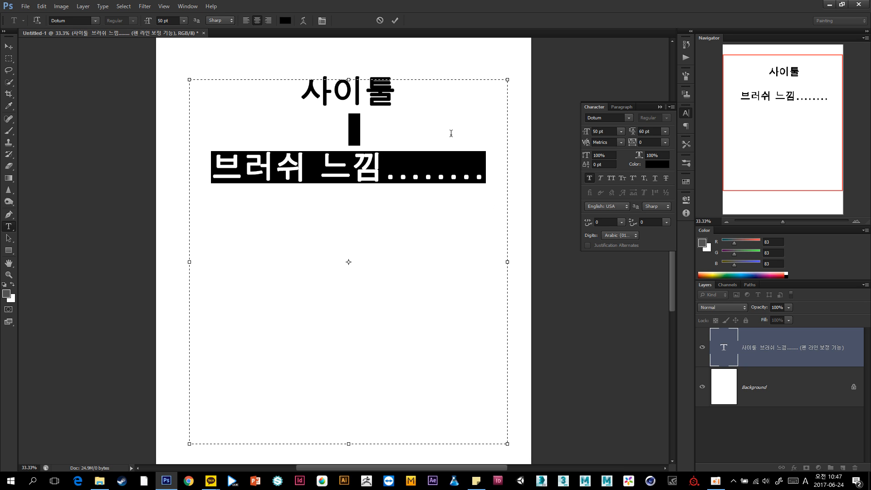
pyautogui.press('BackSpace')
pyautogui.press('Return')
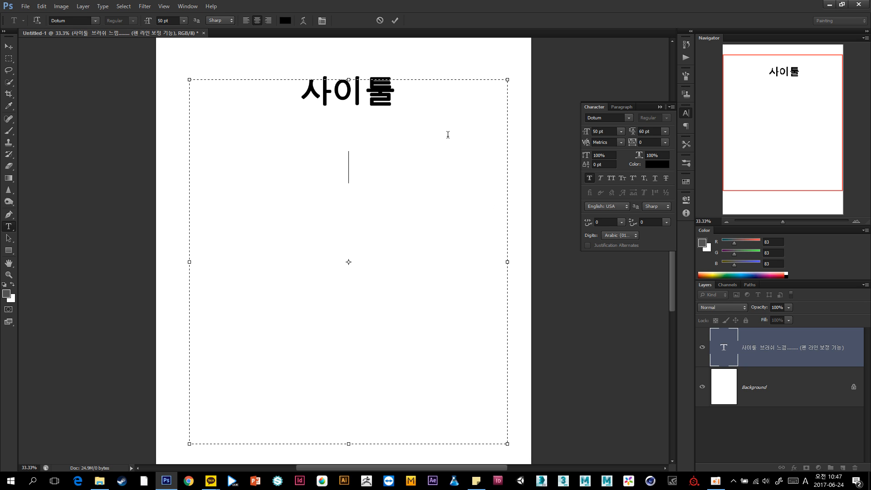
# Step: Restore the Photoshop window to a smaller size, collapse the Character panel and move the window clear of the sticky note
pyautogui.doubleClick(382, 5)
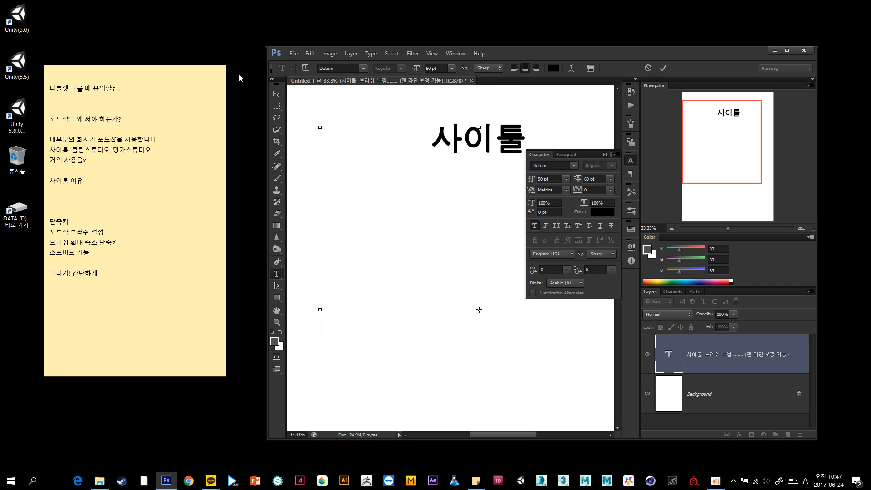
pyautogui.click(153, 179)
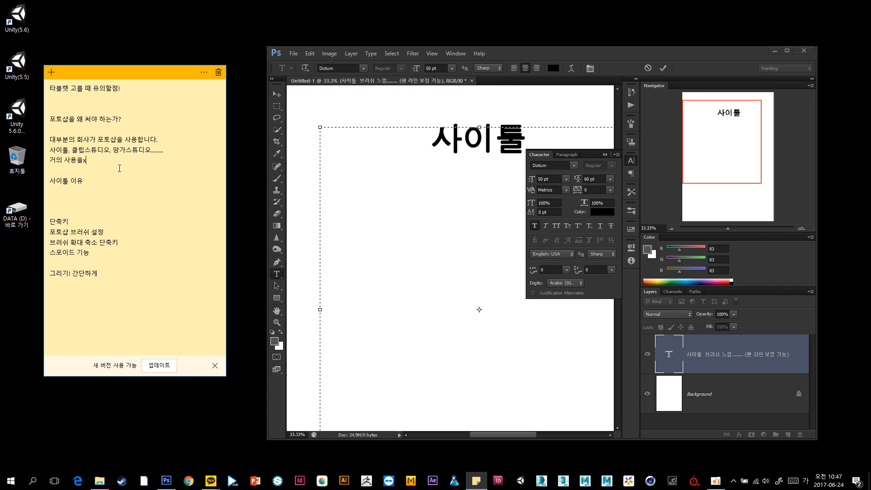
pyautogui.click(605, 155)
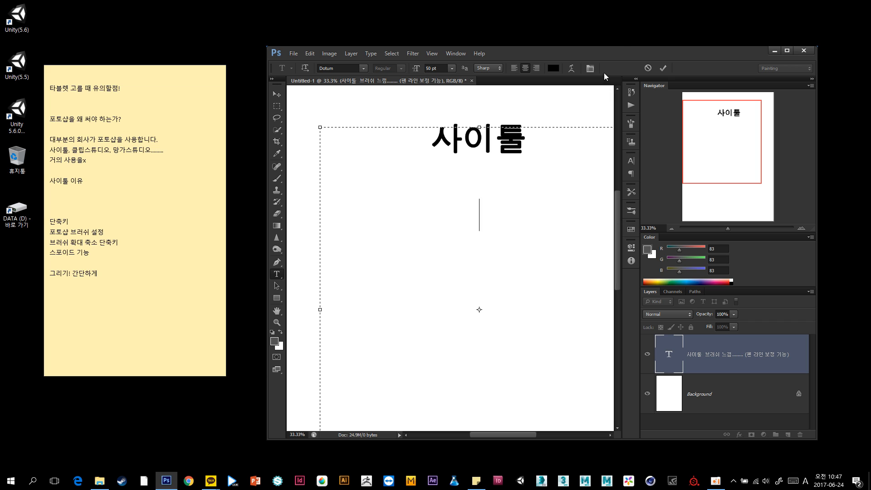
pyautogui.moveTo(622, 48); pyautogui.dragTo(674, 10)
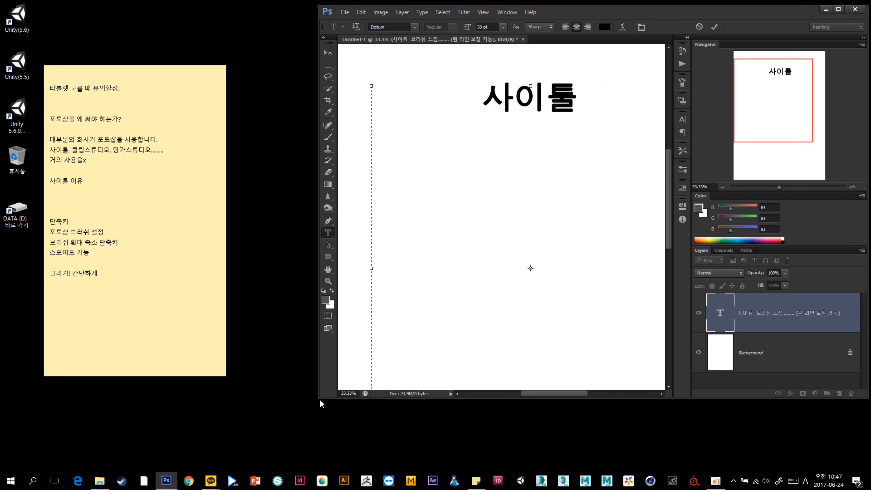
# Step: Delete the line "사이툴 이유" and the surplus blank lines around it from the sticky note
pyautogui.click(146, 183)
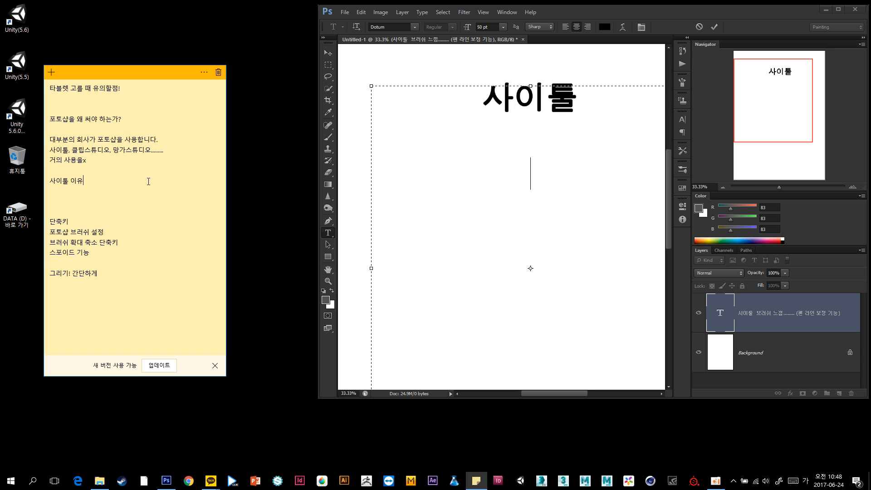
pyautogui.hotkey('shift', 'Home')
pyautogui.press('BackSpace')
pyautogui.press('BackSpace')
pyautogui.press('BackSpace')
pyautogui.press('BackSpace')
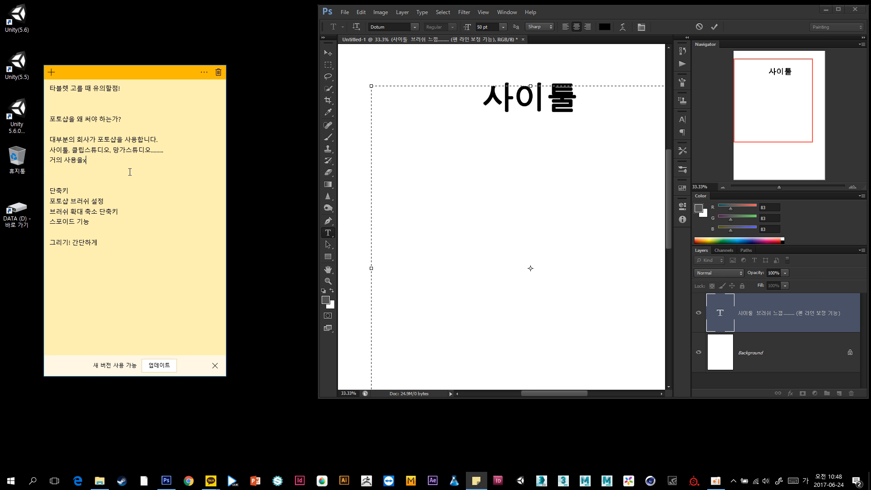
pyautogui.press('BackSpace')
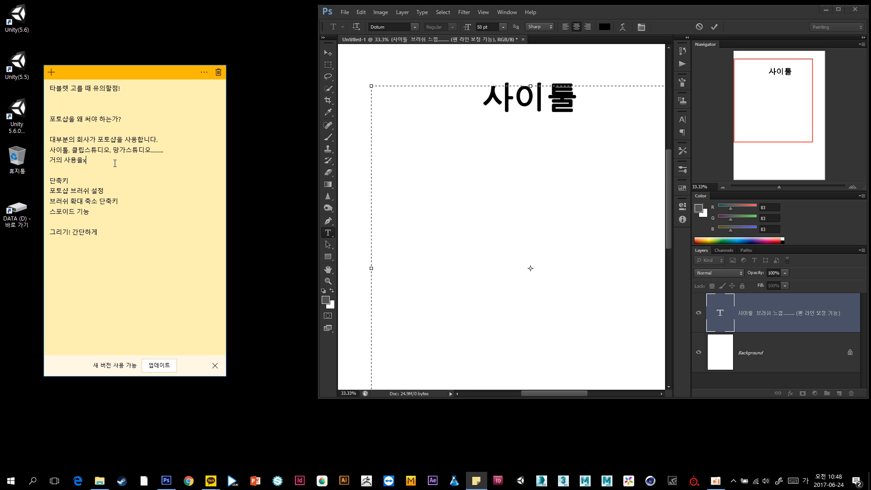
# Step: Delete the three-line answer under "포토샵을 왜 써야 하는가?" in the sticky note and adjust the blank lines around the question
pyautogui.moveTo(115, 164); pyautogui.dragTo(48, 136)
pyautogui.press('BackSpace')
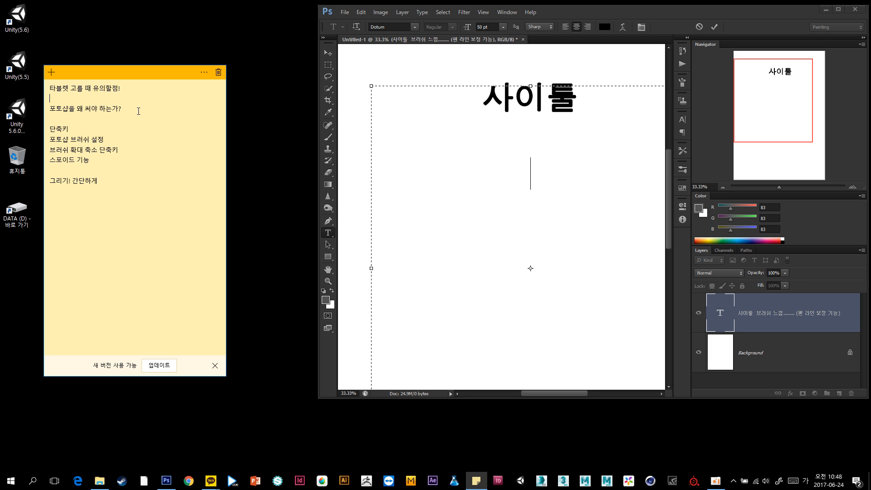
pyautogui.press('Return')
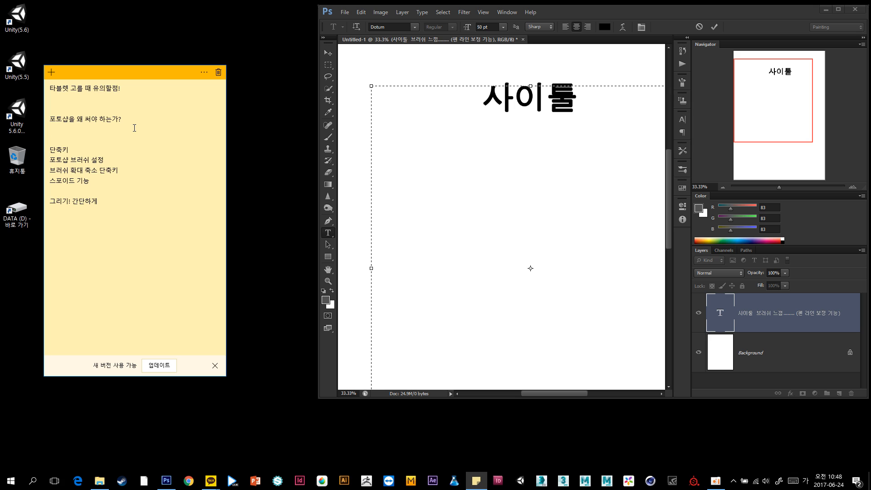
# Step: Return to Photoshop, commit the text edit and delete the "사이툴" text layer
pyautogui.click(519, 69)
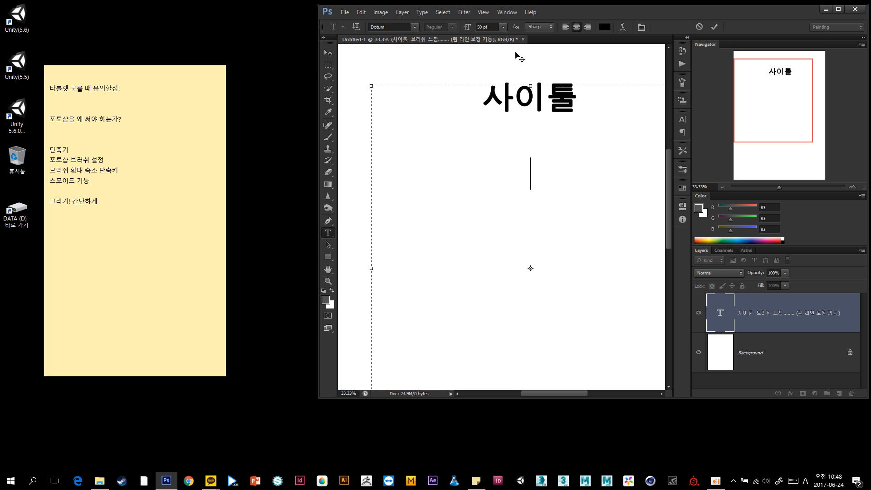
pyautogui.click(797, 368)
pyautogui.click(801, 320)
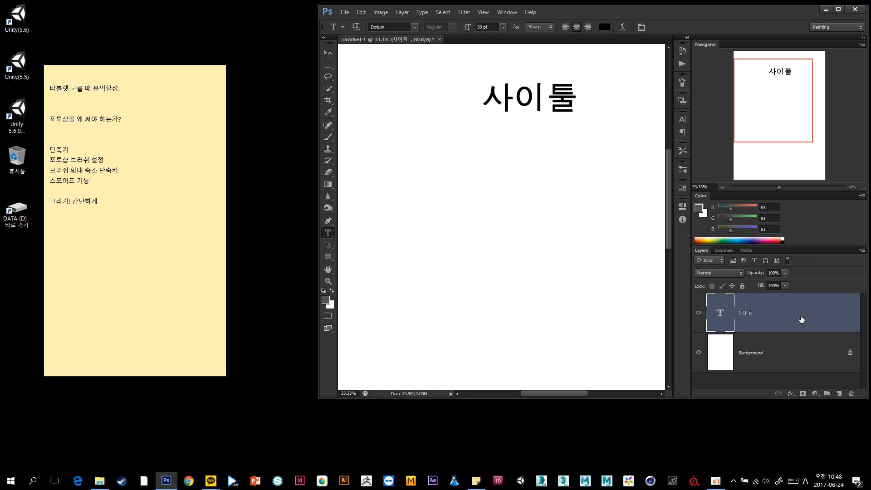
pyautogui.press('Delete')
# Step: Activate the Move tool and reposition the Photoshop window close beside the sticky note
pyautogui.press('v')
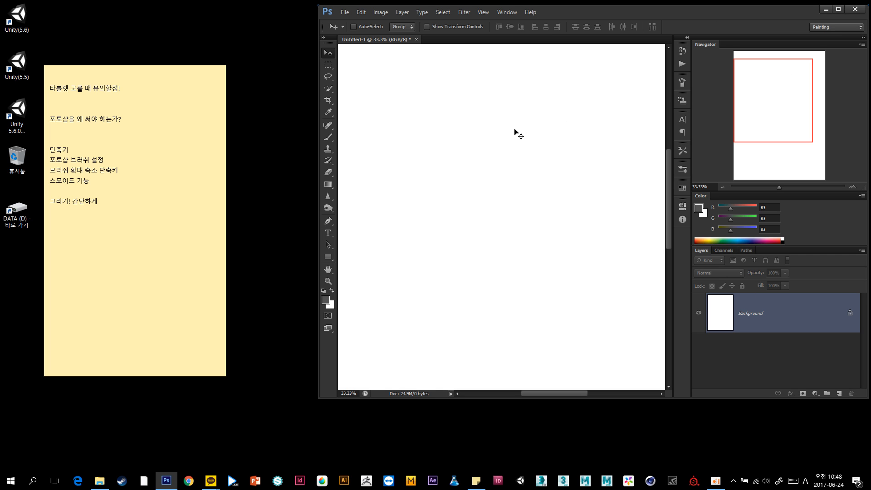
pyautogui.moveTo(593, 15); pyautogui.dragTo(588, 17)
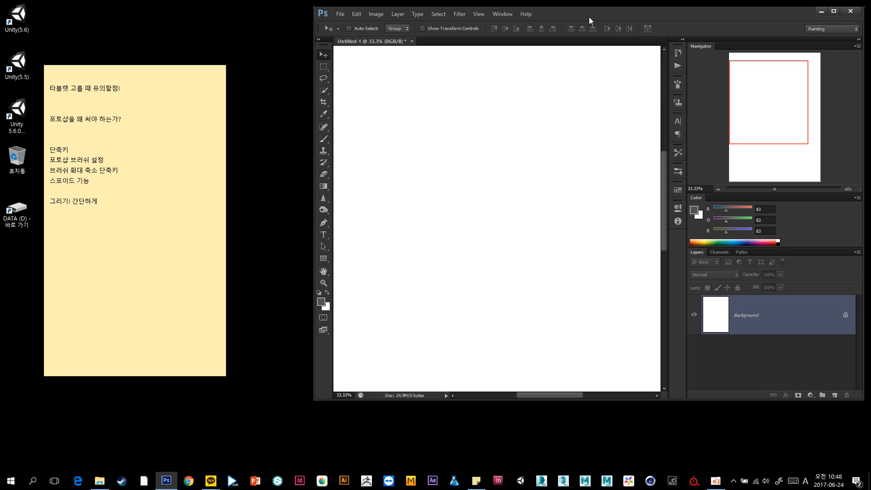
pyautogui.moveTo(764, 15); pyautogui.dragTo(683, 42)
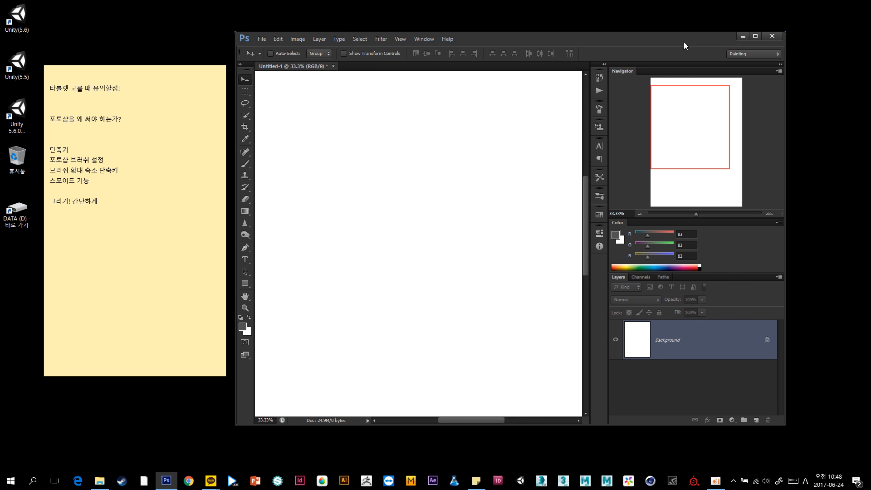
# Step: Close Photoshop and discard the changes to Untitled-1
pyautogui.click(771, 36)
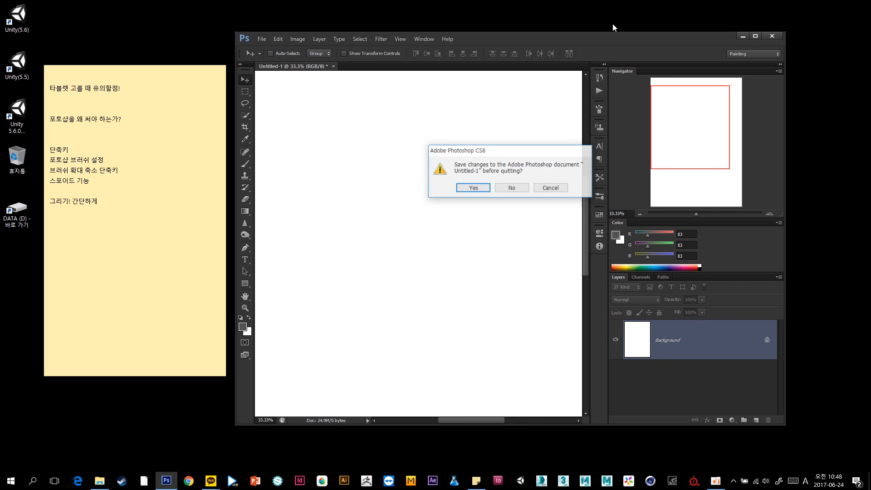
pyautogui.click(549, 188)
pyautogui.click(772, 36)
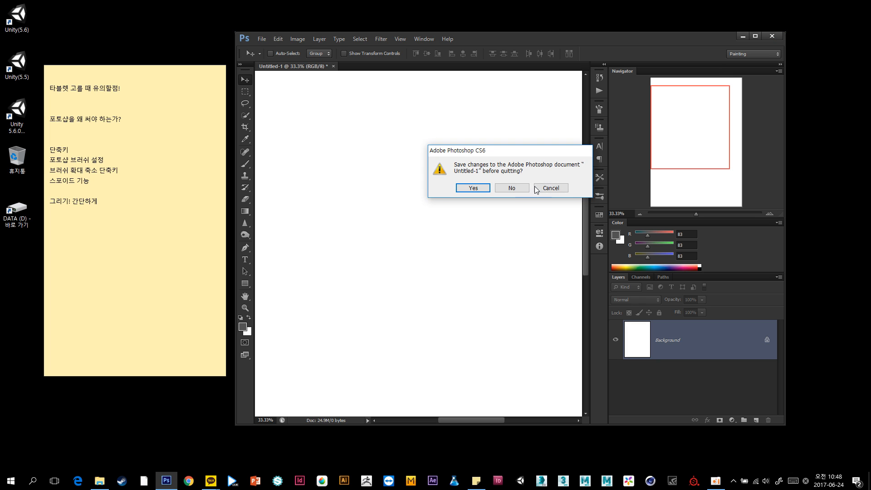
pyautogui.click(518, 190)
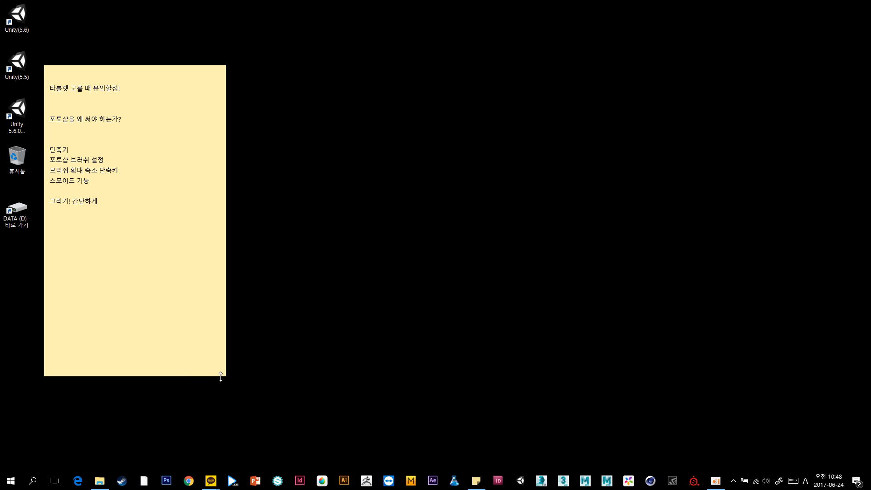
# Step: Shrink the sticky note to fit its text and move it up to the top edge of the desktop
pyautogui.moveTo(221, 377); pyautogui.dragTo(168, 230)
pyautogui.click(305, 305)
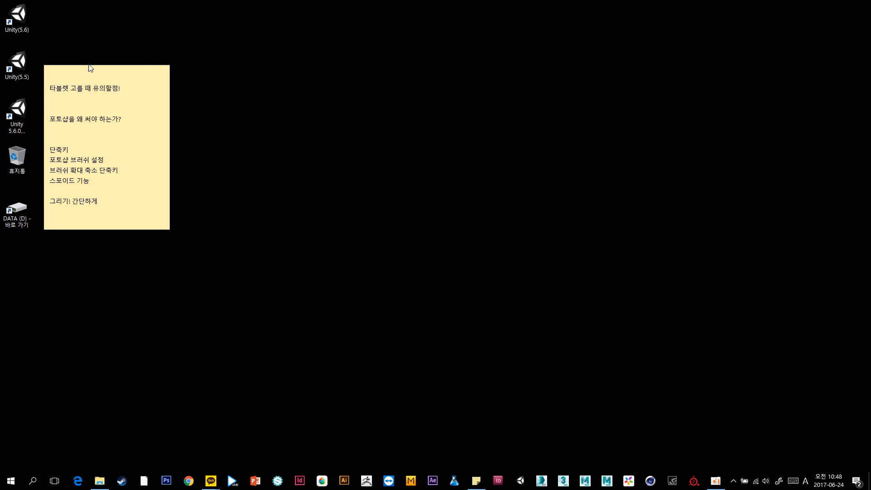
pyautogui.moveTo(89, 68); pyautogui.dragTo(84, 8)
pyautogui.click(281, 330)
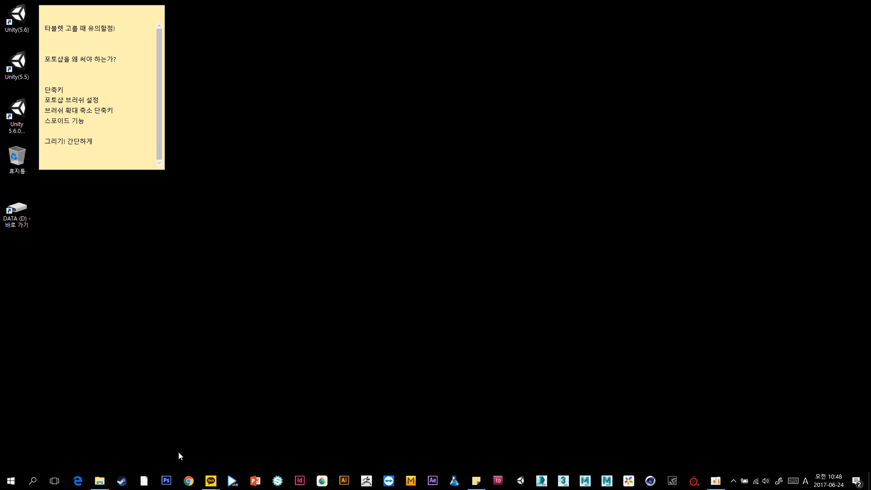
# Step: Relaunch Photoshop and place its restored window beside the sticky note
pyautogui.click(167, 482)
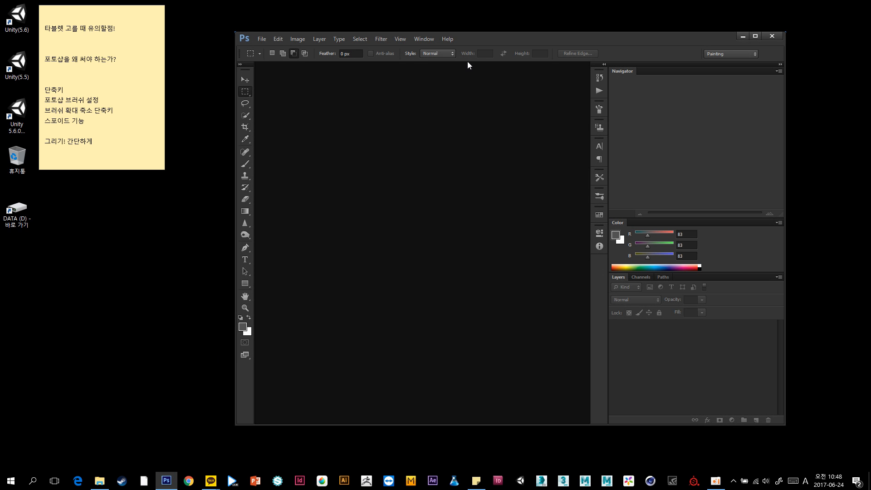
pyautogui.doubleClick(495, 42)
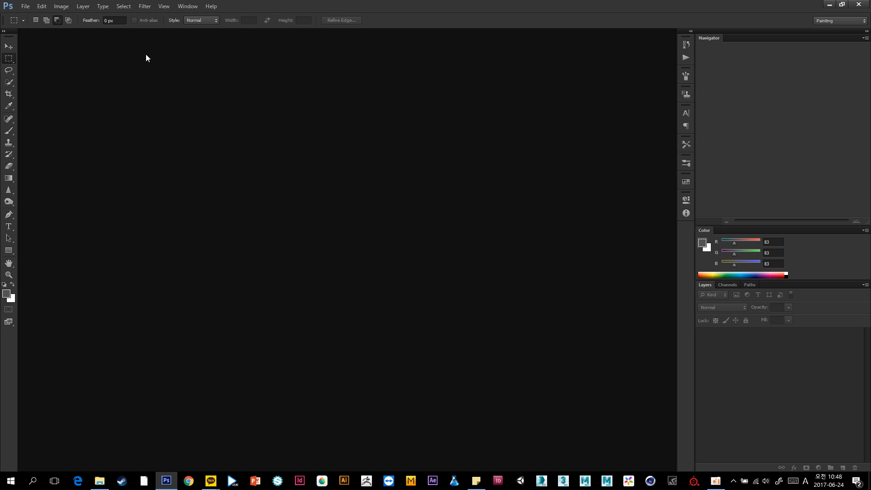
pyautogui.moveTo(295, 4); pyautogui.dragTo(464, 45)
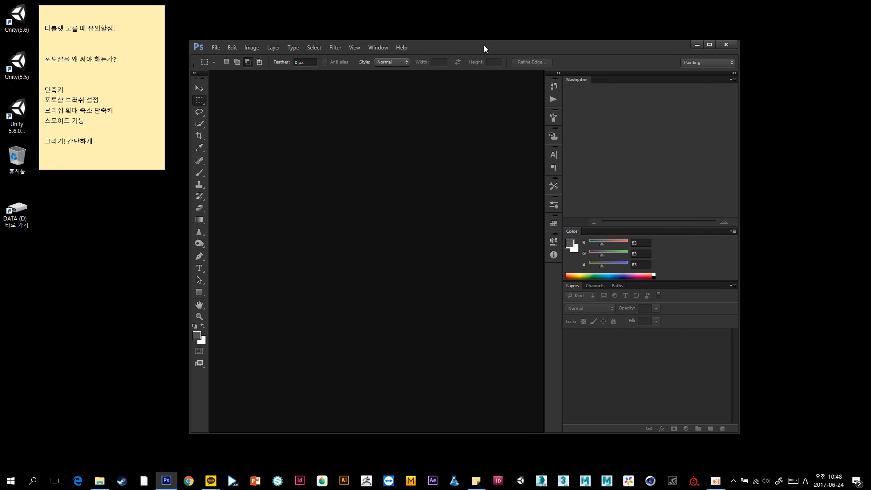
# Step: Hide the Color panel, show it again, and reduce the Navigator's height so the Layers panel gets taller
pyautogui.click(378, 48)
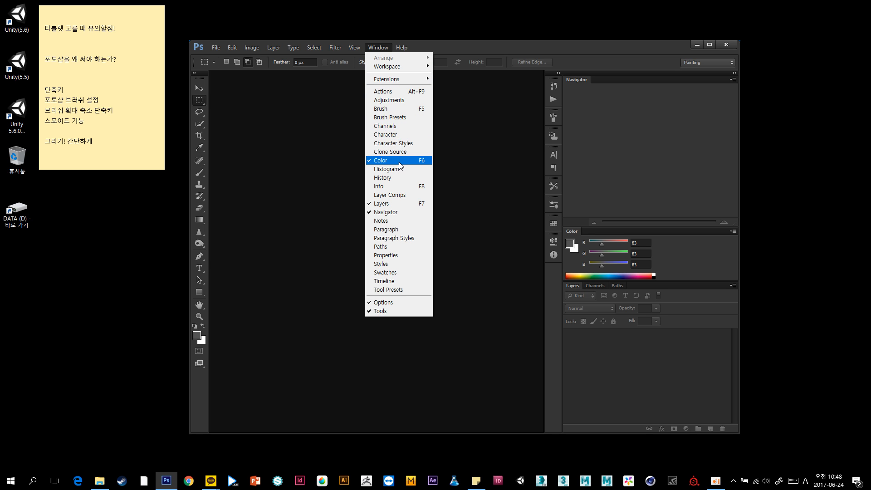
pyautogui.click(398, 161)
pyautogui.click(381, 48)
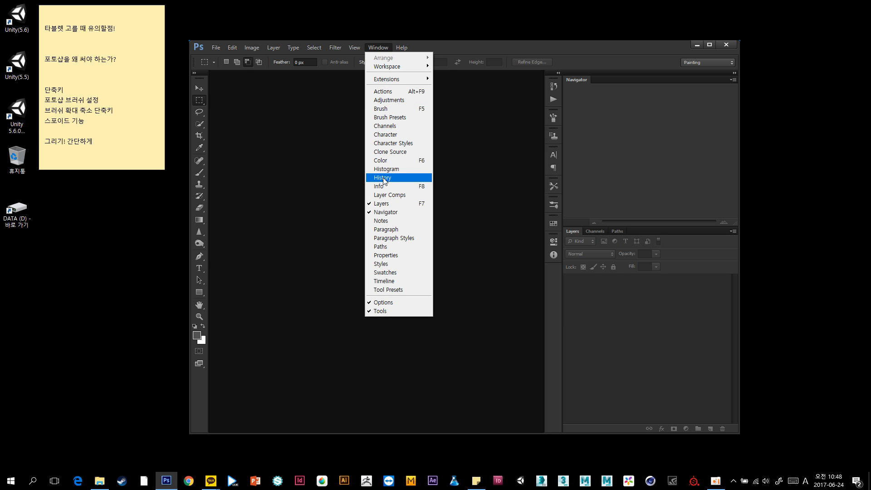
pyautogui.click(394, 159)
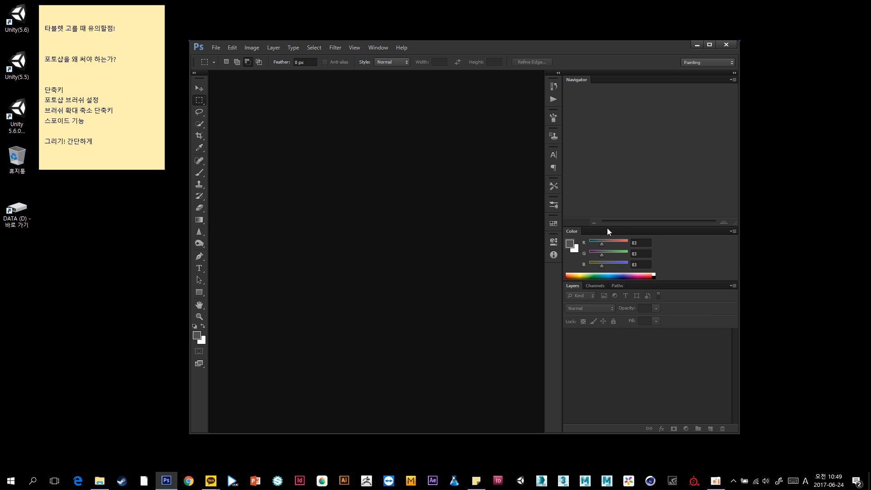
pyautogui.moveTo(610, 226)
pyautogui.mouseDown()
pyautogui.moveTo(625, 136)
pyautogui.moveTo(621, 213)
pyautogui.mouseUp()
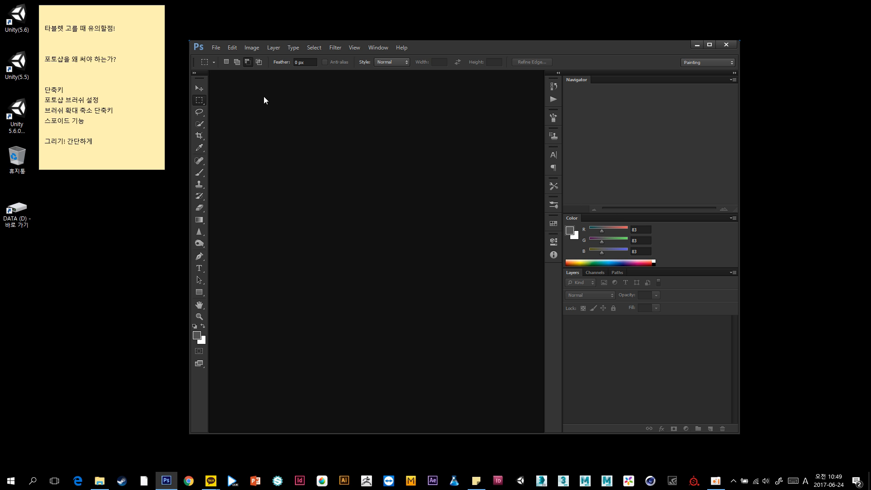
# Step: Shift the Photoshop window slightly toward the sticky note and maximize it
pyautogui.click(211, 47)
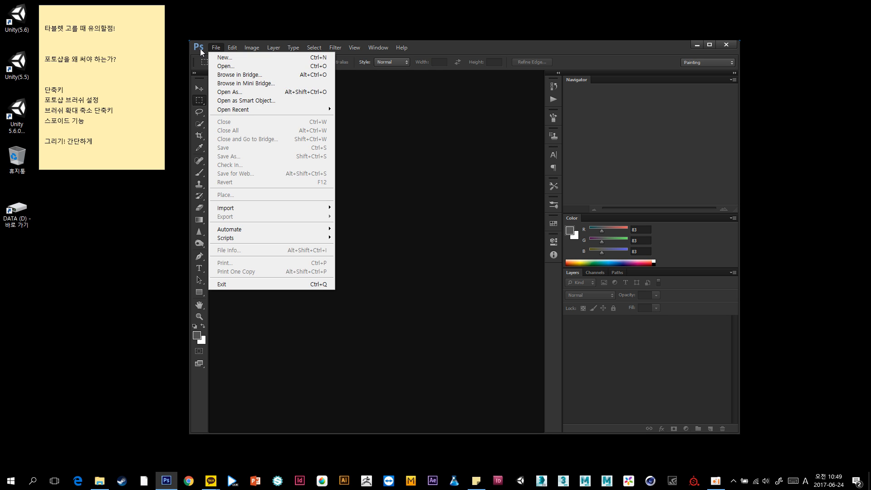
pyautogui.click(200, 49)
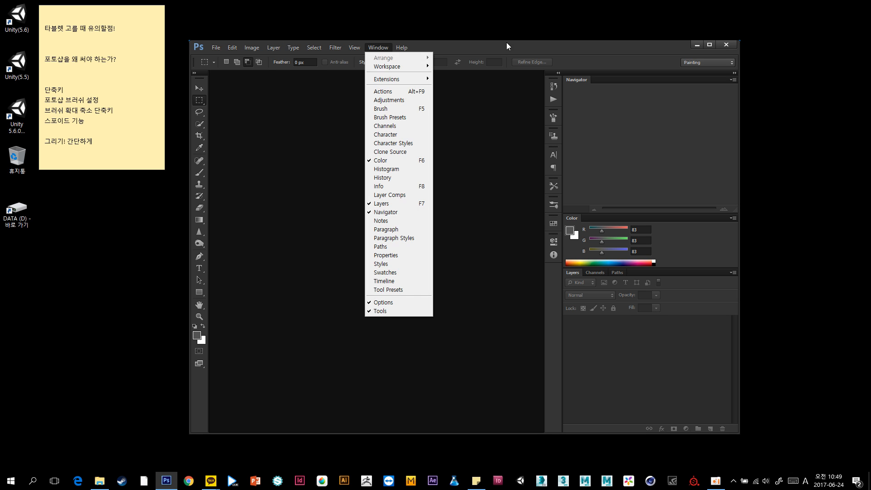
pyautogui.click(494, 50)
pyautogui.moveTo(516, 51); pyautogui.dragTo(507, 49)
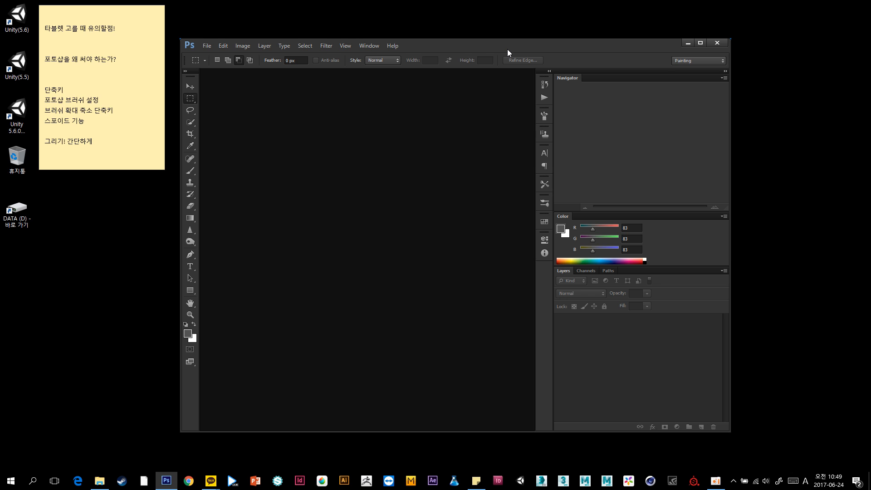
pyautogui.doubleClick(507, 48)
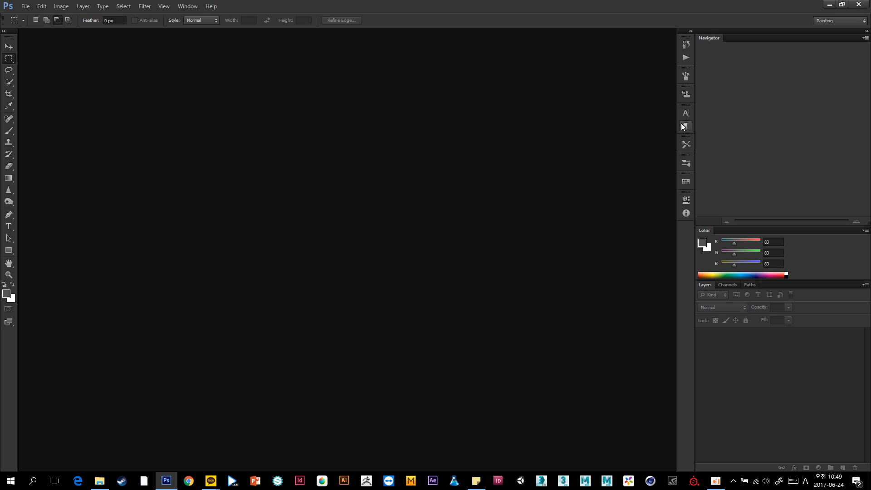
# Step: Collapse the expanded panels to icons and merge the Navigator, Color and Layers groups into the neighbouring icon column
pyautogui.click(685, 44)
pyautogui.click(686, 44)
pyautogui.click(866, 32)
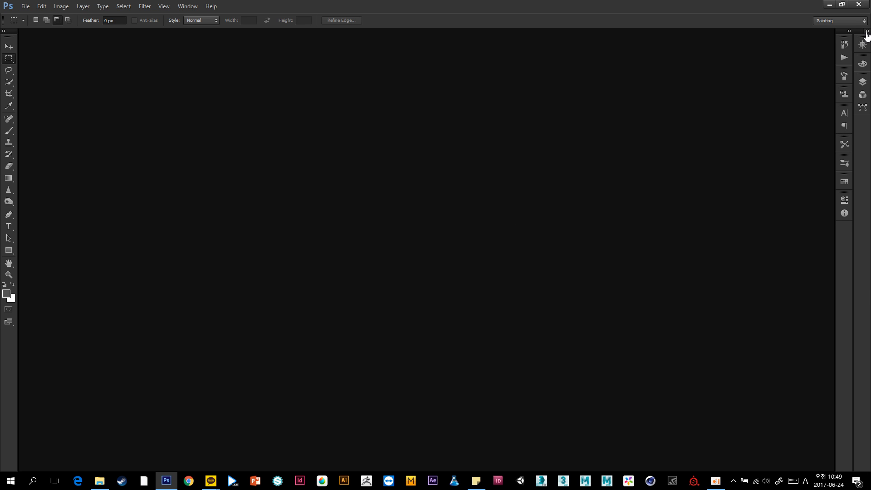
pyautogui.moveTo(862, 42); pyautogui.dragTo(843, 238)
pyautogui.moveTo(863, 43); pyautogui.dragTo(845, 251)
pyautogui.moveTo(862, 38); pyautogui.dragTo(845, 266)
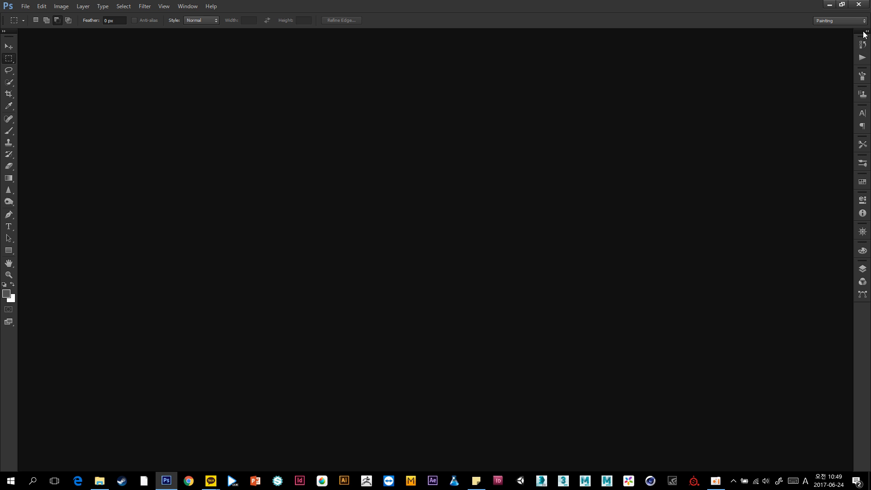
# Step: Undock the panel icon column, expand and collapse it as a floating group, and dock it back at the workspace edge
pyautogui.moveTo(861, 33)
pyautogui.mouseDown()
pyautogui.moveTo(766, 55)
pyautogui.moveTo(741, 79)
pyautogui.mouseUp()
pyautogui.click(764, 54)
pyautogui.moveTo(679, 74); pyautogui.dragTo(679, 61)
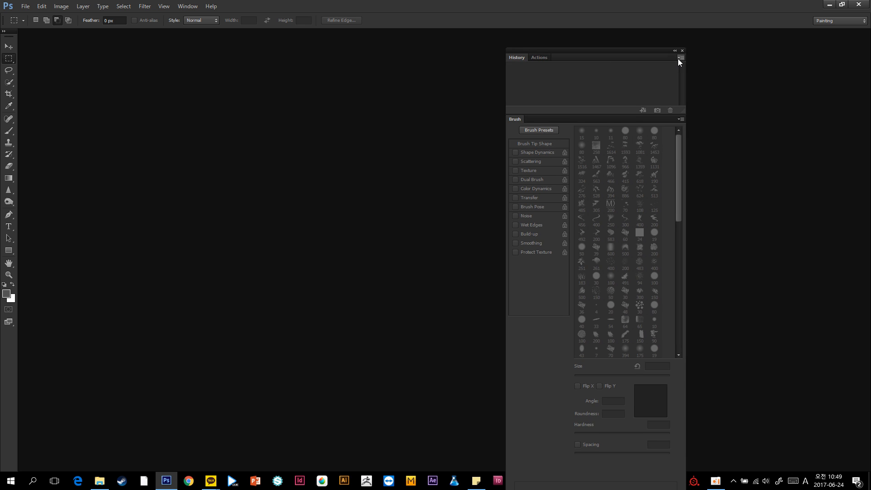
pyautogui.click(675, 51)
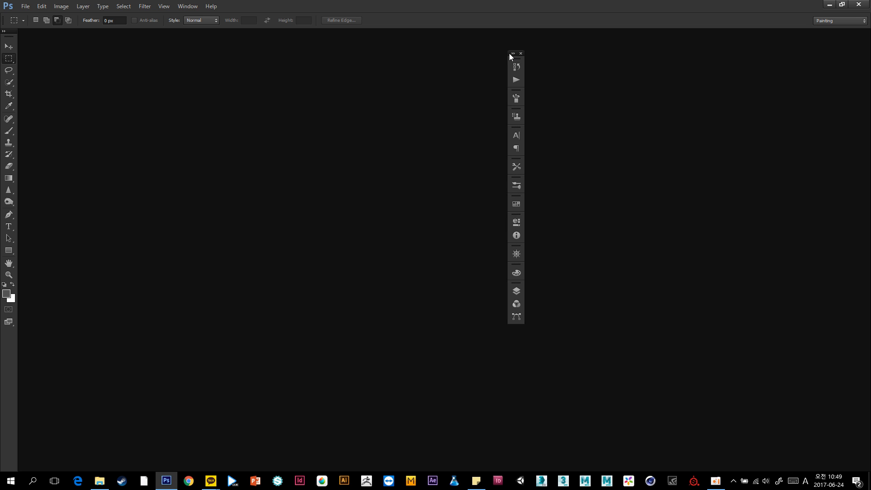
pyautogui.moveTo(509, 53); pyautogui.dragTo(863, 71)
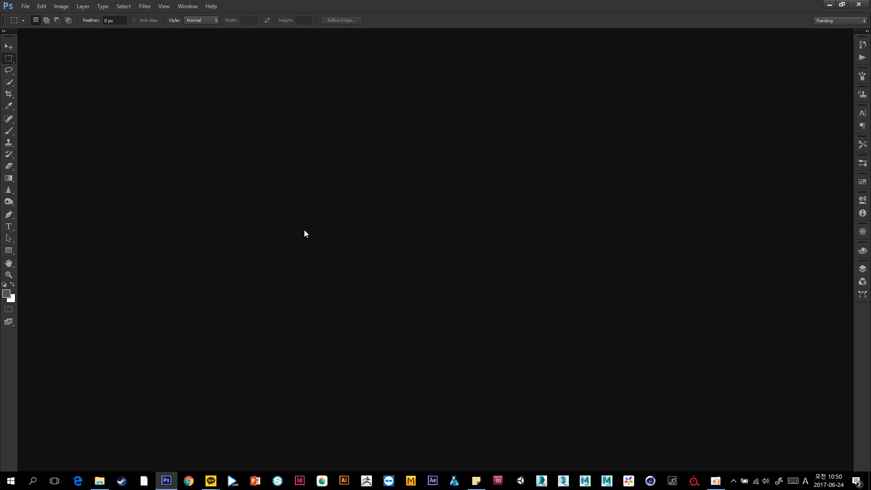
pyautogui.click(25, 6)
pyautogui.click(36, 17)
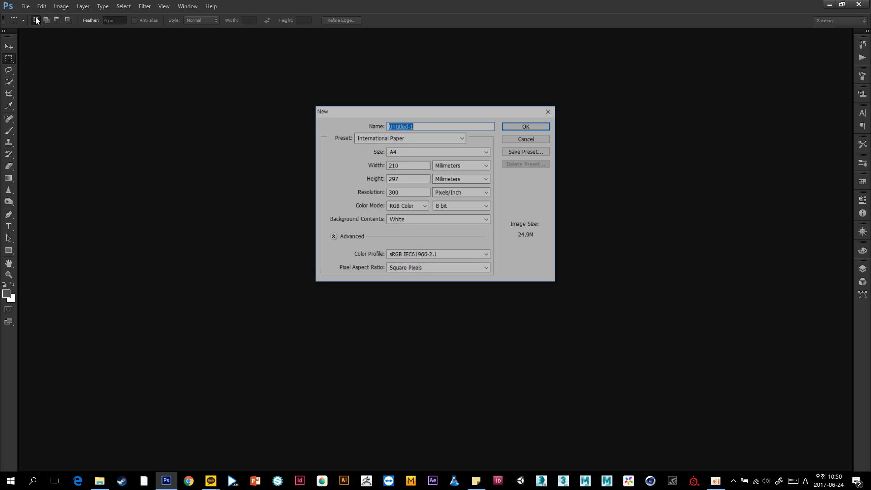
pyautogui.click(530, 138)
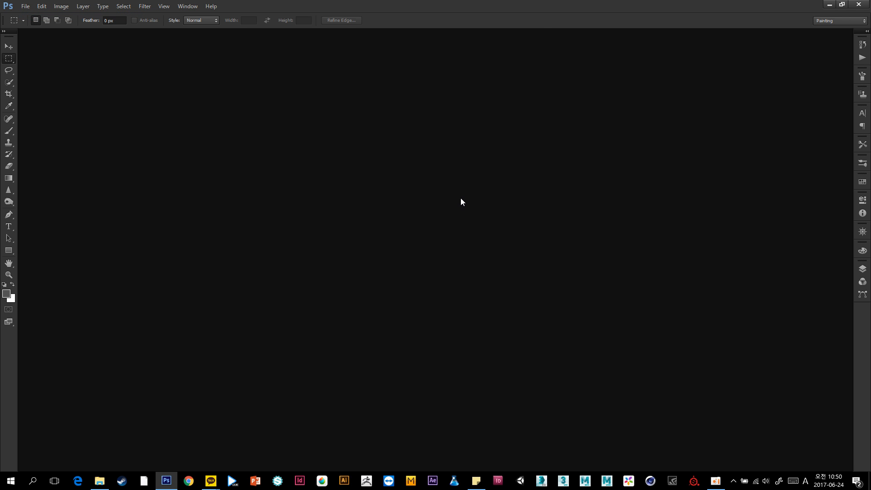
# Step: Create a new International Paper A4 document, 210 × 297 mm, 300 pixels/inch, RGB Color with a white background
pyautogui.hotkey('ctrl', 'n')
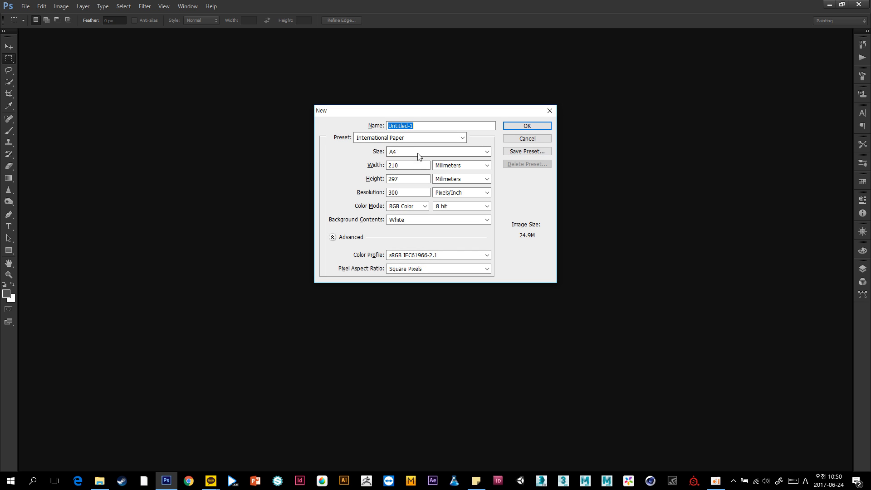
pyautogui.click(420, 154)
pyautogui.click(407, 163)
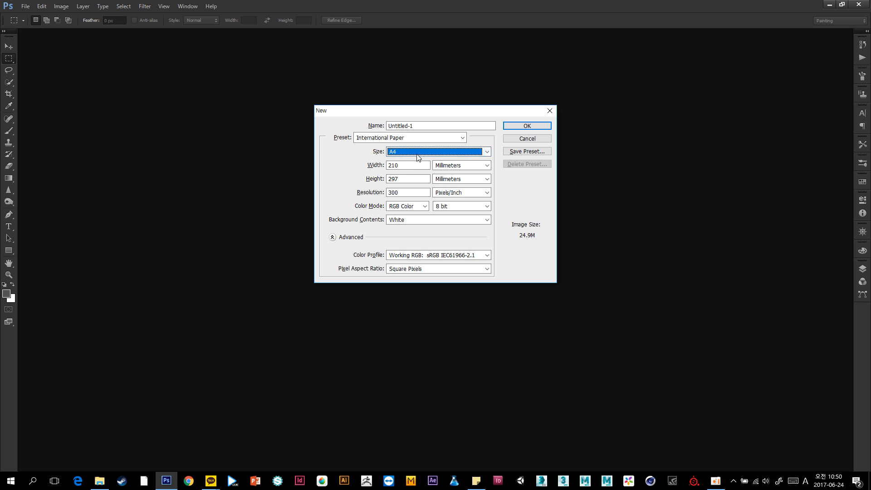
pyautogui.click(401, 154)
pyautogui.click(399, 162)
pyautogui.click(523, 126)
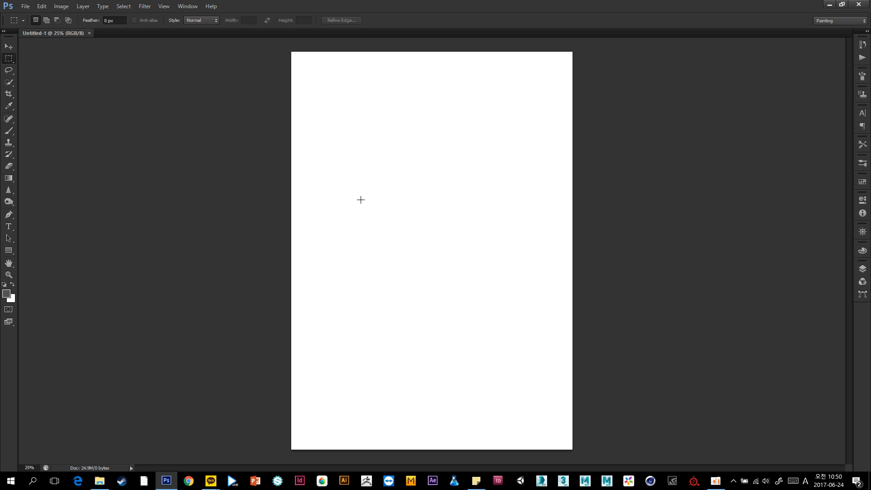
# Step: Paint a trial stroke on the canvas with the Brush tool and undo it
pyautogui.press('b')
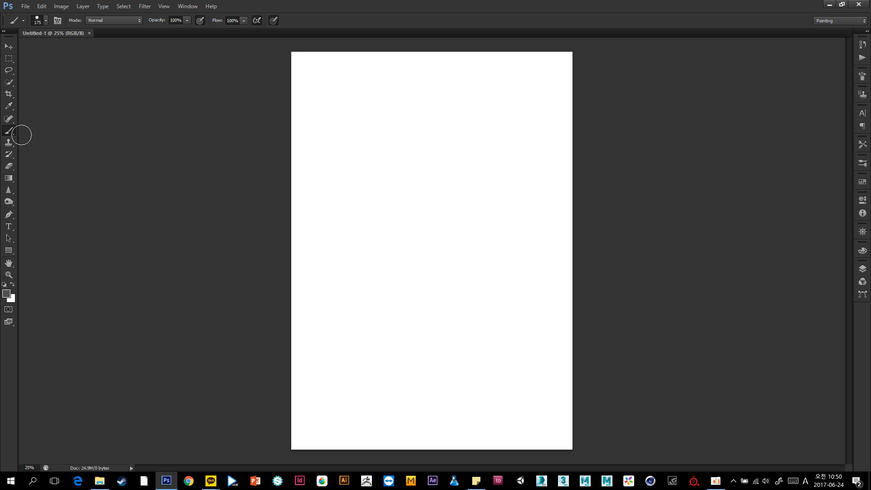
pyautogui.moveTo(412, 272)
pyautogui.mouseDown()
pyautogui.moveTo(427, 284)
pyautogui.moveTo(419, 242)
pyautogui.moveTo(382, 193)
pyautogui.moveTo(445, 285)
pyautogui.mouseUp()
pyautogui.hotkey('ctrl', 'alt', 'z')
pyautogui.hotkey('ctrl', 'alt', 'z')
# Step: Paint a dark grey blob in the middle of the canvas with the Brush tool and erase it completely with the Eraser
pyautogui.press('e')
pyautogui.press('b')
pyautogui.moveTo(376, 257)
pyautogui.mouseDown()
pyautogui.moveTo(420, 218)
pyautogui.moveTo(385, 277)
pyautogui.moveTo(441, 284)
pyautogui.moveTo(429, 261)
pyautogui.mouseUp()
pyautogui.press('e')
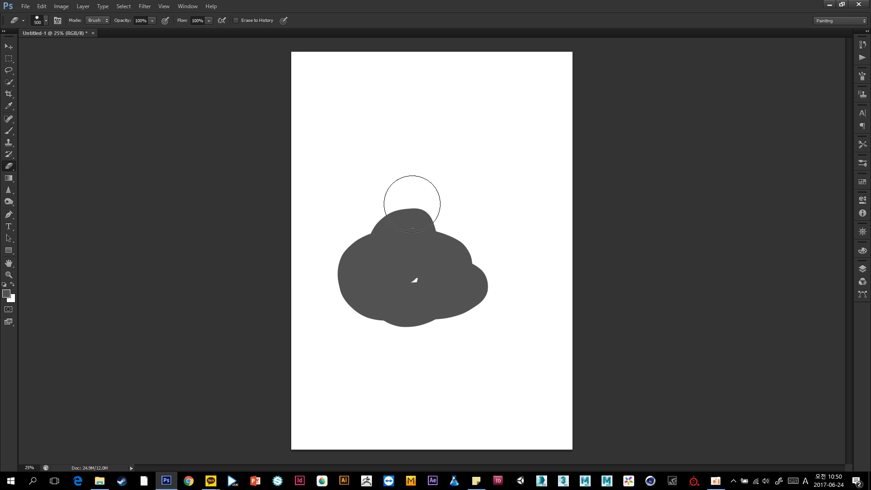
pyautogui.moveTo(412, 198)
pyautogui.mouseDown()
pyautogui.moveTo(473, 243)
pyautogui.moveTo(505, 243)
pyautogui.moveTo(523, 295)
pyautogui.moveTo(403, 310)
pyautogui.mouseUp()
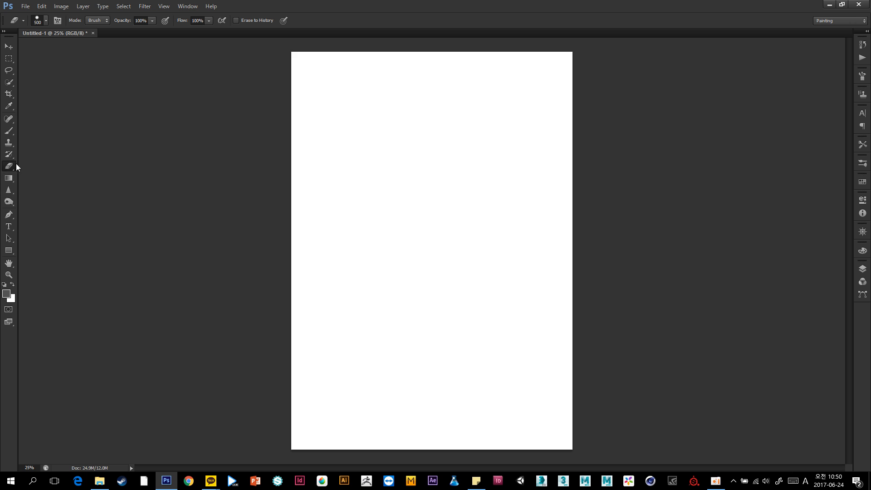
# Step: Switch back and forth repeatedly between the Brush and Eraser tools to demonstrate their shortcuts
pyautogui.press('b')
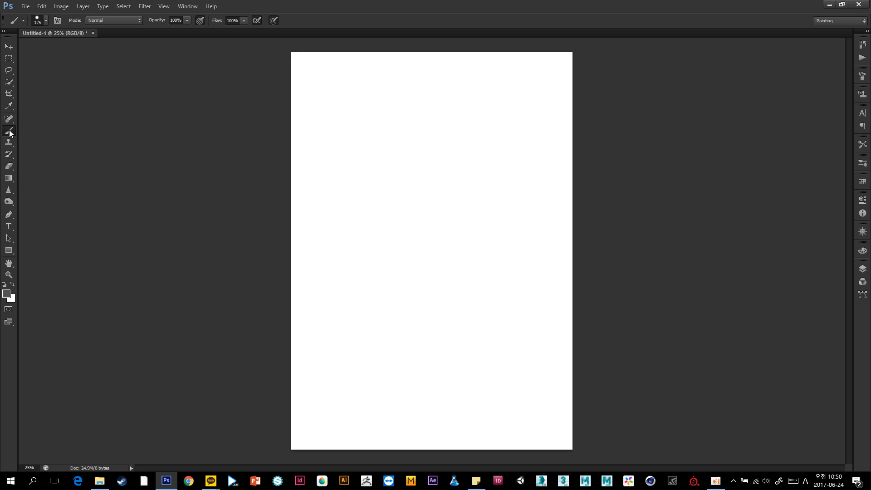
pyautogui.press('e')
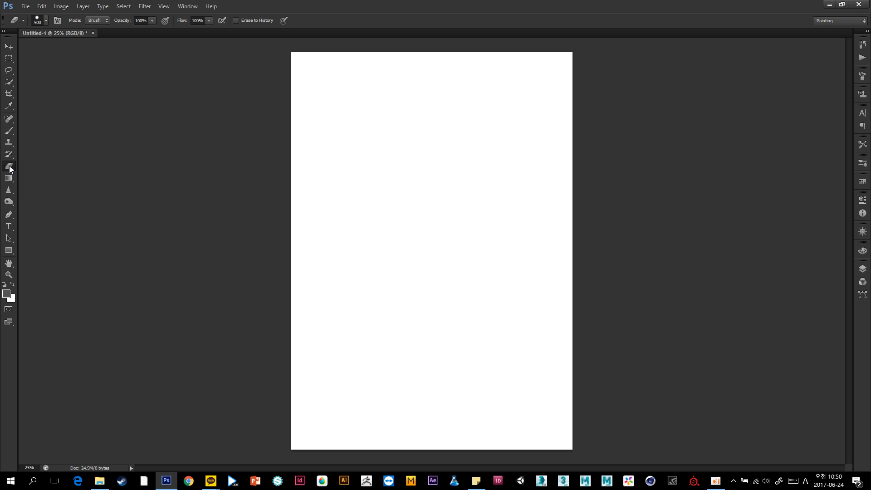
pyautogui.press('b')
pyautogui.press('e')
pyautogui.press('b')
pyautogui.press('e')
pyautogui.press('b')
pyautogui.press('e')
pyautogui.press('b')
pyautogui.press('e')
pyautogui.press('b')
pyautogui.press('e')
pyautogui.press('b')
pyautogui.press('e')
pyautogui.press('b')
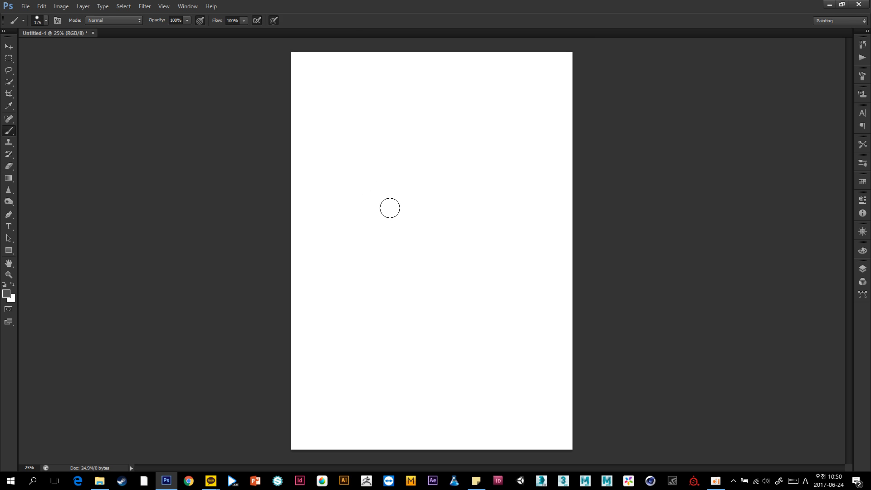
pyautogui.press('e')
pyautogui.press('b')
pyautogui.press('e')
pyautogui.press('b')
pyautogui.press('e')
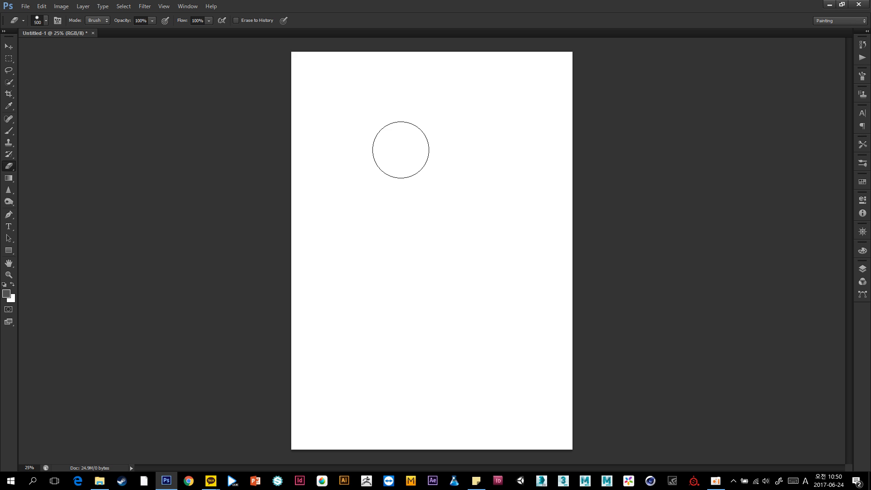
# Step: Paint one diagonal test stroke across the upper canvas with the Brush tool and undo it
pyautogui.press('b')
pyautogui.moveTo(429, 127)
pyautogui.mouseDown()
pyautogui.moveTo(377, 280)
pyautogui.moveTo(349, 252)
pyautogui.mouseUp()
pyautogui.hotkey('ctrl', 'z')
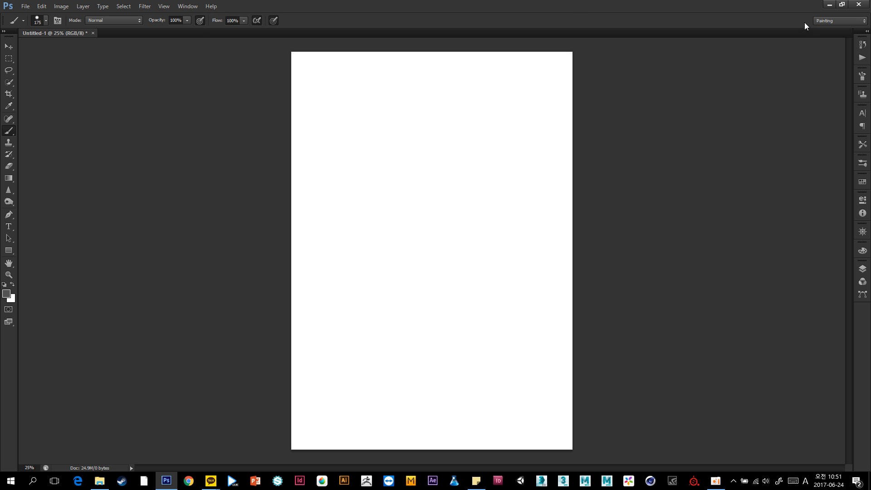
# Step: Switch the workspace from Painting to Essentials and back to Painting twice to compare the panel layouts
pyautogui.click(826, 23)
pyautogui.click(830, 30)
pyautogui.click(839, 21)
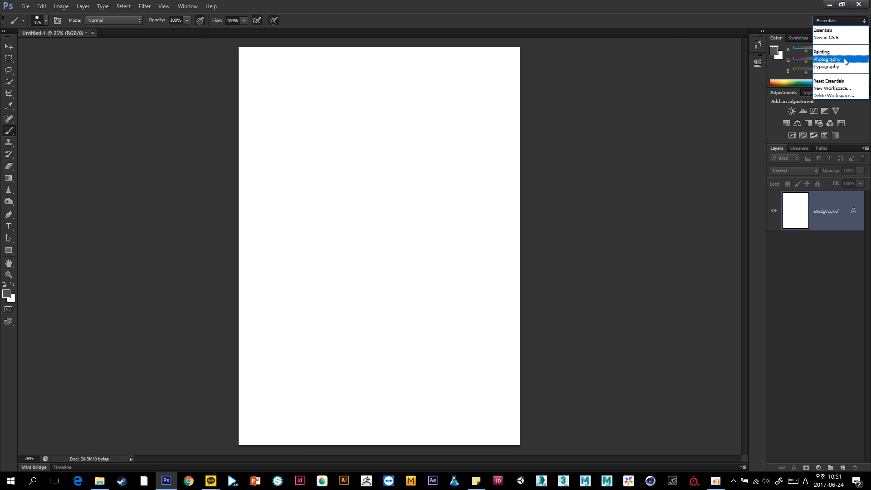
pyautogui.click(830, 52)
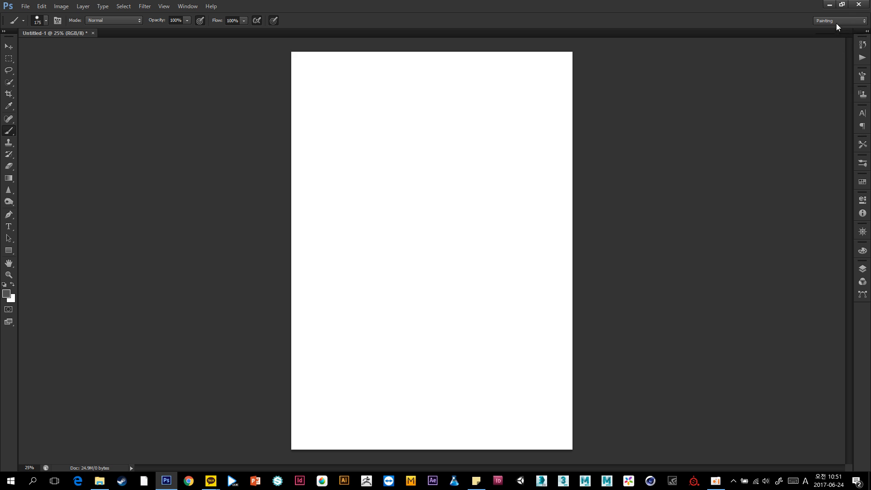
pyautogui.click(837, 22)
pyautogui.click(831, 30)
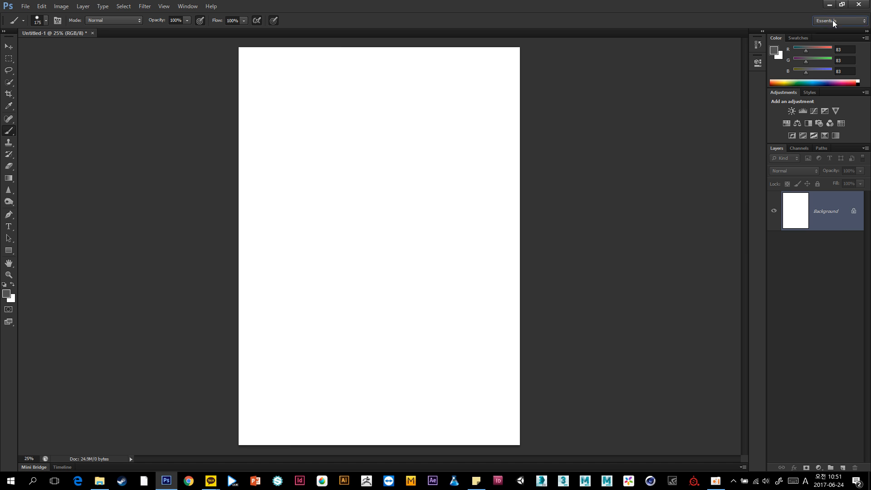
pyautogui.click(832, 20)
pyautogui.click(835, 53)
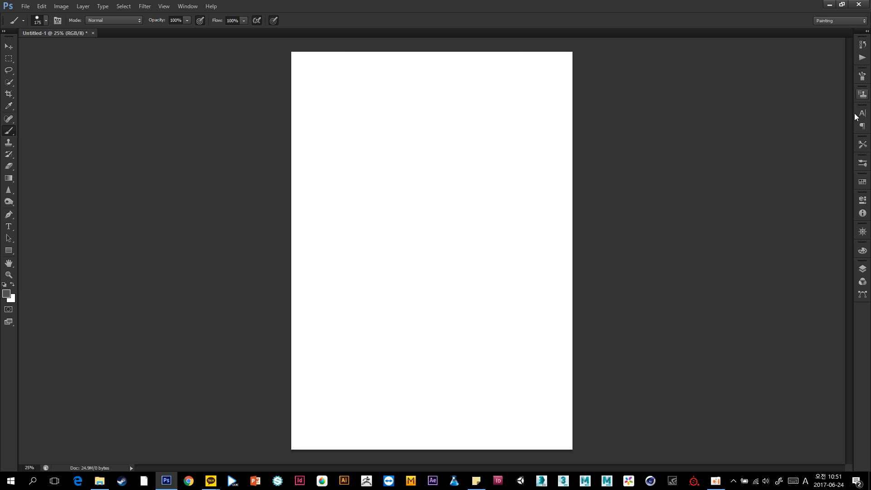
# Step: Show the Layers panel and dock it as a full-height column beside the collapsed panel icons
pyautogui.click(188, 6)
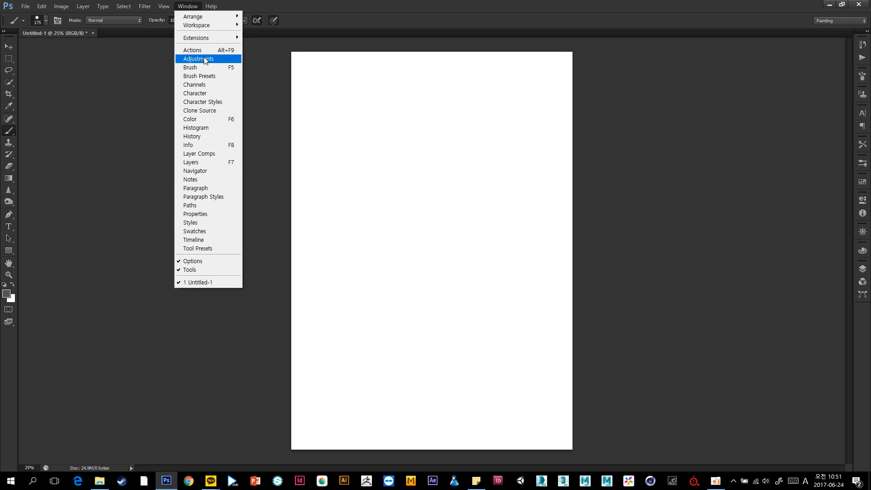
pyautogui.click(207, 163)
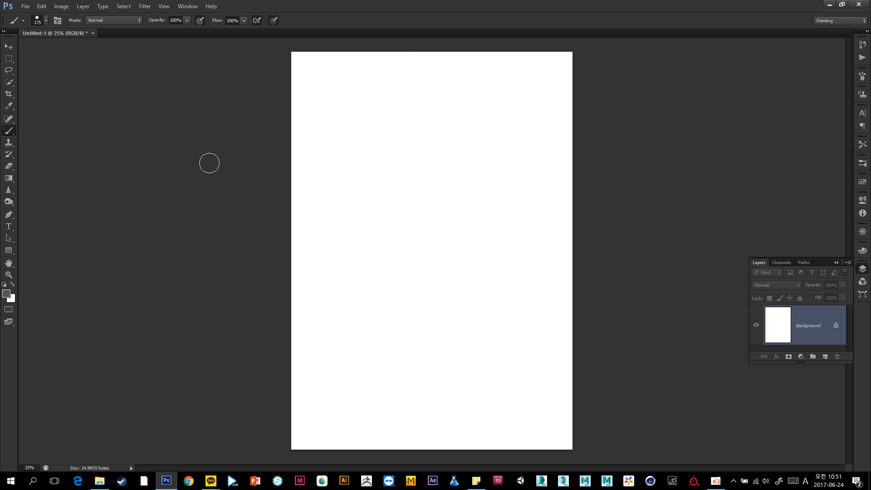
pyautogui.moveTo(758, 262); pyautogui.dragTo(842, 245)
pyautogui.click(836, 262)
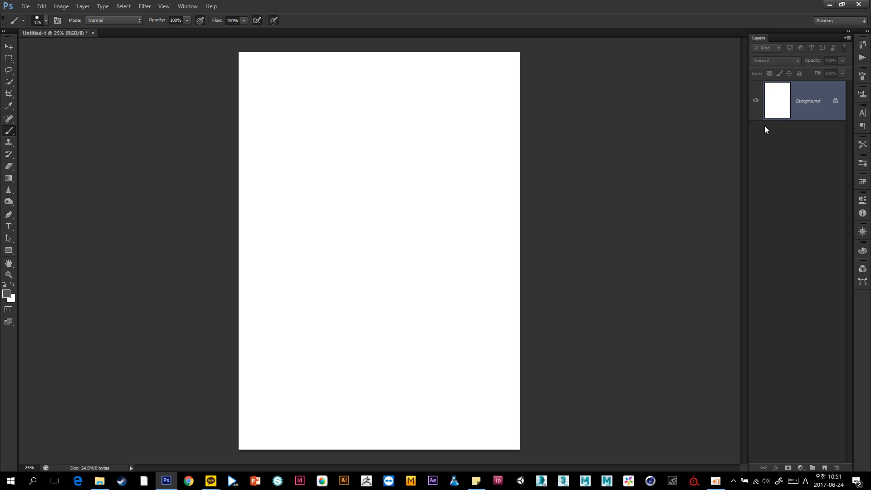
# Step: Add two layers above the background and paint dark grey strokes on each with the brush enlarged to 250 px
pyautogui.click(824, 467)
pyautogui.click(824, 467)
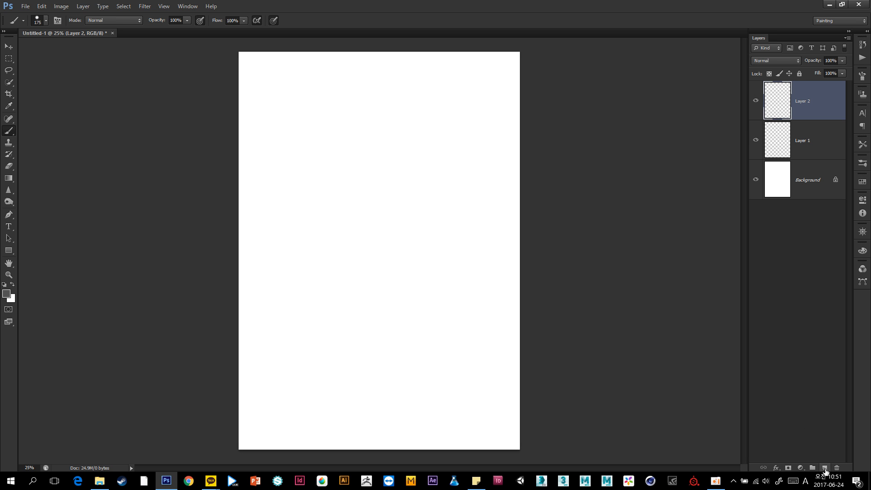
pyautogui.hotkey('ctrl', 'z')
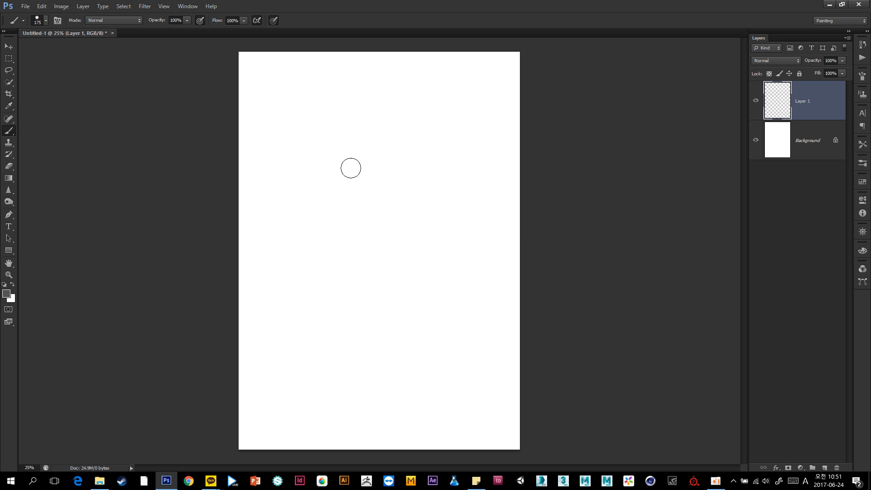
pyautogui.moveTo(338, 108); pyautogui.dragTo(299, 173)
pyautogui.hotkey('ctrl', 'z')
pyautogui.press(']')
pyautogui.press(']')
pyautogui.moveTo(378, 119)
pyautogui.mouseDown()
pyautogui.moveTo(312, 164)
pyautogui.moveTo(364, 149)
pyautogui.moveTo(370, 182)
pyautogui.moveTo(414, 178)
pyautogui.moveTo(416, 205)
pyautogui.moveTo(370, 253)
pyautogui.moveTo(384, 268)
pyautogui.moveTo(381, 320)
pyautogui.mouseUp()
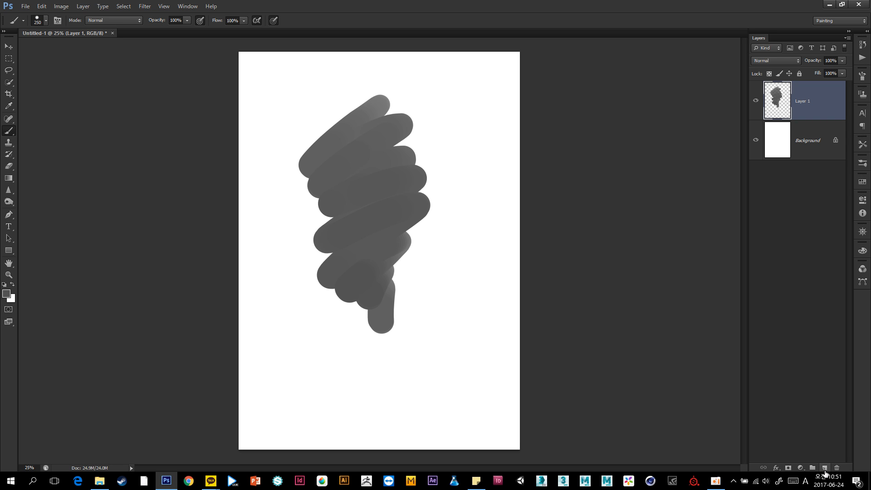
pyautogui.click(825, 467)
pyautogui.moveTo(394, 160)
pyautogui.mouseDown()
pyautogui.moveTo(417, 212)
pyautogui.moveTo(390, 153)
pyautogui.moveTo(399, 98)
pyautogui.moveTo(438, 124)
pyautogui.mouseUp()
# Step: Move the upper layer's painting to the right with the Move tool and delete both painted layers
pyautogui.press('v')
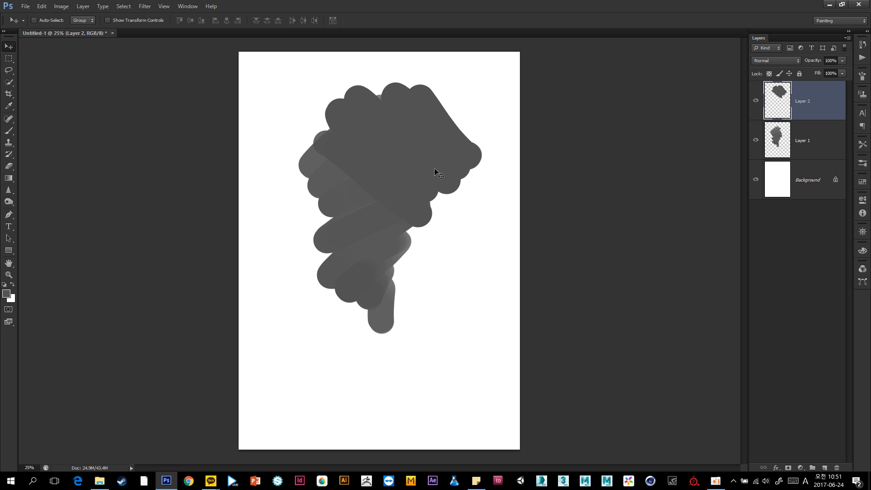
pyautogui.moveTo(435, 171)
pyautogui.mouseDown()
pyautogui.moveTo(504, 136)
pyautogui.moveTo(482, 139)
pyautogui.moveTo(452, 166)
pyautogui.moveTo(428, 219)
pyautogui.moveTo(492, 180)
pyautogui.mouseUp()
pyautogui.press('Delete')
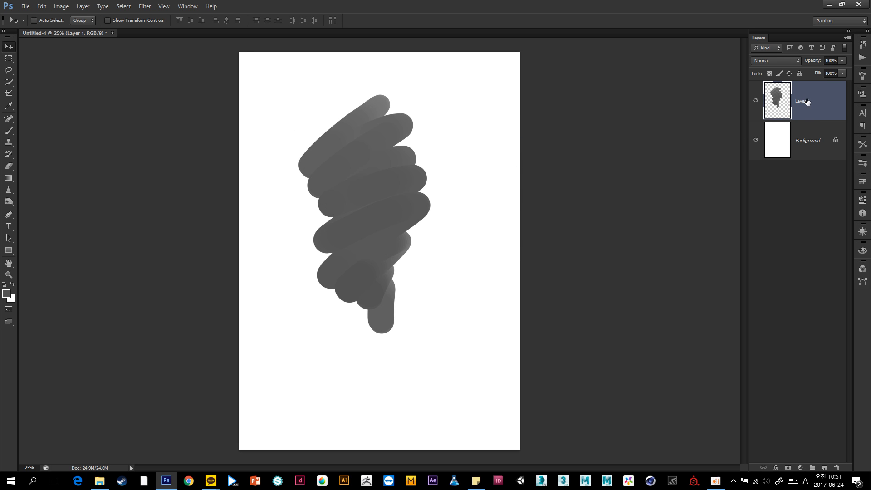
pyautogui.press('Delete')
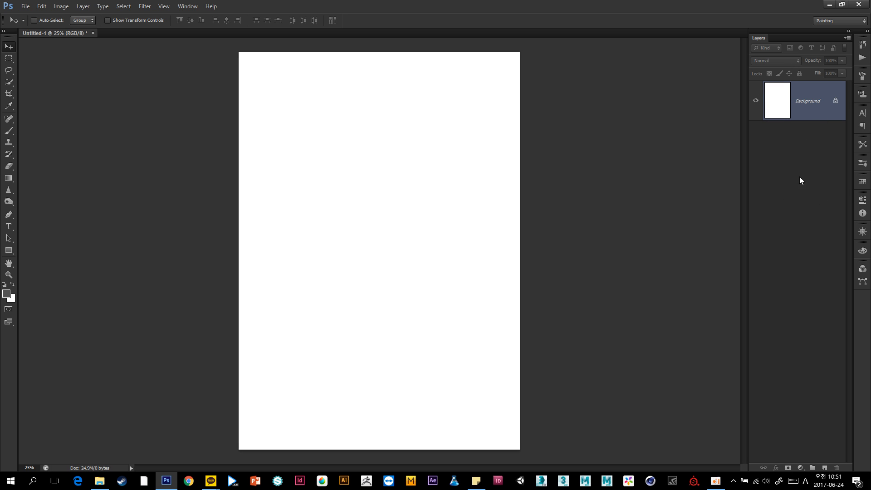
# Step: Switch the layer thumbnails to none, to small, and back to large
pyautogui.rightClick(806, 114)
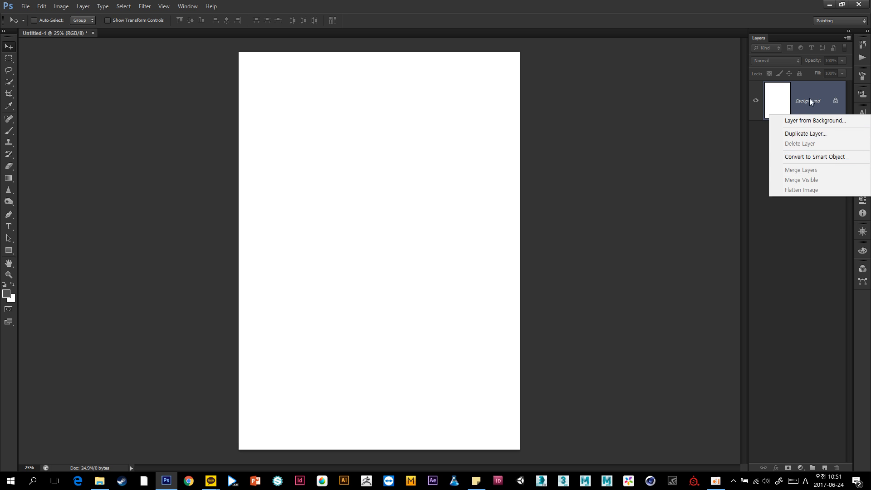
pyautogui.click(812, 92)
pyautogui.rightClick(785, 178)
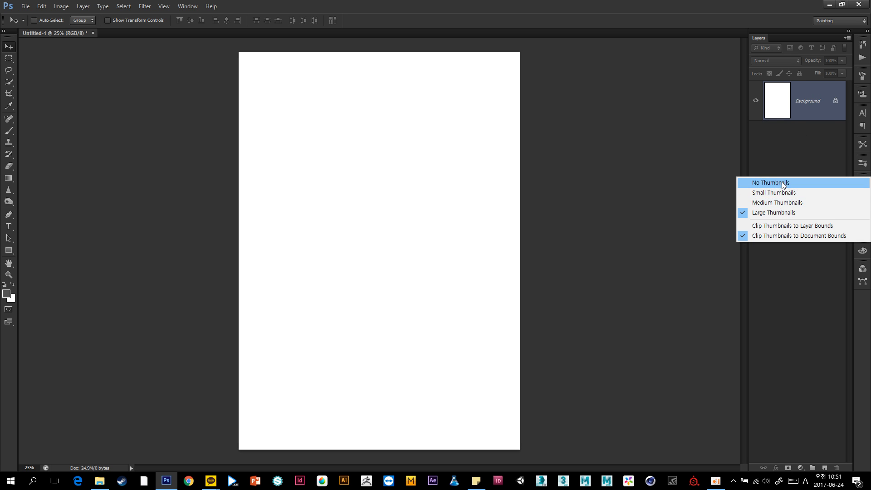
pyautogui.click(783, 182)
pyautogui.rightClick(805, 143)
pyautogui.click(787, 158)
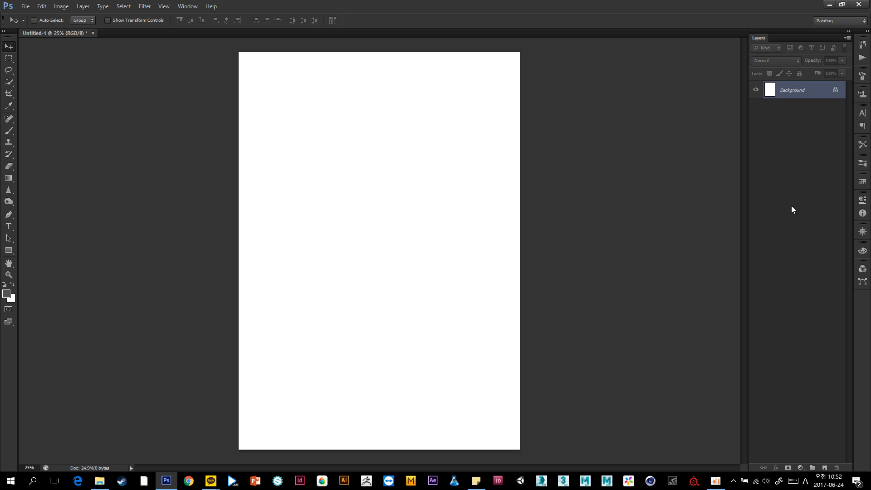
pyautogui.rightClick(784, 177)
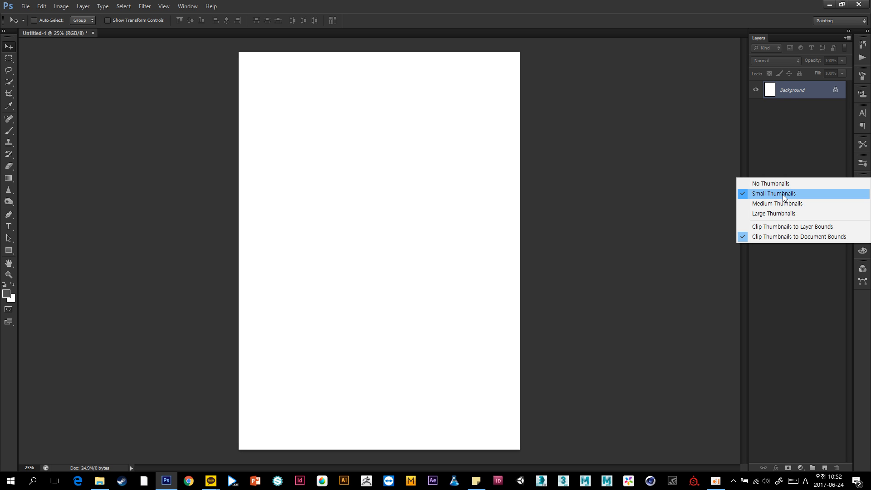
pyautogui.click(790, 218)
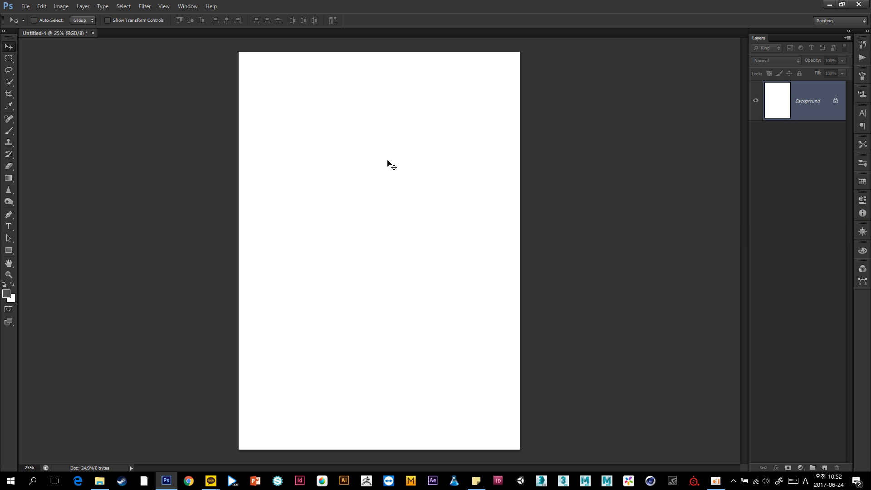
# Step: Set the foreground colour to red and paint six long vertical strokes across the canvas with the 250 px Brush
pyautogui.press('b')
pyautogui.keyDown('alt'); pyautogui.keyDown('shift'); pyautogui.rightClick(376, 168); pyautogui.keyUp('shift'); pyautogui.keyUp('alt')
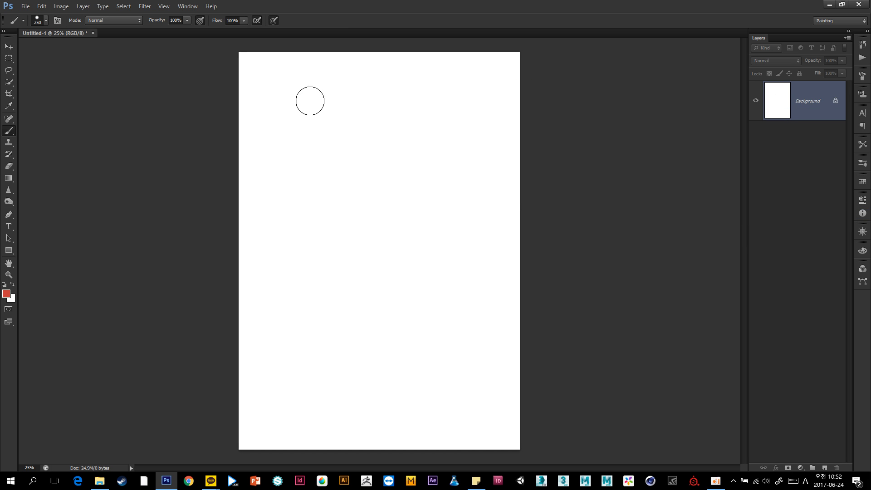
pyautogui.moveTo(304, 93)
pyautogui.mouseDown()
pyautogui.moveTo(302, 236)
pyautogui.moveTo(316, 385)
pyautogui.mouseUp()
pyautogui.moveTo(359, 125); pyautogui.dragTo(344, 379)
pyautogui.moveTo(388, 114); pyautogui.dragTo(372, 371)
pyautogui.moveTo(416, 119); pyautogui.dragTo(408, 371)
pyautogui.moveTo(445, 122); pyautogui.dragTo(442, 369)
pyautogui.moveTo(470, 133); pyautogui.dragTo(467, 375)
# Step: Erase all the red vertical strokes with the 500 px Eraser and return to the Brush tool
pyautogui.press('e')
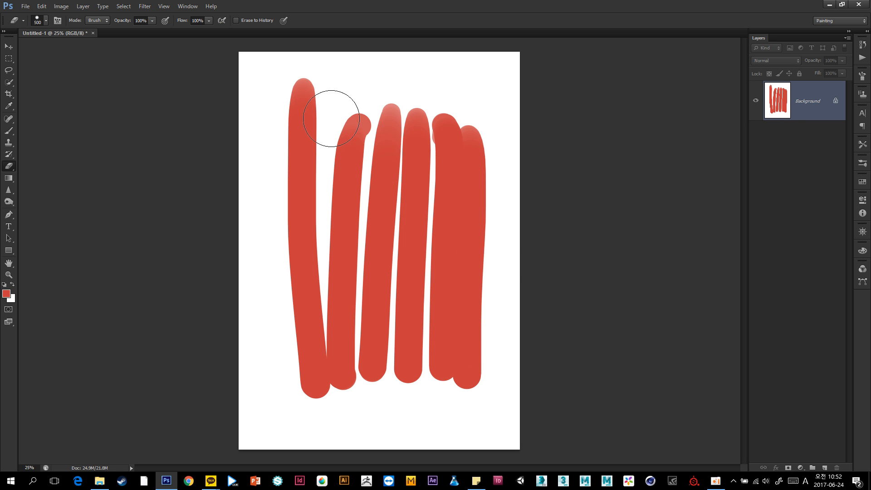
pyautogui.moveTo(336, 107)
pyautogui.mouseDown()
pyautogui.moveTo(317, 366)
pyautogui.moveTo(341, 84)
pyautogui.moveTo(367, 349)
pyautogui.moveTo(428, 60)
pyautogui.moveTo(438, 297)
pyautogui.moveTo(455, 402)
pyautogui.moveTo(502, 147)
pyautogui.moveTo(495, 278)
pyautogui.mouseUp()
pyautogui.press('b')
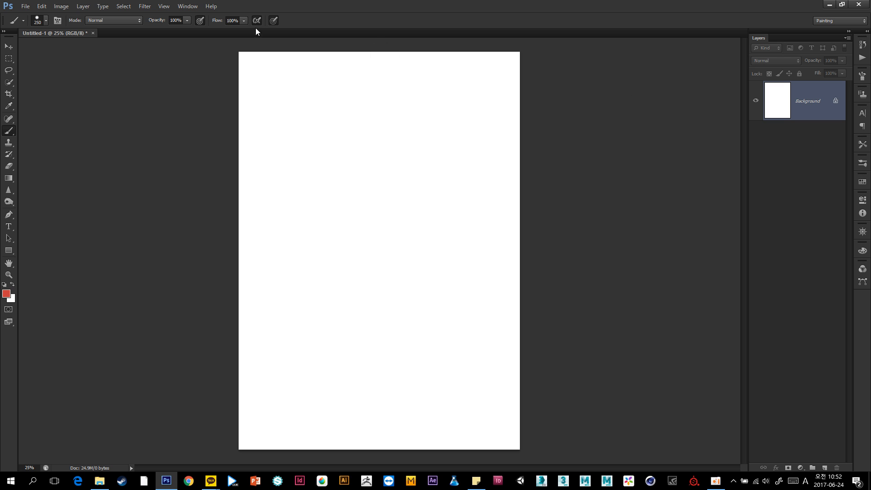
# Step: Open the Brush settings panel, pull it out over the canvas as a floating panel and close it
pyautogui.click(187, 7)
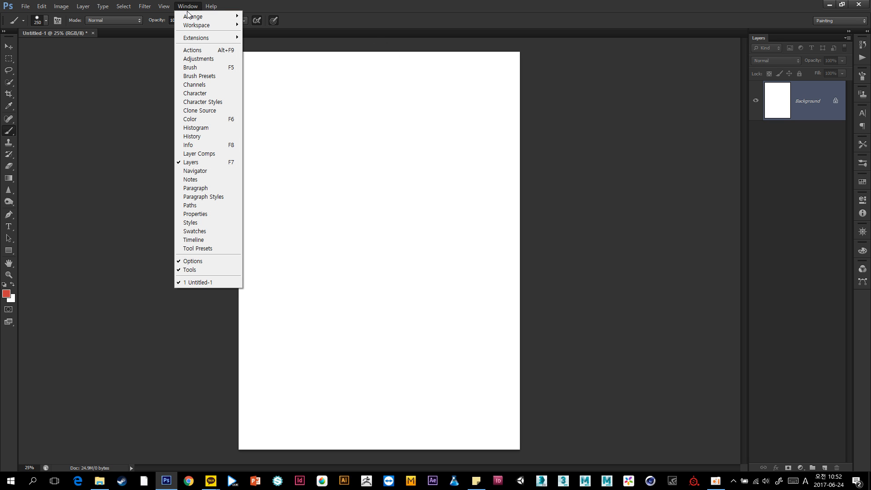
pyautogui.click(202, 68)
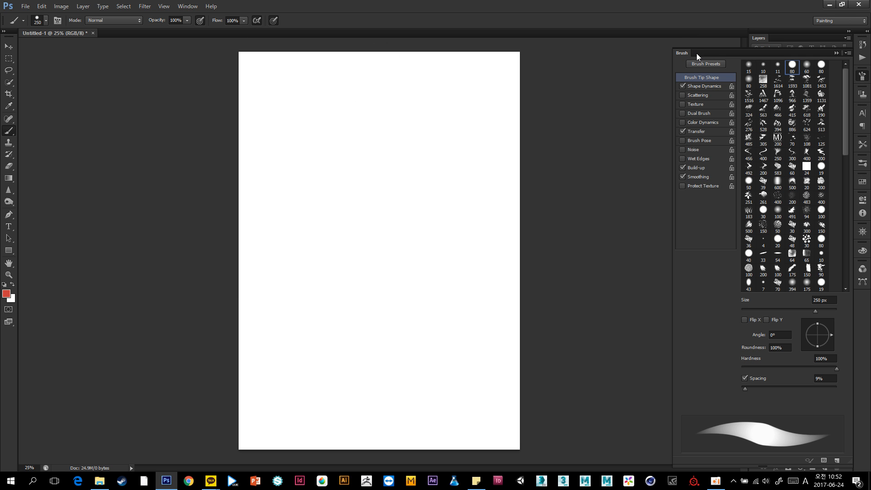
pyautogui.moveTo(696, 53); pyautogui.dragTo(509, 103)
pyautogui.click(653, 97)
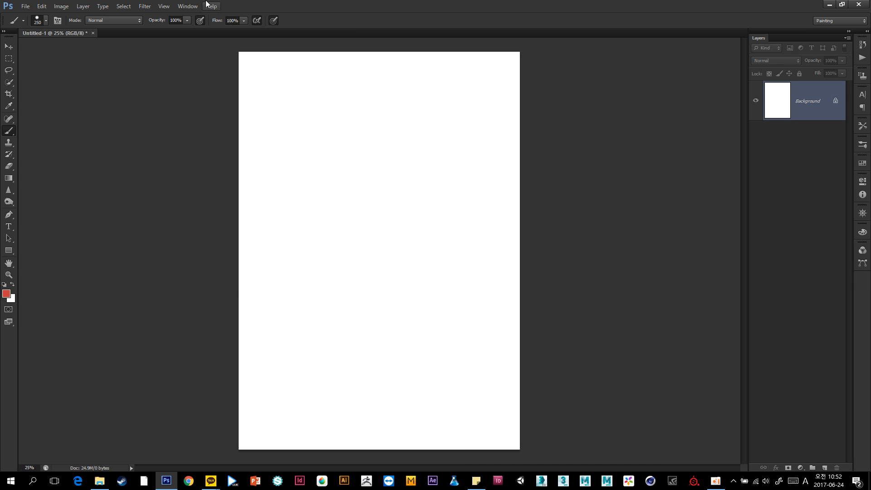
# Step: Show the Brush Presets panel, dock it above Layers and extend its height to about half the column
pyautogui.click(188, 5)
pyautogui.click(206, 75)
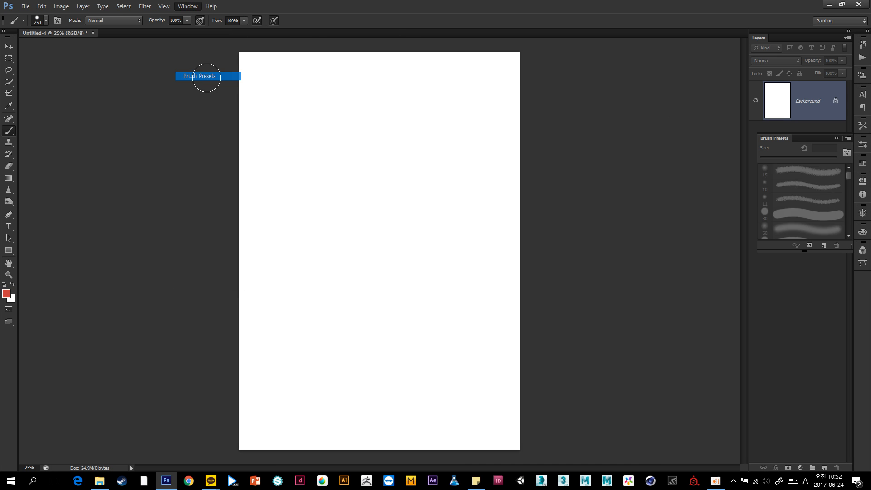
pyautogui.moveTo(773, 138); pyautogui.dragTo(769, 34)
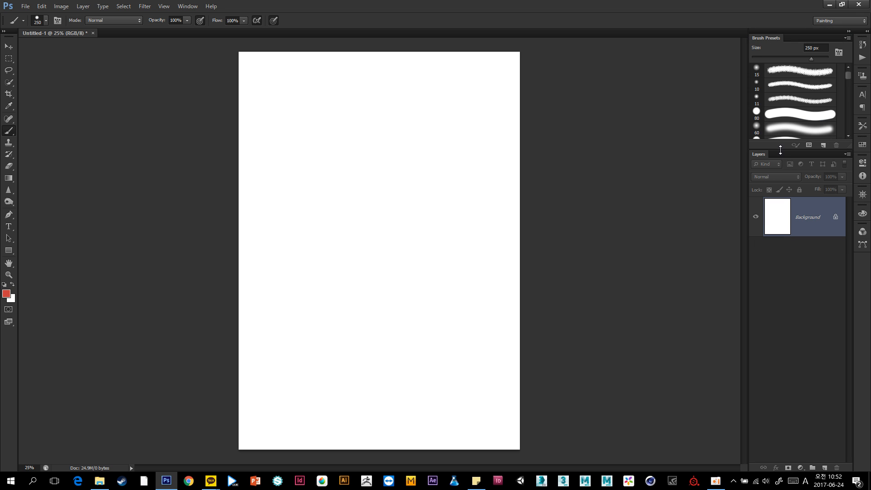
pyautogui.moveTo(780, 150)
pyautogui.mouseDown()
pyautogui.moveTo(780, 311)
pyautogui.moveTo(780, 250)
pyautogui.mouseUp()
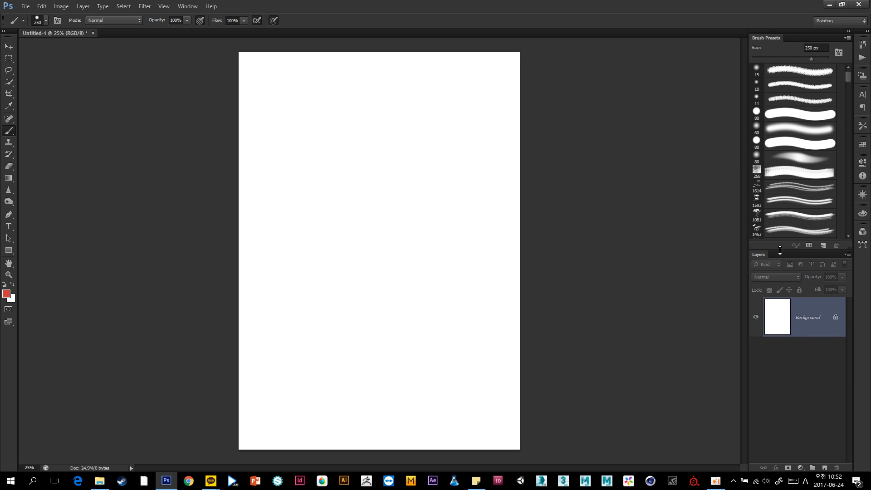
# Step: Scribble a red zigzag with the soft 80 px preset, and undo a test stroke made with the textured 1453 px preset
pyautogui.click(787, 156)
pyautogui.moveTo(361, 117)
pyautogui.mouseDown()
pyautogui.moveTo(330, 196)
pyautogui.moveTo(356, 217)
pyautogui.moveTo(403, 220)
pyautogui.mouseUp()
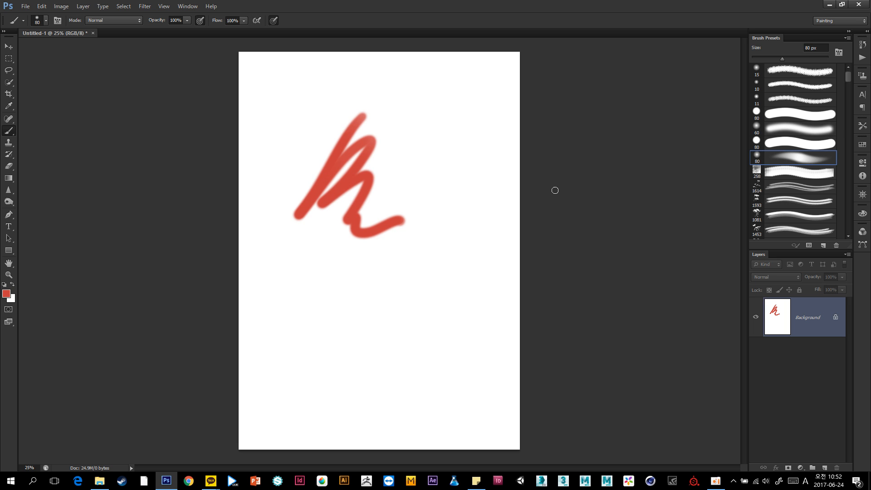
pyautogui.click(789, 235)
pyautogui.moveTo(427, 136); pyautogui.dragTo(401, 198)
pyautogui.hotkey('ctrl', 'z')
# Step: Reduce the textured brush to 250 px and paint a dense diagonal hatch beside the red zigzag
pyautogui.press('[')
pyautogui.press('[')
pyautogui.press('[')
pyautogui.press('[')
pyautogui.press('[')
pyautogui.press('[')
pyautogui.press('[')
pyautogui.press('[')
pyautogui.press('[')
pyautogui.press('[')
pyautogui.press('[')
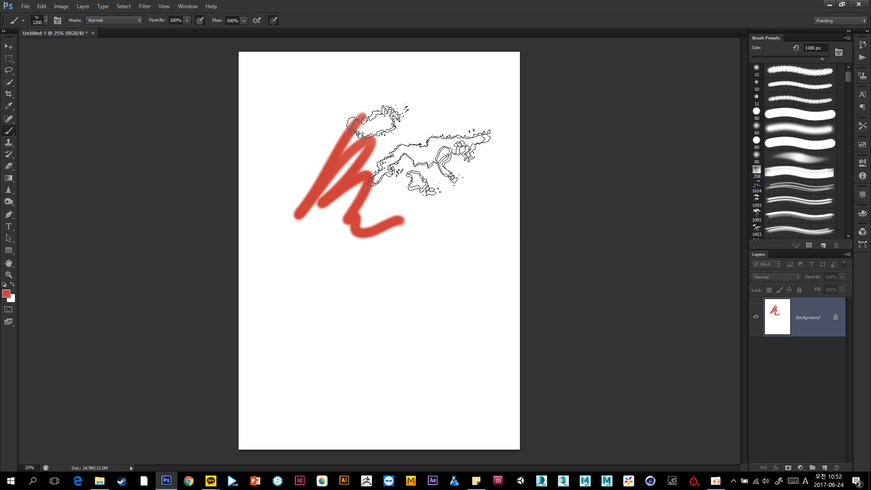
pyautogui.press('[')
pyautogui.press('[')
pyautogui.moveTo(414, 146)
pyautogui.mouseDown()
pyautogui.moveTo(431, 134)
pyautogui.moveTo(408, 185)
pyautogui.moveTo(392, 272)
pyautogui.mouseUp()
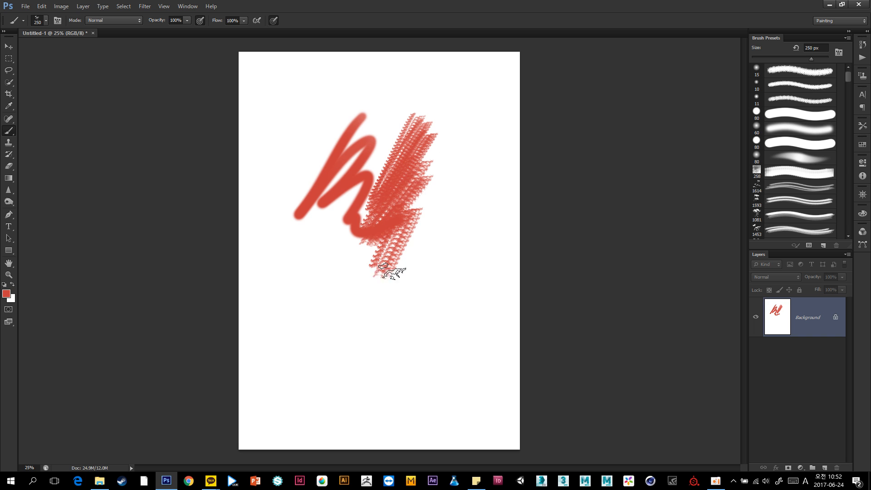
# Step: Paint overlapping red texture strokes below the zigzag using the 276 px and 513 px brush presets
pyautogui.scroll(-10, 843, 97)
pyautogui.click(800, 162)
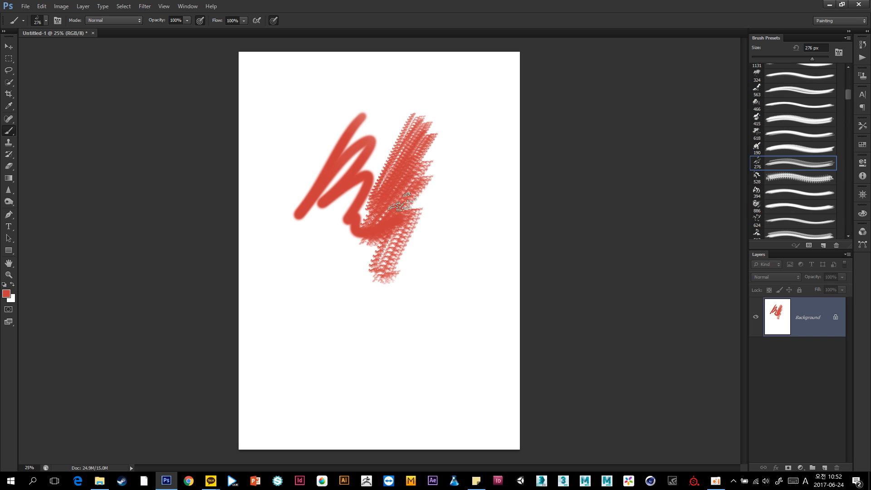
pyautogui.moveTo(408, 190); pyautogui.dragTo(410, 308)
pyautogui.click(800, 234)
pyautogui.moveTo(367, 222); pyautogui.dragTo(337, 231)
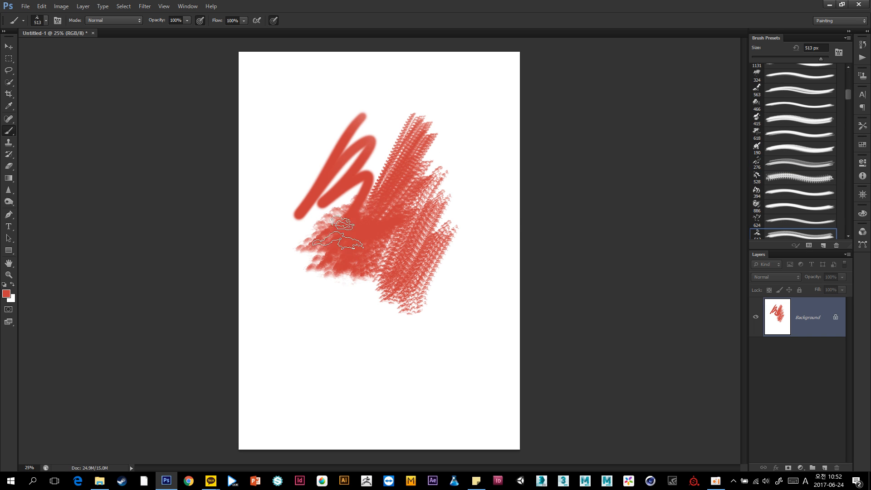
# Step: Paint a red area with the spiky 200 px preset and erase all the test strokes with the Eraser
pyautogui.scroll(-10, 838, 109)
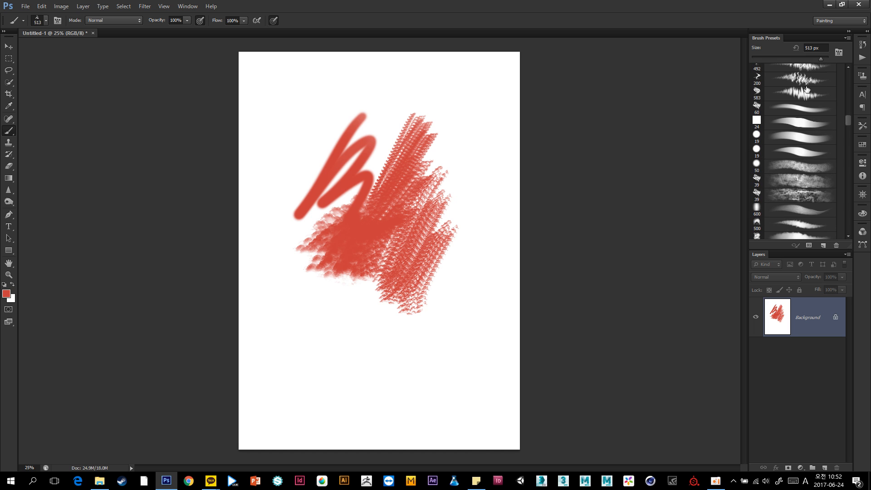
pyautogui.click(805, 85)
pyautogui.moveTo(442, 136)
pyautogui.mouseDown()
pyautogui.moveTo(453, 181)
pyautogui.moveTo(442, 347)
pyautogui.mouseUp()
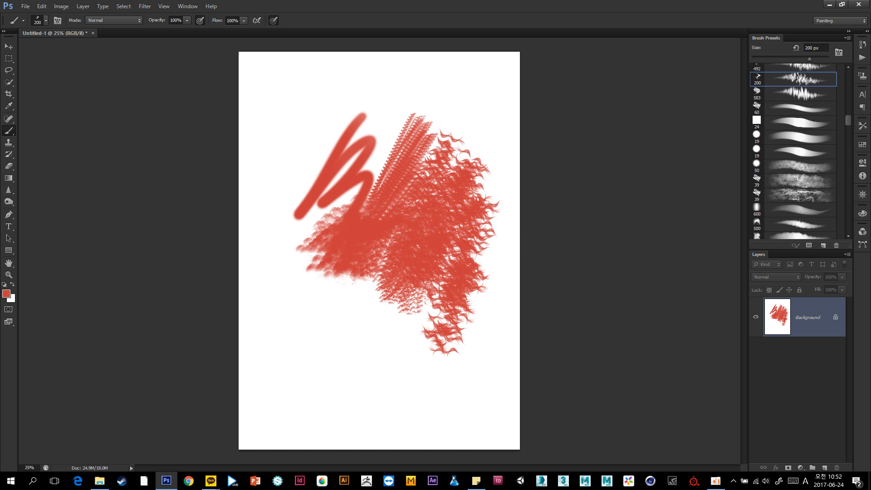
pyautogui.press('e')
pyautogui.moveTo(358, 136)
pyautogui.mouseDown()
pyautogui.moveTo(311, 246)
pyautogui.moveTo(286, 231)
pyautogui.moveTo(484, 113)
pyautogui.moveTo(472, 322)
pyautogui.mouseUp()
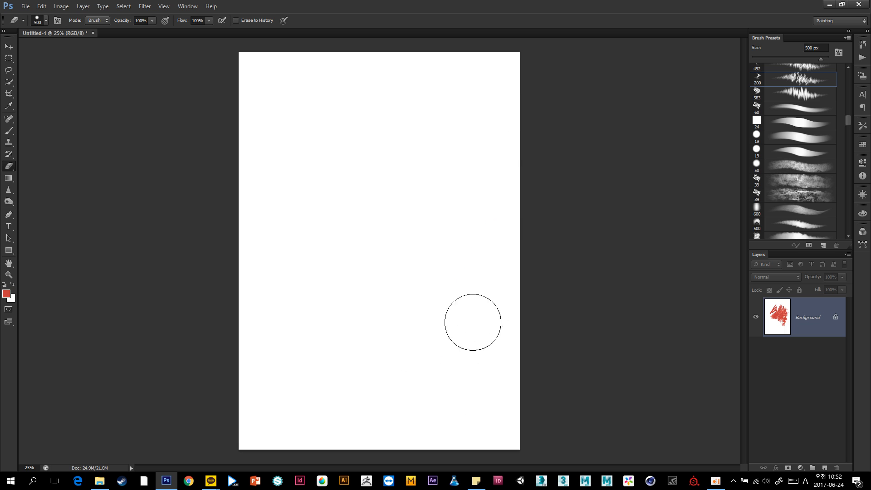
# Step: Try the 15 px and hard round 80 px brush presets with red test strokes, undoing each stroke
pyautogui.press('b')
pyautogui.rightClick(345, 137)
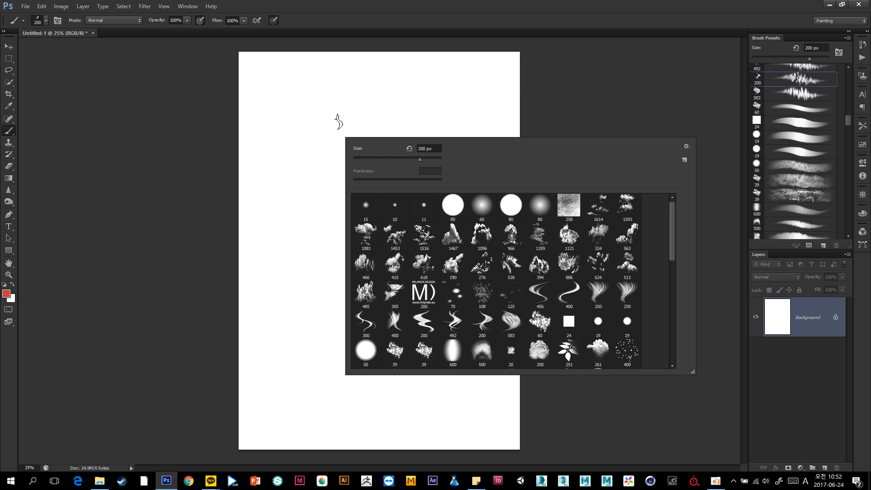
pyautogui.click(414, 89)
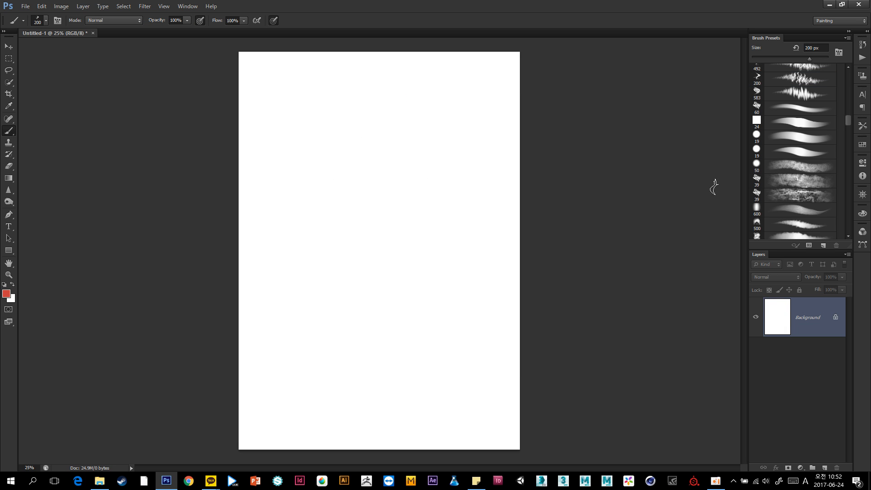
pyautogui.scroll(10, 849, 130)
pyautogui.click(757, 70)
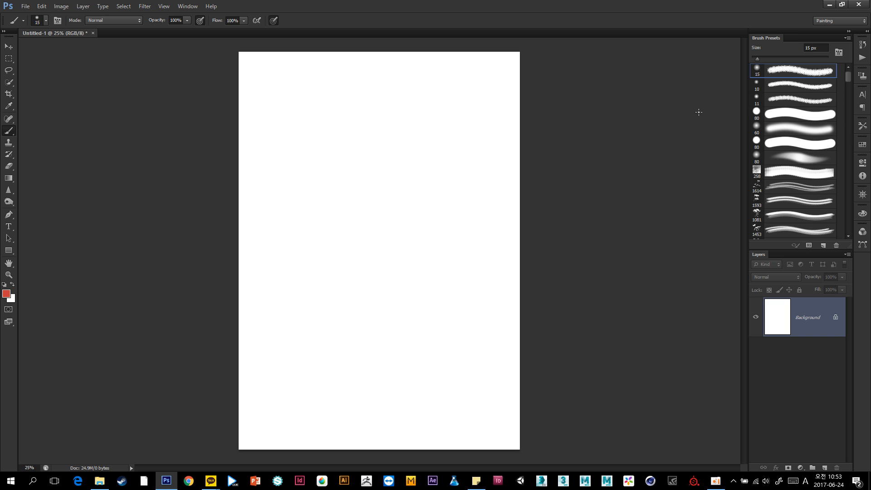
pyautogui.moveTo(399, 136); pyautogui.dragTo(310, 343)
pyautogui.hotkey('ctrl', 'z')
pyautogui.click(782, 115)
pyautogui.moveTo(406, 153); pyautogui.dragTo(361, 218)
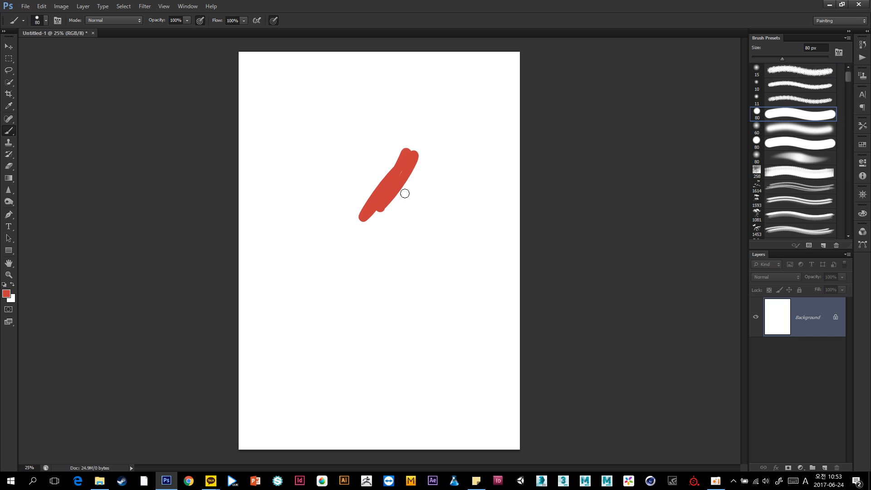
pyautogui.hotkey('ctrl', 'z')
# Step: Paint red zigzag strokes in the canvas's upper part with the hard 80 px and soft 60 px brush presets
pyautogui.rightClick(328, 136)
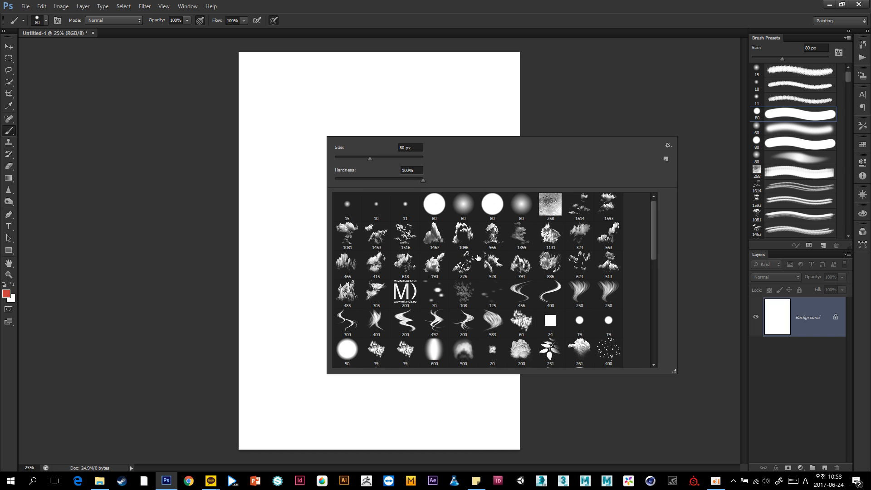
pyautogui.rightClick(317, 103)
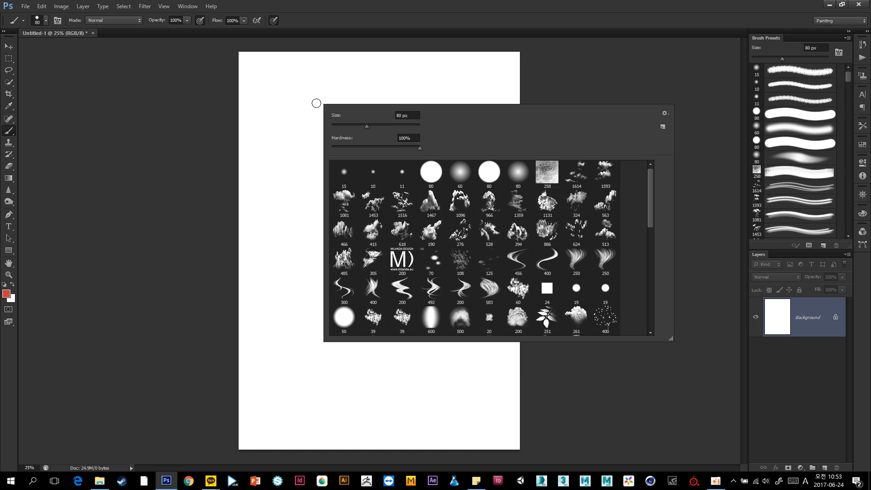
pyautogui.click(434, 169)
pyautogui.moveTo(260, 169)
pyautogui.mouseDown()
pyautogui.moveTo(287, 189)
pyautogui.moveTo(325, 184)
pyautogui.moveTo(359, 114)
pyautogui.mouseUp()
pyautogui.rightClick(341, 177)
pyautogui.click(484, 257)
pyautogui.moveTo(327, 156)
pyautogui.mouseDown()
pyautogui.moveTo(364, 146)
pyautogui.moveTo(357, 162)
pyautogui.moveTo(375, 157)
pyautogui.mouseUp()
# Step: Add a hard 80 px red zigzag over the first strokes and select the soft 80 px brush preset
pyautogui.rightClick(391, 169)
pyautogui.click(560, 234)
pyautogui.moveTo(401, 108)
pyautogui.mouseDown()
pyautogui.moveTo(402, 177)
pyautogui.moveTo(381, 194)
pyautogui.moveTo(324, 201)
pyautogui.moveTo(350, 220)
pyautogui.mouseUp()
pyautogui.rightClick(403, 203)
pyautogui.click(596, 271)
# Step: Collapse the Brush Presets panel into the icon dock and erase all the red strokes
pyautogui.press('e')
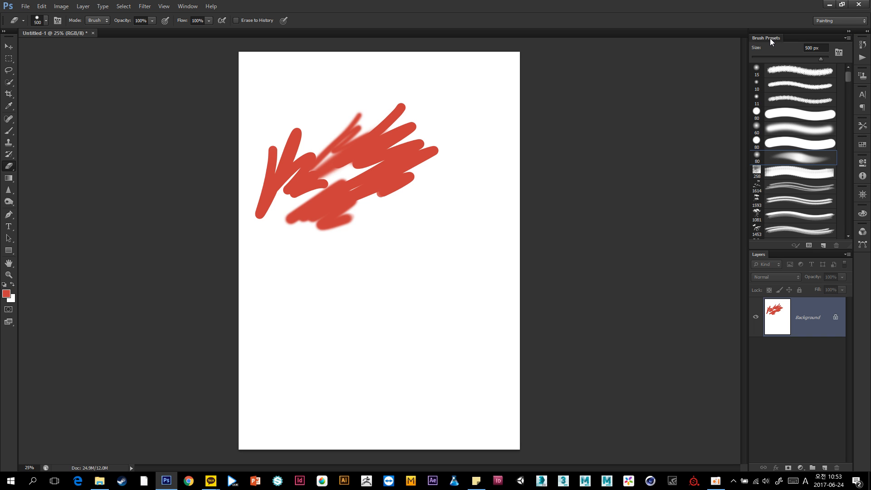
pyautogui.moveTo(769, 38)
pyautogui.mouseDown()
pyautogui.moveTo(806, 227)
pyautogui.moveTo(845, 262)
pyautogui.moveTo(863, 264)
pyautogui.mouseUp()
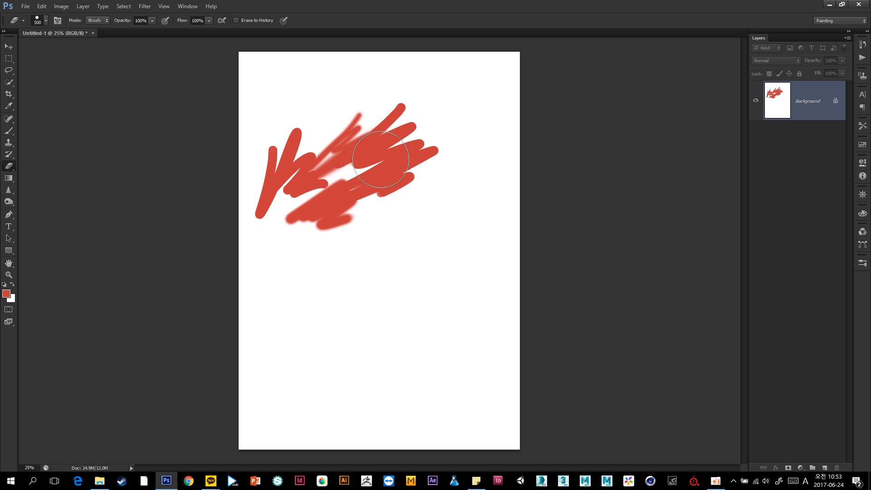
pyautogui.moveTo(381, 159)
pyautogui.mouseDown()
pyautogui.moveTo(419, 138)
pyautogui.moveTo(275, 222)
pyautogui.moveTo(331, 101)
pyautogui.mouseUp()
pyautogui.press('b')
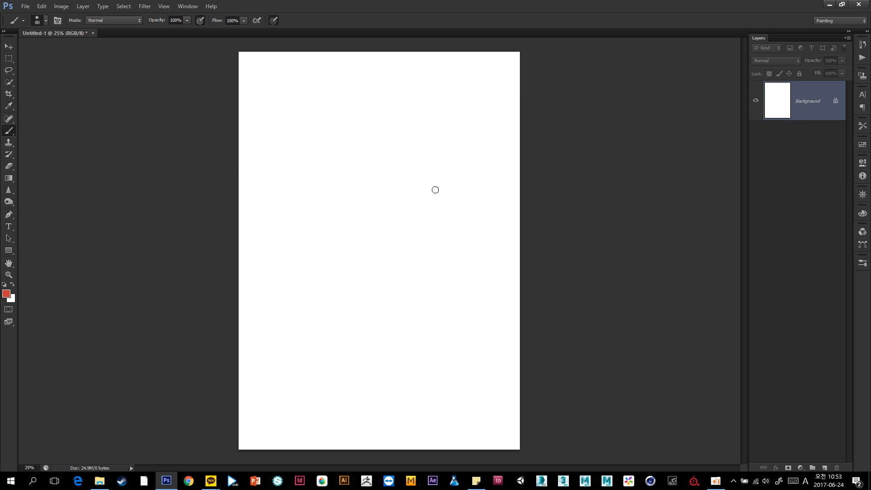
# Step: Examine the blank canvas at different magnifications and positions by repeatedly zooming in, zooming out and panning
pyautogui.moveTo(419, 202)
pyautogui.mouseDown()
pyautogui.moveTo(406, 205)
pyautogui.moveTo(421, 203)
pyautogui.mouseUp()
pyautogui.moveTo(370, 171)
pyautogui.mouseDown()
pyautogui.moveTo(352, 189)
pyautogui.moveTo(387, 196)
pyautogui.moveTo(325, 222)
pyautogui.moveTo(388, 202)
pyautogui.moveTo(355, 219)
pyautogui.moveTo(368, 224)
pyautogui.mouseUp()
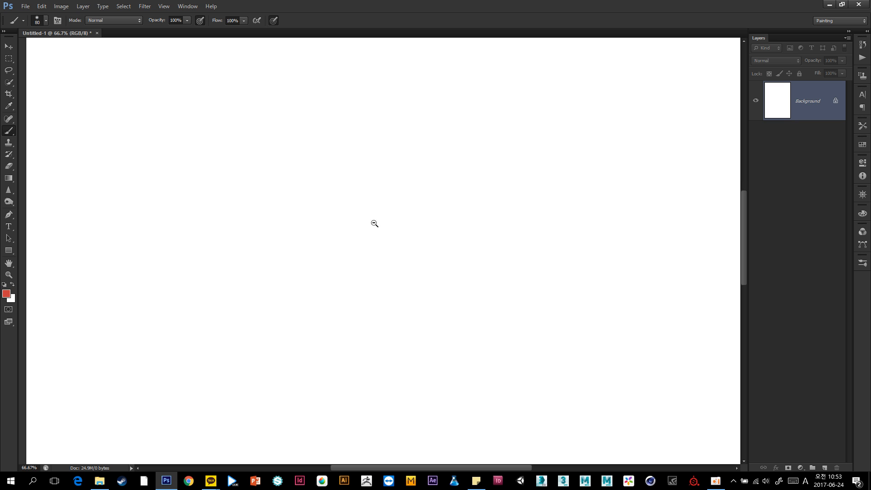
pyautogui.moveTo(374, 223)
pyautogui.mouseDown()
pyautogui.moveTo(377, 241)
pyautogui.moveTo(386, 240)
pyautogui.mouseUp()
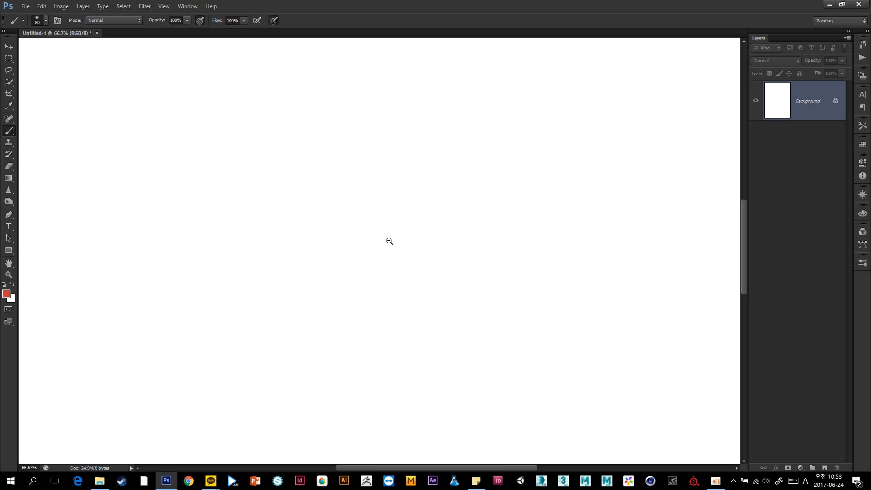
pyautogui.scroll(-5, 389, 241)
pyautogui.scroll(4, 389, 241)
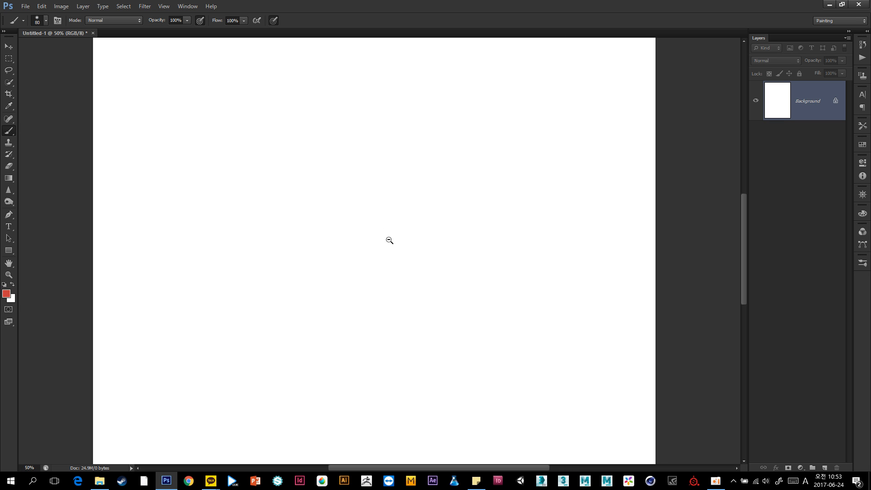
pyautogui.scroll(-4, 389, 241)
pyautogui.scroll(5, 387, 237)
pyautogui.scroll(-6, 385, 244)
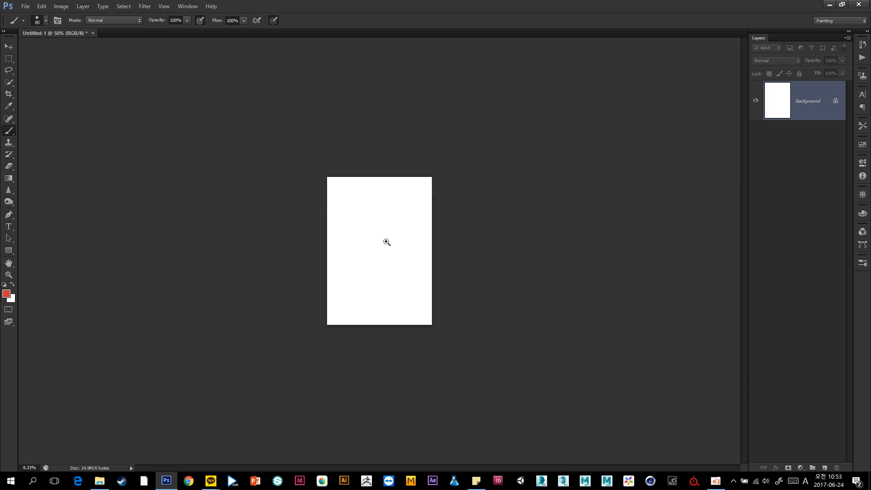
pyautogui.scroll(4, 387, 242)
pyautogui.scroll(-3, 386, 241)
pyautogui.scroll(2, 385, 240)
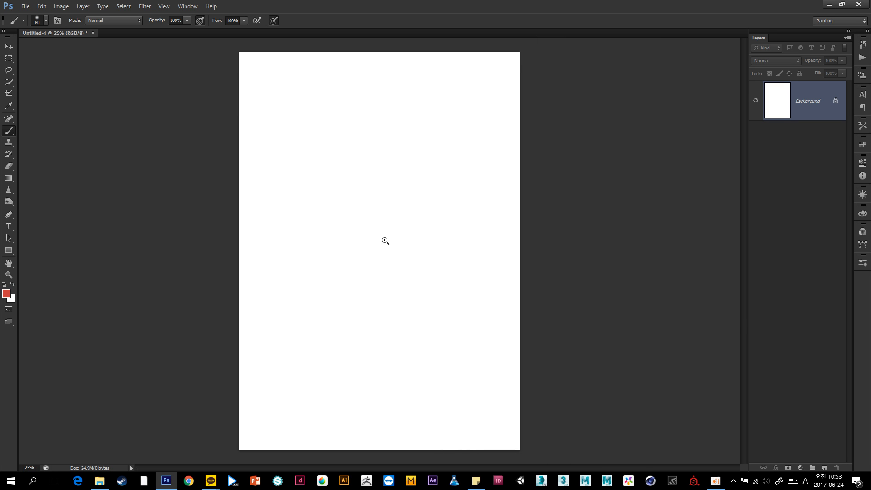
pyautogui.scroll(-2, 385, 240)
pyautogui.scroll(3, 388, 242)
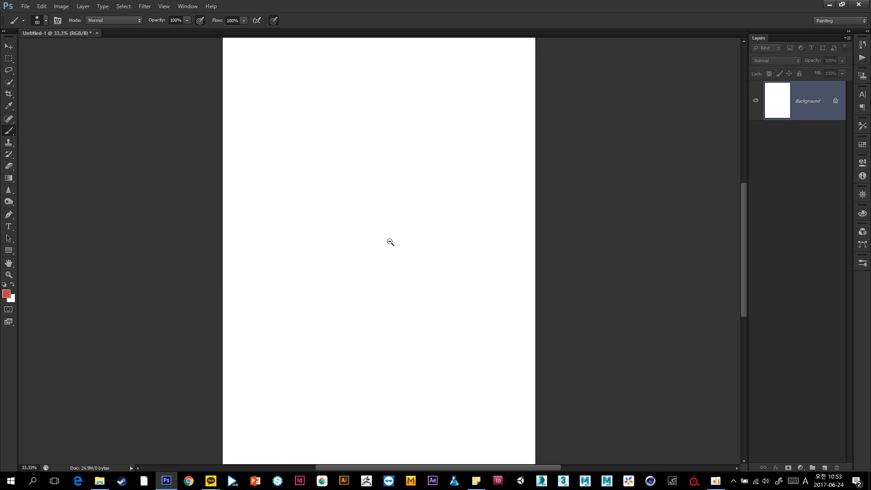
pyautogui.scroll(-2, 390, 242)
pyautogui.scroll(3, 383, 245)
pyautogui.scroll(1, 371, 226)
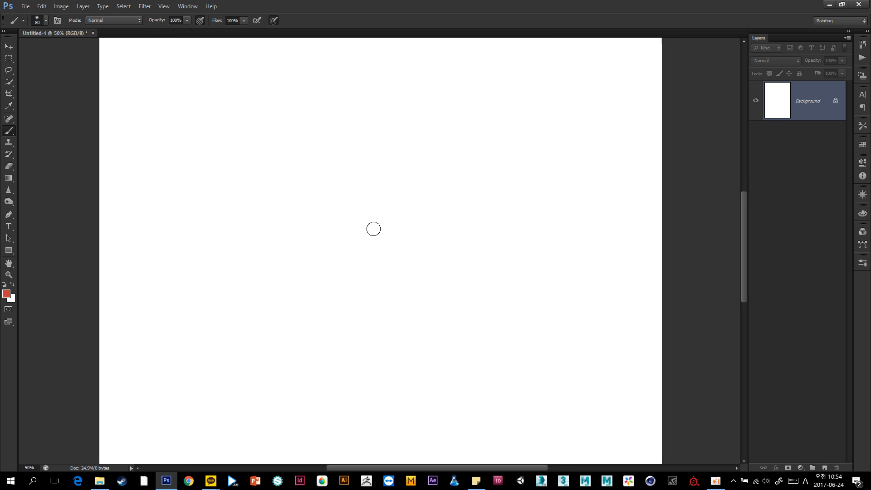
pyautogui.scroll(-3, 377, 233)
pyautogui.scroll(1, 382, 237)
pyautogui.scroll(1, 380, 237)
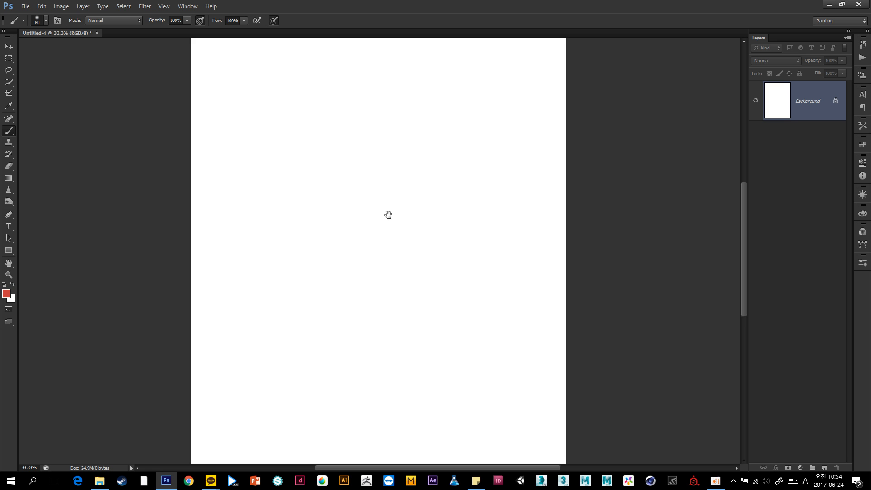
pyautogui.moveTo(388, 215); pyautogui.dragTo(431, 197)
# Step: Draw a small red loop near the canvas's upper right, change the foreground color to near-black, and erase the loop
pyautogui.moveTo(349, 125)
pyautogui.mouseDown()
pyautogui.moveTo(399, 150)
pyautogui.moveTo(307, 253)
pyautogui.mouseUp()
pyautogui.keyDown('alt'); pyautogui.keyDown('shift'); pyautogui.rightClick(408, 168); pyautogui.keyUp('shift'); pyautogui.keyUp('alt')
pyautogui.press('e')
pyautogui.moveTo(375, 144); pyautogui.dragTo(493, 201)
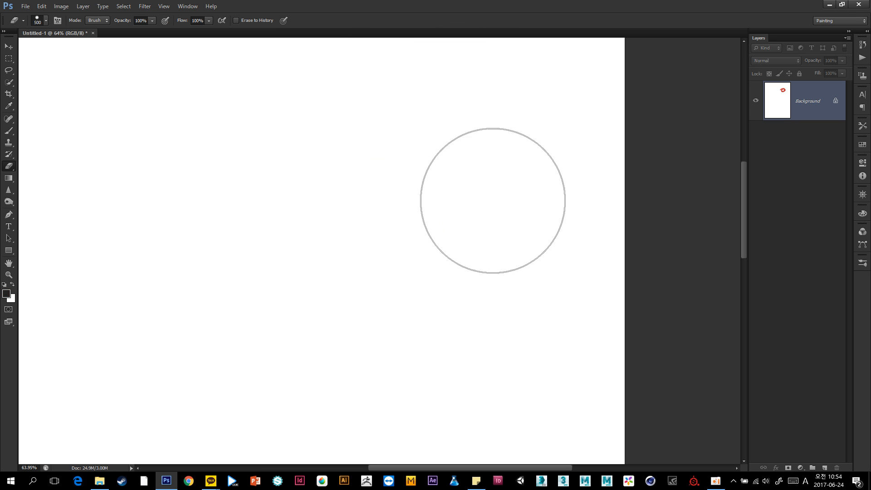
# Step: Paint a thick, soft, dark oval ring near the canvas's upper right with the 80 px brush, panning between test strokes
pyautogui.press('b')
pyautogui.moveTo(399, 174)
pyautogui.mouseDown()
pyautogui.moveTo(412, 101)
pyautogui.moveTo(398, 189)
pyautogui.moveTo(429, 186)
pyautogui.mouseUp()
pyautogui.moveTo(310, 200)
pyautogui.mouseDown()
pyautogui.moveTo(411, 226)
pyautogui.moveTo(495, 229)
pyautogui.mouseUp()
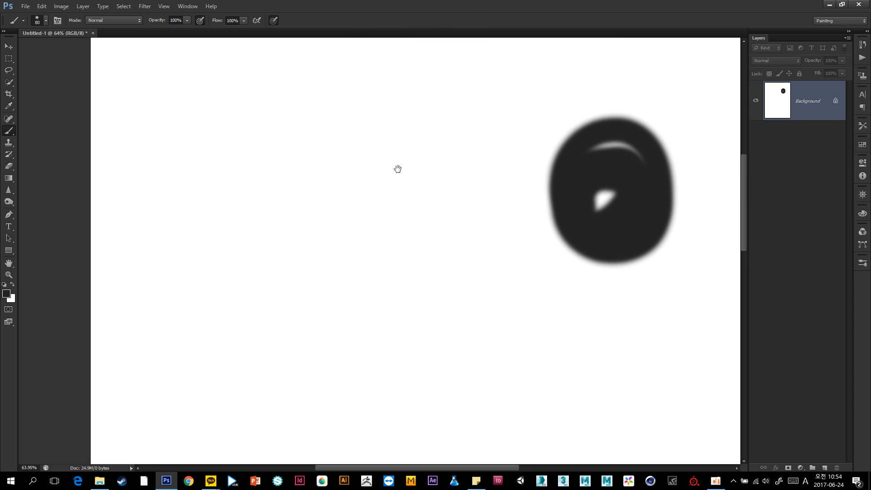
pyautogui.moveTo(382, 82)
pyautogui.mouseDown()
pyautogui.moveTo(360, 209)
pyautogui.moveTo(375, 93)
pyautogui.mouseUp()
pyautogui.moveTo(230, 189)
pyautogui.mouseDown()
pyautogui.moveTo(272, 173)
pyautogui.moveTo(187, 196)
pyautogui.mouseUp()
pyautogui.moveTo(428, 398)
pyautogui.mouseDown()
pyautogui.moveTo(386, 216)
pyautogui.moveTo(374, 220)
pyautogui.mouseUp()
pyautogui.moveTo(282, 235)
pyautogui.mouseDown()
pyautogui.moveTo(227, 231)
pyautogui.moveTo(484, 223)
pyautogui.mouseUp()
pyautogui.moveTo(643, 323); pyautogui.dragTo(380, 234)
pyautogui.moveTo(361, 142)
pyautogui.mouseDown()
pyautogui.moveTo(317, 195)
pyautogui.moveTo(314, 307)
pyautogui.moveTo(385, 304)
pyautogui.moveTo(414, 205)
pyautogui.moveTo(481, 234)
pyautogui.mouseUp()
# Step: Erase all the dark test strokes with the 500 px Eraser
pyautogui.press('e')
pyautogui.moveTo(391, 255); pyautogui.dragTo(466, 380)
pyautogui.moveTo(424, 142); pyautogui.dragTo(138, 320)
pyautogui.moveTo(198, 97); pyautogui.dragTo(292, 267)
pyautogui.moveTo(203, 276)
pyautogui.mouseDown()
pyautogui.moveTo(173, 222)
pyautogui.moveTo(150, 113)
pyautogui.mouseUp()
pyautogui.moveTo(497, 141)
pyautogui.mouseDown()
pyautogui.moveTo(583, 272)
pyautogui.moveTo(523, 281)
pyautogui.mouseUp()
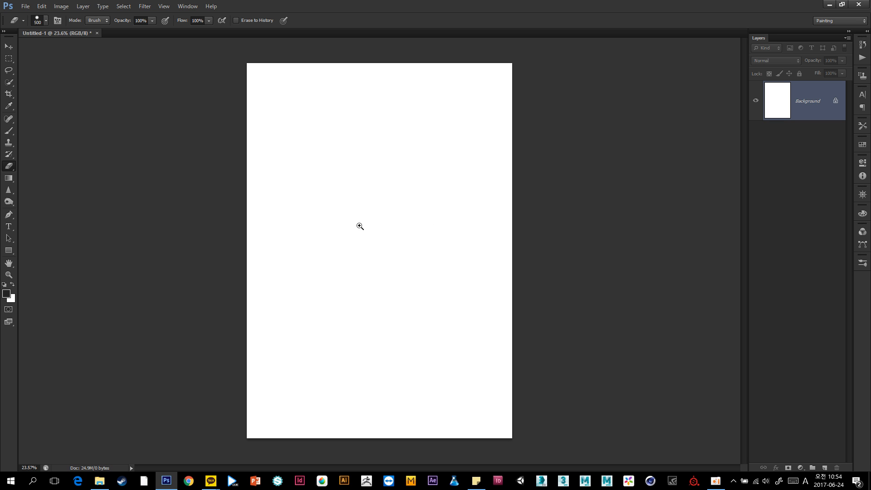
pyautogui.moveTo(359, 225); pyautogui.dragTo(381, 299)
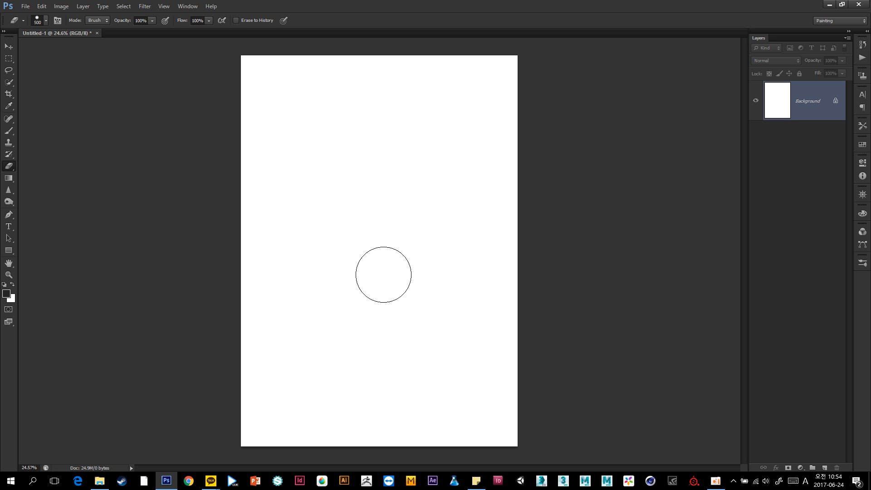
pyautogui.moveTo(370, 240)
pyautogui.mouseDown()
pyautogui.moveTo(387, 230)
pyautogui.moveTo(373, 236)
pyautogui.mouseUp()
# Step: Enlarge and reduce the brush in increments, painting and undoing dark test strokes between size changes
pyautogui.press('b')
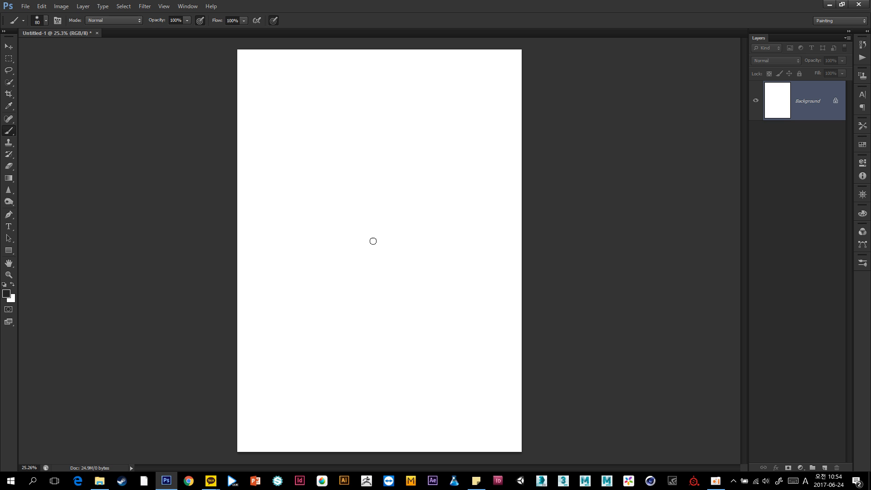
pyautogui.press(']')
pyautogui.press(']')
pyautogui.press(']')
pyautogui.press(']')
pyautogui.press(']')
pyautogui.moveTo(341, 103)
pyautogui.mouseDown()
pyautogui.moveTo(332, 128)
pyautogui.moveTo(358, 145)
pyautogui.mouseUp()
pyautogui.hotkey('ctrl', 'z')
pyautogui.press('[')
pyautogui.press('[')
pyautogui.moveTo(329, 109)
pyautogui.mouseDown()
pyautogui.moveTo(353, 122)
pyautogui.moveTo(350, 179)
pyautogui.moveTo(379, 261)
pyautogui.mouseUp()
pyautogui.hotkey('ctrl', 'z')
pyautogui.moveTo(332, 94)
pyautogui.mouseDown()
pyautogui.moveTo(307, 125)
pyautogui.moveTo(330, 245)
pyautogui.mouseUp()
pyautogui.hotkey('ctrl', 'z')
# Step: Check the brush size in the preset picker, and paint and undo another dark test stroke
pyautogui.rightClick(337, 140)
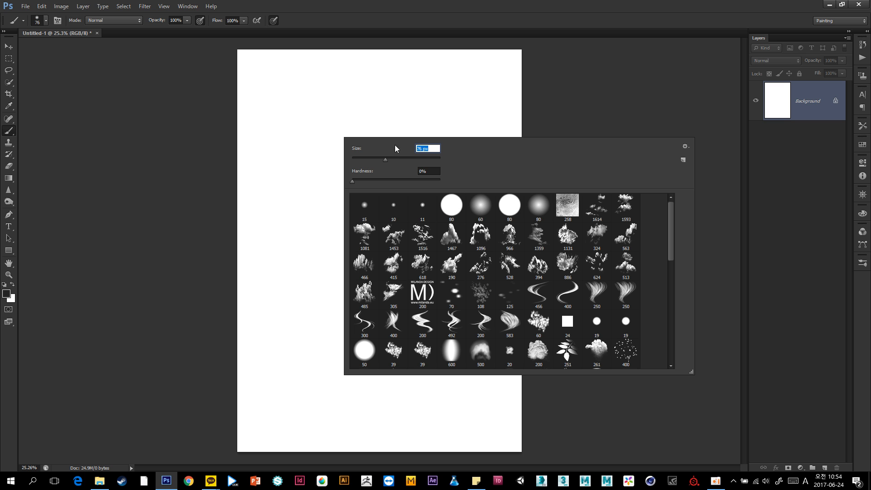
pyautogui.press('Return')
pyautogui.moveTo(314, 114); pyautogui.dragTo(356, 149)
pyautogui.hotkey('ctrl', 'z')
pyautogui.rightClick(311, 134)
pyautogui.press('Return')
pyautogui.hotkey('ctrl', 'z')
# Step: Change the soft round brush size step by step, taking it as large as 2000 px
pyautogui.press('[')
pyautogui.press('[')
pyautogui.press('[')
pyautogui.press('[')
pyautogui.press('[')
pyautogui.press('[')
pyautogui.press('[')
pyautogui.press('[')
pyautogui.press('[')
pyautogui.press('[')
pyautogui.press('[')
pyautogui.press('[')
pyautogui.press('[')
pyautogui.press('[')
pyautogui.press('[')
pyautogui.press('[')
pyautogui.press('[')
pyautogui.press('[')
pyautogui.press('[')
pyautogui.press('[')
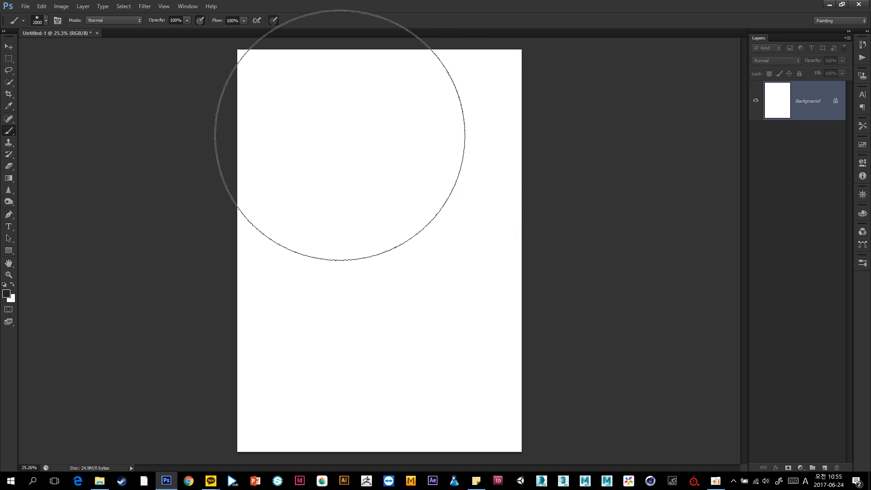
# Step: Adjust the brush size with the slider in the preset picker to 53 px
pyautogui.rightClick(344, 168)
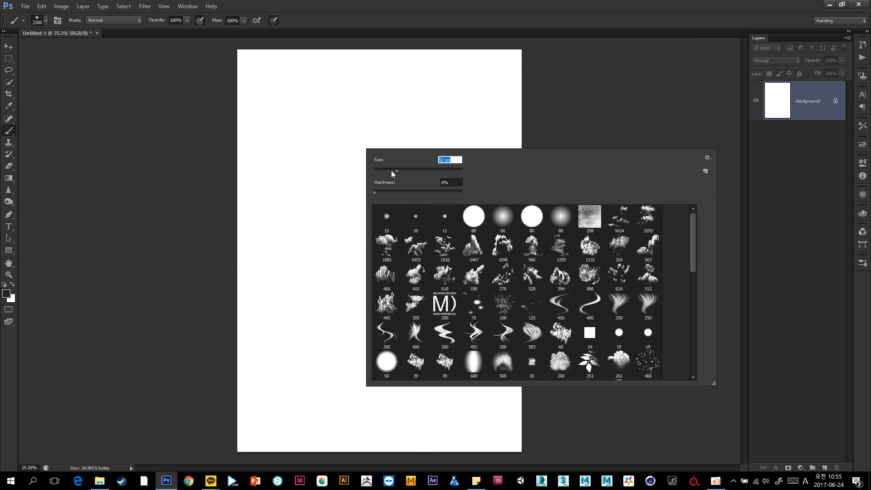
pyautogui.moveTo(393, 174)
pyautogui.mouseDown()
pyautogui.moveTo(429, 174)
pyautogui.moveTo(415, 172)
pyautogui.mouseUp()
pyautogui.click(397, 171)
pyautogui.click(302, 131)
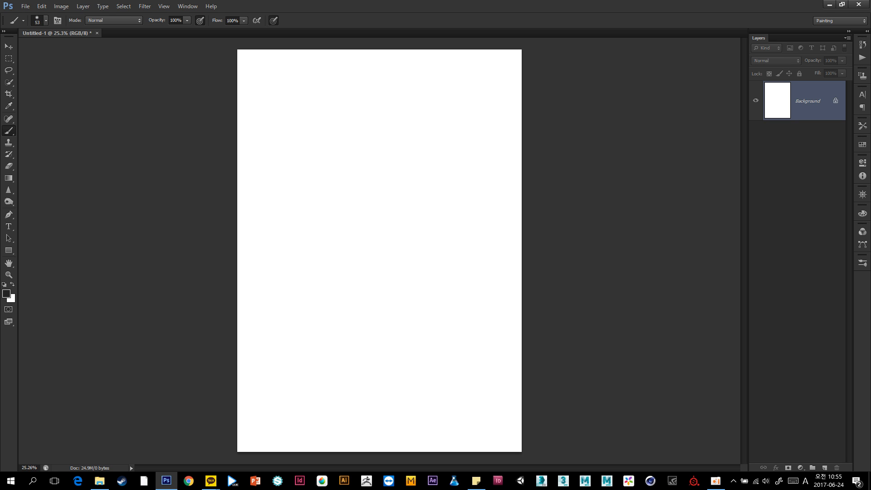
# Step: Vary the brush size in increments up to 500 px, painting dark strokes down the canvas at different sizes
pyautogui.press(']')
pyautogui.press(']')
pyautogui.press(']')
pyautogui.press(']')
pyautogui.press(']')
pyautogui.press(']')
pyautogui.press('[')
pyautogui.press('[')
pyautogui.press('[')
pyautogui.moveTo(415, 110)
pyautogui.mouseDown()
pyautogui.moveTo(305, 212)
pyautogui.moveTo(371, 241)
pyautogui.mouseUp()
pyautogui.press(']')
pyautogui.press(']')
pyautogui.press(']')
pyautogui.moveTo(415, 170)
pyautogui.mouseDown()
pyautogui.moveTo(435, 189)
pyautogui.moveTo(433, 275)
pyautogui.mouseUp()
# Step: Erase the dark strokes, and paint and undo one more test stroke with the 500 px brush
pyautogui.press('e')
pyautogui.moveTo(467, 168)
pyautogui.mouseDown()
pyautogui.moveTo(449, 305)
pyautogui.moveTo(397, 162)
pyautogui.moveTo(295, 159)
pyautogui.moveTo(382, 188)
pyautogui.mouseUp()
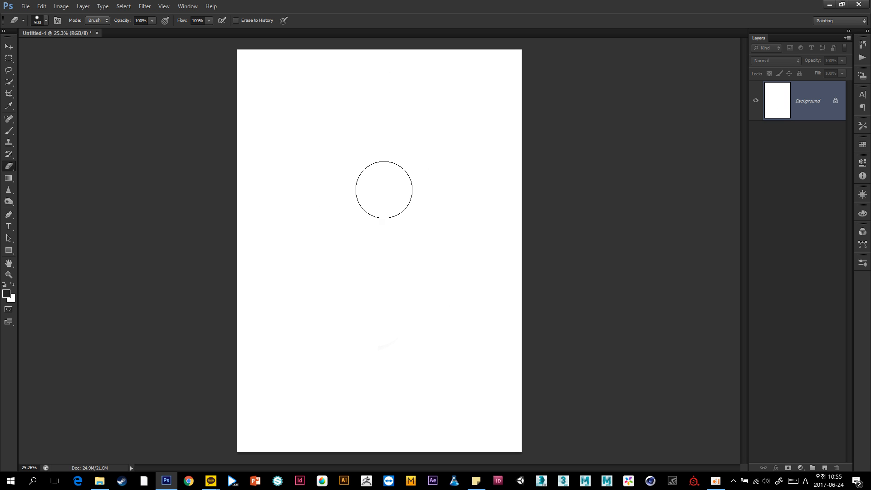
pyautogui.press('b')
pyautogui.moveTo(330, 154)
pyautogui.mouseDown()
pyautogui.moveTo(297, 212)
pyautogui.moveTo(389, 190)
pyautogui.mouseUp()
pyautogui.hotkey('ctrl', 'z')
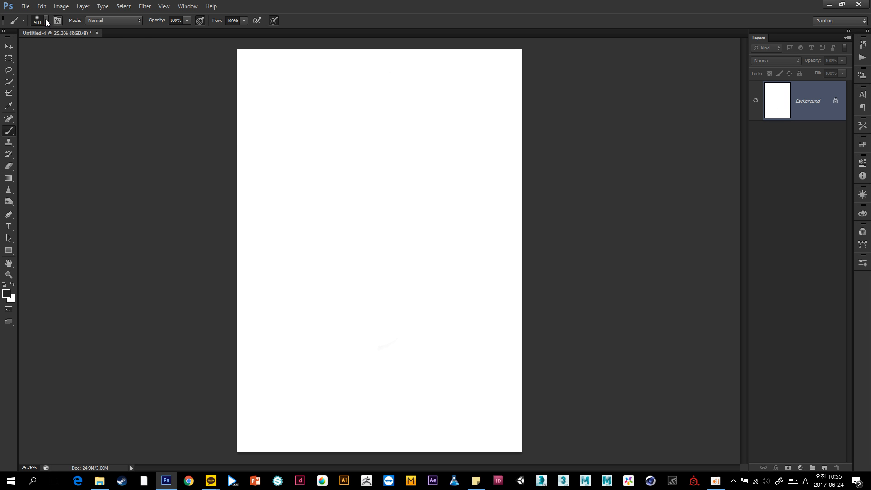
pyautogui.click(26, 6)
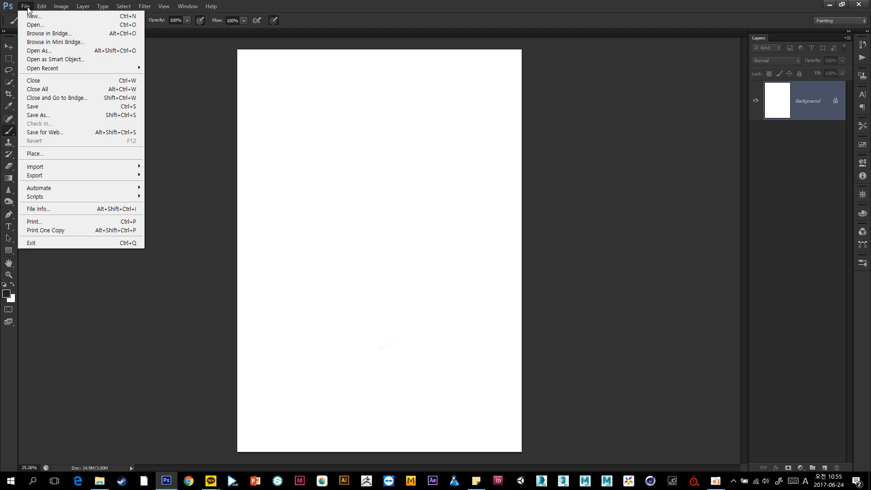
pyautogui.moveTo(42, 8)
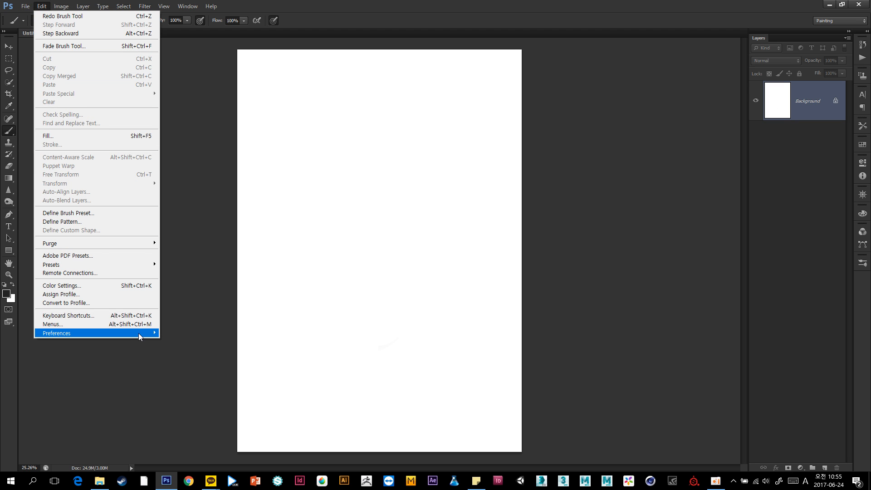
pyautogui.moveTo(146, 333)
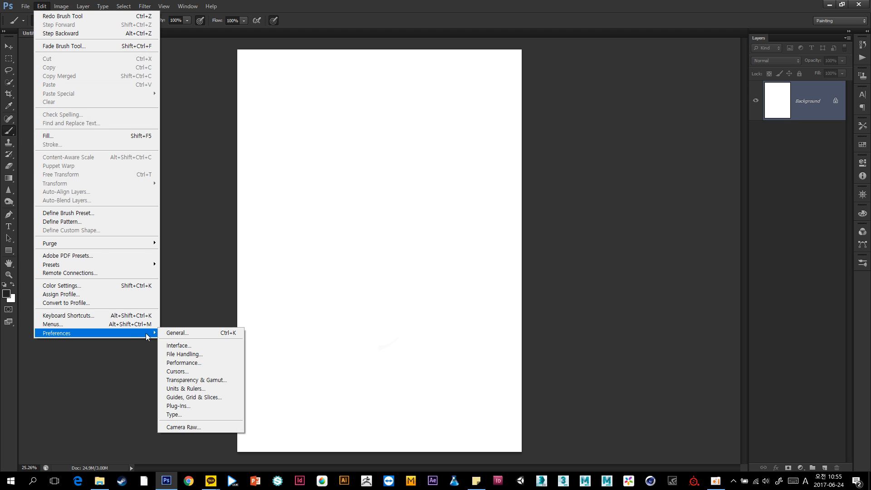
pyautogui.click(210, 354)
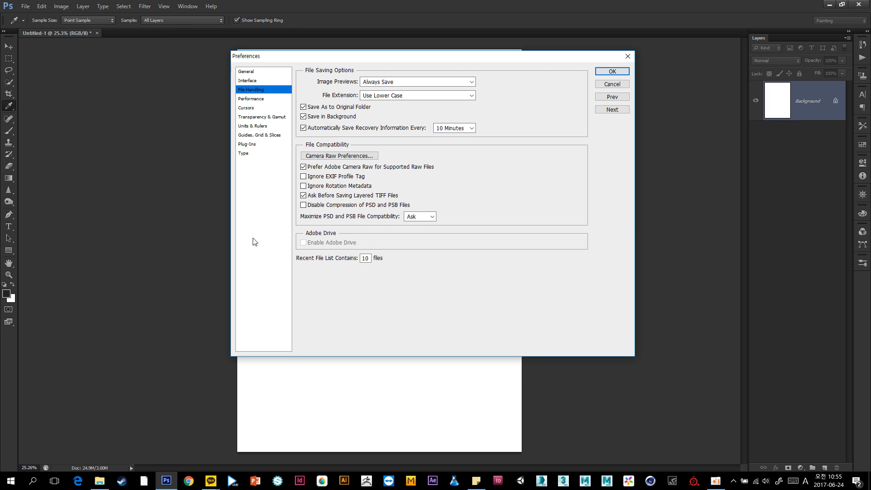
pyautogui.click(610, 85)
# Step: Open the keyboard shortcut settings and view the Application Menus shortcuts, returning to the Tools shortcuts
pyautogui.click(42, 6)
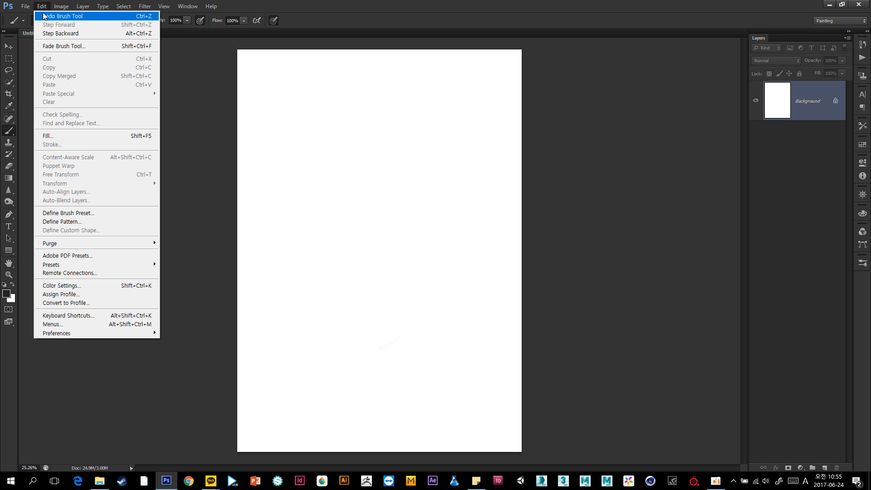
pyautogui.click(140, 316)
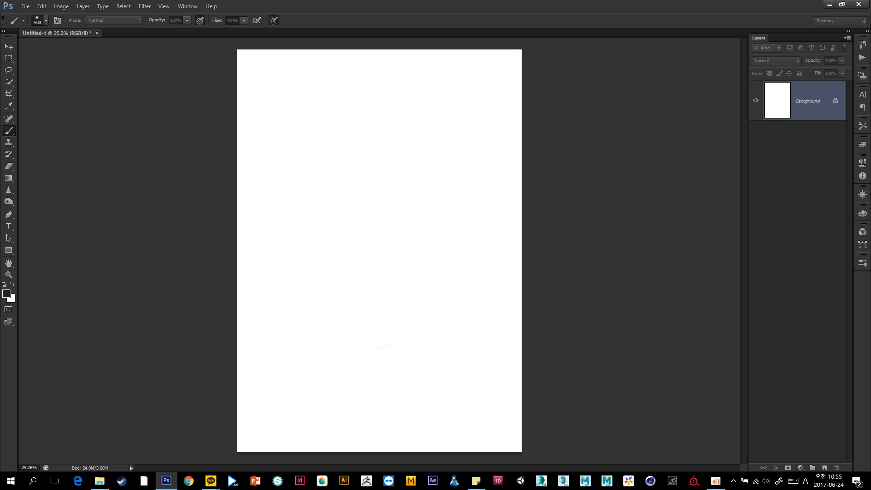
pyautogui.moveTo(387, 152); pyautogui.dragTo(271, 93)
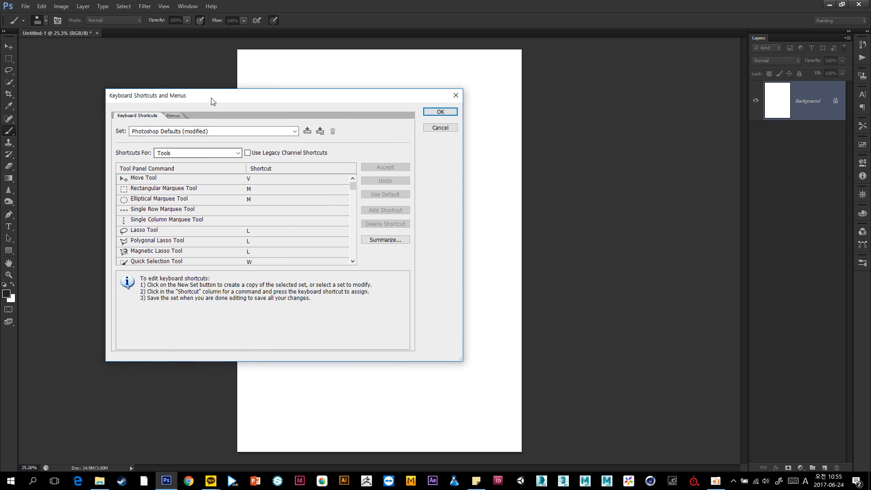
pyautogui.moveTo(211, 100); pyautogui.dragTo(300, 51)
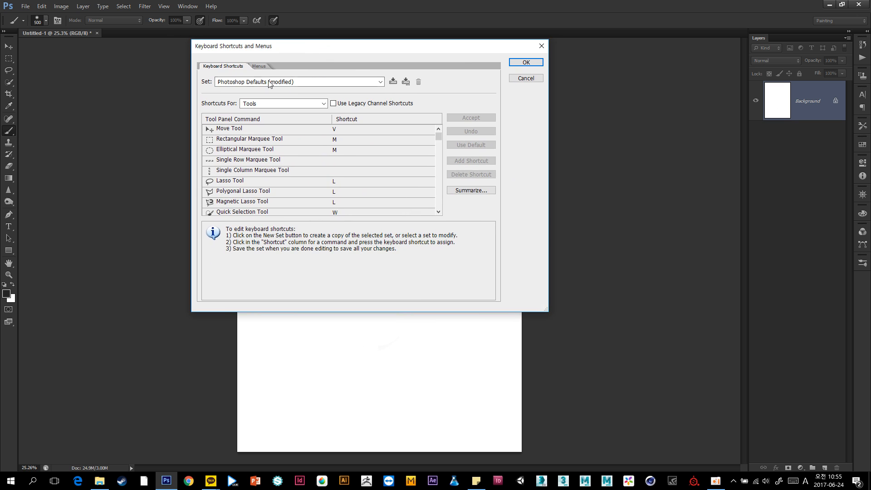
pyautogui.click(260, 106)
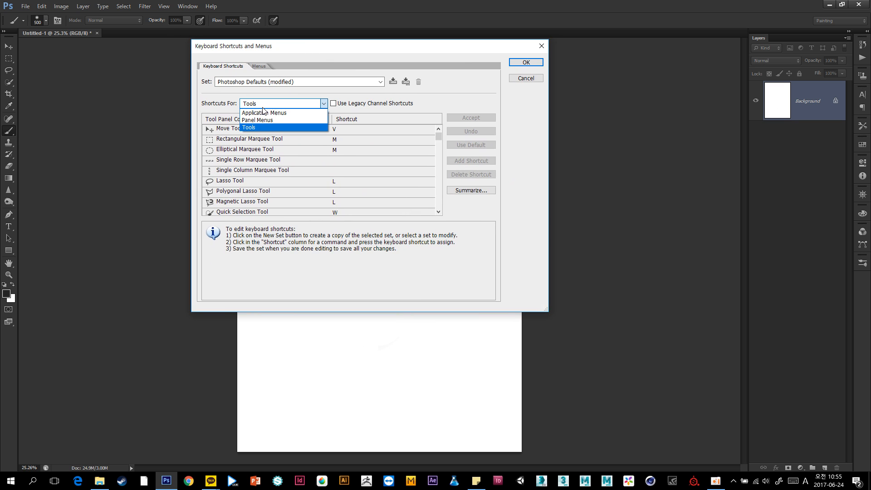
pyautogui.click(254, 113)
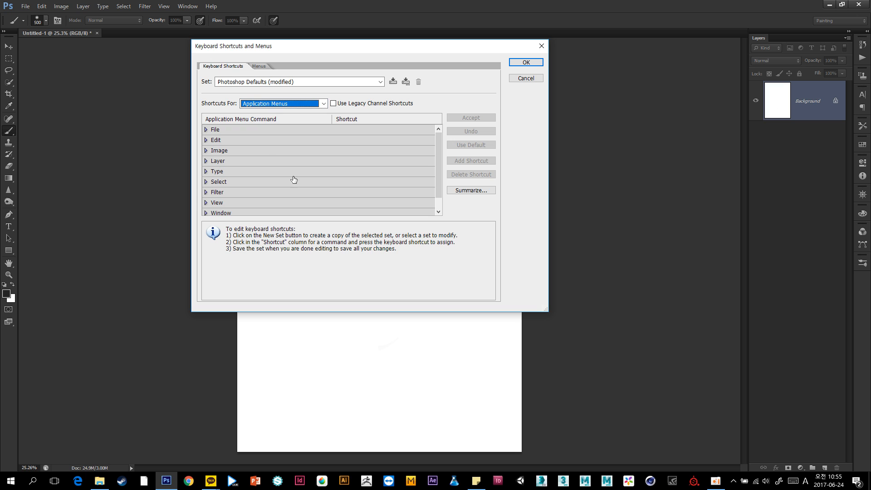
pyautogui.moveTo(438, 182)
pyautogui.mouseDown()
pyautogui.moveTo(443, 192)
pyautogui.moveTo(438, 174)
pyautogui.mouseUp()
pyautogui.click(267, 104)
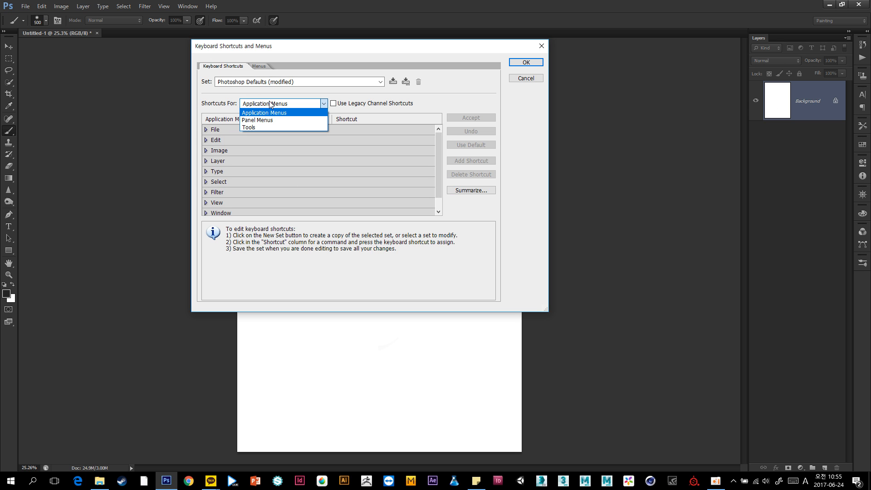
pyautogui.click(265, 127)
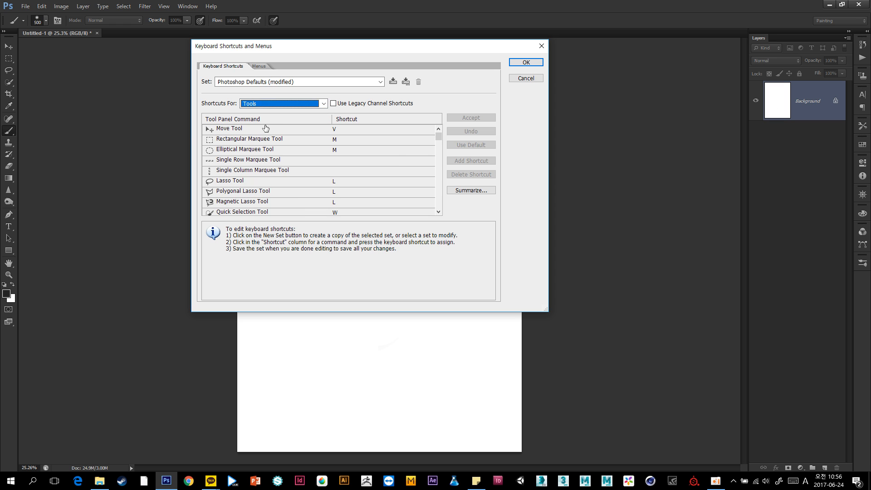
# Step: Assign [ to Decrease Brush Size and ] to Increase Brush Size in the Tools shortcuts
pyautogui.moveTo(438, 138); pyautogui.dragTo(441, 198)
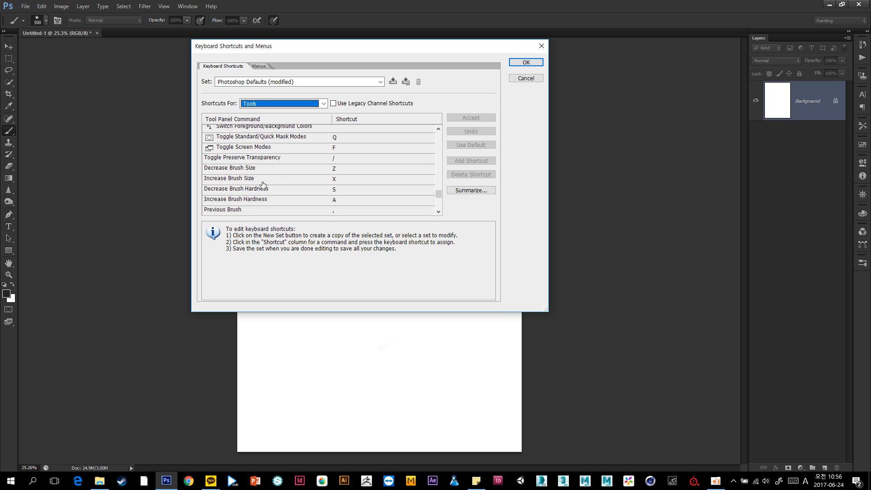
pyautogui.click(336, 170)
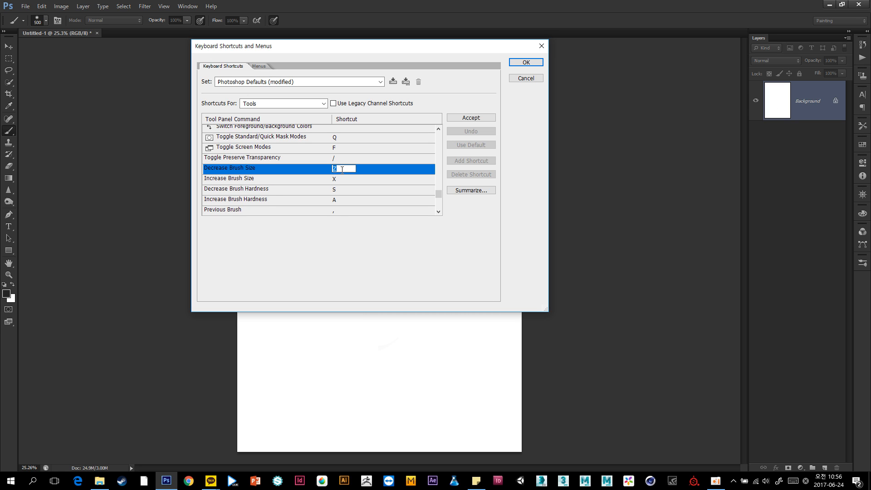
pyautogui.click(338, 179)
pyautogui.press('Return')
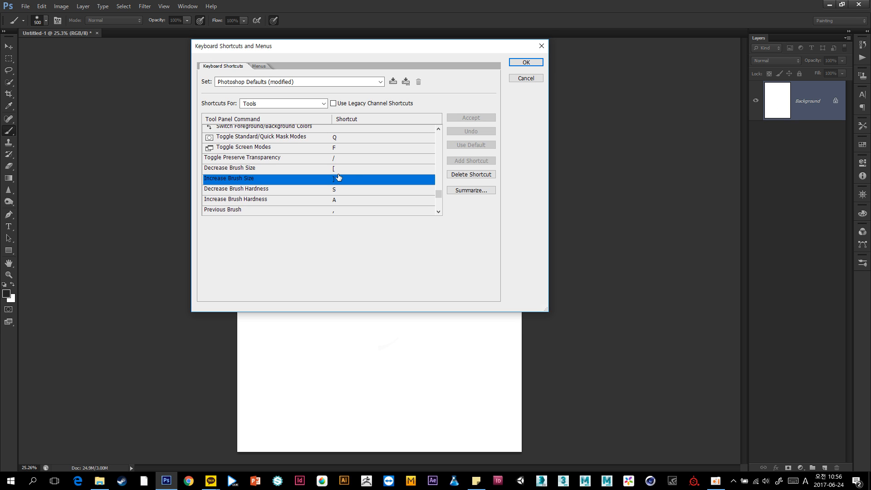
pyautogui.click(338, 171)
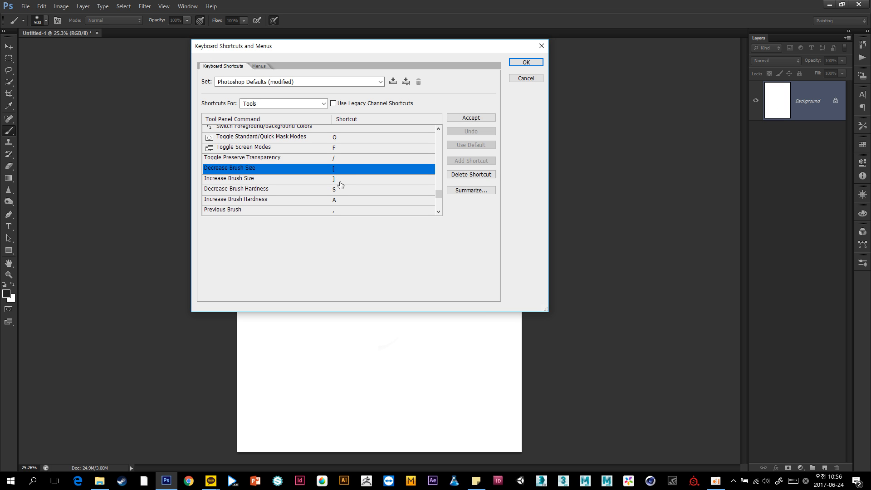
pyautogui.press('Return')
# Step: Assign Z to Decrease Brush Size and X to Increase Brush Size
pyautogui.click(337, 183)
pyautogui.click(341, 169)
pyautogui.click(342, 180)
pyautogui.press('x')
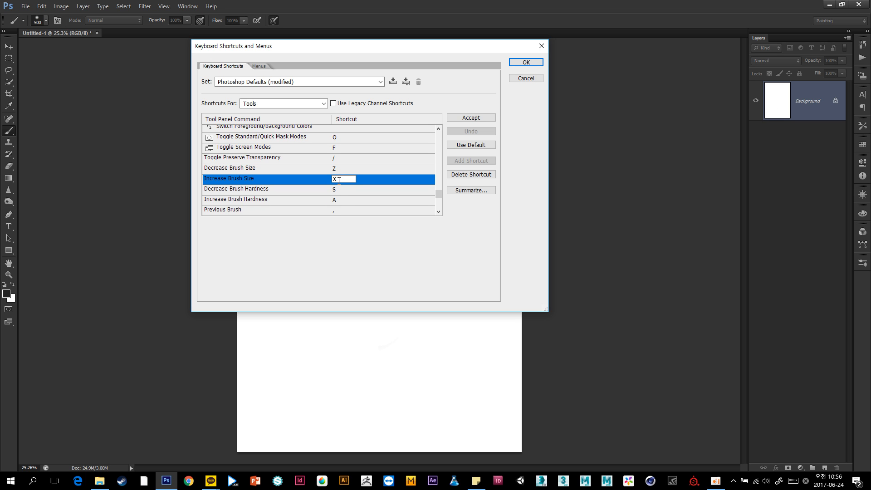
pyautogui.press('Return')
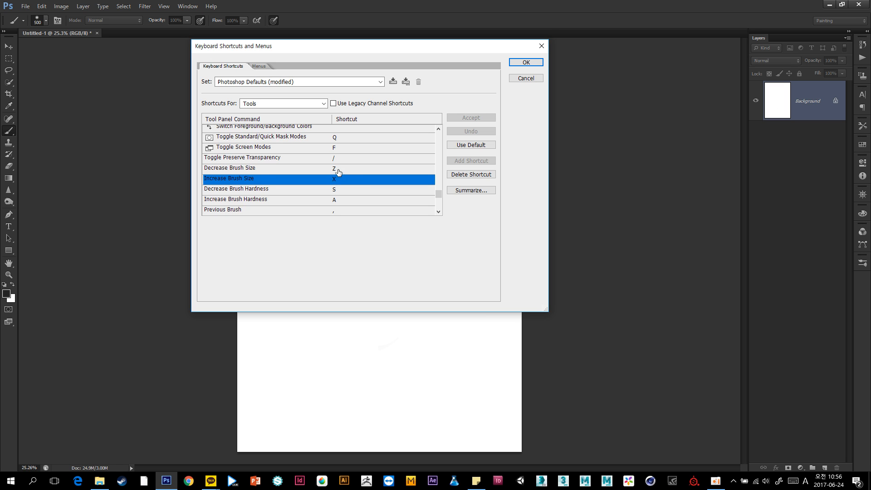
# Step: Go over the Decrease and Increase Brush Size shortcut entries, accept them and confirm the keyboard shortcut settings
pyautogui.click(338, 172)
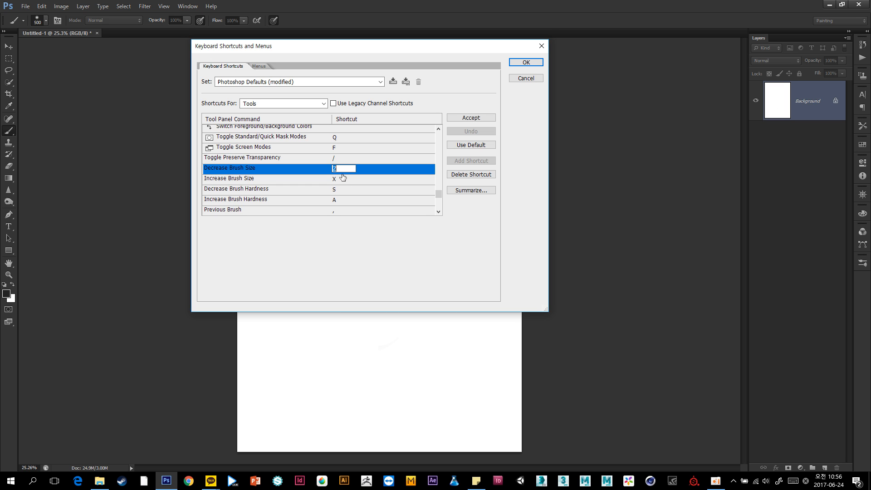
pyautogui.click(343, 178)
pyautogui.click(343, 171)
pyautogui.click(343, 180)
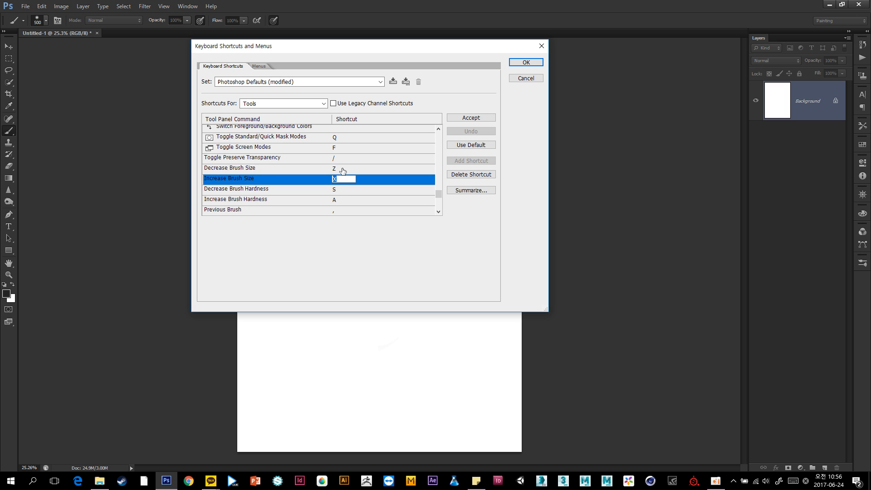
pyautogui.click(343, 170)
pyautogui.click(343, 179)
pyautogui.click(344, 170)
pyautogui.click(343, 179)
pyautogui.click(345, 170)
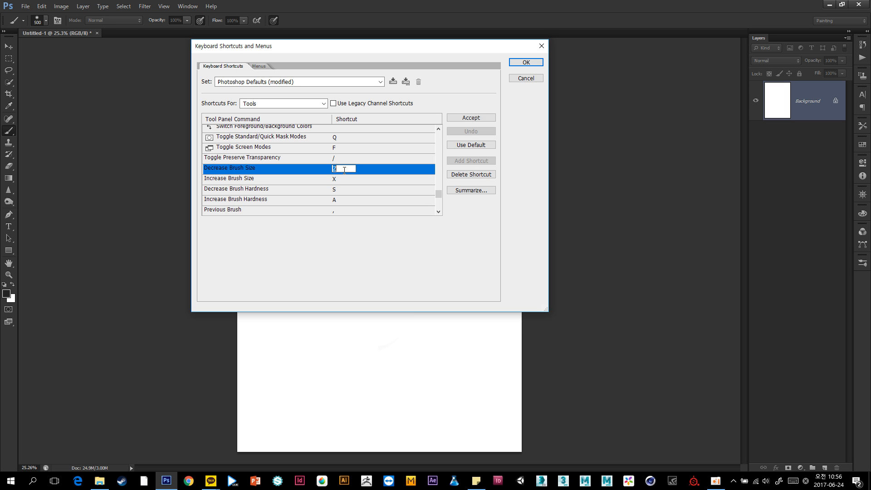
pyautogui.click(346, 180)
pyautogui.click(344, 170)
pyautogui.click(345, 179)
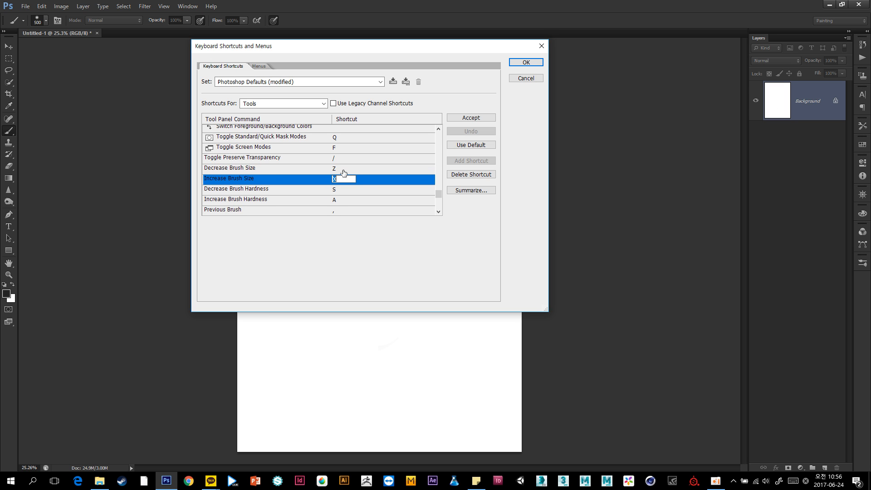
pyautogui.click(343, 170)
pyautogui.click(346, 179)
pyautogui.click(344, 169)
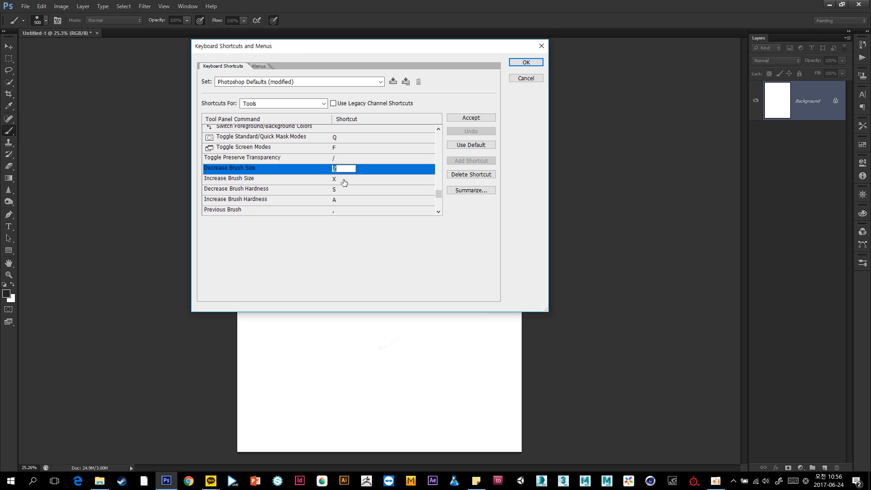
pyautogui.click(344, 179)
pyautogui.click(344, 171)
pyautogui.click(344, 179)
pyautogui.click(344, 170)
pyautogui.click(344, 179)
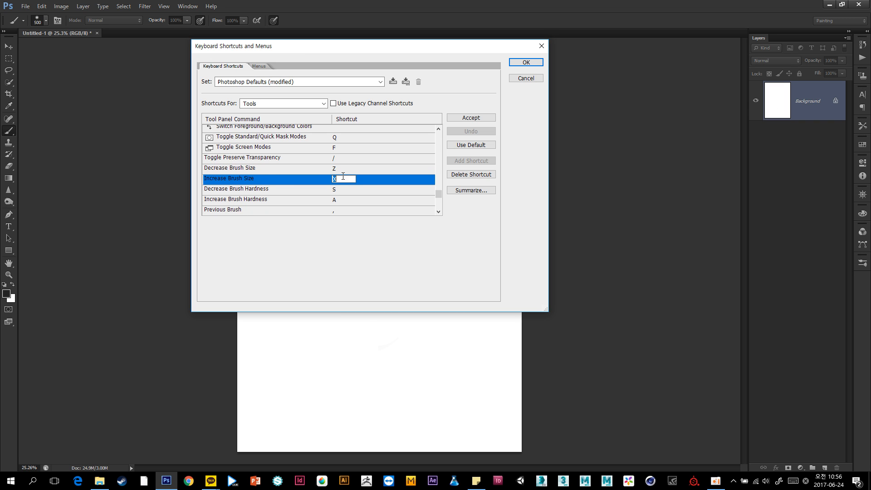
pyautogui.click(344, 170)
pyautogui.click(343, 179)
pyautogui.click(343, 170)
pyautogui.click(344, 179)
pyautogui.click(343, 171)
pyautogui.click(344, 179)
pyautogui.click(344, 170)
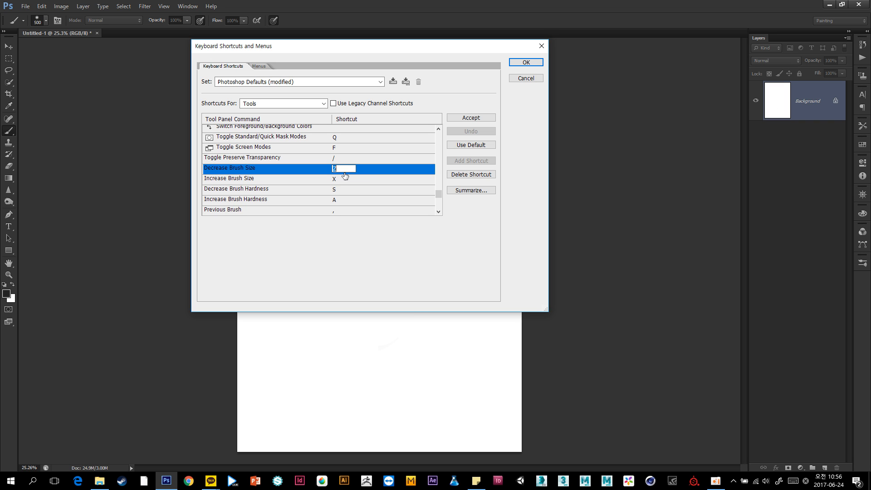
pyautogui.click(343, 179)
pyautogui.click(344, 171)
pyautogui.click(344, 178)
pyautogui.click(344, 171)
pyautogui.click(344, 178)
pyautogui.click(343, 170)
pyautogui.click(343, 179)
pyautogui.click(343, 171)
pyautogui.click(470, 119)
pyautogui.click(526, 62)
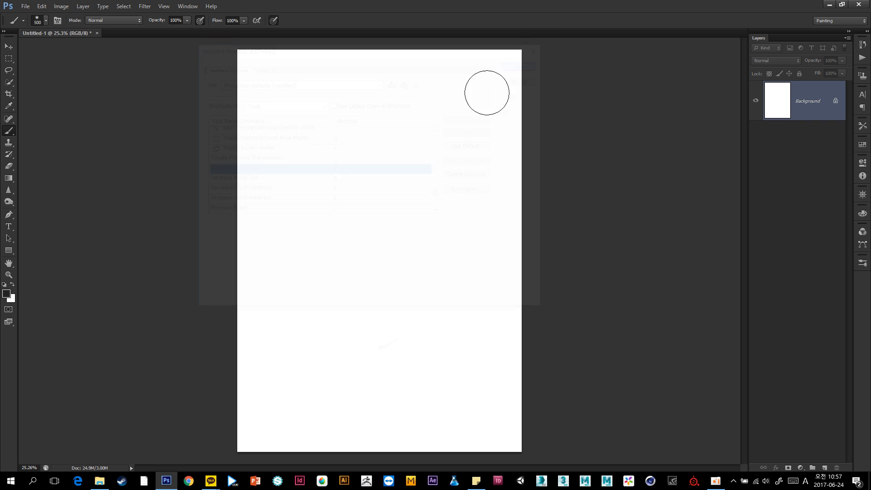
# Step: Shrink and enlarge the brush repeatedly with the assigned size shortcuts, ending at 400 px
pyautogui.press('z')
pyautogui.press('z')
pyautogui.press('z')
pyautogui.press('z')
pyautogui.press('z')
pyautogui.press('z')
pyautogui.press('z')
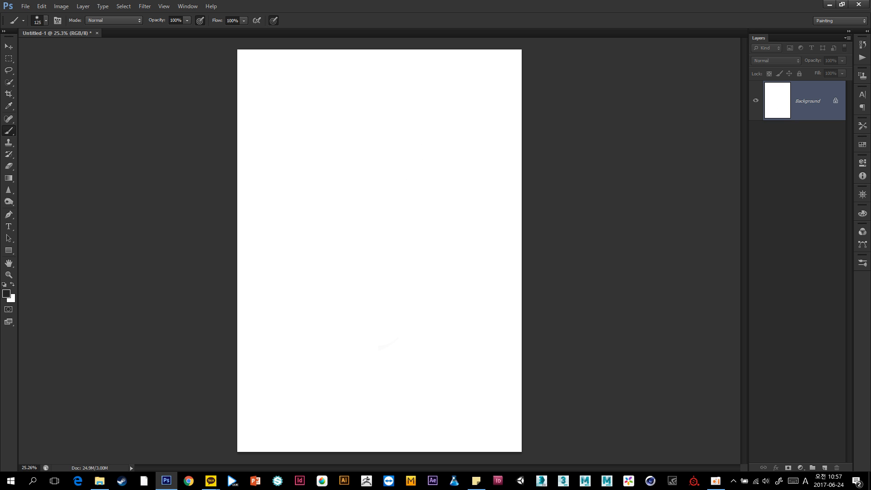
pyautogui.press('x')
pyautogui.press('x')
pyautogui.press('x')
pyautogui.press('x')
pyautogui.press('x')
pyautogui.press('x')
pyautogui.press('x')
pyautogui.press('x')
pyautogui.press('x')
pyautogui.press('x')
pyautogui.press('z')
pyautogui.press('z')
pyautogui.press('z')
pyautogui.press('z')
pyautogui.press('z')
pyautogui.press('z')
pyautogui.press('z')
pyautogui.press('z')
pyautogui.press('x')
pyautogui.press('x')
pyautogui.press('x')
pyautogui.press('x')
pyautogui.press('z')
pyautogui.press('z')
pyautogui.press('z')
pyautogui.press('z')
pyautogui.press('z')
pyautogui.press('z')
pyautogui.press('z')
pyautogui.press('z')
pyautogui.press('z')
pyautogui.press('z')
pyautogui.press('z')
pyautogui.press('x')
pyautogui.press('x')
pyautogui.press('x')
pyautogui.press('x')
pyautogui.press('x')
pyautogui.press('x')
pyautogui.press('x')
pyautogui.press('x')
pyautogui.press('x')
pyautogui.press('x')
pyautogui.press('z')
pyautogui.press('z')
pyautogui.press('z')
pyautogui.press('z')
pyautogui.press('z')
pyautogui.press('z')
pyautogui.press('z')
pyautogui.press('x')
pyautogui.press('x')
pyautogui.press('x')
pyautogui.press('x')
pyautogui.press('x')
pyautogui.press('x')
pyautogui.press('x')
pyautogui.press('z')
pyautogui.press('z')
pyautogui.press('x')
pyautogui.press('x')
pyautogui.press('x')
pyautogui.press('z')
pyautogui.press('z')
pyautogui.press('z')
pyautogui.press('z')
pyautogui.press('z')
# Step: Paint overlapping dark diagonal strokes on the upper-left part of the canvas with the 400 px brush
pyautogui.moveTo(337, 99)
pyautogui.mouseDown()
pyautogui.moveTo(297, 155)
pyautogui.moveTo(367, 108)
pyautogui.moveTo(295, 162)
pyautogui.mouseUp()
pyautogui.moveTo(356, 120); pyautogui.dragTo(298, 181)
pyautogui.moveTo(361, 136)
pyautogui.mouseDown()
pyautogui.moveTo(292, 213)
pyautogui.moveTo(281, 246)
pyautogui.mouseUp()
pyautogui.moveTo(368, 168)
pyautogui.mouseDown()
pyautogui.moveTo(284, 256)
pyautogui.moveTo(291, 276)
pyautogui.mouseUp()
pyautogui.moveTo(363, 219); pyautogui.dragTo(312, 272)
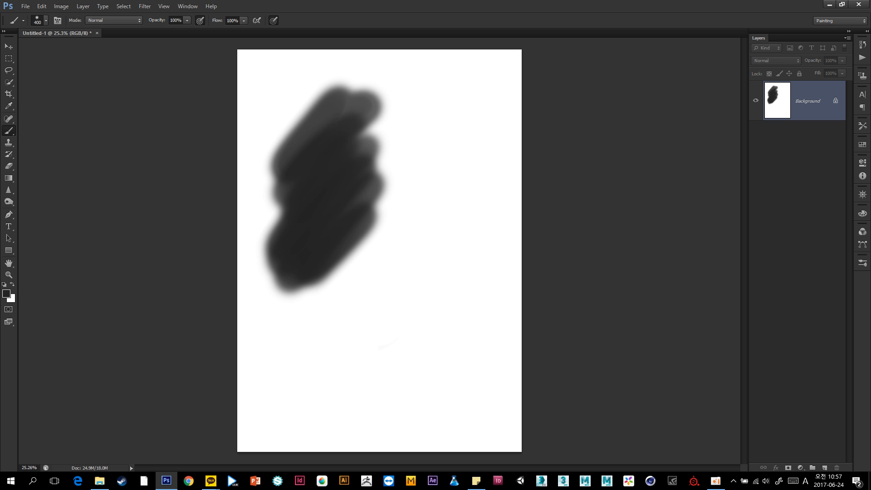
# Step: Enlarge the brush to 700 px and paint a broad dark area beside the diagonal strokes
pyautogui.press('x')
pyautogui.press('x')
pyautogui.press('x')
pyautogui.press('x')
pyautogui.moveTo(386, 139)
pyautogui.mouseDown()
pyautogui.moveTo(379, 145)
pyautogui.moveTo(415, 202)
pyautogui.moveTo(397, 240)
pyautogui.moveTo(315, 286)
pyautogui.moveTo(344, 278)
pyautogui.moveTo(375, 307)
pyautogui.moveTo(389, 286)
pyautogui.mouseUp()
# Step: Pick a red foreground colour and paint a soft red area over the right side of the dark shape
pyautogui.press('alt')
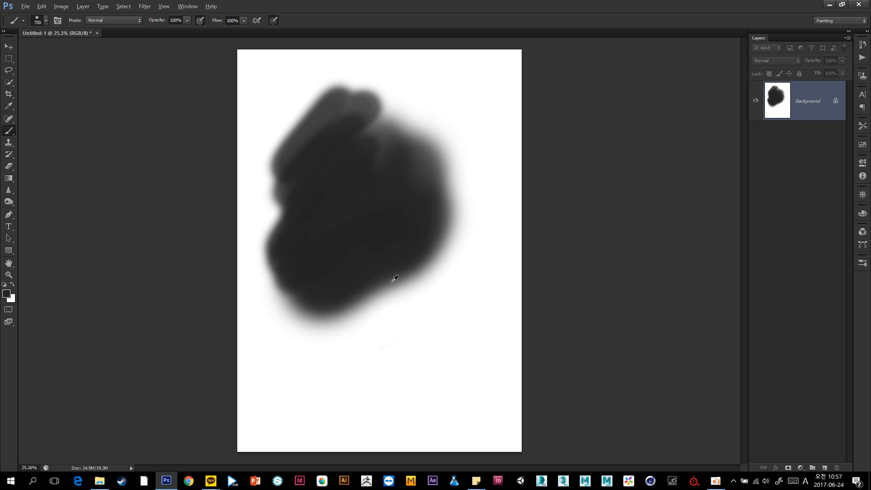
pyautogui.moveTo(393, 194); pyautogui.dragTo(462, 125)
pyautogui.moveTo(414, 213)
pyautogui.mouseDown()
pyautogui.moveTo(430, 241)
pyautogui.moveTo(460, 237)
pyautogui.mouseUp()
pyautogui.moveTo(410, 154)
pyautogui.mouseDown()
pyautogui.moveTo(469, 171)
pyautogui.moveTo(488, 229)
pyautogui.moveTo(430, 146)
pyautogui.mouseUp()
# Step: Reduce the brush size to 500 px and paint an orange blob below the dark and red areas
pyautogui.press('[')
pyautogui.press('[')
pyautogui.moveTo(374, 264)
pyautogui.mouseDown()
pyautogui.moveTo(345, 322)
pyautogui.moveTo(342, 351)
pyautogui.mouseUp()
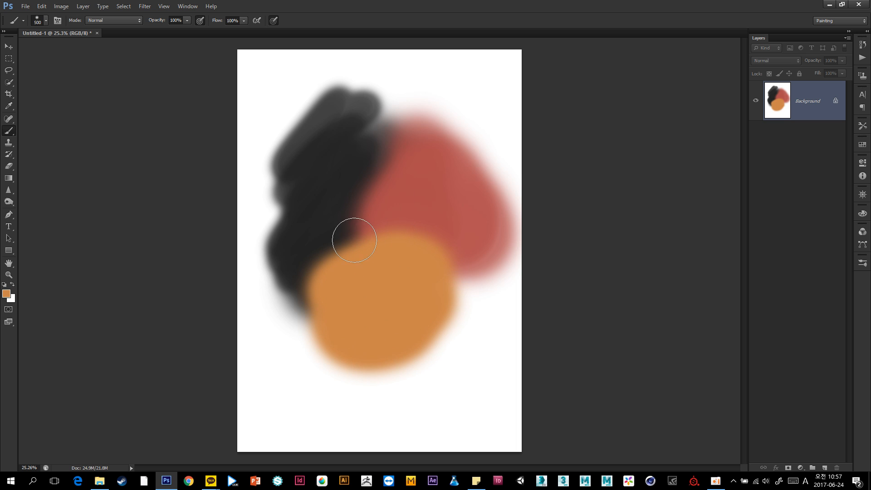
# Step: Set the foreground colour to black and then to brown 98653a in the Color Picker
pyautogui.press('alt')
pyautogui.click(7, 293)
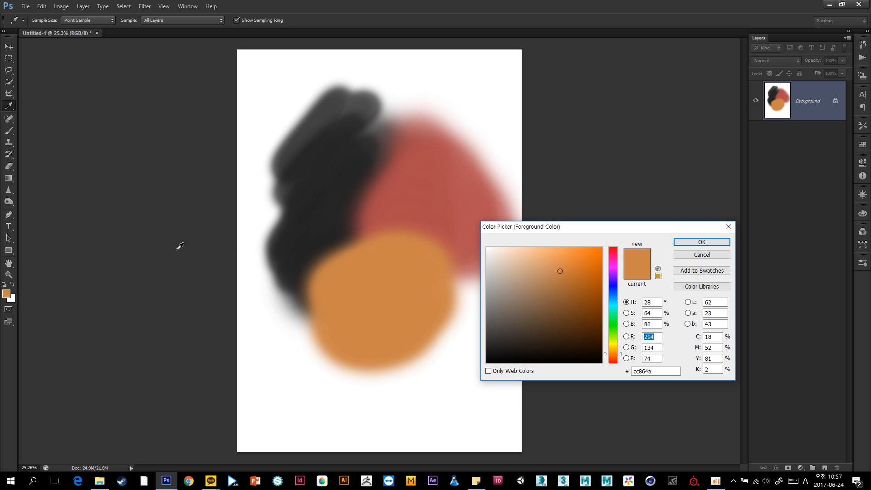
pyautogui.moveTo(535, 308); pyautogui.dragTo(489, 365)
pyautogui.click(701, 243)
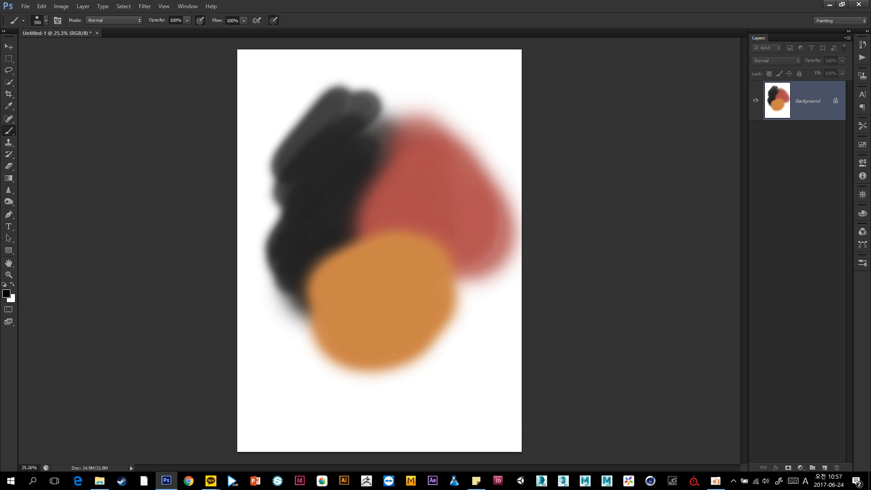
pyautogui.click(6, 293)
pyautogui.click(558, 294)
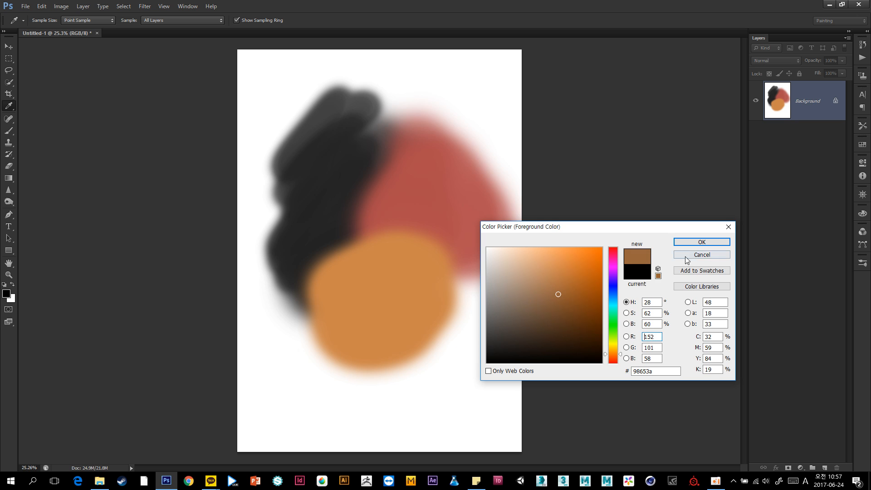
pyautogui.click(701, 242)
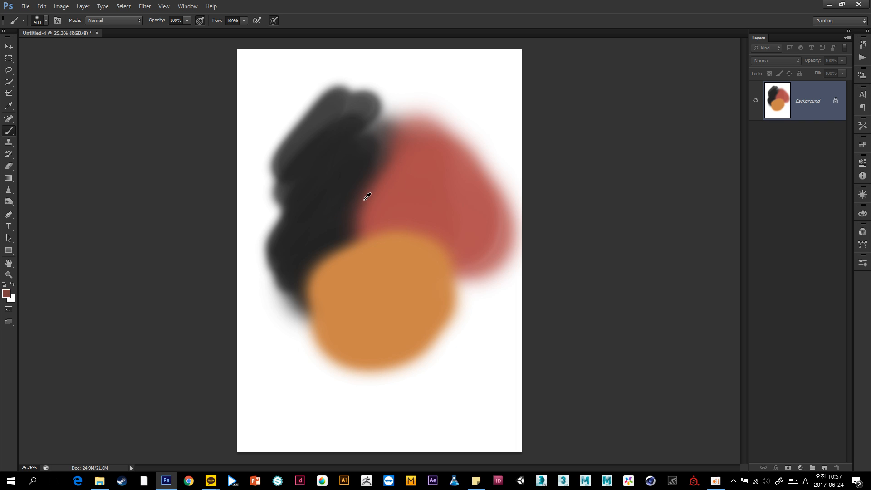
# Step: Sample the dark and orange colours from the painting, and dab an orange spot onto the dark area
pyautogui.keyDown('alt'); pyautogui.click(325, 190); pyautogui.keyUp('alt')
pyautogui.keyDown('alt'); pyautogui.click(387, 268); pyautogui.keyUp('alt')
pyautogui.click(313, 232)
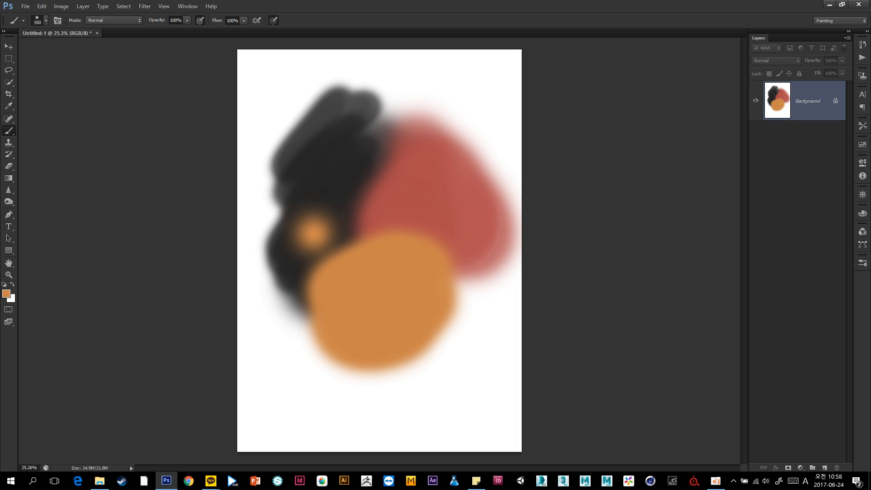
# Step: Extend the orange area along the canvas's left side, and paint sampled dark and red colours over the centre of the painting
pyautogui.moveTo(313, 233); pyautogui.dragTo(339, 217)
pyautogui.keyDown('alt'); pyautogui.click(352, 153); pyautogui.keyUp('alt')
pyautogui.moveTo(352, 154)
pyautogui.mouseDown()
pyautogui.moveTo(343, 214)
pyautogui.moveTo(418, 195)
pyautogui.mouseUp()
pyautogui.keyDown('alt'); pyautogui.click(462, 208); pyautogui.keyUp('alt')
pyautogui.moveTo(464, 212)
pyautogui.mouseDown()
pyautogui.moveTo(419, 263)
pyautogui.moveTo(376, 206)
pyautogui.moveTo(456, 241)
pyautogui.mouseUp()
pyautogui.keyDown('alt'); pyautogui.click(387, 146); pyautogui.keyUp('alt')
pyautogui.moveTo(385, 157)
pyautogui.mouseDown()
pyautogui.moveTo(330, 228)
pyautogui.moveTo(417, 234)
pyautogui.moveTo(362, 259)
pyautogui.moveTo(402, 235)
pyautogui.moveTo(397, 225)
pyautogui.moveTo(355, 215)
pyautogui.mouseUp()
# Step: Sample intermediate dark-red tones where the dark and red areas meet and blend them across the centre
pyautogui.keyDown('alt'); pyautogui.click(426, 249); pyautogui.keyUp('alt')
pyautogui.press('[')
pyautogui.keyDown('alt'); pyautogui.click(393, 214); pyautogui.keyUp('alt')
pyautogui.press(']')
pyautogui.keyDown('alt'); pyautogui.click(393, 199); pyautogui.keyUp('alt')
pyautogui.keyDown('alt'); pyautogui.click(431, 247); pyautogui.keyUp('alt')
pyautogui.moveTo(446, 229)
pyautogui.mouseDown()
pyautogui.moveTo(402, 277)
pyautogui.moveTo(370, 283)
pyautogui.mouseUp()
pyautogui.keyDown('alt'); pyautogui.click(451, 266); pyautogui.keyUp('alt')
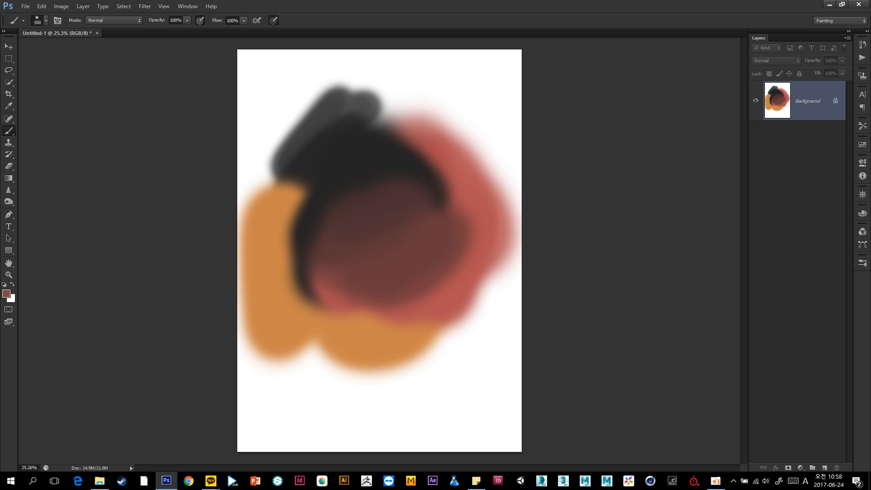
pyautogui.moveTo(451, 267); pyautogui.dragTo(408, 291)
# Step: Sample the red tones and paint the red area down toward the canvas's lower right
pyautogui.keyDown('alt'); pyautogui.click(489, 245); pyautogui.keyUp('alt')
pyautogui.moveTo(491, 218)
pyautogui.mouseDown()
pyautogui.moveTo(455, 325)
pyautogui.moveTo(498, 355)
pyautogui.moveTo(491, 364)
pyautogui.mouseUp()
pyautogui.keyDown('alt'); pyautogui.click(457, 246); pyautogui.keyUp('alt')
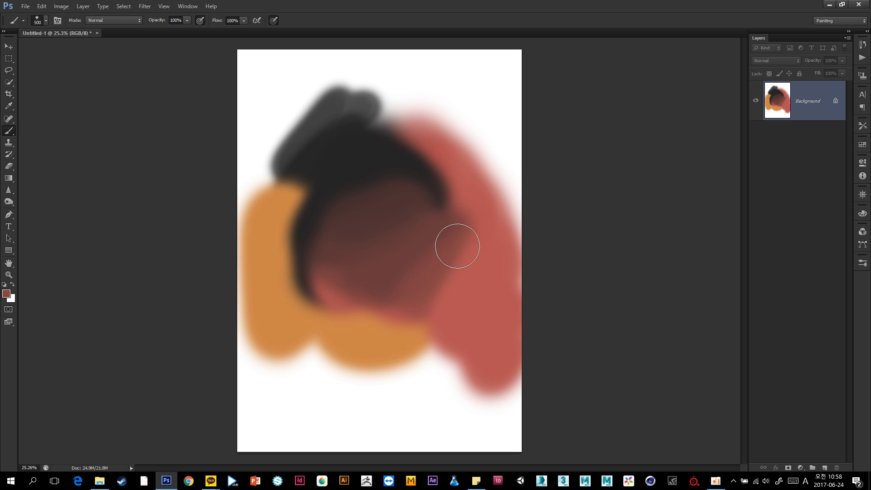
pyautogui.moveTo(465, 257); pyautogui.dragTo(452, 299)
pyautogui.keyDown('alt'); pyautogui.click(475, 343); pyautogui.keyUp('alt')
pyautogui.moveTo(490, 351); pyautogui.dragTo(496, 410)
pyautogui.keyDown('alt'); pyautogui.click(487, 280); pyautogui.keyUp('alt')
pyautogui.moveTo(487, 261)
pyautogui.mouseDown()
pyautogui.moveTo(470, 317)
pyautogui.moveTo(490, 371)
pyautogui.moveTo(484, 393)
pyautogui.mouseUp()
pyautogui.keyDown('alt'); pyautogui.click(495, 341); pyautogui.keyUp('alt')
# Step: Sample brownish reds from the blended area and paint them over the lower centre and the orange edge
pyautogui.keyDown('alt'); pyautogui.click(461, 325); pyautogui.keyUp('alt')
pyautogui.moveTo(436, 328)
pyautogui.mouseDown()
pyautogui.moveTo(451, 383)
pyautogui.moveTo(391, 411)
pyautogui.mouseUp()
pyautogui.keyDown('alt'); pyautogui.click(386, 282); pyautogui.keyUp('alt')
pyautogui.moveTo(386, 300); pyautogui.dragTo(347, 323)
pyautogui.keyDown('alt'); pyautogui.click(397, 266); pyautogui.keyUp('alt')
pyautogui.moveTo(410, 277)
pyautogui.mouseDown()
pyautogui.moveTo(435, 290)
pyautogui.moveTo(392, 323)
pyautogui.moveTo(412, 339)
pyautogui.mouseUp()
# Step: Sample the transition reds to smooth the lower centre, and fill the canvas's lower-right corner with red
pyautogui.keyDown('alt'); pyautogui.click(434, 288); pyautogui.keyUp('alt')
pyautogui.keyDown('alt'); pyautogui.click(446, 316); pyautogui.keyUp('alt')
pyautogui.keyDown('alt'); pyautogui.click(447, 304); pyautogui.keyUp('alt')
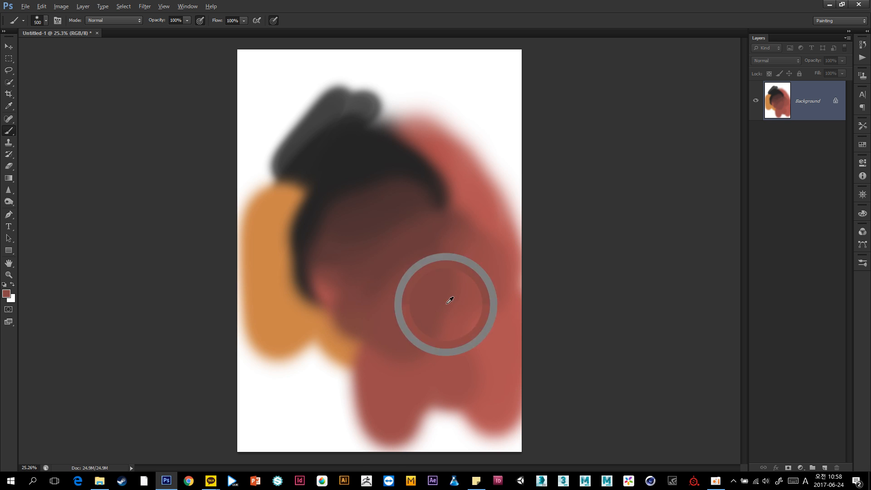
pyautogui.moveTo(449, 313); pyautogui.dragTo(416, 349)
pyautogui.keyDown('alt'); pyautogui.click(472, 337); pyautogui.keyUp('alt')
pyautogui.moveTo(473, 334); pyautogui.dragTo(413, 351)
pyautogui.keyDown('alt'); pyautogui.click(487, 352); pyautogui.keyUp('alt')
pyautogui.moveTo(502, 364)
pyautogui.mouseDown()
pyautogui.moveTo(446, 405)
pyautogui.moveTo(498, 413)
pyautogui.moveTo(475, 442)
pyautogui.moveTo(496, 443)
pyautogui.mouseUp()
# Step: Shrink and enlarge the brush size repeatedly in small increments
pyautogui.press('[')
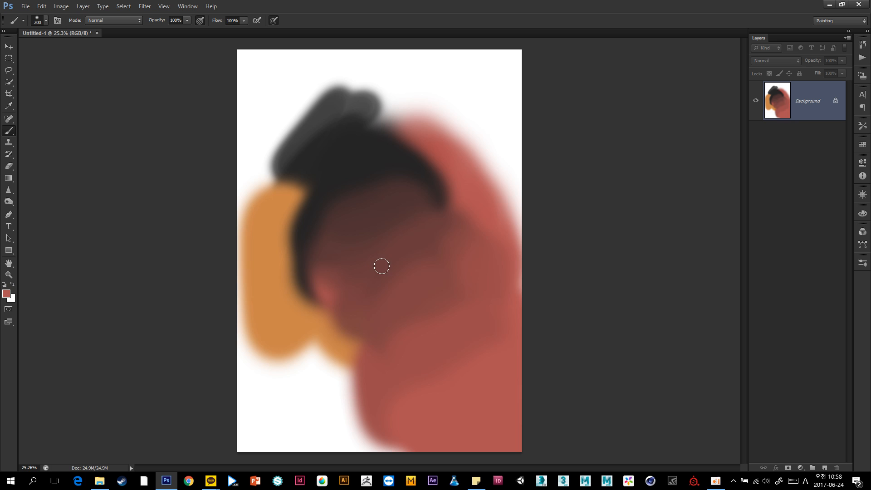
pyautogui.press(']')
pyautogui.press(']')
pyautogui.press(']')
pyautogui.press(']')
pyautogui.press(']')
pyautogui.press(']')
pyautogui.press(']')
pyautogui.press(']')
pyautogui.press(']')
pyautogui.press('[')
pyautogui.press('[')
pyautogui.press('[')
pyautogui.press('[')
pyautogui.press('[')
pyautogui.press('[')
pyautogui.press('[')
pyautogui.press('[')
pyautogui.press('[')
pyautogui.press('[')
pyautogui.press(']')
pyautogui.press(']')
pyautogui.press(']')
pyautogui.press(']')
pyautogui.press(']')
pyautogui.press(']')
pyautogui.press(']')
pyautogui.press(']')
pyautogui.press(']')
pyautogui.press('[')
pyautogui.press('[')
pyautogui.press('[')
pyautogui.press('[')
# Step: Sample dark brown tones, enlarge the brush to 700 px, and paint them over the painting's top and upper right
pyautogui.keyDown('alt'); pyautogui.click(410, 141); pyautogui.keyUp('alt')
pyautogui.moveTo(410, 140)
pyautogui.mouseDown()
pyautogui.moveTo(339, 154)
pyautogui.moveTo(367, 142)
pyautogui.moveTo(373, 117)
pyautogui.moveTo(422, 179)
pyautogui.moveTo(440, 137)
pyautogui.mouseUp()
pyautogui.press(']')
pyautogui.keyDown('alt'); pyautogui.click(422, 111); pyautogui.keyUp('alt')
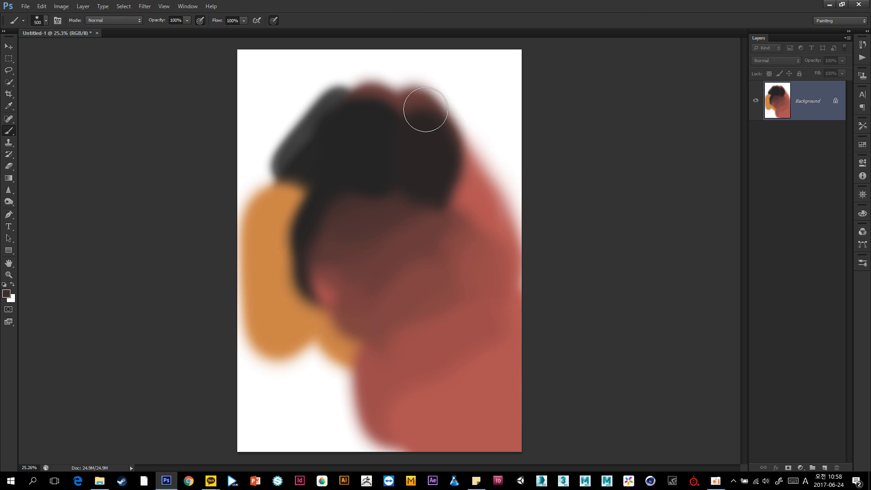
pyautogui.press(']')
pyautogui.moveTo(408, 97)
pyautogui.mouseDown()
pyautogui.moveTo(469, 125)
pyautogui.moveTo(493, 113)
pyautogui.mouseUp()
pyautogui.keyDown('alt'); pyautogui.click(434, 189); pyautogui.keyUp('alt')
pyautogui.moveTo(462, 150)
pyautogui.mouseDown()
pyautogui.moveTo(461, 185)
pyautogui.moveTo(489, 173)
pyautogui.moveTo(506, 151)
pyautogui.moveTo(492, 194)
pyautogui.moveTo(498, 220)
pyautogui.moveTo(534, 266)
pyautogui.mouseUp()
pyautogui.keyDown('alt'); pyautogui.click(490, 172); pyautogui.keyUp('alt')
pyautogui.keyDown('alt'); pyautogui.click(492, 195); pyautogui.keyUp('alt')
pyautogui.press(']')
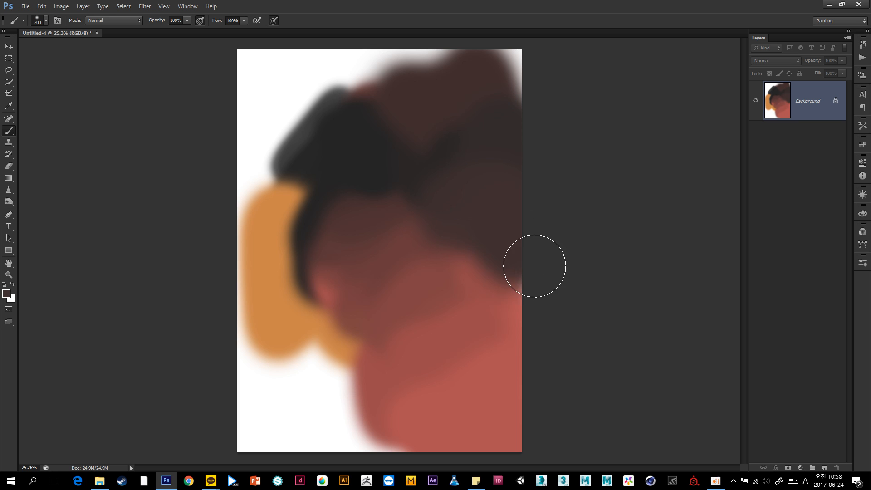
# Step: Sample a dark reddish brown and, with a 600 px brush, extend it down the right half of the painting
pyautogui.keyDown('alt'); pyautogui.click(453, 230); pyautogui.keyUp('alt')
pyautogui.moveTo(467, 254); pyautogui.dragTo(502, 298)
pyautogui.keyDown('alt'); pyautogui.click(437, 263); pyautogui.keyUp('alt')
pyautogui.press('[')
pyautogui.moveTo(431, 247)
pyautogui.mouseDown()
pyautogui.moveTo(502, 307)
pyautogui.moveTo(512, 336)
pyautogui.mouseUp()
pyautogui.moveTo(438, 291); pyautogui.dragTo(443, 332)
# Step: Sample orange and widen the orange patch on the canvas's left side toward the centre
pyautogui.keyDown('alt'); pyautogui.click(318, 312); pyautogui.keyUp('alt')
pyautogui.moveTo(300, 259); pyautogui.dragTo(323, 324)
pyautogui.moveTo(285, 226); pyautogui.dragTo(316, 336)
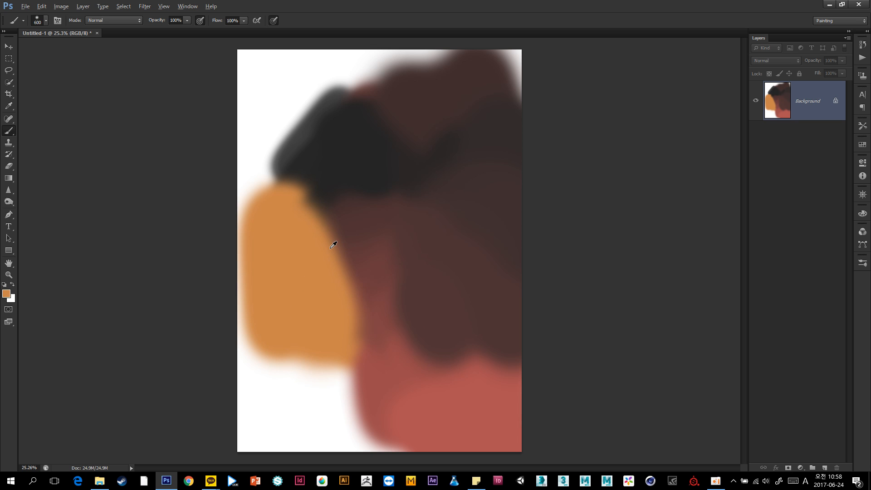
# Step: Sample brown tones and blend them down over the inner edge of the orange patch
pyautogui.keyDown('alt'); pyautogui.click(342, 252); pyautogui.keyUp('alt')
pyautogui.moveTo(327, 243); pyautogui.dragTo(329, 266)
pyautogui.moveTo(327, 300); pyautogui.dragTo(331, 349)
pyautogui.keyDown('alt'); pyautogui.click(378, 283); pyautogui.keyUp('alt')
pyautogui.moveTo(362, 256); pyautogui.dragTo(364, 372)
pyautogui.keyDown('alt'); pyautogui.click(334, 351); pyautogui.keyUp('alt')
pyautogui.moveTo(306, 331); pyautogui.dragTo(313, 383)
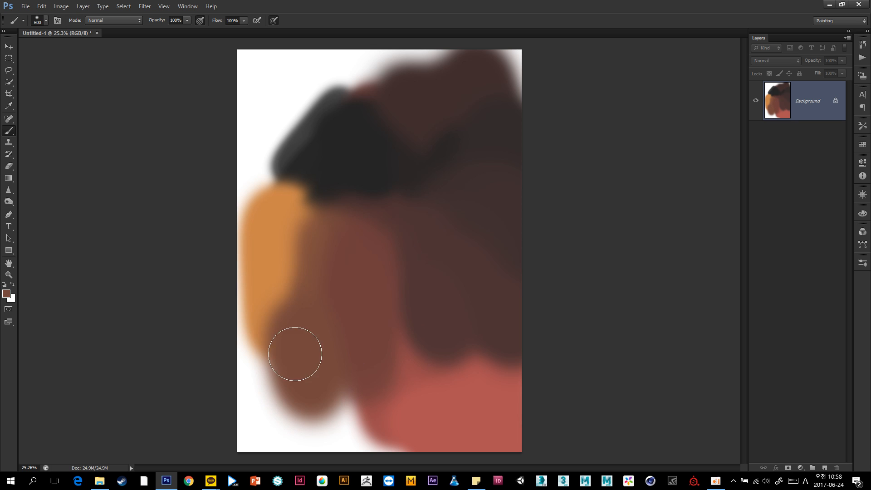
# Step: Sample orange-brown and brown tones and paint the lower-left part of the canvas down to its bottom edge
pyautogui.keyDown('alt'); pyautogui.click(275, 286); pyautogui.keyUp('alt')
pyautogui.moveTo(274, 281)
pyautogui.mouseDown()
pyautogui.moveTo(274, 377)
pyautogui.moveTo(250, 392)
pyautogui.mouseUp()
pyautogui.moveTo(304, 257)
pyautogui.mouseDown()
pyautogui.moveTo(278, 408)
pyautogui.moveTo(263, 427)
pyautogui.moveTo(325, 379)
pyautogui.moveTo(358, 403)
pyautogui.mouseUp()
pyautogui.keyDown('alt'); pyautogui.click(361, 385); pyautogui.keyUp('alt')
pyautogui.moveTo(341, 353)
pyautogui.mouseDown()
pyautogui.moveTo(381, 449)
pyautogui.moveTo(408, 446)
pyautogui.mouseUp()
# Step: Sample the dark colour and cover the top of the canvas and its upper-left edge
pyautogui.keyDown('alt'); pyautogui.click(296, 173); pyautogui.keyUp('alt')
pyautogui.press(']')
pyautogui.moveTo(301, 98)
pyautogui.mouseDown()
pyautogui.moveTo(314, 117)
pyautogui.moveTo(261, 83)
pyautogui.moveTo(391, 64)
pyautogui.moveTo(562, 89)
pyautogui.mouseUp()
pyautogui.moveTo(264, 192)
pyautogui.mouseDown()
pyautogui.moveTo(244, 212)
pyautogui.moveTo(258, 237)
pyautogui.mouseUp()
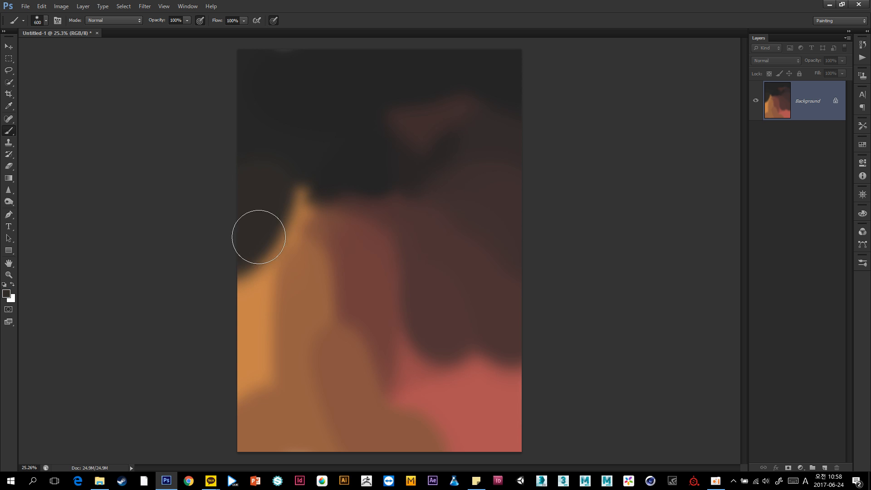
# Step: Sample dark brown tones and blend the dark top area into the browns across the upper middle
pyautogui.keyDown('alt'); pyautogui.click(301, 193); pyautogui.keyUp('alt')
pyautogui.moveTo(303, 179)
pyautogui.mouseDown()
pyautogui.moveTo(276, 213)
pyautogui.moveTo(304, 233)
pyautogui.moveTo(276, 235)
pyautogui.mouseUp()
pyautogui.keyDown('alt'); pyautogui.click(351, 194); pyautogui.keyUp('alt')
pyautogui.keyDown('alt'); pyautogui.click(404, 200); pyautogui.keyUp('alt')
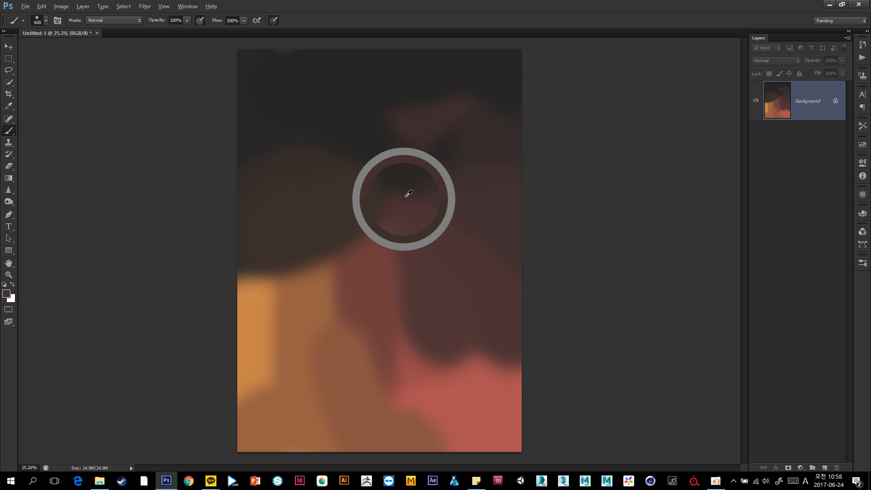
pyautogui.moveTo(408, 195); pyautogui.dragTo(313, 195)
pyautogui.keyDown('alt'); pyautogui.click(395, 146); pyautogui.keyUp('alt')
pyautogui.moveTo(400, 149); pyautogui.dragTo(414, 146)
# Step: Sample a reddish brown, enlarge the brush to 800 px, and paint brown tones over the left side and centre
pyautogui.keyDown('alt'); pyautogui.click(387, 234); pyautogui.keyUp('alt')
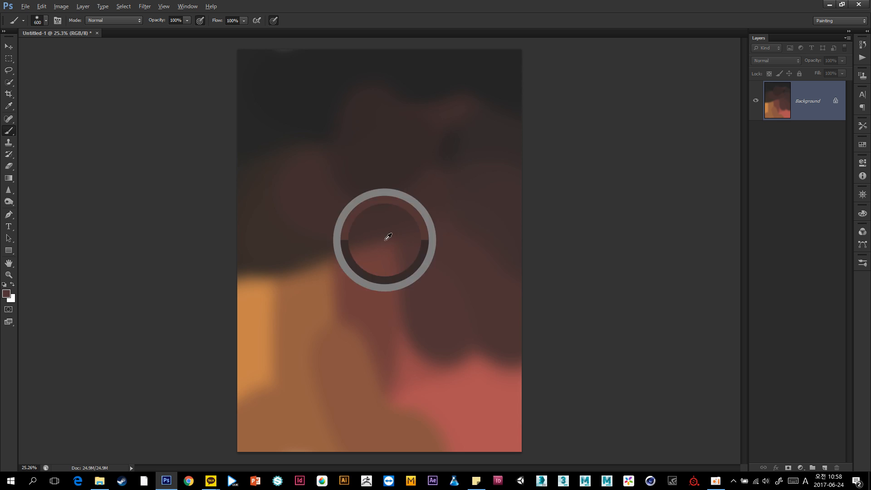
pyautogui.moveTo(387, 234)
pyautogui.mouseDown()
pyautogui.moveTo(273, 274)
pyautogui.moveTo(289, 263)
pyautogui.moveTo(259, 258)
pyautogui.mouseUp()
pyautogui.press(']')
pyautogui.press(']')
pyautogui.moveTo(310, 281); pyautogui.dragTo(266, 272)
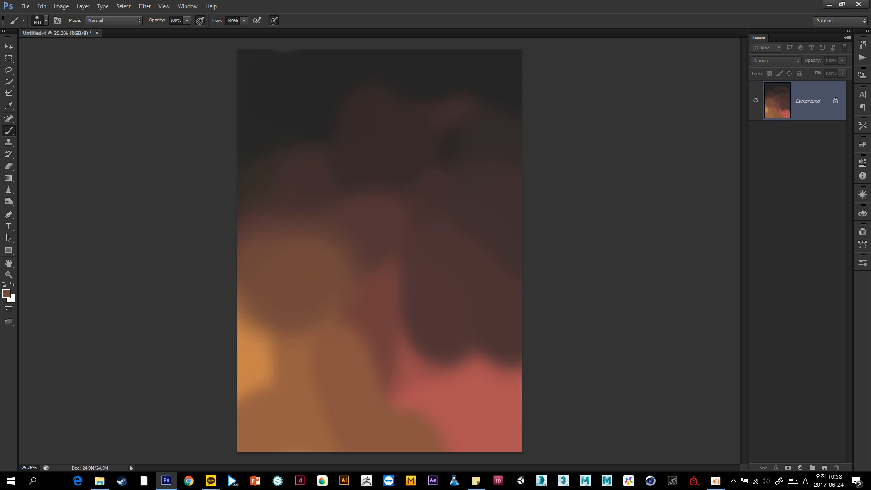
pyautogui.moveTo(369, 247); pyautogui.dragTo(383, 236)
pyautogui.moveTo(388, 297); pyautogui.dragTo(426, 320)
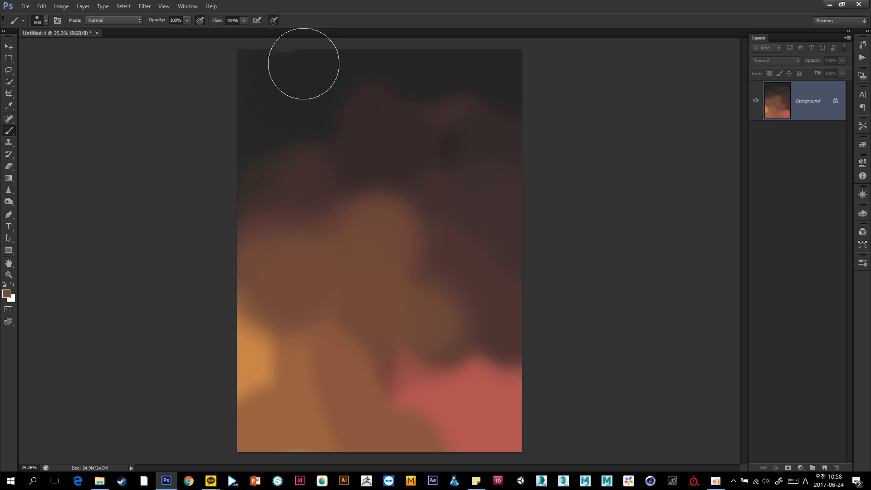
# Step: Undo a test stroke at the top of the canvas and sample the dark colour there
pyautogui.moveTo(301, 62); pyautogui.dragTo(277, 66)
pyautogui.hotkey('ctrl', 'z')
pyautogui.keyDown('alt'); pyautogui.click(305, 60); pyautogui.keyUp('alt')
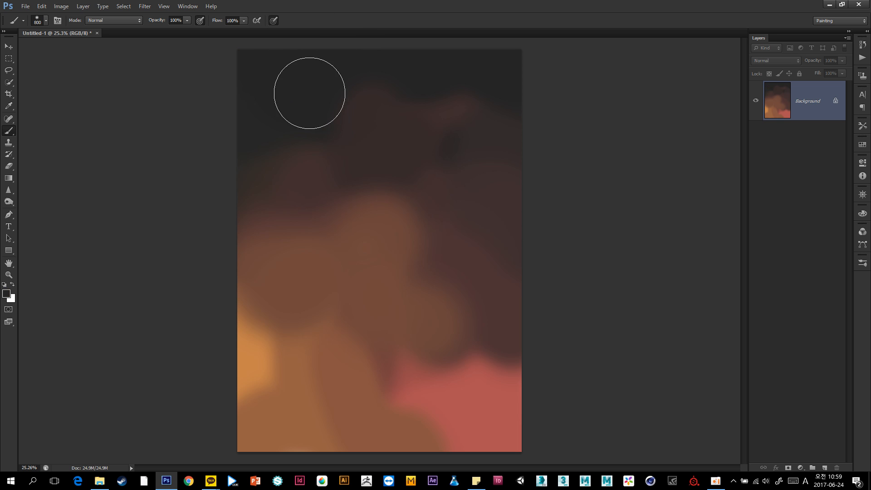
# Step: Show the Brush panel beside the canvas and look through its brush tips and available commands
pyautogui.click(189, 7)
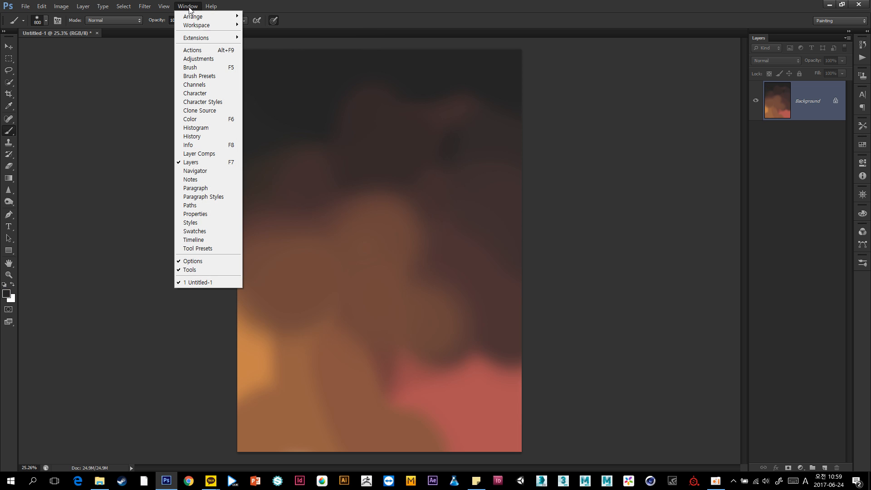
pyautogui.click(195, 68)
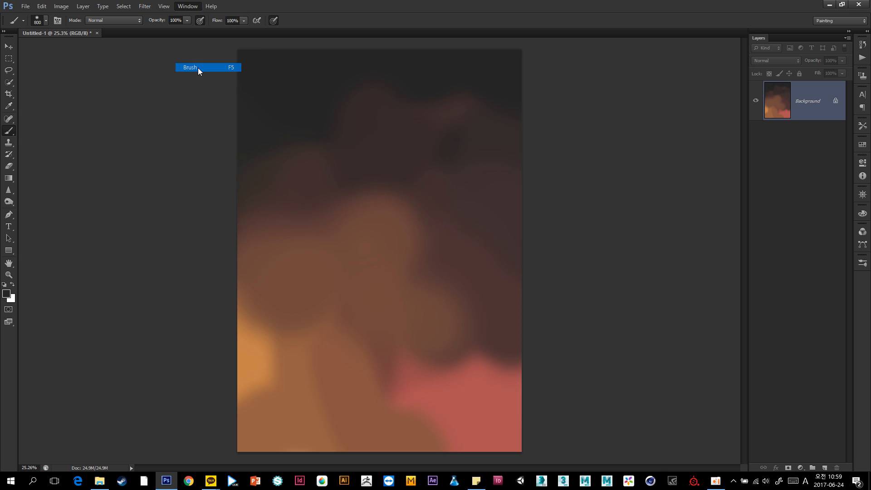
pyautogui.moveTo(533, 101)
pyautogui.mouseDown()
pyautogui.moveTo(601, 10)
pyautogui.moveTo(591, 43)
pyautogui.mouseUp()
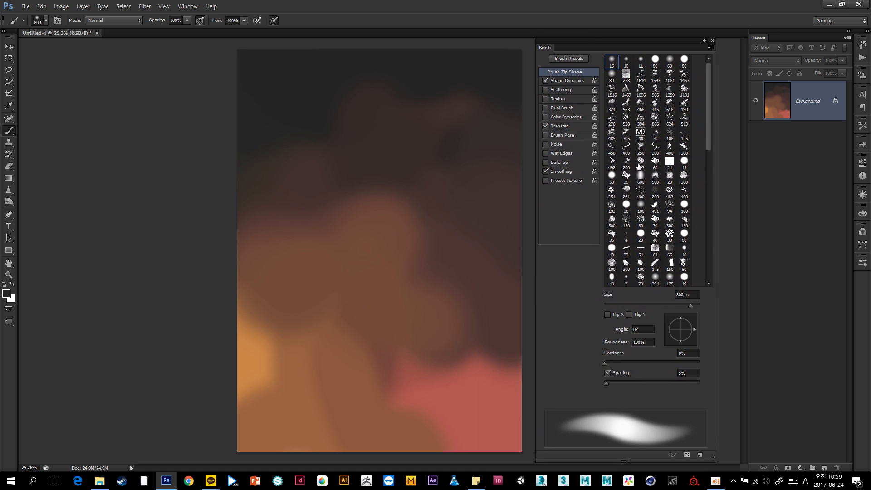
pyautogui.moveTo(709, 135)
pyautogui.mouseDown()
pyautogui.moveTo(699, 216)
pyautogui.moveTo(714, 68)
pyautogui.mouseUp()
pyautogui.click(711, 47)
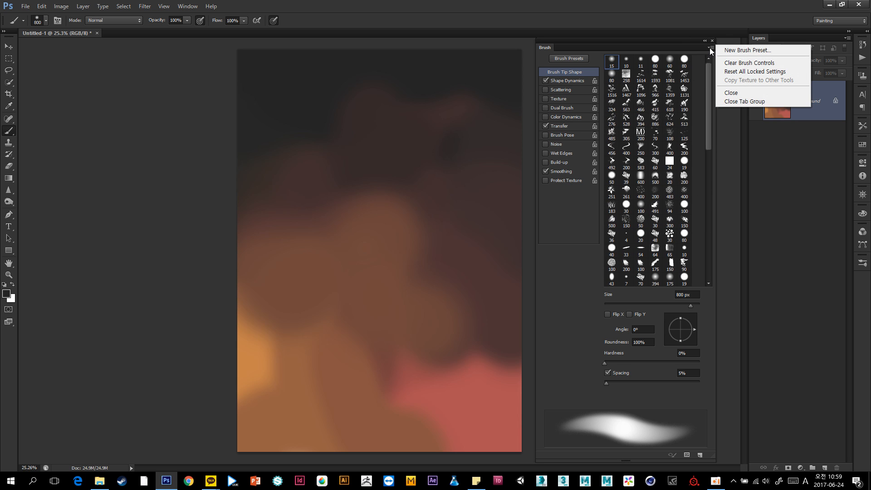
pyautogui.click(688, 48)
# Step: Save the current brush set as the ABR file Brush on the desktop and collapse the Brush panel
pyautogui.rightClick(361, 130)
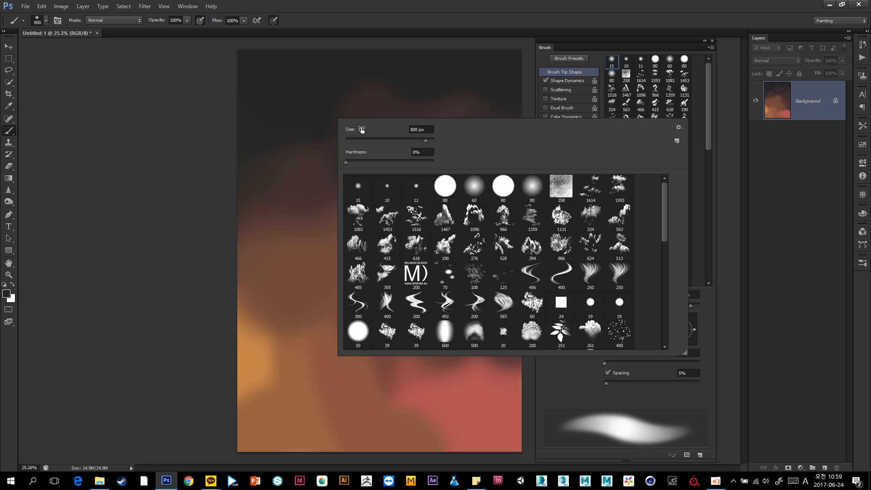
pyautogui.click(679, 128)
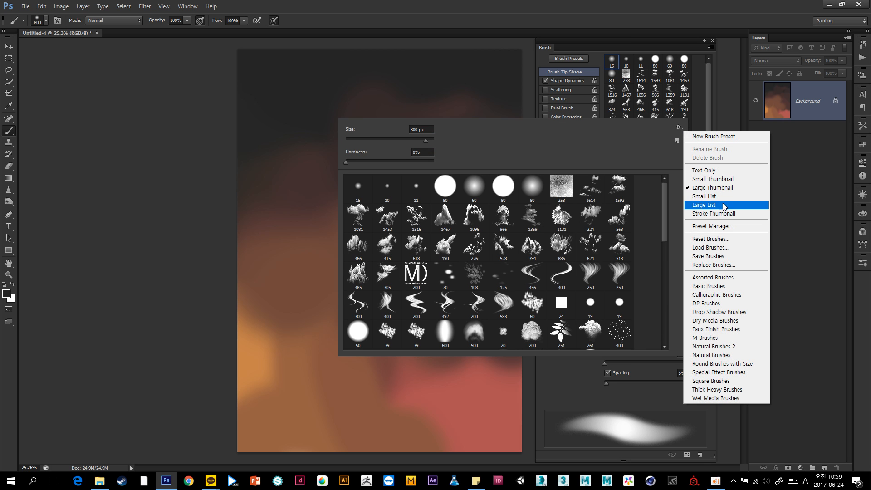
pyautogui.click(711, 256)
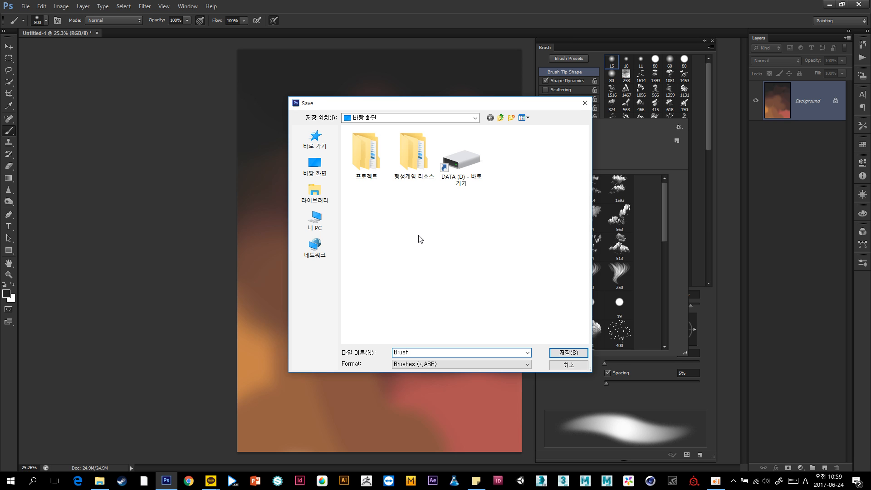
pyautogui.click(572, 353)
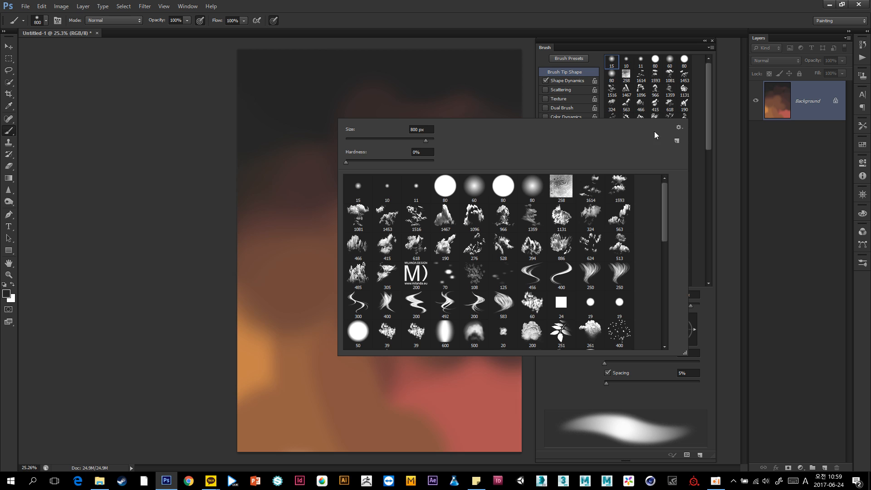
pyautogui.click(709, 152)
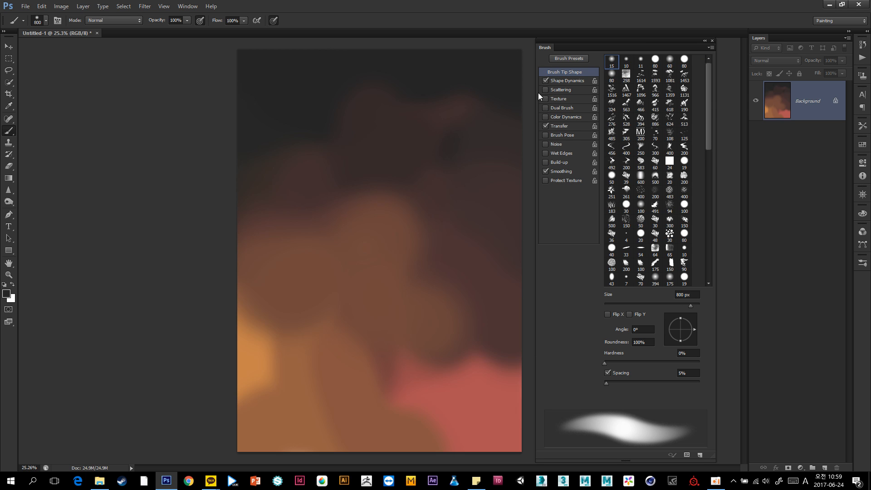
pyautogui.doubleClick(694, 40)
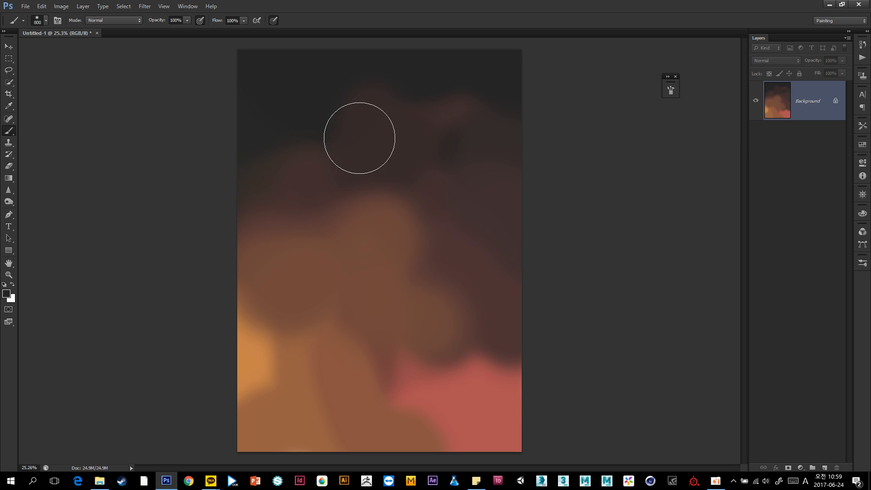
# Step: Open the Load Brushes dialog for adding a saved ABR file to the brush presets
pyautogui.rightClick(323, 110)
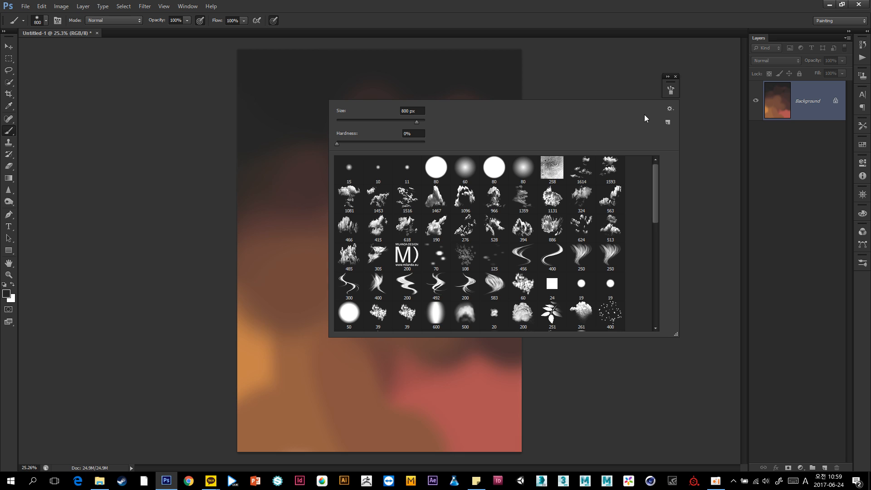
pyautogui.click(669, 110)
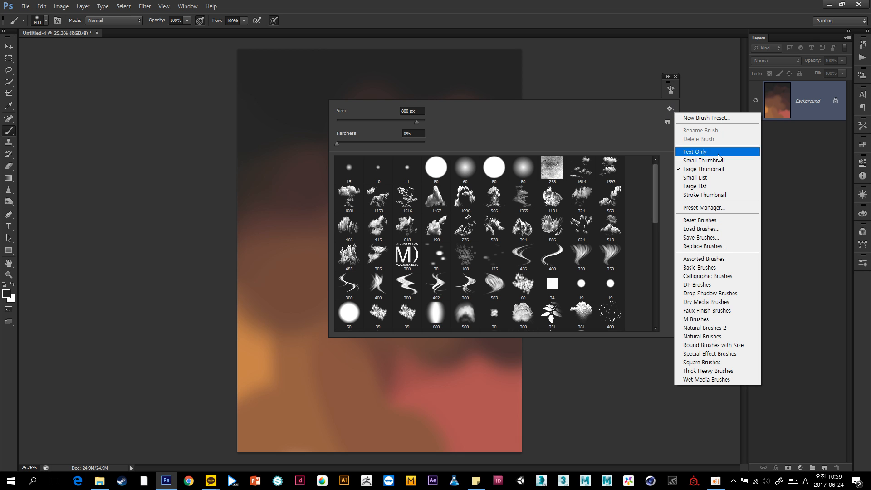
pyautogui.click(713, 233)
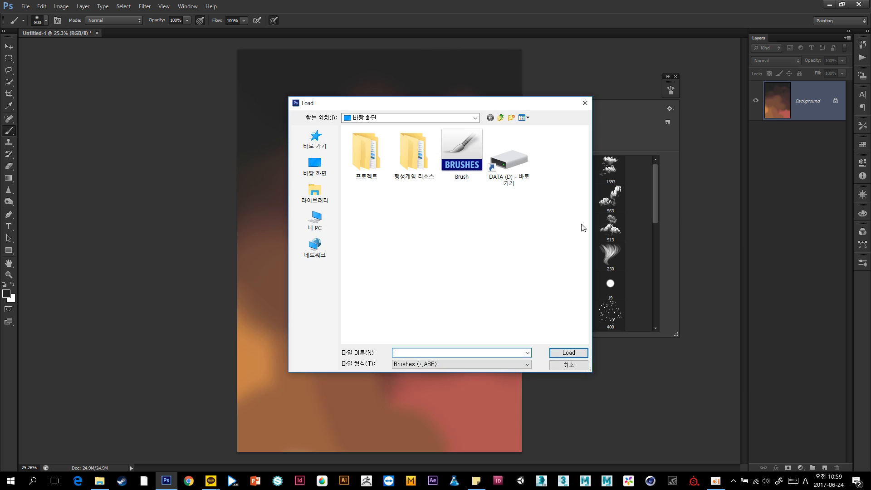
pyautogui.click(463, 164)
pyautogui.click(568, 352)
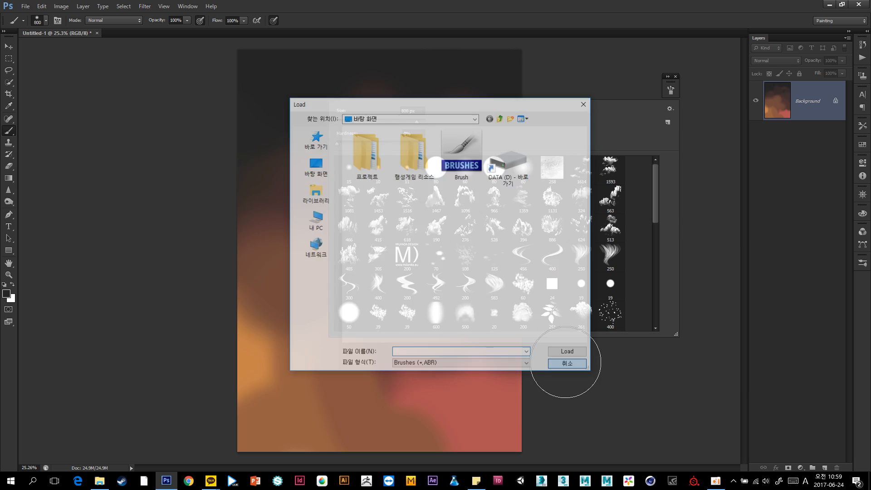
pyautogui.click(670, 109)
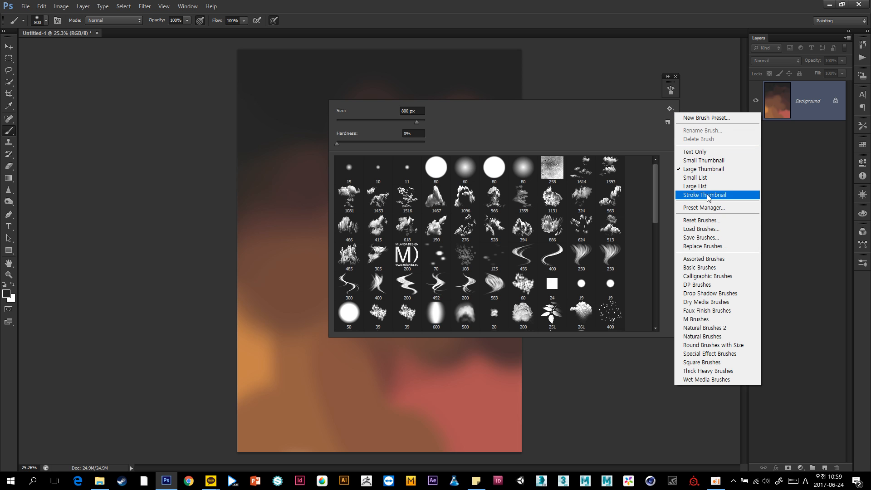
pyautogui.click(701, 247)
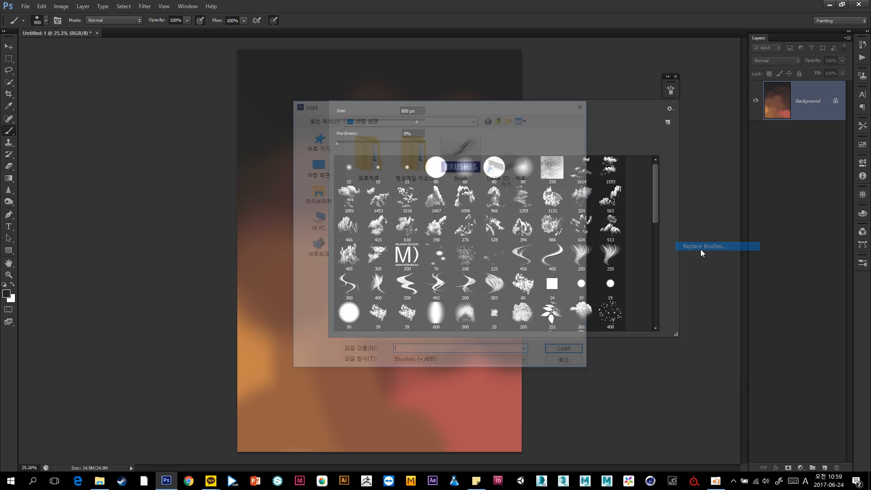
pyautogui.click(461, 166)
pyautogui.click(563, 348)
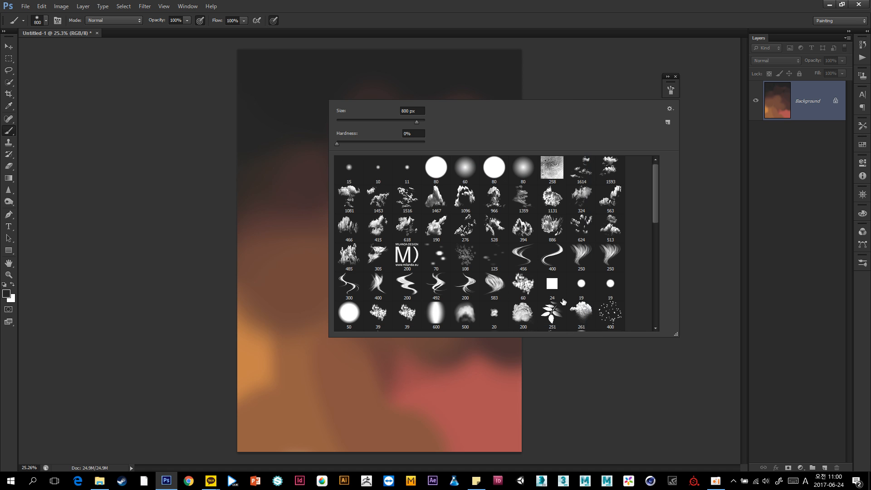
# Step: Replace the current brush presets with the Basic Brushes set
pyautogui.click(670, 109)
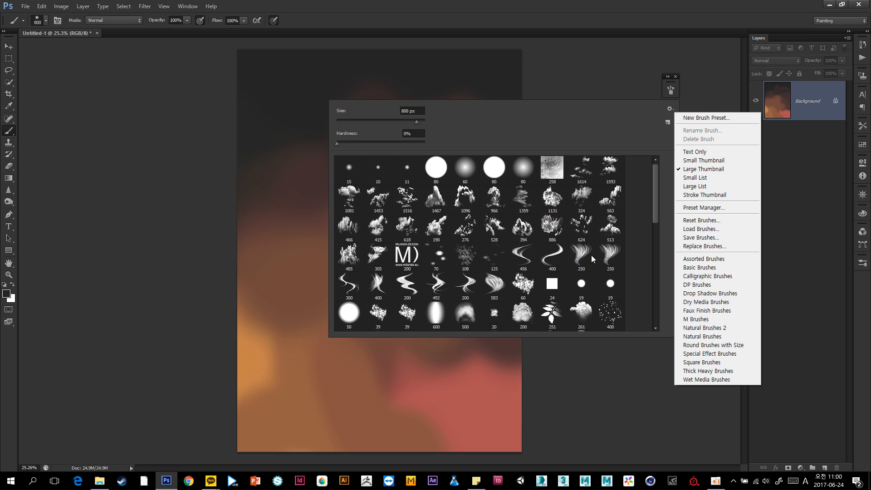
pyautogui.click(665, 119)
pyautogui.click(669, 109)
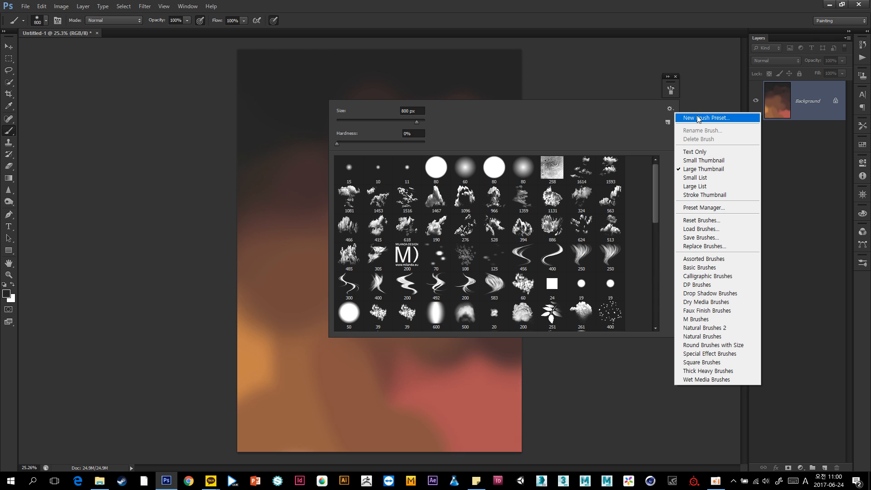
pyautogui.click(706, 269)
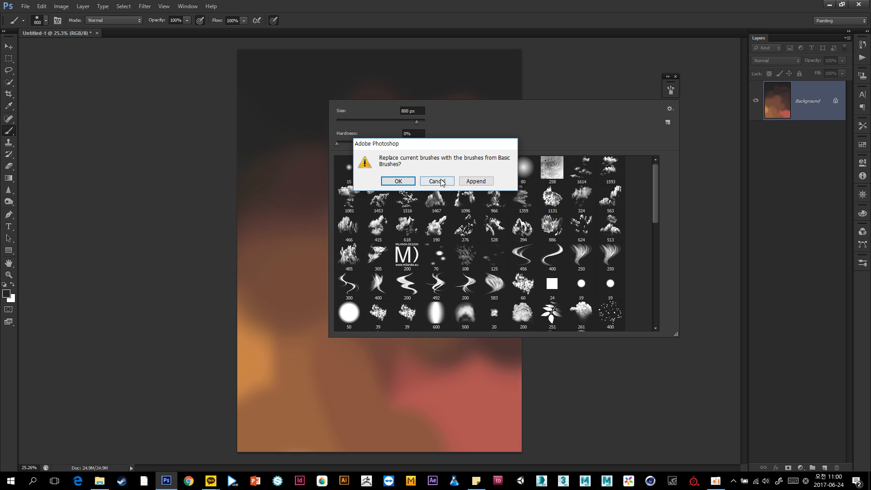
pyautogui.click(406, 183)
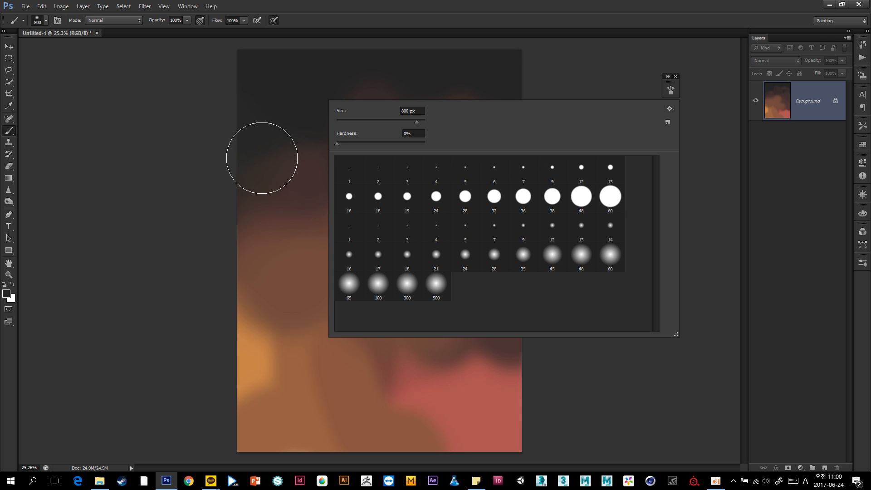
# Step: Choose the 60 px hard round brush and try a short dark stroke across the upper part of the canvas
pyautogui.rightClick(263, 159)
pyautogui.click(549, 260)
pyautogui.moveTo(361, 106); pyautogui.dragTo(352, 111)
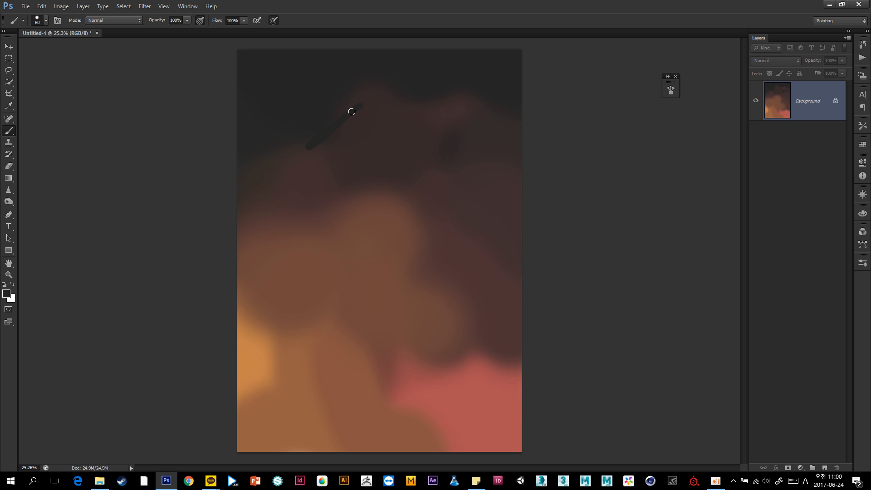
# Step: Set the foreground color to white and paint short diagonal strokes in the dark upper corner of the canvas
pyautogui.click(7, 293)
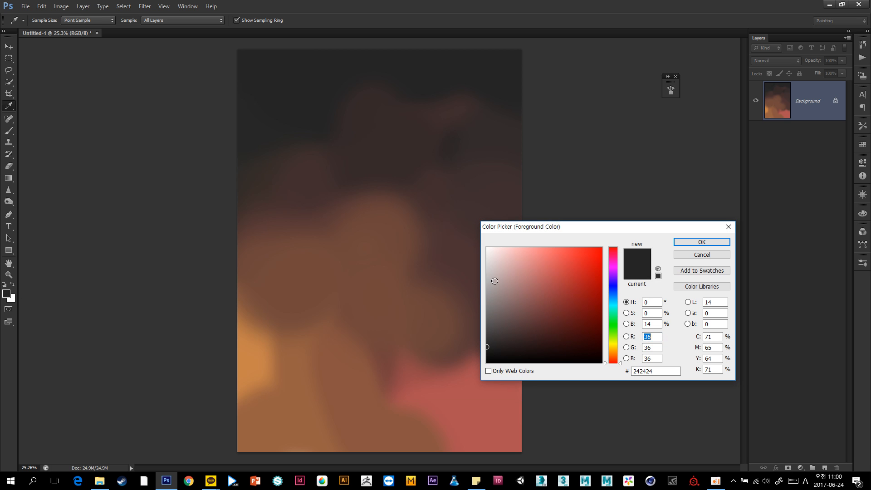
pyautogui.moveTo(494, 284); pyautogui.dragTo(487, 248)
pyautogui.click(725, 244)
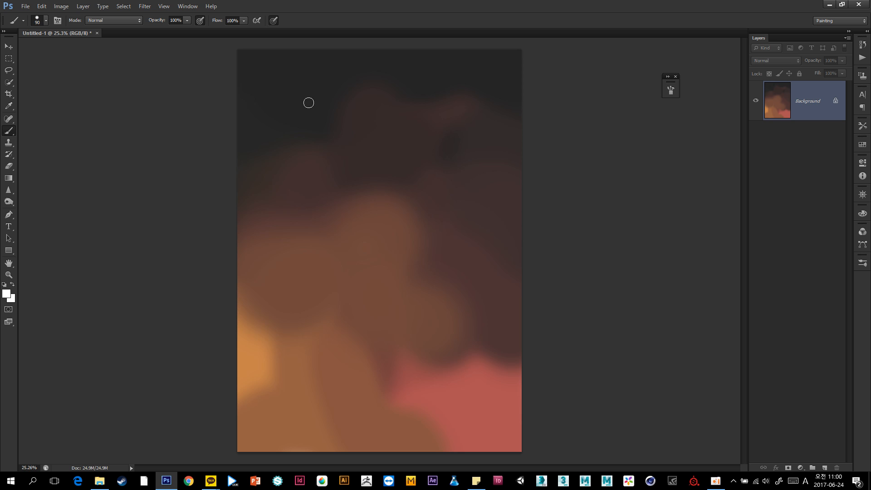
pyautogui.moveTo(315, 89)
pyautogui.mouseDown()
pyautogui.moveTo(285, 119)
pyautogui.moveTo(288, 128)
pyautogui.moveTo(316, 111)
pyautogui.moveTo(291, 139)
pyautogui.mouseUp()
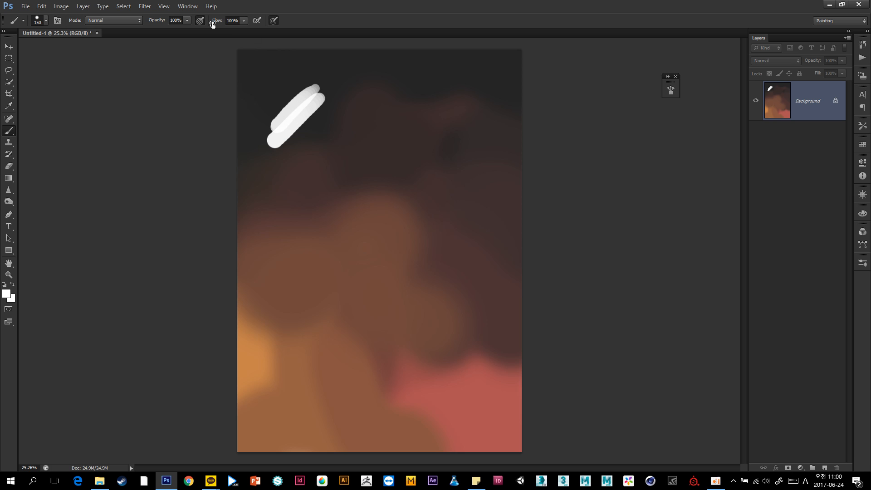
# Step: Enlarge the brush to 300 px and paint two long white strokes with pressure-controlled opacity down the canvas
pyautogui.press(']')
pyautogui.press(']')
pyautogui.moveTo(410, 95)
pyautogui.mouseDown()
pyautogui.moveTo(340, 165)
pyautogui.moveTo(299, 234)
pyautogui.moveTo(293, 279)
pyautogui.moveTo(300, 335)
pyautogui.mouseUp()
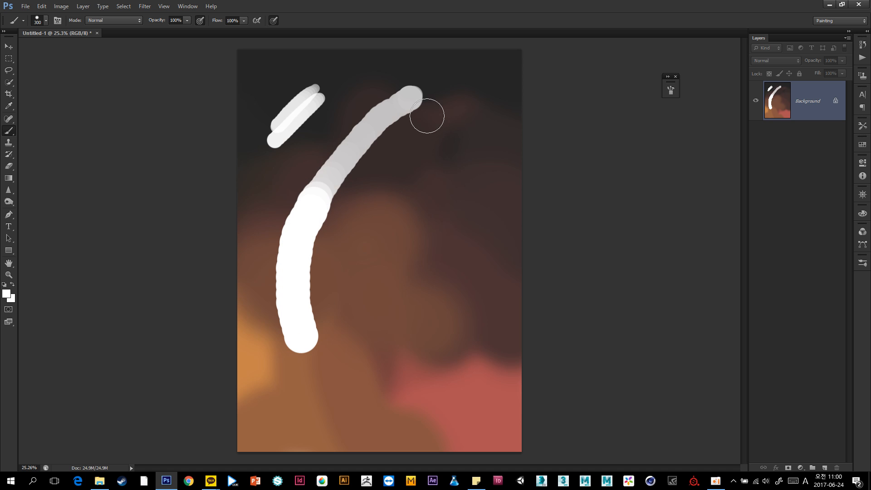
pyautogui.moveTo(457, 91)
pyautogui.mouseDown()
pyautogui.moveTo(366, 273)
pyautogui.moveTo(350, 370)
pyautogui.mouseUp()
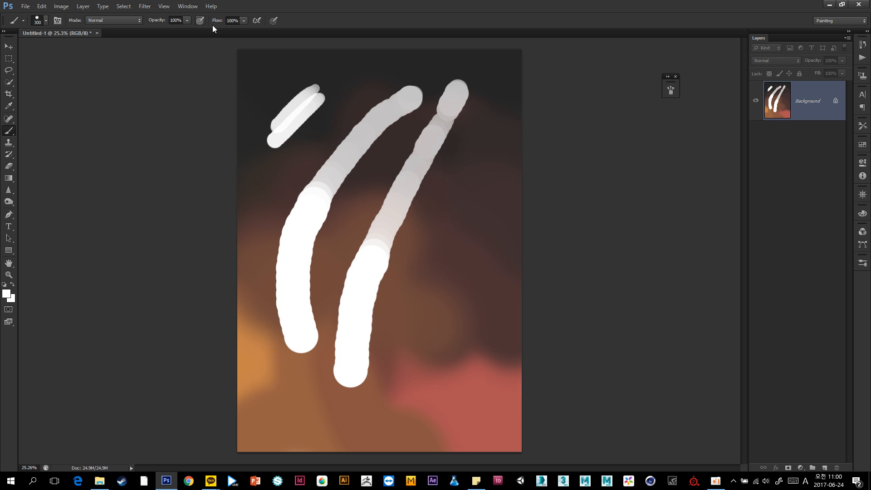
# Step: Cover the middle of the canvas with overlapping, fully opaque white strokes at 300 px, without pressure-controlled opacity
pyautogui.moveTo(349, 78)
pyautogui.mouseDown()
pyautogui.moveTo(307, 152)
pyautogui.moveTo(287, 287)
pyautogui.moveTo(295, 322)
pyautogui.mouseUp()
pyautogui.moveTo(330, 177); pyautogui.dragTo(345, 399)
pyautogui.moveTo(352, 247); pyautogui.dragTo(369, 409)
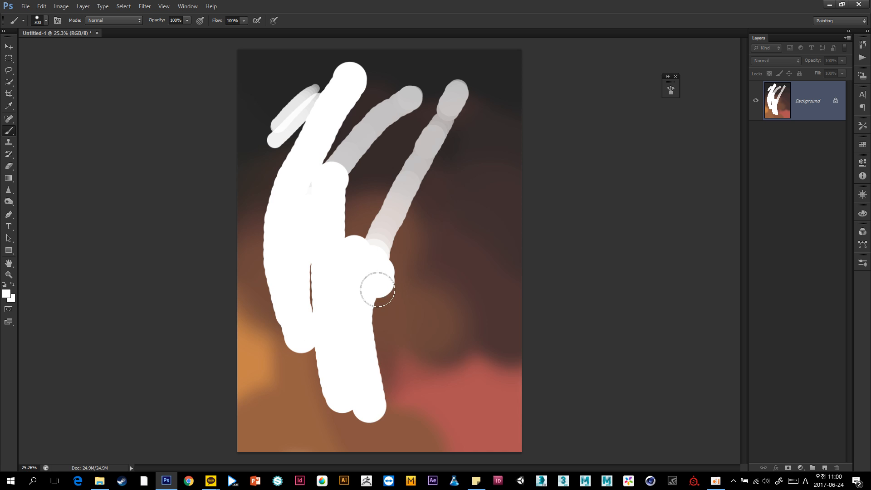
pyautogui.moveTo(369, 284); pyautogui.dragTo(390, 426)
pyautogui.moveTo(414, 97); pyautogui.dragTo(395, 270)
pyautogui.moveTo(443, 114)
pyautogui.mouseDown()
pyautogui.moveTo(398, 277)
pyautogui.moveTo(400, 305)
pyautogui.mouseUp()
pyautogui.moveTo(450, 148); pyautogui.dragTo(417, 422)
pyautogui.moveTo(460, 161); pyautogui.dragTo(438, 409)
pyautogui.moveTo(408, 317); pyautogui.dragTo(386, 395)
pyautogui.moveTo(358, 231)
pyautogui.mouseDown()
pyautogui.moveTo(326, 264)
pyautogui.moveTo(312, 309)
pyautogui.mouseUp()
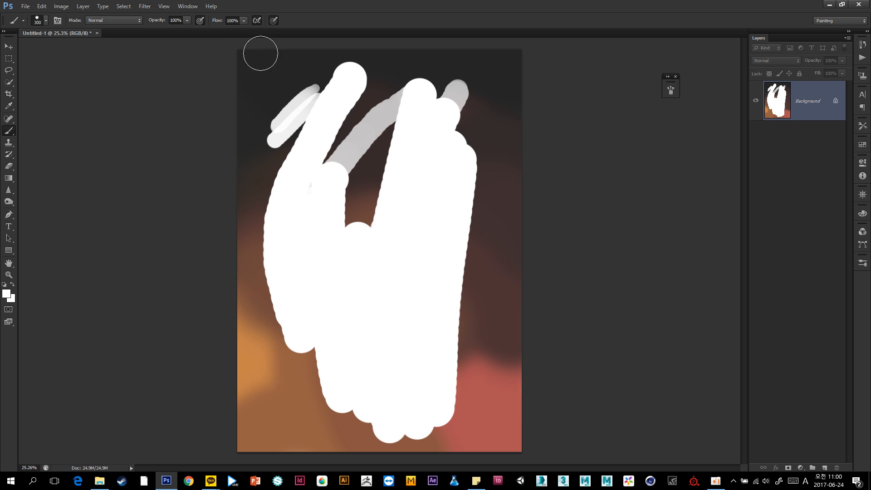
# Step: Paint dark strokes over the white area, first with pressure-controlled opacity and again fully opaque
pyautogui.moveTo(300, 104)
pyautogui.mouseDown()
pyautogui.moveTo(289, 230)
pyautogui.moveTo(299, 289)
pyautogui.moveTo(358, 384)
pyautogui.moveTo(320, 136)
pyautogui.moveTo(316, 200)
pyautogui.moveTo(327, 256)
pyautogui.moveTo(366, 331)
pyautogui.mouseUp()
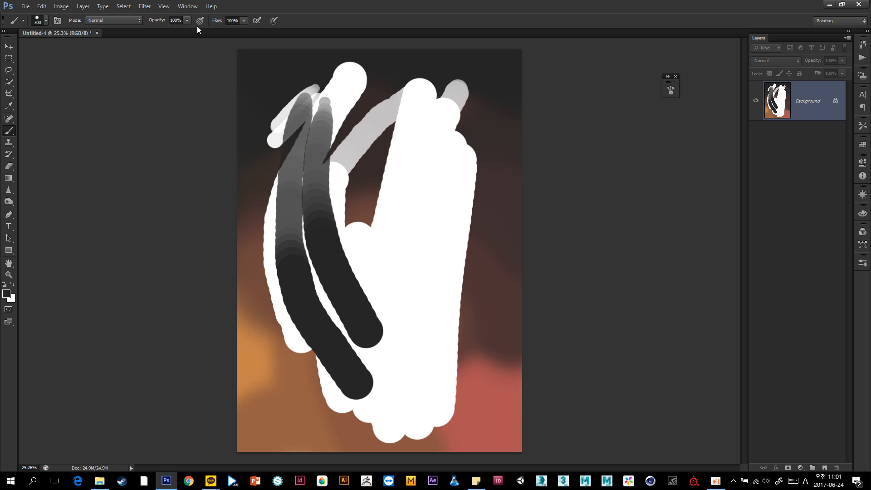
pyautogui.moveTo(347, 86)
pyautogui.mouseDown()
pyautogui.moveTo(289, 180)
pyautogui.moveTo(328, 166)
pyautogui.moveTo(314, 249)
pyautogui.moveTo(335, 295)
pyautogui.mouseUp()
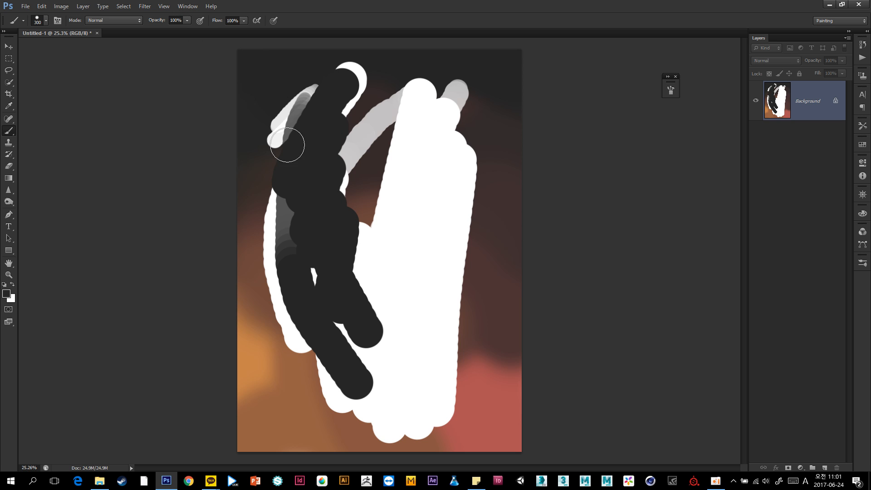
# Step: Open the Brush settings panel and place it beside the canvas
pyautogui.click(187, 6)
pyautogui.click(189, 9)
pyautogui.click(188, 7)
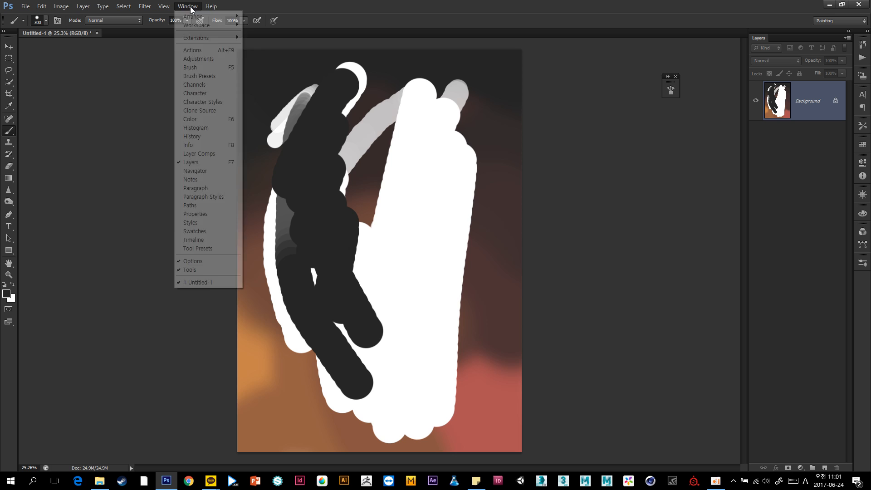
pyautogui.click(207, 69)
pyautogui.moveTo(551, 51)
pyautogui.mouseDown()
pyautogui.moveTo(642, 12)
pyautogui.moveTo(624, 21)
pyautogui.mouseUp()
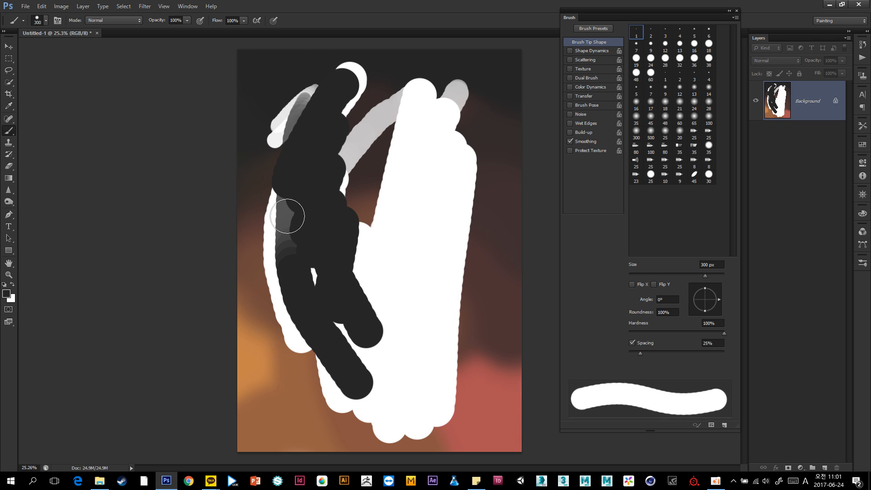
# Step: Fill the canvas with light grey sampled from the painting and try a few small dark strokes on it
pyautogui.keyDown('alt'); pyautogui.click(278, 128); pyautogui.keyUp('alt')
pyautogui.hotkey('alt', 'Delete')
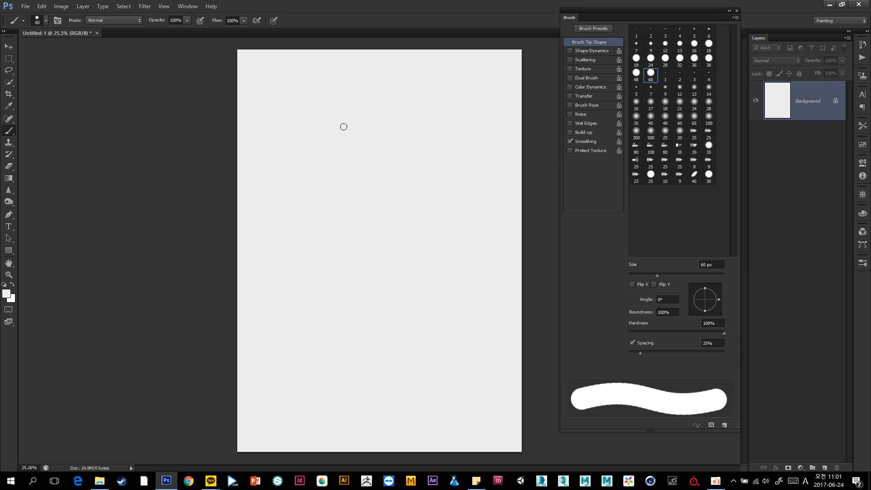
pyautogui.moveTo(316, 158)
pyautogui.mouseDown()
pyautogui.moveTo(344, 209)
pyautogui.moveTo(250, 260)
pyautogui.mouseUp()
pyautogui.moveTo(328, 126); pyautogui.dragTo(287, 139)
pyautogui.moveTo(318, 205); pyautogui.dragTo(322, 198)
pyautogui.moveTo(335, 139); pyautogui.dragTo(339, 140)
pyautogui.moveTo(291, 94); pyautogui.dragTo(292, 156)
pyautogui.hotkey('ctrl', 'z')
# Step: Enlarge the brush and paint three thick curved dark strokes on the grey canvas, using a smaller size for the last
pyautogui.press(']')
pyautogui.press(']')
pyautogui.press(']')
pyautogui.moveTo(354, 84)
pyautogui.mouseDown()
pyautogui.moveTo(331, 121)
pyautogui.moveTo(298, 227)
pyautogui.moveTo(304, 361)
pyautogui.moveTo(323, 405)
pyautogui.mouseUp()
pyautogui.moveTo(463, 83)
pyautogui.mouseDown()
pyautogui.moveTo(377, 164)
pyautogui.moveTo(367, 192)
pyautogui.mouseUp()
pyautogui.press('[')
pyautogui.moveTo(500, 109)
pyautogui.mouseDown()
pyautogui.moveTo(416, 211)
pyautogui.moveTo(392, 280)
pyautogui.moveTo(391, 335)
pyautogui.mouseUp()
# Step: Reduce the brush to 35 px and paint a thin wavy line alongside the thick strokes
pyautogui.press('[')
pyautogui.press('[')
pyautogui.press('[')
pyautogui.press('[')
pyautogui.press('[')
pyautogui.moveTo(333, 56); pyautogui.dragTo(325, 72)
pyautogui.hotkey('ctrl', 'z')
pyautogui.press('[')
pyautogui.press('[')
pyautogui.press('[')
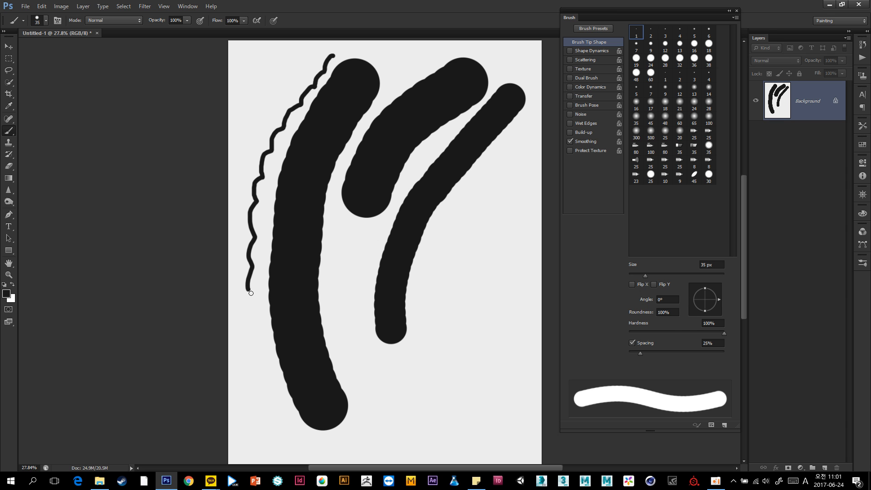
# Step: Erase all the strokes on the canvas and return to the Brush tool
pyautogui.press('e')
pyautogui.moveTo(336, 33)
pyautogui.mouseDown()
pyautogui.moveTo(278, 144)
pyautogui.moveTo(278, 248)
pyautogui.moveTo(361, 39)
pyautogui.moveTo(334, 64)
pyautogui.moveTo(274, 358)
pyautogui.moveTo(304, 120)
pyautogui.moveTo(294, 294)
pyautogui.moveTo(315, 77)
pyautogui.moveTo(239, 140)
pyautogui.moveTo(231, 65)
pyautogui.moveTo(444, 53)
pyautogui.moveTo(276, 139)
pyautogui.moveTo(467, 53)
pyautogui.moveTo(534, 80)
pyautogui.moveTo(524, 203)
pyautogui.moveTo(413, 253)
pyautogui.moveTo(362, 144)
pyautogui.moveTo(390, 143)
pyautogui.moveTo(285, 320)
pyautogui.moveTo(248, 280)
pyautogui.moveTo(309, 332)
pyautogui.moveTo(382, 291)
pyautogui.moveTo(485, 269)
pyautogui.moveTo(491, 238)
pyautogui.moveTo(532, 345)
pyautogui.moveTo(540, 415)
pyautogui.mouseUp()
pyautogui.press('b')
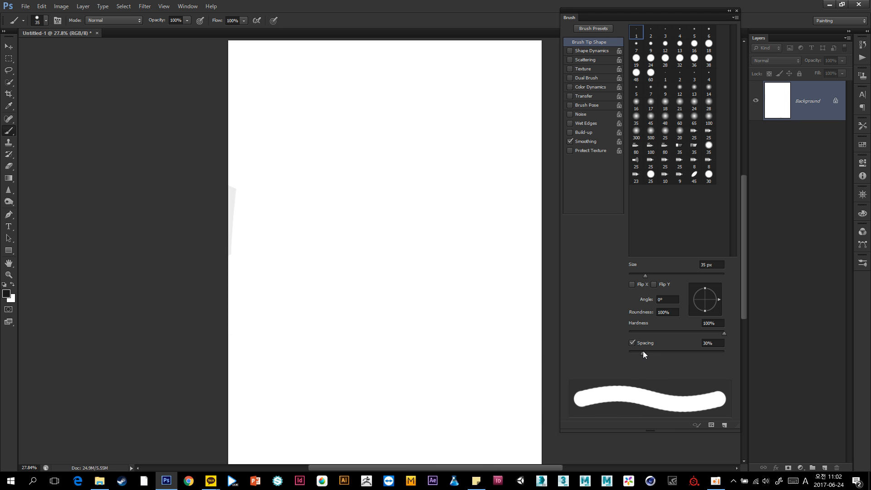
# Step: Set the brush spacing to 140% and the size to 60 px, and paint a long dotted curve
pyautogui.moveTo(654, 353); pyautogui.dragTo(687, 357)
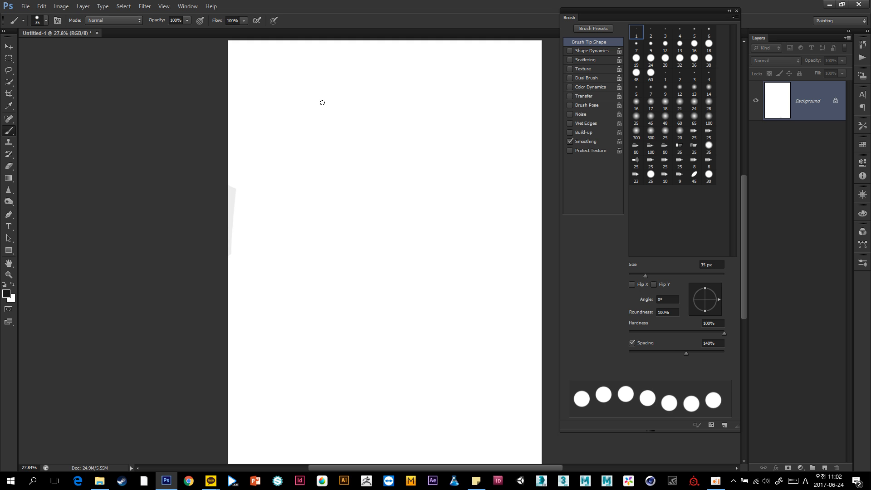
pyautogui.press(']')
pyautogui.press(']')
pyautogui.press(']')
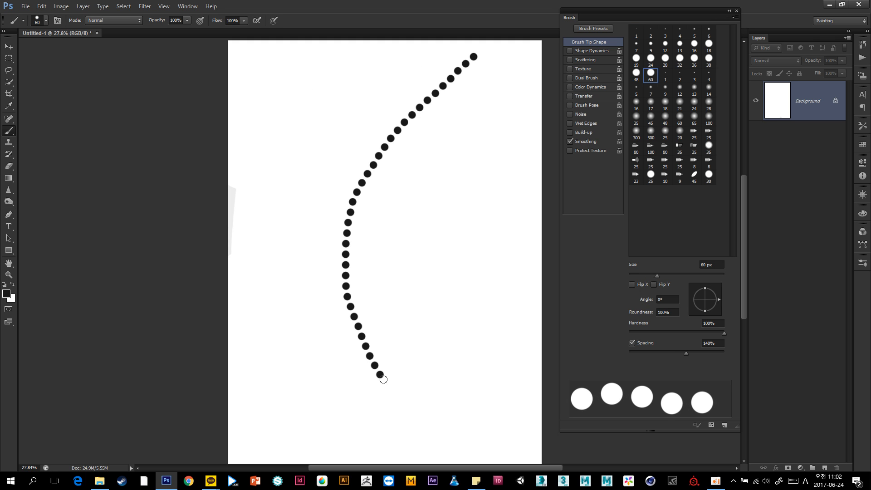
# Step: Erase the dotted curve, try another short dotted stroke near the canvas's upper edge, and erase that too
pyautogui.press('e')
pyautogui.moveTo(462, 418)
pyautogui.mouseDown()
pyautogui.moveTo(377, 382)
pyautogui.moveTo(339, 228)
pyautogui.moveTo(396, 141)
pyautogui.moveTo(460, 82)
pyautogui.moveTo(474, 57)
pyautogui.mouseUp()
pyautogui.press('b')
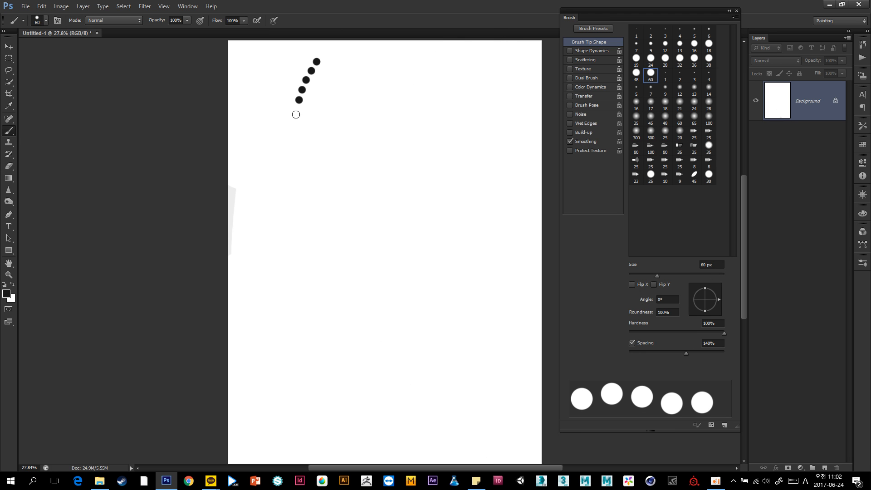
pyautogui.moveTo(296, 115)
pyautogui.mouseDown()
pyautogui.moveTo(336, 330)
pyautogui.moveTo(379, 383)
pyautogui.moveTo(344, 330)
pyautogui.moveTo(305, 153)
pyautogui.moveTo(330, 68)
pyautogui.mouseUp()
pyautogui.press('e')
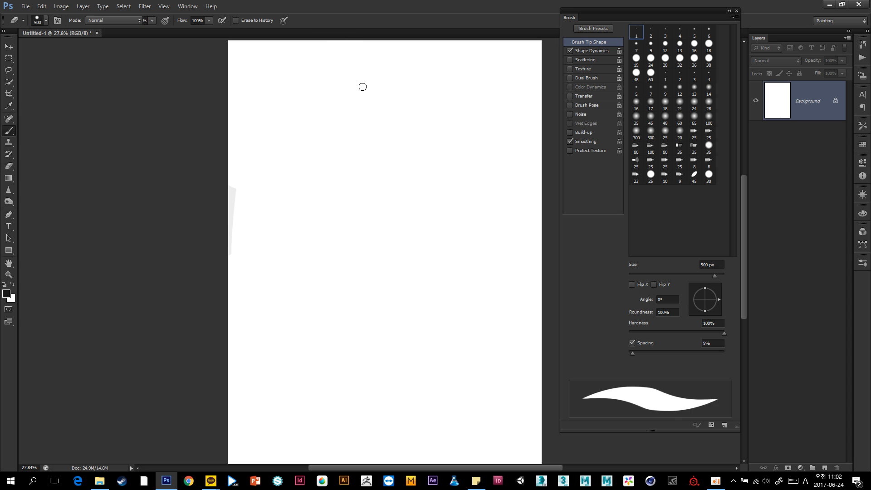
pyautogui.press('b')
# Step: Set the brush spacing to 20%, try a thin curved stroke, and undo it
pyautogui.moveTo(684, 353); pyautogui.dragTo(648, 355)
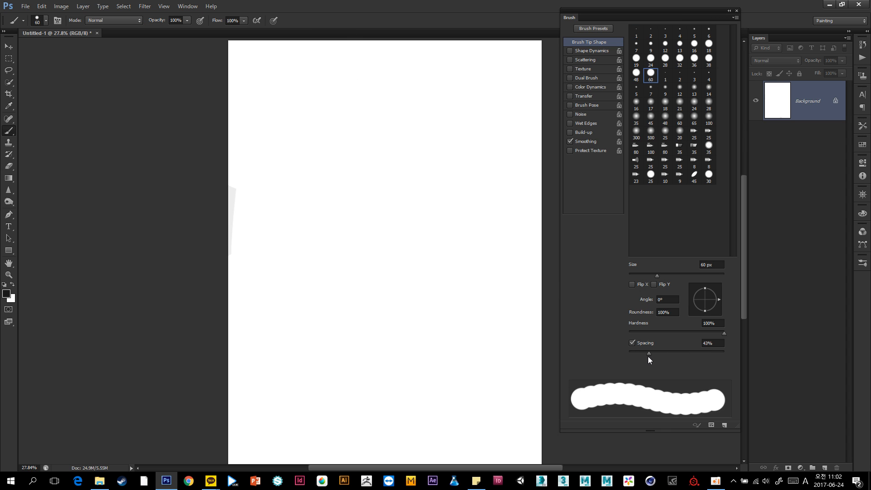
pyautogui.write('20')
pyautogui.moveTo(409, 111); pyautogui.dragTo(390, 146)
pyautogui.moveTo(365, 211); pyautogui.dragTo(351, 258)
pyautogui.hotkey('ctrl', 'z')
# Step: Enlarge the brush to 200 px, try a long curved stroke, and undo it
pyautogui.press(']')
pyautogui.press(']')
pyautogui.press(']')
pyautogui.press(']')
pyautogui.press(']')
pyautogui.press(']')
pyautogui.press(']')
pyautogui.press(']')
pyautogui.moveTo(353, 93)
pyautogui.mouseDown()
pyautogui.moveTo(340, 152)
pyautogui.moveTo(328, 403)
pyautogui.mouseUp()
pyautogui.hotkey('ctrl', 'z')
# Step: Set the brush spacing to 30%, test it with a long stroke, and undo the stroke
pyautogui.write('30')
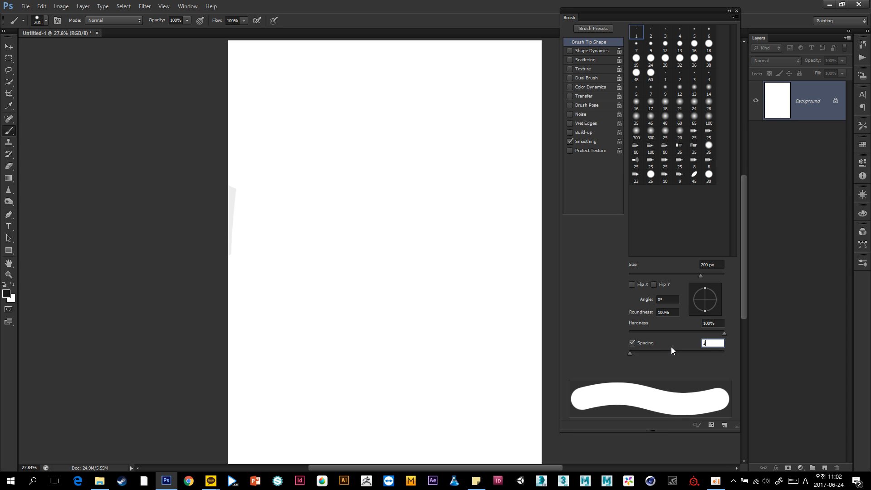
pyautogui.press('Return')
pyautogui.moveTo(361, 105)
pyautogui.mouseDown()
pyautogui.moveTo(326, 248)
pyautogui.moveTo(319, 370)
pyautogui.mouseUp()
pyautogui.hotkey('ctrl', 'z')
# Step: Try a long stroke at 250 px, undo it, and paint a thicker one with a larger brush
pyautogui.press(']')
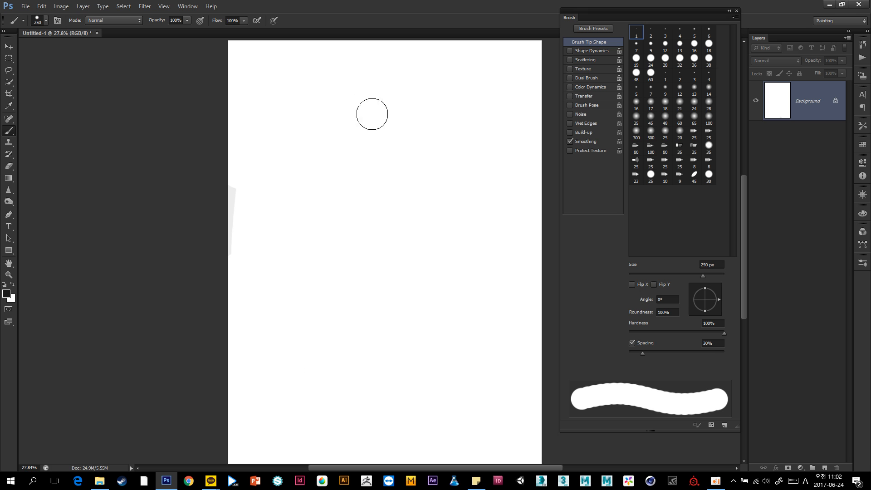
pyautogui.moveTo(376, 78)
pyautogui.mouseDown()
pyautogui.moveTo(317, 286)
pyautogui.moveTo(299, 418)
pyautogui.mouseUp()
pyautogui.hotkey('ctrl', 'z')
pyautogui.hotkey('ctrl', 'z')
pyautogui.press(']')
pyautogui.press(']')
pyautogui.moveTo(370, 90)
pyautogui.mouseDown()
pyautogui.moveTo(323, 227)
pyautogui.moveTo(309, 399)
pyautogui.mouseUp()
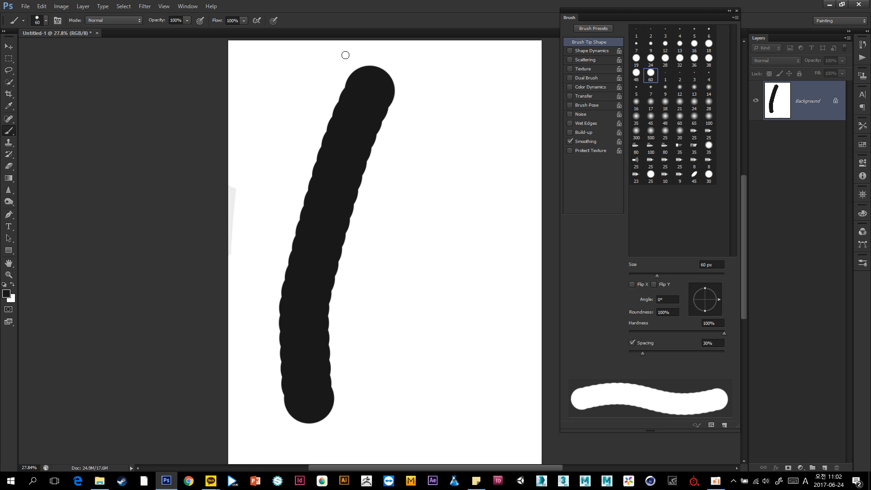
# Step: Paint a thin wavy line at 60 px beside the thick stroke and erase everything from the canvas
pyautogui.moveTo(280, 200); pyautogui.dragTo(272, 266)
pyautogui.press('e')
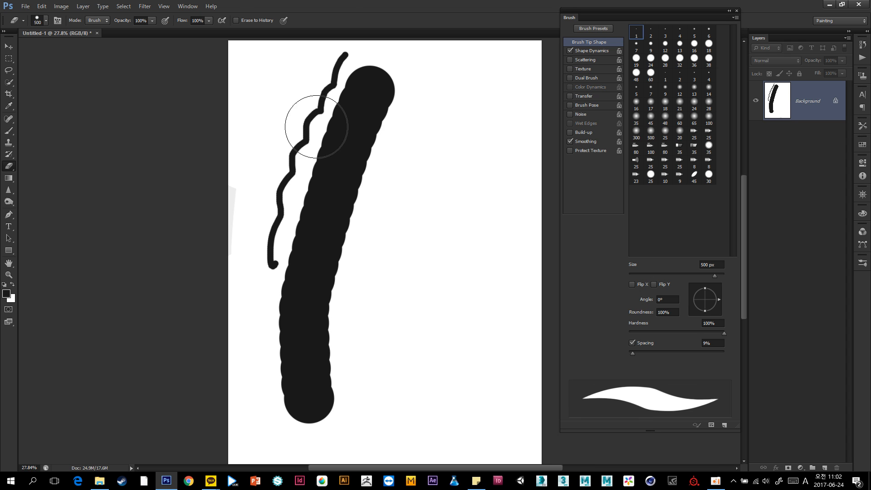
pyautogui.moveTo(317, 128)
pyautogui.mouseDown()
pyautogui.moveTo(392, 54)
pyautogui.moveTo(379, 203)
pyautogui.moveTo(283, 253)
pyautogui.moveTo(298, 349)
pyautogui.mouseUp()
pyautogui.press('b')
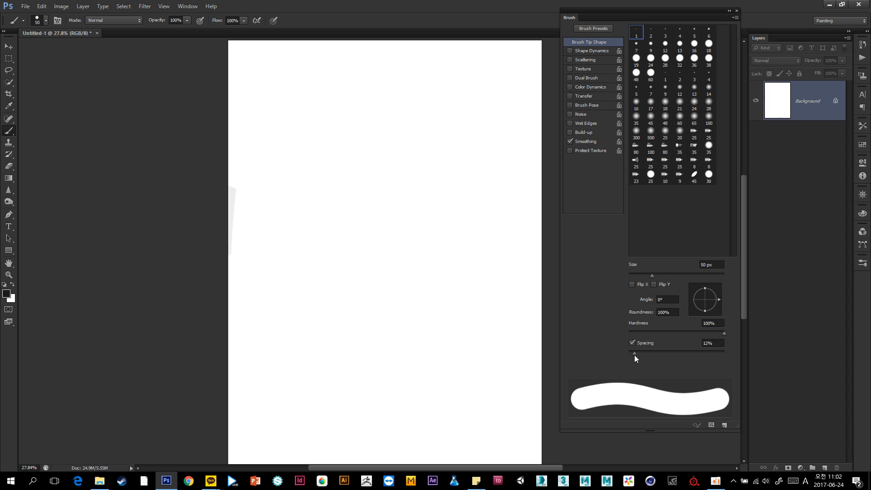
# Step: Set the brush spacing to 1%, try a thin curved stroke at 50 px, and undo the stroke
pyautogui.moveTo(635, 359); pyautogui.dragTo(620, 360)
pyautogui.moveTo(416, 103); pyautogui.dragTo(362, 332)
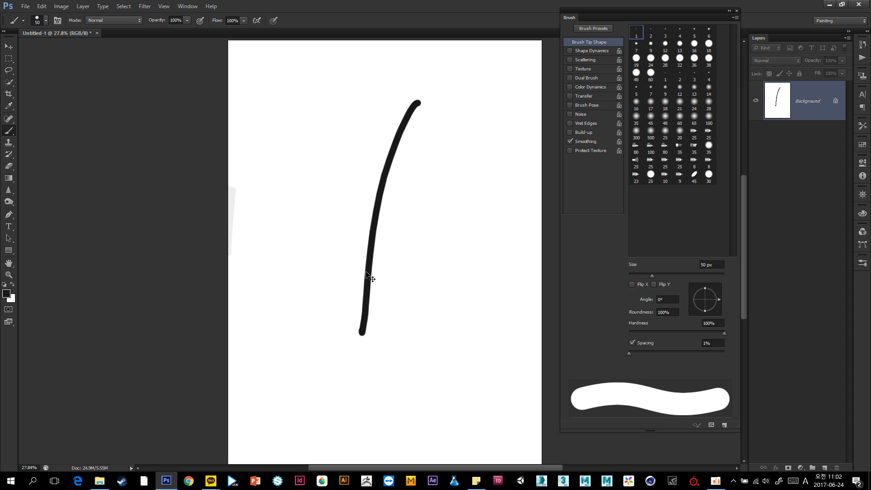
pyautogui.hotkey('ctrl', 'z')
# Step: Enlarge the brush, try a thicker smooth stroke down the canvas, and undo the stroke
pyautogui.press(']')
pyautogui.press(']')
pyautogui.press(']')
pyautogui.press(']')
pyautogui.moveTo(406, 96)
pyautogui.mouseDown()
pyautogui.moveTo(331, 276)
pyautogui.moveTo(351, 335)
pyautogui.mouseUp()
pyautogui.hotkey('ctrl', 'z')
# Step: Enlarge the brush to 175 px while testing even thicker long strokes, undoing each one
pyautogui.press(']')
pyautogui.press(']')
pyautogui.moveTo(407, 69)
pyautogui.mouseDown()
pyautogui.moveTo(297, 237)
pyautogui.moveTo(372, 195)
pyautogui.moveTo(389, 332)
pyautogui.moveTo(386, 400)
pyautogui.moveTo(408, 74)
pyautogui.moveTo(346, 359)
pyautogui.mouseUp()
pyautogui.hotkey('ctrl', 'z')
pyautogui.press(']')
pyautogui.press(']')
pyautogui.hotkey('ctrl', 'z')
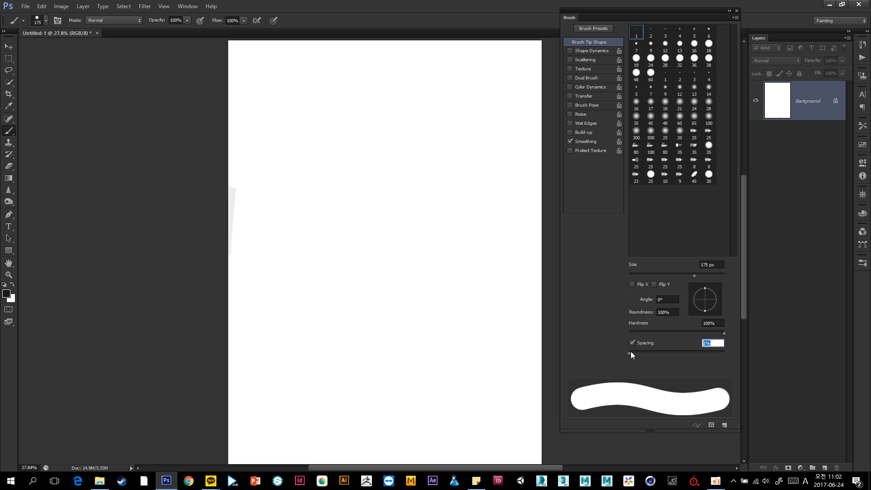
# Step: Scribble a dense black shape in the upper middle of the canvas with the 175 px hard brush at 1% spacing
pyautogui.moveTo(630, 354)
pyautogui.mouseDown()
pyautogui.moveTo(651, 358)
pyautogui.moveTo(631, 358)
pyautogui.mouseUp()
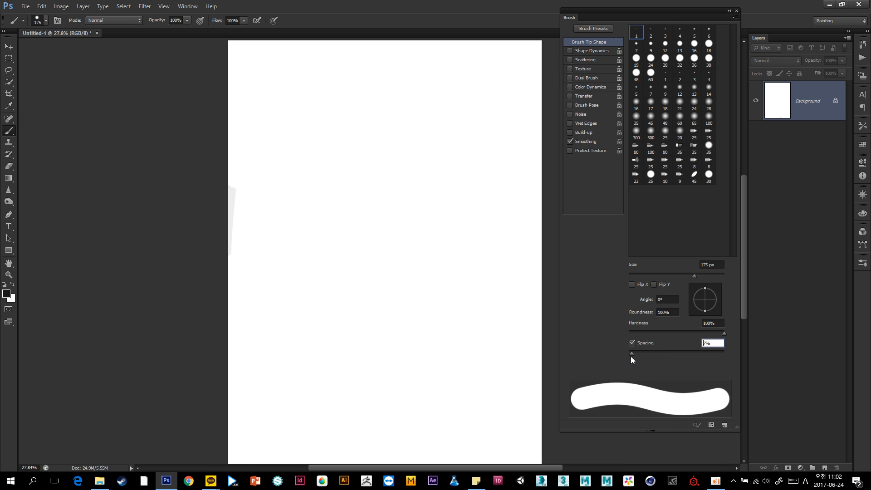
pyautogui.moveTo(351, 79)
pyautogui.mouseDown()
pyautogui.moveTo(302, 142)
pyautogui.moveTo(370, 100)
pyautogui.moveTo(331, 167)
pyautogui.moveTo(371, 160)
pyautogui.moveTo(305, 234)
pyautogui.moveTo(307, 221)
pyautogui.moveTo(319, 247)
pyautogui.moveTo(323, 196)
pyautogui.moveTo(344, 243)
pyautogui.moveTo(361, 266)
pyautogui.mouseUp()
pyautogui.moveTo(362, 195)
pyautogui.mouseDown()
pyautogui.moveTo(389, 143)
pyautogui.moveTo(376, 218)
pyautogui.mouseUp()
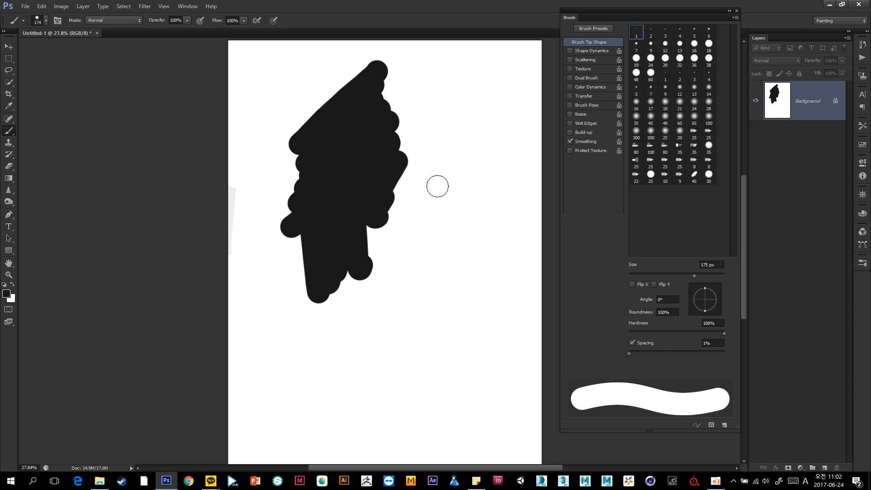
# Step: Set the brush spacing to 29% and clear the black scribble from the canvas, keeping the Brush tool active
pyautogui.click(633, 352)
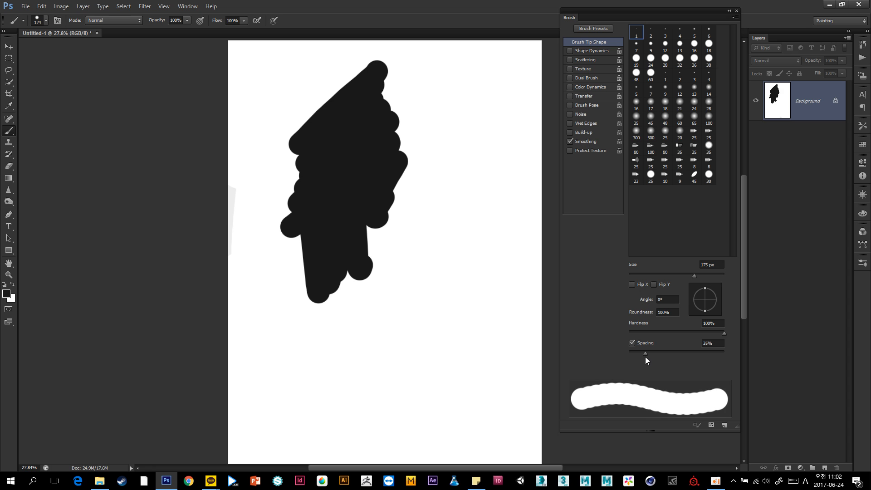
pyautogui.moveTo(417, 229)
pyautogui.mouseDown()
pyautogui.moveTo(392, 251)
pyautogui.moveTo(448, 224)
pyautogui.moveTo(445, 259)
pyautogui.moveTo(414, 324)
pyautogui.moveTo(455, 253)
pyautogui.moveTo(448, 306)
pyautogui.moveTo(428, 143)
pyautogui.moveTo(378, 190)
pyautogui.moveTo(416, 128)
pyautogui.moveTo(382, 233)
pyautogui.moveTo(367, 249)
pyautogui.mouseUp()
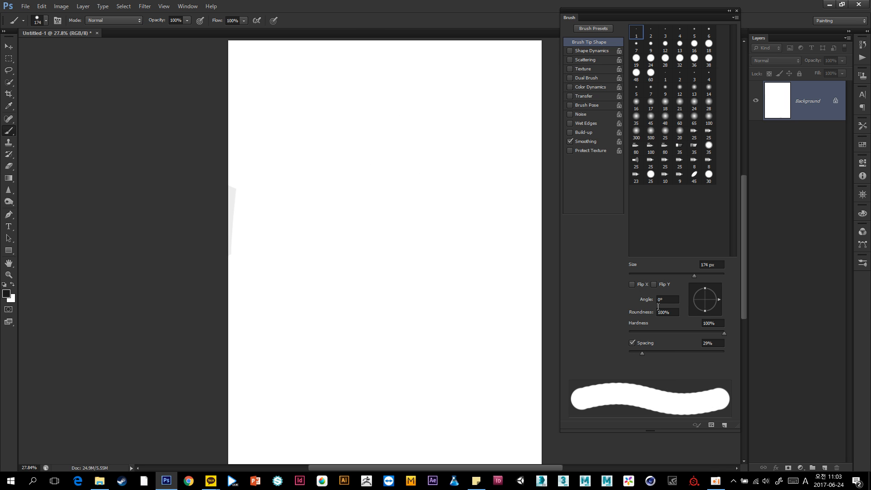
pyautogui.press('c')
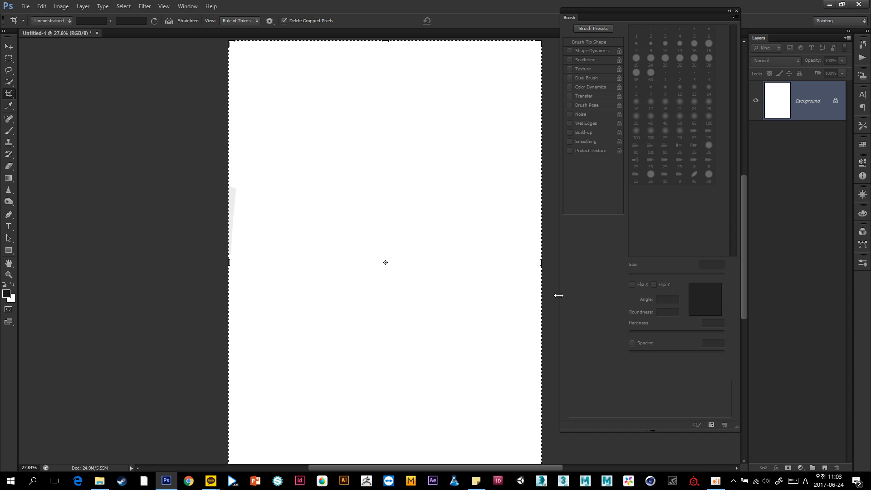
pyautogui.press('b')
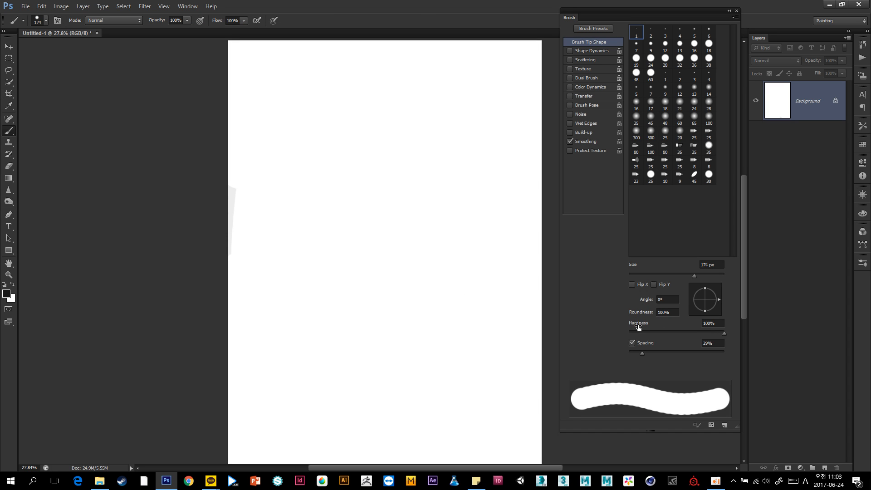
# Step: Set the brush hardness to 0% and paint overlapping soft dark diagonal strokes, enlarging the brush to 700 px
pyautogui.moveTo(680, 332); pyautogui.dragTo(633, 334)
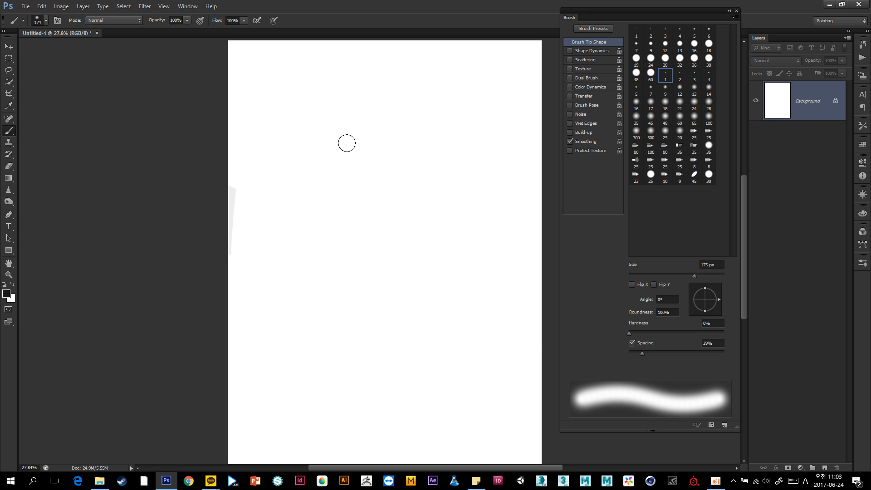
pyautogui.press(']')
pyautogui.moveTo(372, 83); pyautogui.dragTo(298, 186)
pyautogui.hotkey('ctrl', 'z')
pyautogui.press(']')
pyautogui.moveTo(380, 90); pyautogui.dragTo(286, 226)
pyautogui.moveTo(391, 113); pyautogui.dragTo(300, 241)
pyautogui.press(']')
pyautogui.press(']')
pyautogui.moveTo(321, 267); pyautogui.dragTo(343, 231)
# Step: Sample a dark gray from the soft shape's edge and extend the shading down and to the right with broad strokes
pyautogui.keyDown('alt'); pyautogui.click(372, 181); pyautogui.keyUp('alt')
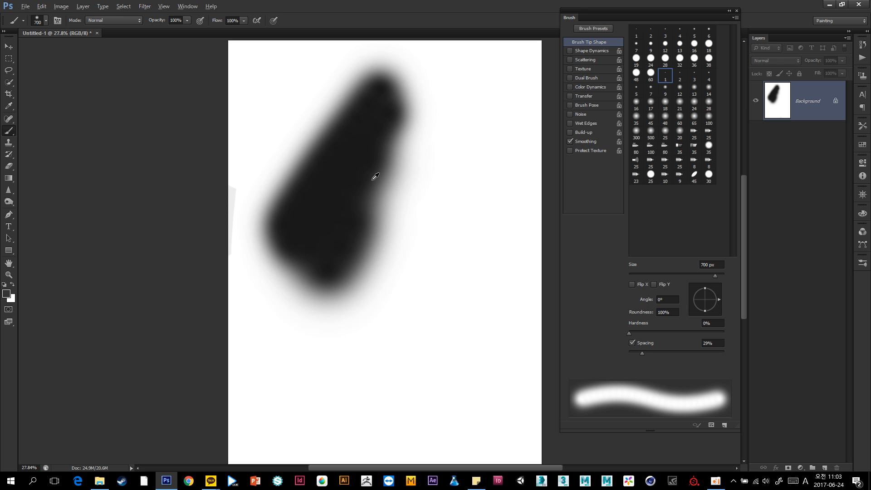
pyautogui.moveTo(398, 141); pyautogui.dragTo(330, 277)
pyautogui.moveTo(377, 197)
pyautogui.mouseDown()
pyautogui.moveTo(406, 208)
pyautogui.moveTo(373, 295)
pyautogui.mouseUp()
pyautogui.moveTo(417, 232); pyautogui.dragTo(414, 321)
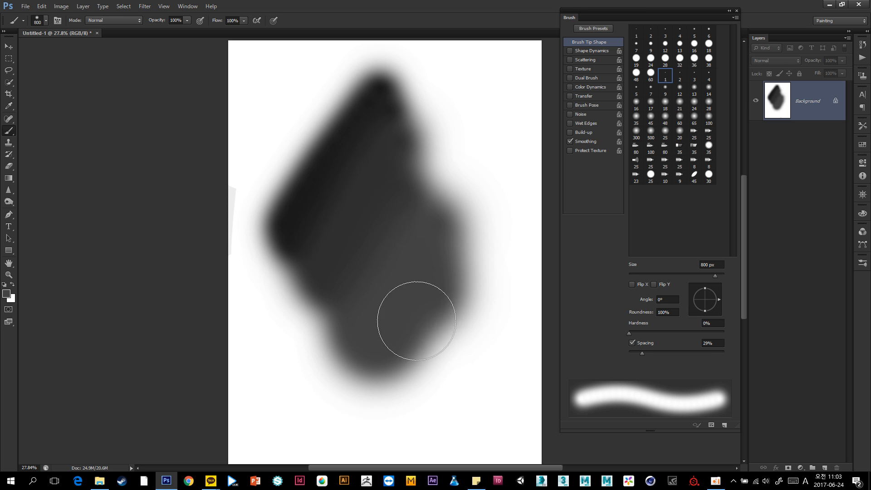
# Step: Sample progressively lighter grays and continue the gradient toward the lower-right corner with 700 px and 600 px soft strokes
pyautogui.keyDown('alt'); pyautogui.click(443, 317); pyautogui.keyUp('alt')
pyautogui.moveTo(465, 261)
pyautogui.mouseDown()
pyautogui.moveTo(415, 368)
pyautogui.moveTo(451, 400)
pyautogui.mouseUp()
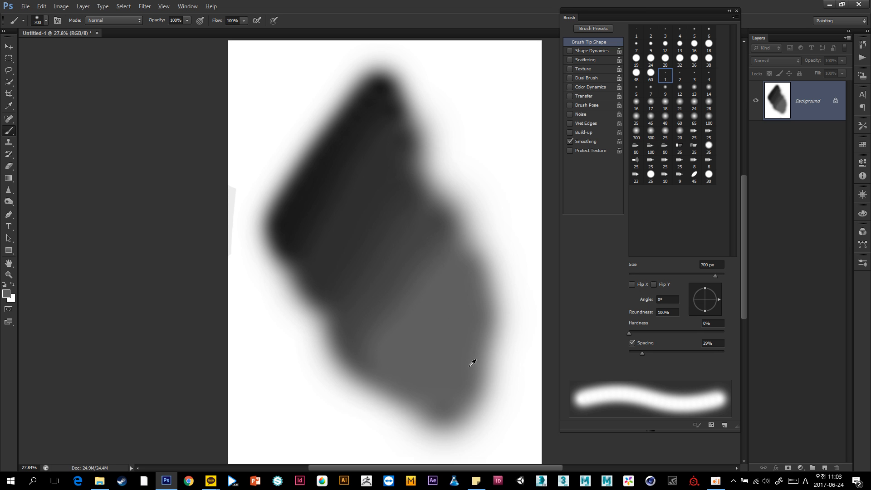
pyautogui.keyDown('alt'); pyautogui.click(474, 367); pyautogui.keyUp('alt')
pyautogui.press('[')
pyautogui.moveTo(488, 330)
pyautogui.mouseDown()
pyautogui.moveTo(449, 406)
pyautogui.moveTo(487, 420)
pyautogui.mouseUp()
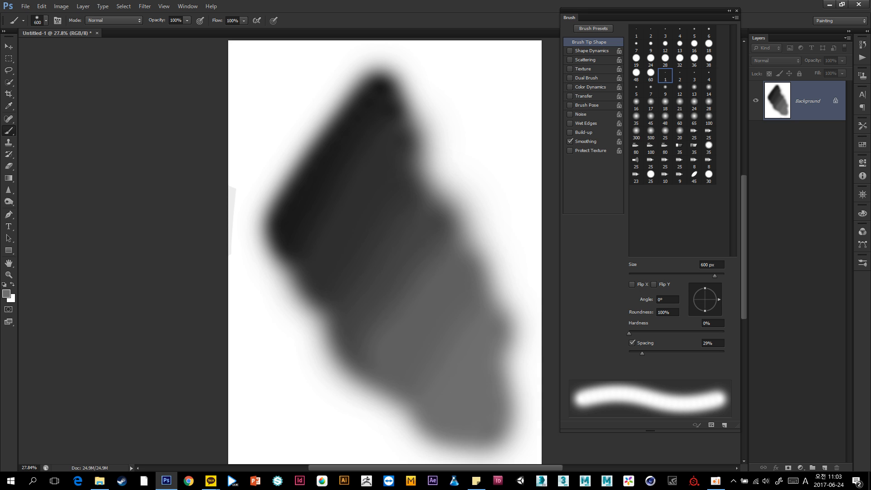
# Step: Sample a darker gray from the shape and blend it through the middle of the gradient with a 700 px soft brush
pyautogui.press(']')
pyautogui.keyDown('alt'); pyautogui.click(394, 245); pyautogui.keyUp('alt')
pyautogui.moveTo(430, 228); pyautogui.dragTo(354, 330)
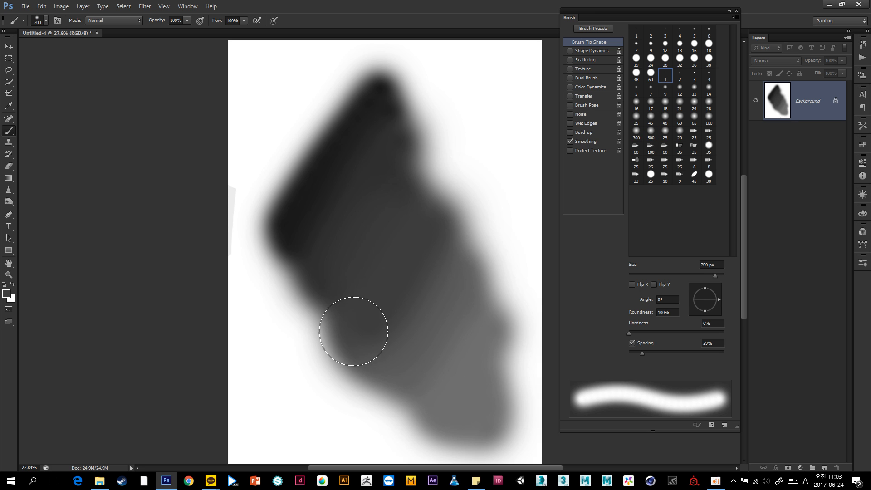
# Step: Sample the dark tone near the shape's top, paint it along the upper-left edge, and reduce the brush to 300 px
pyautogui.keyDown('alt'); pyautogui.click(355, 179); pyautogui.keyUp('alt')
pyautogui.moveTo(355, 150); pyautogui.dragTo(332, 150)
pyautogui.press('[')
pyautogui.moveTo(351, 96)
pyautogui.mouseDown()
pyautogui.moveTo(307, 202)
pyautogui.moveTo(287, 230)
pyautogui.moveTo(363, 90)
pyautogui.moveTo(274, 209)
pyautogui.moveTo(361, 74)
pyautogui.moveTo(264, 220)
pyautogui.mouseUp()
pyautogui.press('[')
pyautogui.press('[')
pyautogui.press('[')
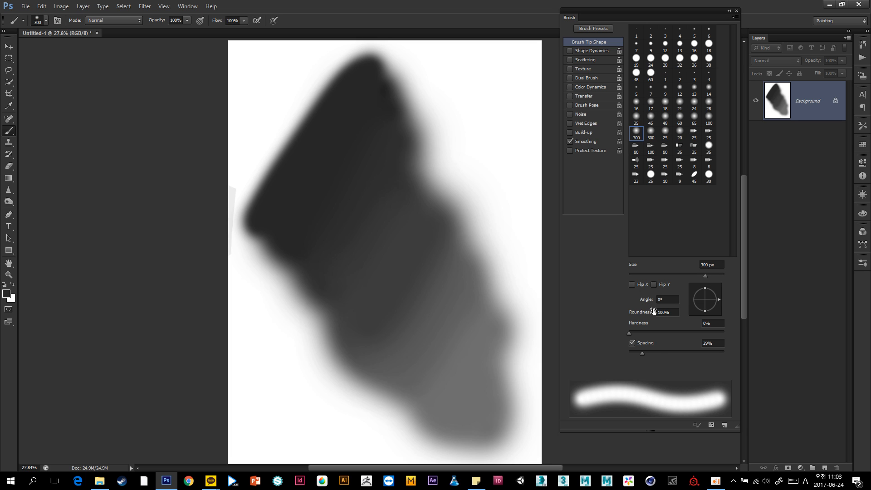
# Step: Set the brush hardness to 100% and erase the soft gradient shape from the canvas
pyautogui.moveTo(641, 329)
pyautogui.mouseDown()
pyautogui.moveTo(720, 336)
pyautogui.moveTo(681, 342)
pyautogui.moveTo(739, 328)
pyautogui.moveTo(557, 339)
pyautogui.moveTo(761, 336)
pyautogui.moveTo(600, 336)
pyautogui.moveTo(743, 334)
pyautogui.mouseUp()
pyautogui.press('e')
pyautogui.moveTo(476, 311)
pyautogui.mouseDown()
pyautogui.moveTo(496, 412)
pyautogui.moveTo(451, 301)
pyautogui.moveTo(393, 65)
pyautogui.moveTo(315, 272)
pyautogui.moveTo(274, 298)
pyautogui.moveTo(245, 217)
pyautogui.mouseUp()
# Step: Try hard 300 px strokes down the left part of the canvas and undo them
pyautogui.press('b')
pyautogui.moveTo(312, 94); pyautogui.dragTo(310, 116)
pyautogui.moveTo(303, 172)
pyautogui.mouseDown()
pyautogui.moveTo(351, 153)
pyautogui.moveTo(274, 282)
pyautogui.moveTo(283, 347)
pyautogui.mouseUp()
pyautogui.hotkey('ctrl', 'z')
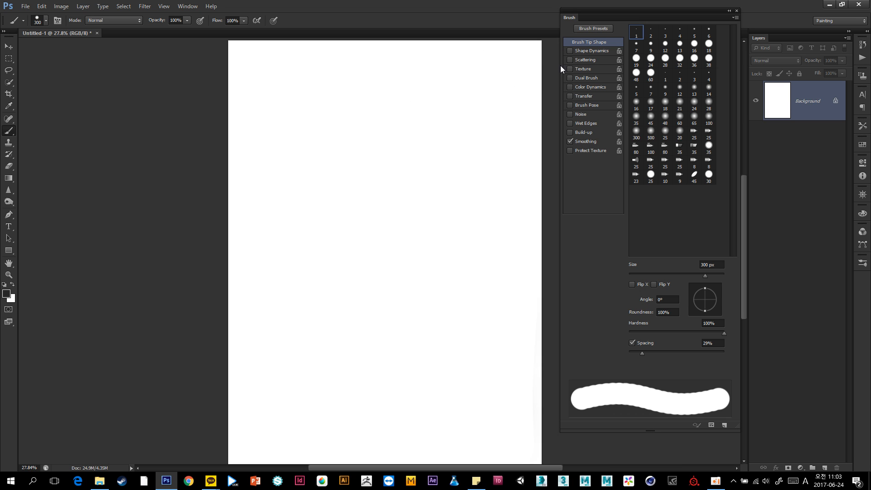
# Step: Turn Shape Dynamics and Transfer on and off to compare their effect on the brush preview
pyautogui.click(590, 51)
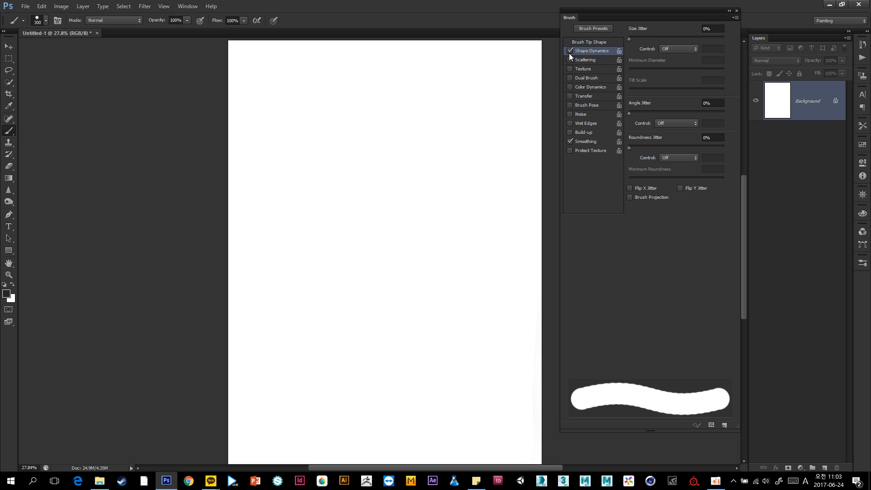
pyautogui.click(570, 51)
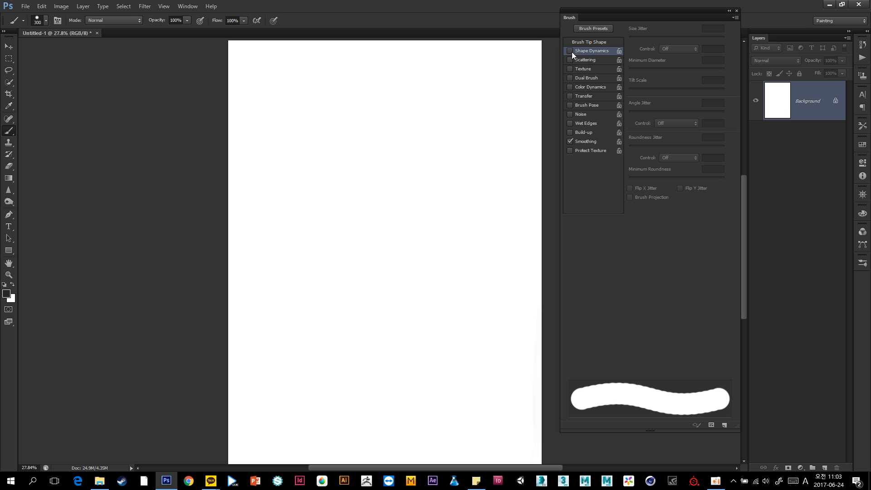
pyautogui.click(572, 94)
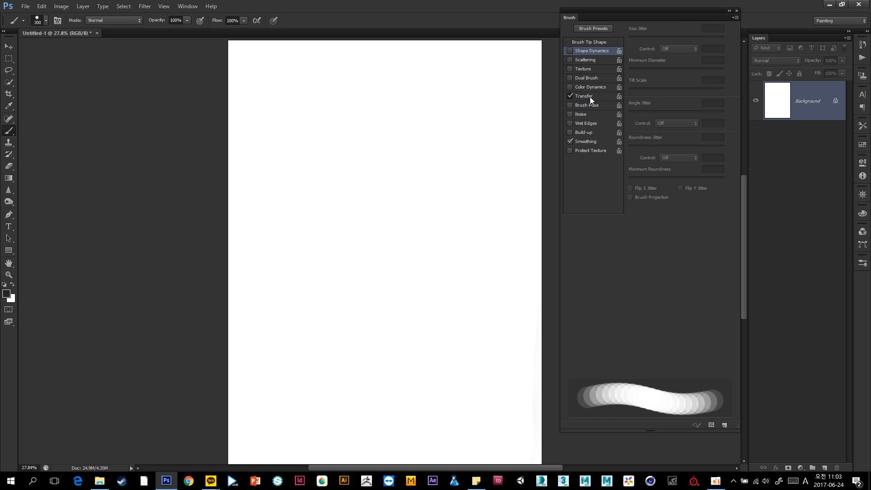
pyautogui.click(589, 96)
pyautogui.click(570, 97)
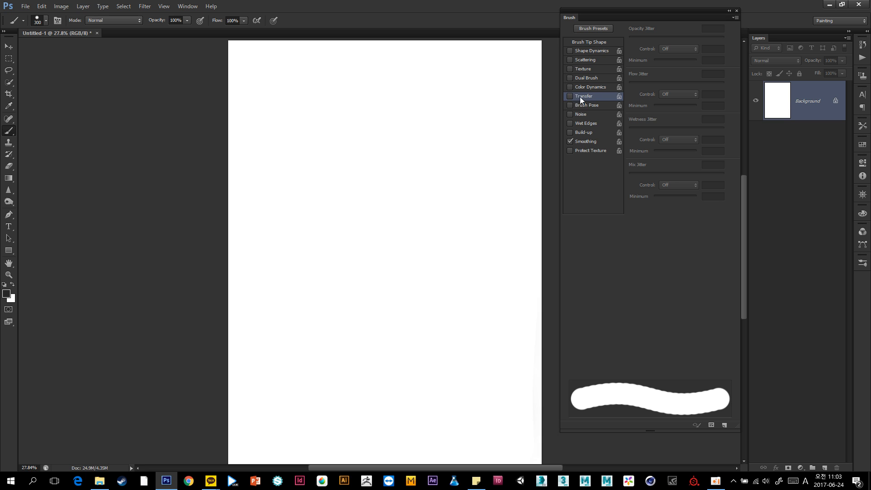
# Step: Enable Transfer for the brush and set the opacity jitter control to Pen Pressure
pyautogui.click(570, 96)
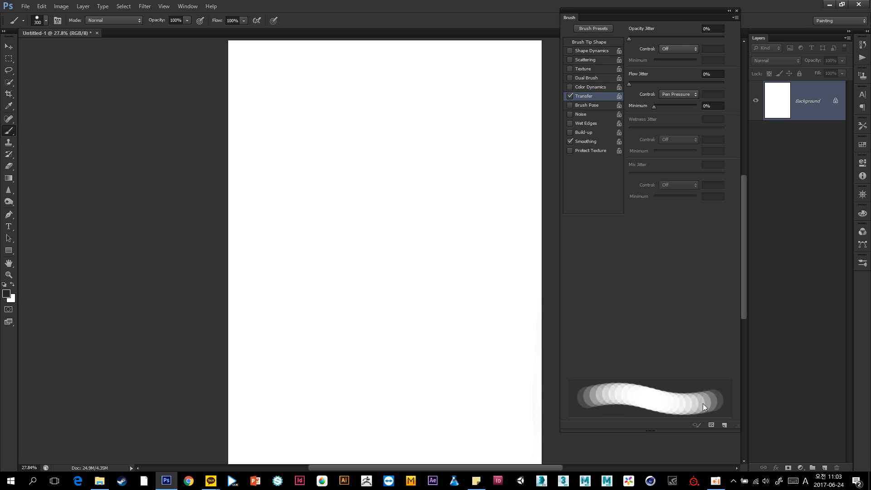
pyautogui.click(680, 49)
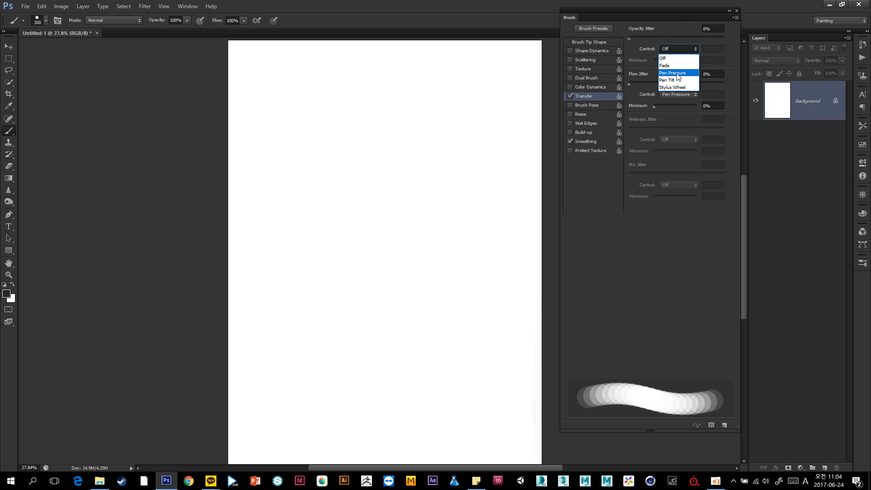
pyautogui.click(680, 73)
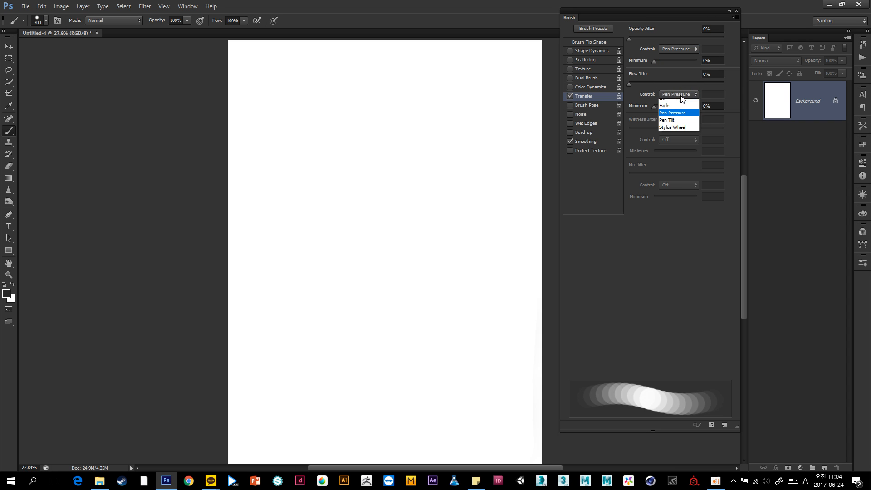
# Step: Test the pressure-controlled opacity with strokes down the right half of the canvas and erase them
pyautogui.moveTo(439, 93)
pyautogui.mouseDown()
pyautogui.moveTo(363, 184)
pyautogui.moveTo(317, 321)
pyautogui.moveTo(381, 404)
pyautogui.moveTo(453, 398)
pyautogui.moveTo(463, 354)
pyautogui.mouseUp()
pyautogui.press('e')
pyautogui.moveTo(417, 129)
pyautogui.mouseDown()
pyautogui.moveTo(470, 305)
pyautogui.moveTo(328, 313)
pyautogui.moveTo(416, 352)
pyautogui.mouseUp()
pyautogui.press('b')
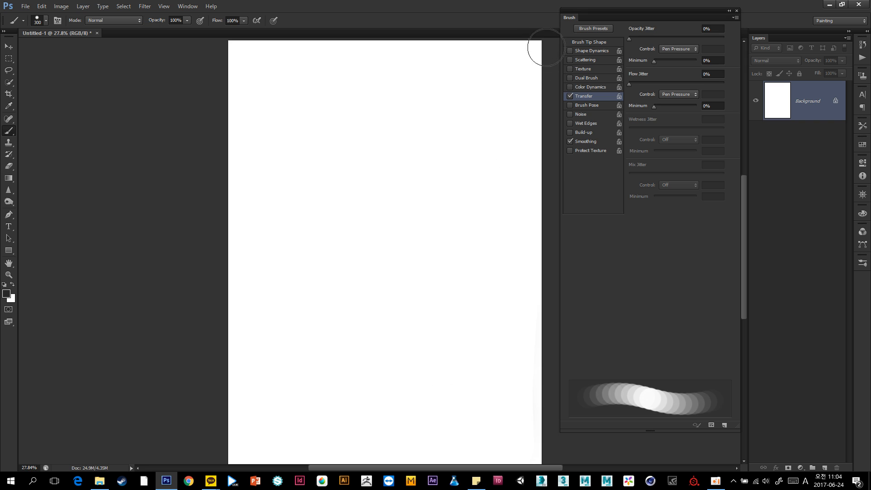
# Step: Set the brush spacing to 1% and try pressure-shaded strokes down and across the canvas, undoing each one
pyautogui.click(588, 41)
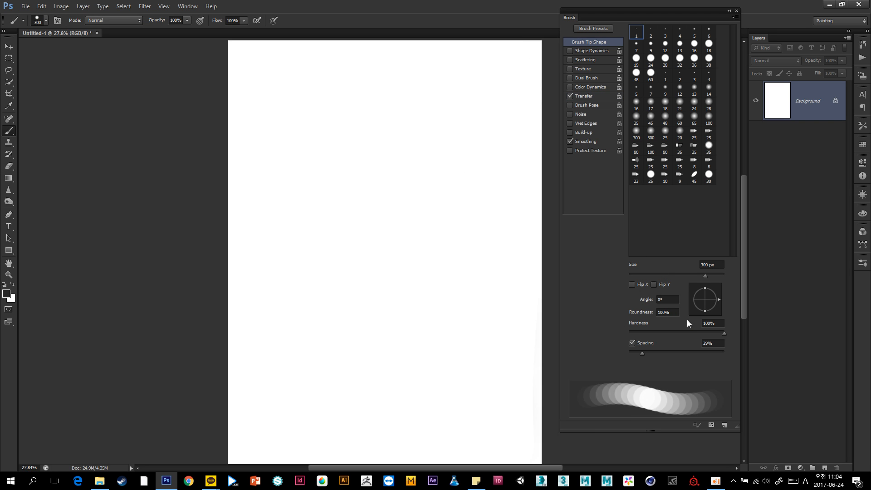
pyautogui.moveTo(643, 352); pyautogui.dragTo(547, 353)
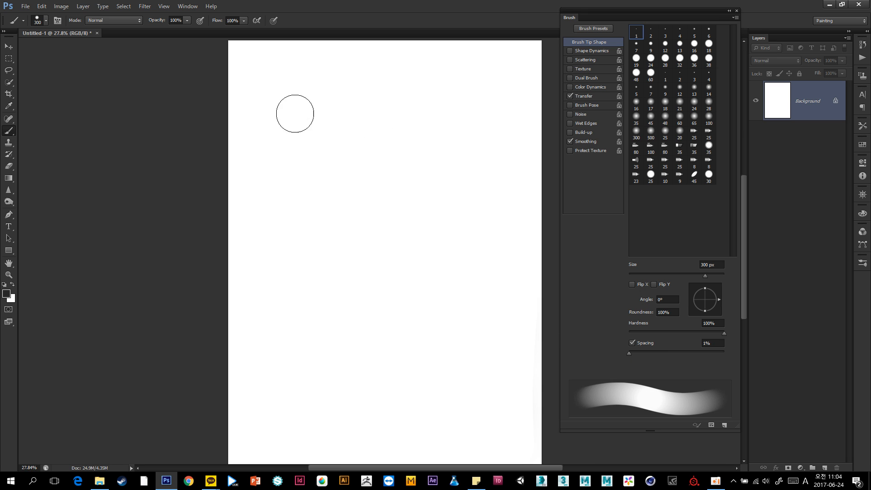
pyautogui.hotkey('ctrl', 'z')
pyautogui.moveTo(394, 83)
pyautogui.mouseDown()
pyautogui.moveTo(335, 142)
pyautogui.moveTo(388, 100)
pyautogui.moveTo(321, 178)
pyautogui.moveTo(327, 249)
pyautogui.moveTo(413, 253)
pyautogui.mouseUp()
pyautogui.hotkey('ctrl', 'z')
pyautogui.hotkey('ctrl', 'z')
pyautogui.hotkey('ctrl', 'z')
pyautogui.hotkey('ctrl', 'z')
pyautogui.moveTo(287, 187); pyautogui.dragTo(498, 113)
pyautogui.hotkey('ctrl', 'z')
# Step: Paint a thin and a much thicker pressure-shaded diagonal stroke, and try a 250 px one below, undoing it
pyautogui.press('[')
pyautogui.press('[')
pyautogui.press('[')
pyautogui.moveTo(303, 151)
pyautogui.mouseDown()
pyautogui.moveTo(476, 87)
pyautogui.moveTo(485, 119)
pyautogui.mouseUp()
pyautogui.hotkey('ctrl', 'z')
pyautogui.press(']')
pyautogui.press(']')
pyautogui.press(']')
pyautogui.press(']')
pyautogui.moveTo(263, 226); pyautogui.dragTo(493, 132)
pyautogui.moveTo(277, 269)
pyautogui.mouseDown()
pyautogui.moveTo(370, 222)
pyautogui.moveTo(475, 186)
pyautogui.mouseUp()
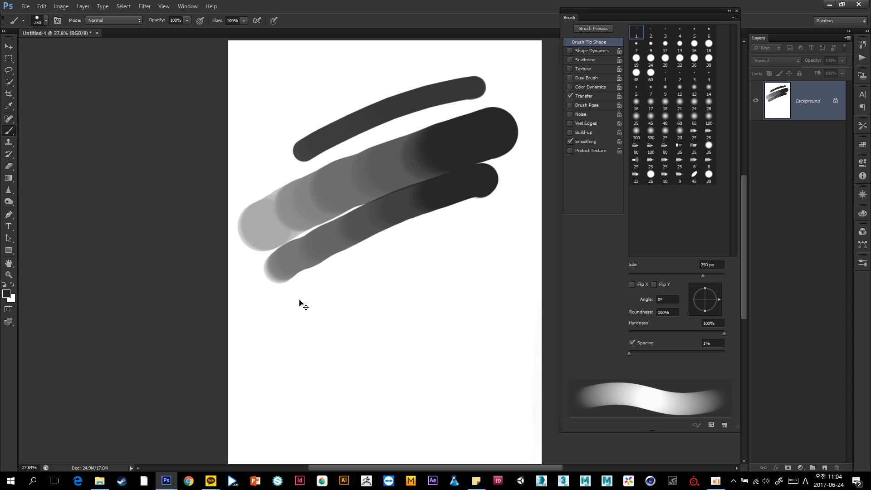
pyautogui.hotkey('ctrl', 'z')
# Step: Add three 400 px pressure-shaded diagonal strokes, two below and one above the existing strokes
pyautogui.moveTo(263, 296)
pyautogui.mouseDown()
pyautogui.moveTo(341, 255)
pyautogui.moveTo(498, 201)
pyautogui.mouseUp()
pyautogui.moveTo(278, 334); pyautogui.dragTo(499, 253)
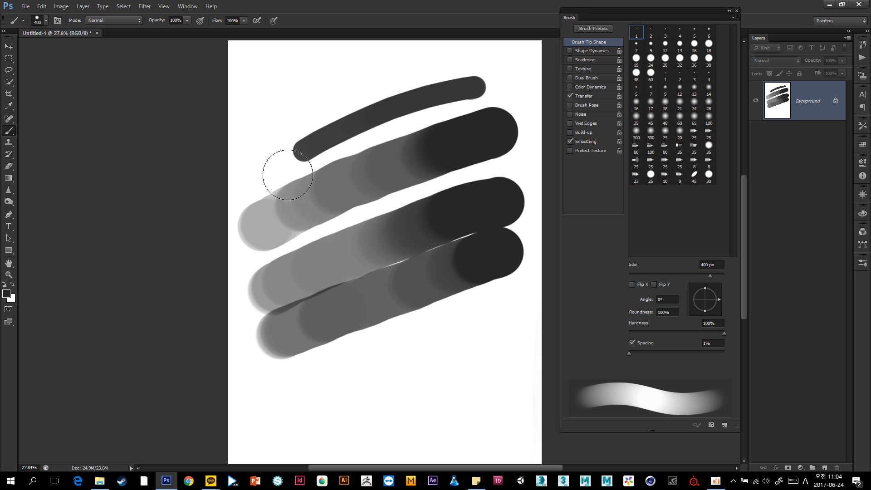
pyautogui.moveTo(273, 127)
pyautogui.mouseDown()
pyautogui.moveTo(352, 83)
pyautogui.moveTo(494, 63)
pyautogui.mouseUp()
# Step: Erase all diagonal strokes with the 500 px eraser and return to the Brush tool
pyautogui.press('e')
pyautogui.click(368, 61)
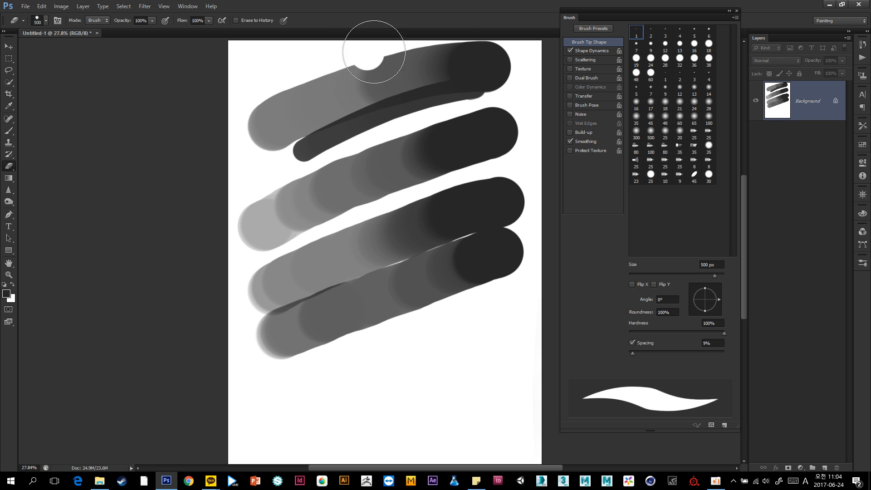
pyautogui.moveTo(374, 51)
pyautogui.mouseDown()
pyautogui.moveTo(366, 136)
pyautogui.moveTo(258, 253)
pyautogui.moveTo(428, 276)
pyautogui.moveTo(329, 225)
pyautogui.mouseUp()
pyautogui.press('b')
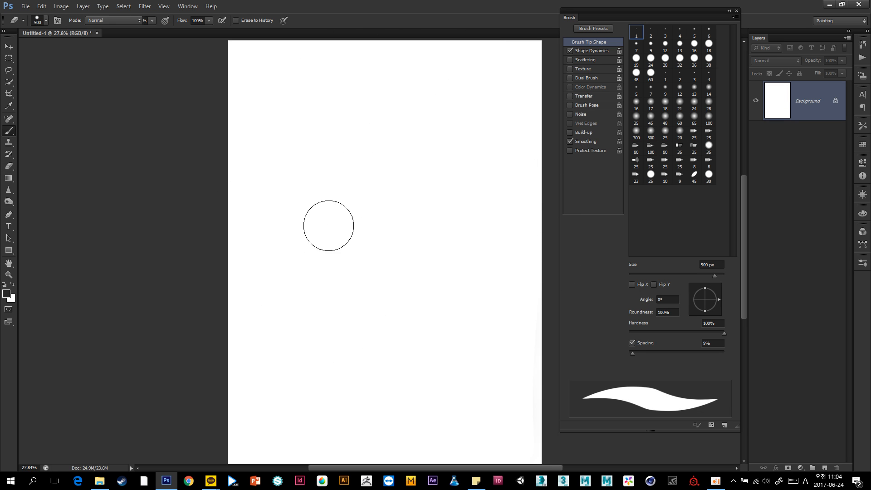
# Step: Paint three stacked 400 px strokes shading from light to dark across the upper canvas, undoing a fourth attempt
pyautogui.moveTo(275, 119)
pyautogui.mouseDown()
pyautogui.moveTo(402, 82)
pyautogui.moveTo(508, 78)
pyautogui.mouseUp()
pyautogui.click(266, 175)
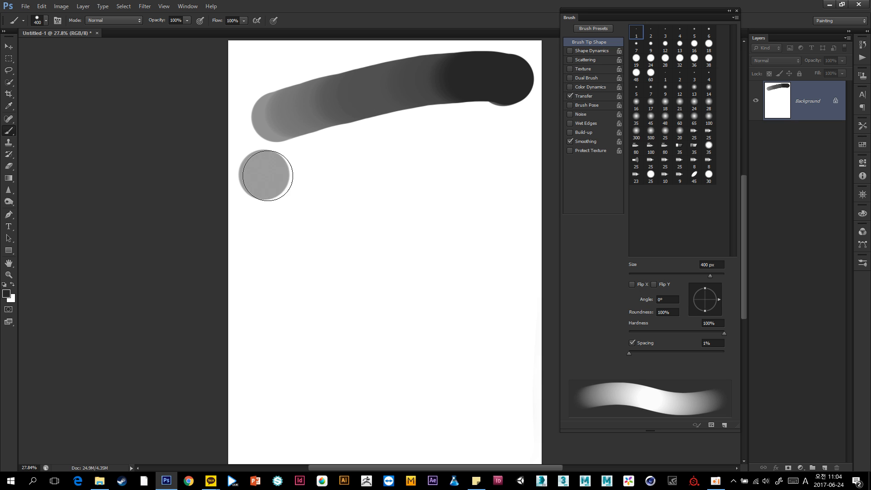
pyautogui.moveTo(266, 176)
pyautogui.mouseDown()
pyautogui.moveTo(451, 136)
pyautogui.moveTo(506, 139)
pyautogui.mouseUp()
pyautogui.moveTo(268, 229)
pyautogui.mouseDown()
pyautogui.moveTo(321, 214)
pyautogui.moveTo(497, 194)
pyautogui.mouseUp()
pyautogui.moveTo(277, 273); pyautogui.dragTo(485, 257)
pyautogui.hotkey('ctrl', 'z')
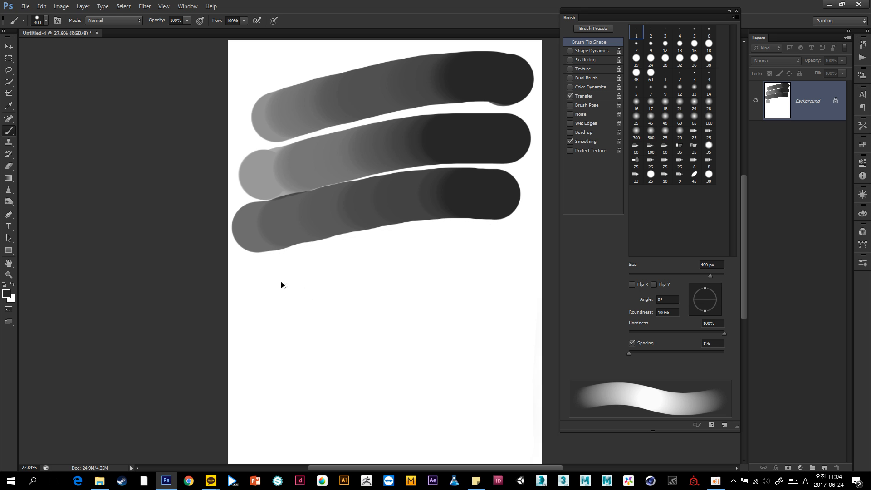
# Step: Add two more light-to-dark 400 px strokes below the upper three, undoing one failed attempt between them
pyautogui.moveTo(263, 279); pyautogui.dragTo(493, 260)
pyautogui.moveTo(276, 334)
pyautogui.mouseDown()
pyautogui.moveTo(404, 308)
pyautogui.moveTo(395, 311)
pyautogui.mouseUp()
pyautogui.hotkey('ctrl', 'z')
pyautogui.moveTo(270, 354); pyautogui.dragTo(504, 334)
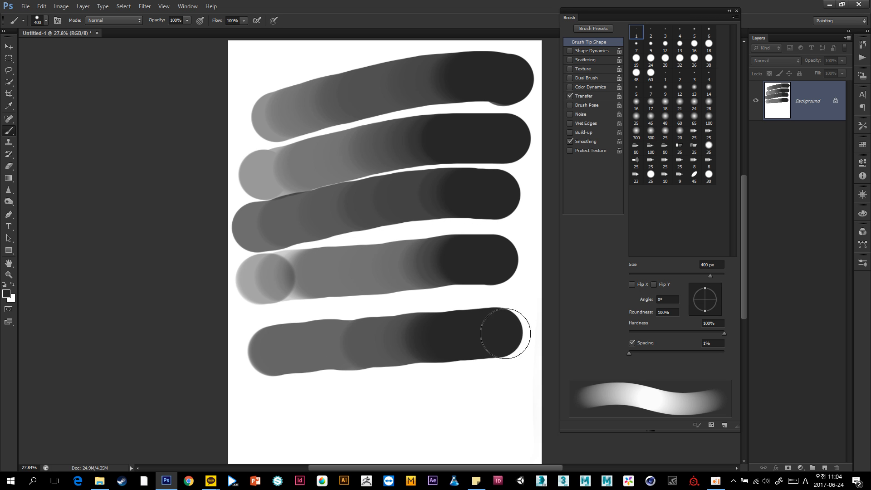
# Step: Erase the five light-to-dark strokes and switch back to the Brush tool
pyautogui.press('e')
pyautogui.moveTo(509, 132)
pyautogui.mouseDown()
pyautogui.moveTo(504, 381)
pyautogui.moveTo(452, 325)
pyautogui.moveTo(383, 312)
pyautogui.moveTo(327, 91)
pyautogui.moveTo(287, 74)
pyautogui.mouseUp()
pyautogui.press('b')
# Step: Try several light-to-dark pressure strokes across the upper canvas, undoing each one
pyautogui.click(300, 159)
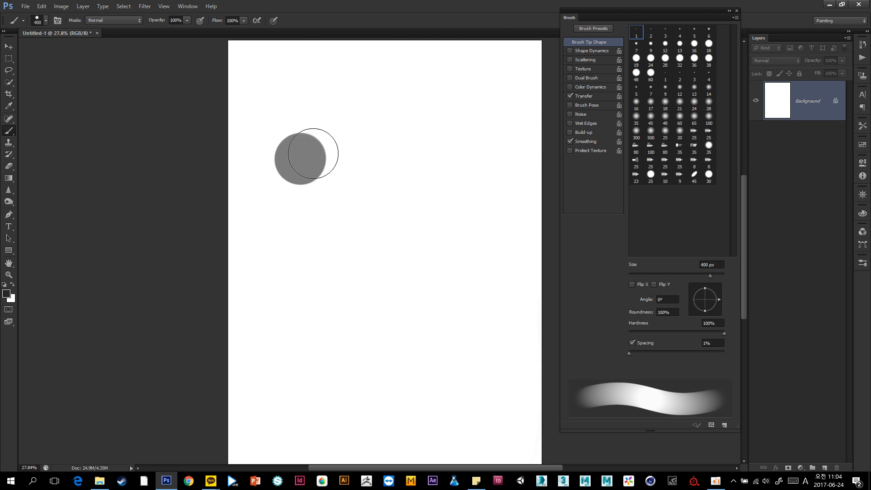
pyautogui.moveTo(313, 153); pyautogui.dragTo(509, 97)
pyautogui.hotkey('ctrl', 'z')
pyautogui.moveTo(292, 148)
pyautogui.mouseDown()
pyautogui.moveTo(390, 109)
pyautogui.moveTo(501, 93)
pyautogui.mouseUp()
pyautogui.hotkey('ctrl', 'z')
pyautogui.moveTo(269, 175)
pyautogui.mouseDown()
pyautogui.moveTo(291, 156)
pyautogui.moveTo(414, 115)
pyautogui.moveTo(487, 106)
pyautogui.mouseUp()
pyautogui.hotkey('ctrl', 'z')
pyautogui.moveTo(279, 185); pyautogui.dragTo(476, 129)
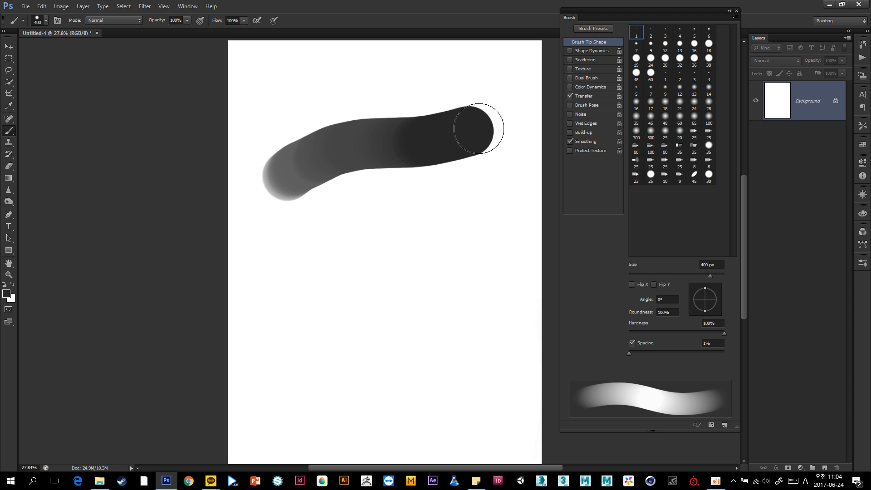
pyautogui.hotkey('ctrl', 'z')
pyautogui.moveTo(263, 142); pyautogui.dragTo(491, 94)
pyautogui.hotkey('ctrl', 'z')
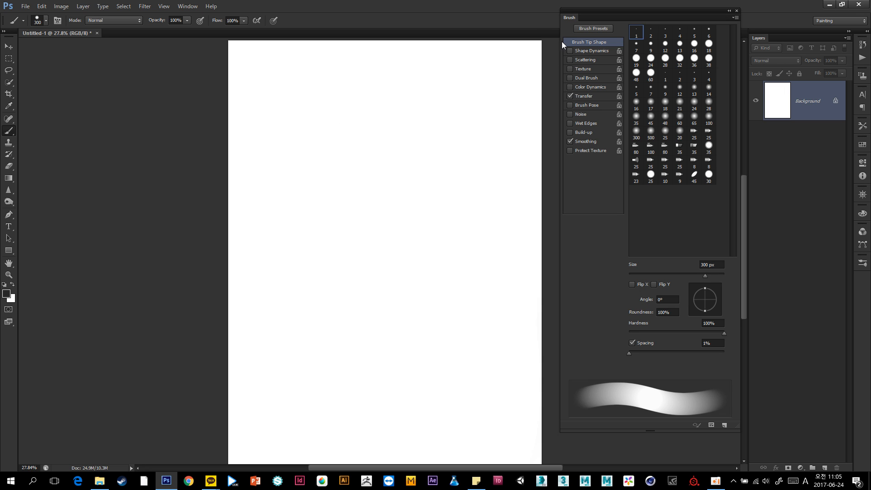
# Step: Enable Shape Dynamics for the brush and set the Size Jitter control to Pen Pressure
pyautogui.click(572, 52)
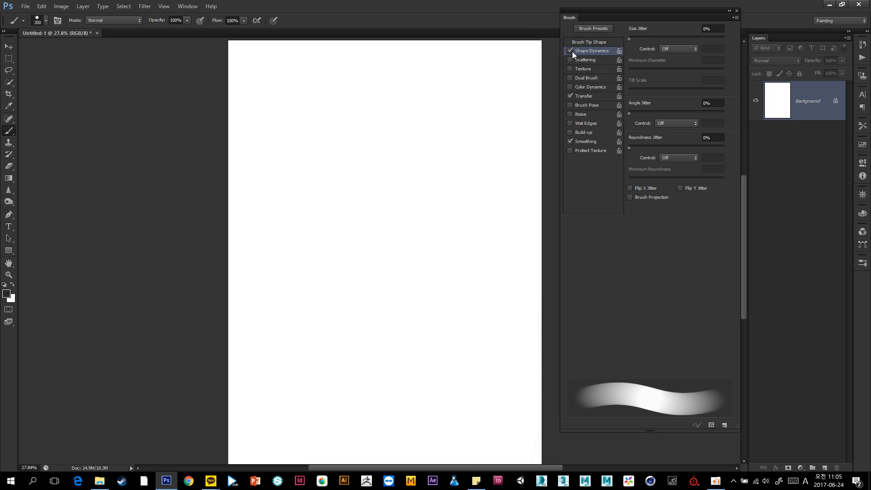
pyautogui.click(673, 49)
pyautogui.click(678, 73)
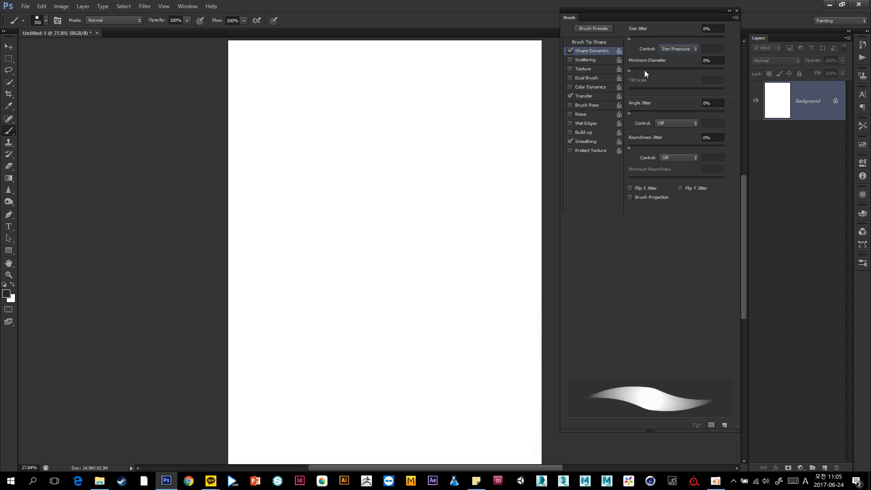
# Step: Reduce the brush to 200 px and try several pressure-sized curved strokes down the upper canvas, undoing each one
pyautogui.moveTo(461, 85); pyautogui.dragTo(439, 104)
pyautogui.hotkey('ctrl', 'z')
pyautogui.press('[')
pyautogui.press('[')
pyautogui.moveTo(487, 85)
pyautogui.mouseDown()
pyautogui.moveTo(377, 138)
pyautogui.moveTo(309, 233)
pyautogui.moveTo(298, 224)
pyautogui.moveTo(375, 186)
pyautogui.moveTo(489, 92)
pyautogui.moveTo(363, 185)
pyautogui.moveTo(334, 301)
pyautogui.mouseUp()
pyautogui.hotkey('ctrl', 'z')
pyautogui.press('[')
pyautogui.hotkey('ctrl', 'z')
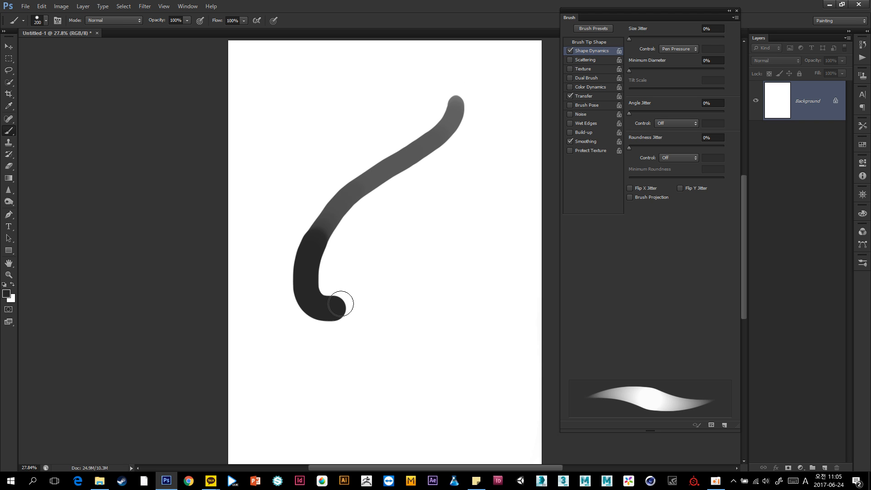
pyautogui.hotkey('ctrl', 'z')
pyautogui.moveTo(463, 94)
pyautogui.mouseDown()
pyautogui.moveTo(394, 165)
pyautogui.moveTo(390, 310)
pyautogui.mouseUp()
pyautogui.hotkey('ctrl', 'z')
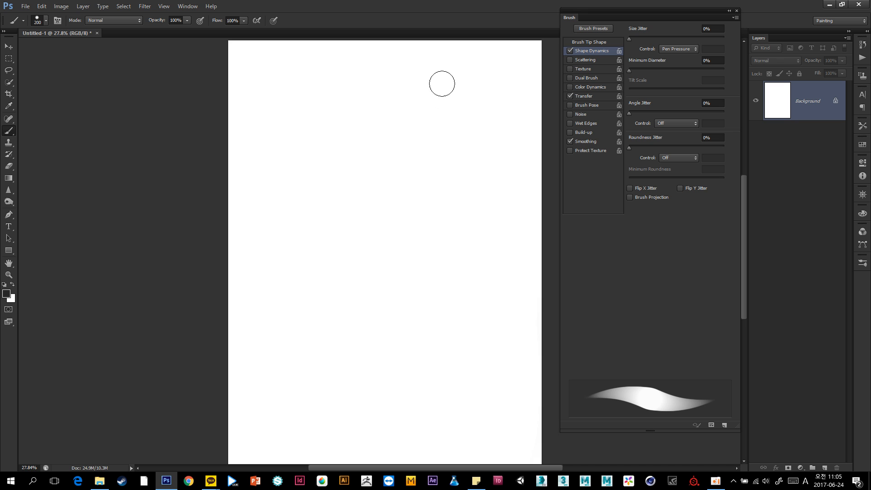
pyautogui.moveTo(426, 121)
pyautogui.mouseDown()
pyautogui.moveTo(317, 278)
pyautogui.moveTo(464, 266)
pyautogui.mouseUp()
pyautogui.hotkey('ctrl', 'z')
# Step: Enlarge the brush to 300 px and paint a mass of heavy overlapping dark strokes across the upper canvas
pyautogui.press(']')
pyautogui.moveTo(391, 112)
pyautogui.mouseDown()
pyautogui.moveTo(298, 142)
pyautogui.moveTo(421, 143)
pyautogui.mouseUp()
pyautogui.moveTo(373, 169)
pyautogui.mouseDown()
pyautogui.moveTo(393, 280)
pyautogui.moveTo(310, 348)
pyautogui.mouseUp()
pyautogui.moveTo(294, 252); pyautogui.dragTo(277, 357)
pyautogui.moveTo(322, 179); pyautogui.dragTo(351, 252)
pyautogui.moveTo(460, 136); pyautogui.dragTo(463, 208)
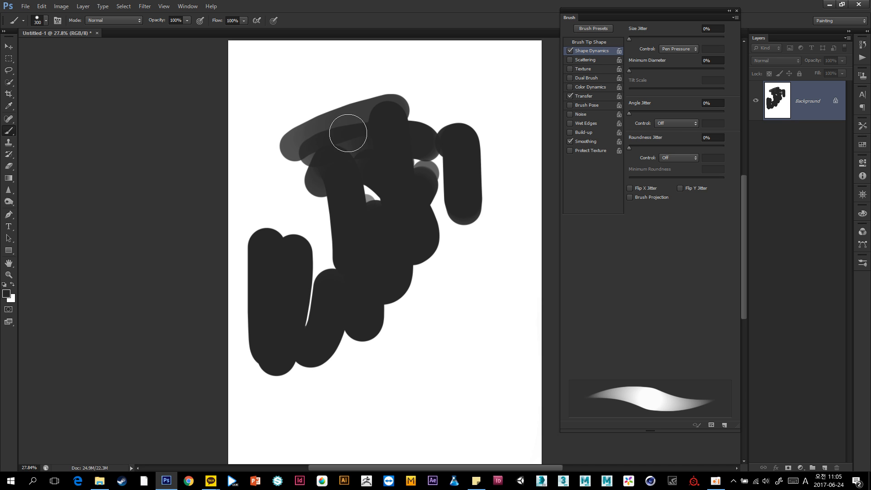
pyautogui.moveTo(346, 132)
pyautogui.mouseDown()
pyautogui.moveTo(319, 157)
pyautogui.moveTo(393, 137)
pyautogui.moveTo(353, 186)
pyautogui.mouseUp()
pyautogui.keyDown('alt'); pyautogui.keyDown('shift'); pyautogui.rightClick(380, 182); pyautogui.keyUp('shift'); pyautogui.keyUp('alt')
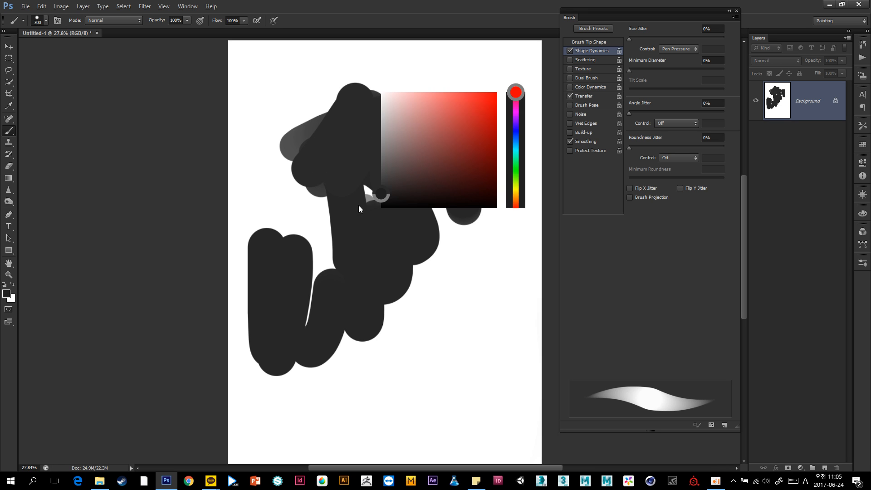
# Step: Erase the overlapping dark strokes and switch back to the Brush tool
pyautogui.press('e')
pyautogui.moveTo(317, 113)
pyautogui.mouseDown()
pyautogui.moveTo(249, 303)
pyautogui.moveTo(366, 218)
pyautogui.moveTo(403, 330)
pyautogui.moveTo(290, 346)
pyautogui.moveTo(334, 362)
pyautogui.mouseUp()
pyautogui.press('b')
pyautogui.press('e')
pyautogui.press('b')
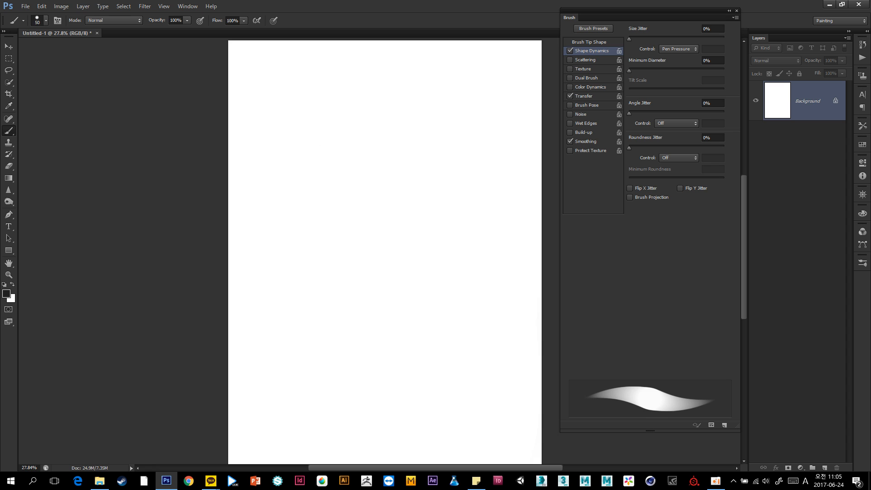
# Step: Reduce the brush to 10 px and draw thin pressure-tapered lines across the upper canvas, undoing the unwanted attempts
pyautogui.press('[')
pyautogui.press('[')
pyautogui.press('[')
pyautogui.moveTo(263, 158); pyautogui.dragTo(388, 126)
pyautogui.hotkey('ctrl', 'z')
pyautogui.press('[')
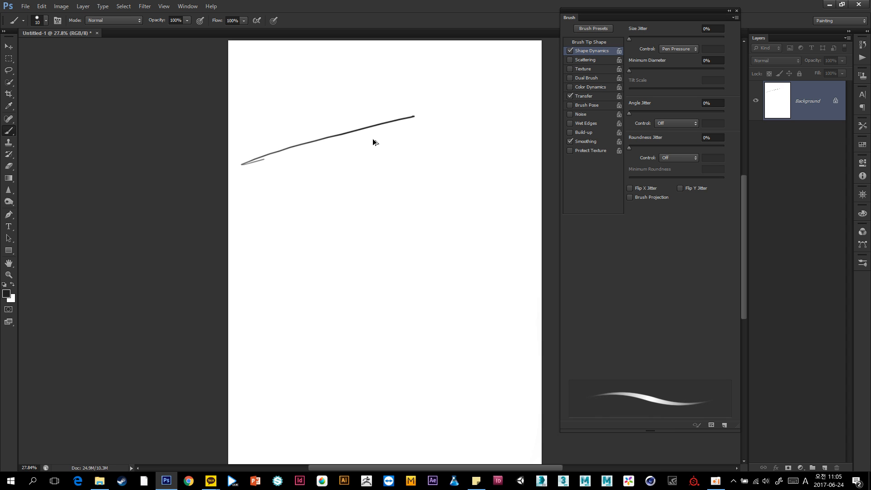
pyautogui.hotkey('ctrl', 'z')
pyautogui.moveTo(279, 160)
pyautogui.mouseDown()
pyautogui.moveTo(365, 126)
pyautogui.moveTo(412, 145)
pyautogui.mouseUp()
pyautogui.hotkey('ctrl', 'z')
pyautogui.moveTo(342, 113); pyautogui.dragTo(450, 177)
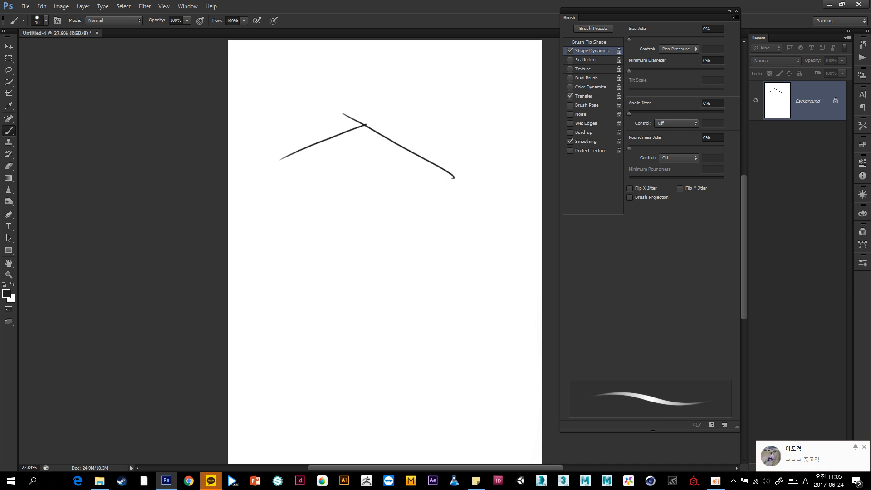
# Step: Dismiss the chat notification and erase the thin test lines from the canvas
pyautogui.click(862, 447)
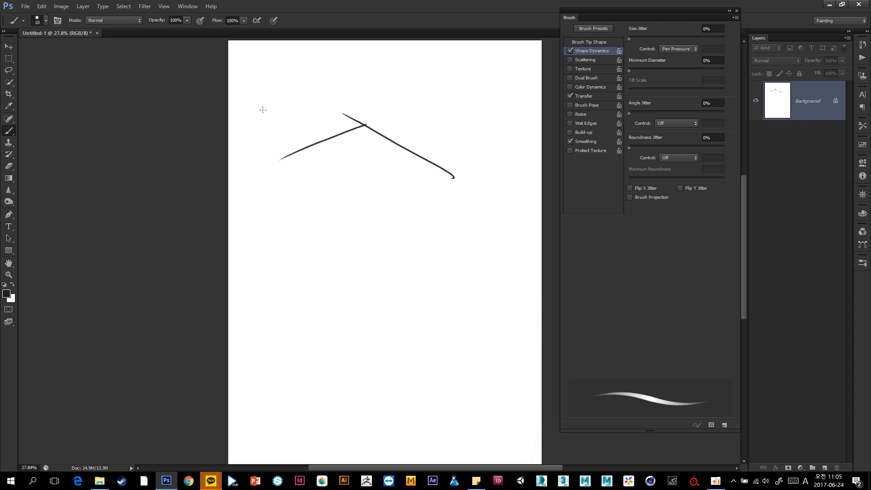
pyautogui.press('e')
pyautogui.moveTo(344, 131)
pyautogui.mouseDown()
pyautogui.moveTo(381, 142)
pyautogui.moveTo(429, 193)
pyautogui.mouseUp()
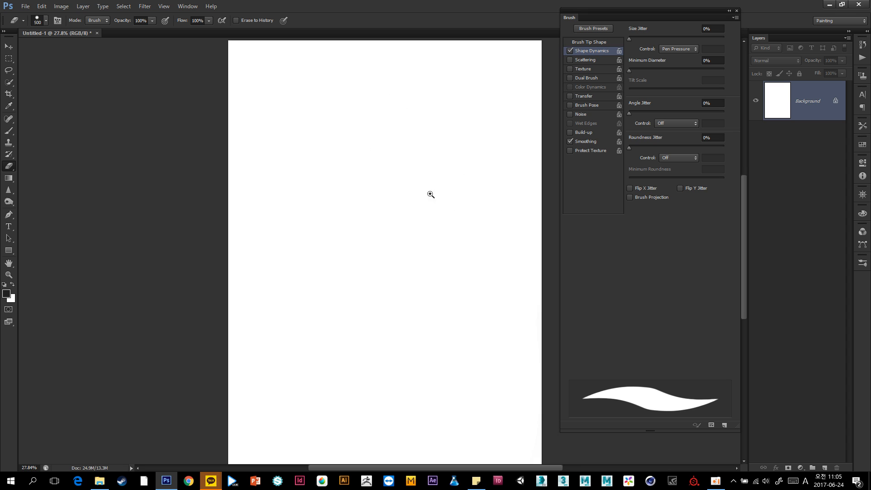
# Step: Draw a box's diamond-shaped top face and its three downward edges with the 10 px brush, undoing unwanted lines
pyautogui.scroll(3, 430, 192)
pyautogui.press('b')
pyautogui.moveTo(105, 181)
pyautogui.mouseDown()
pyautogui.moveTo(282, 121)
pyautogui.moveTo(389, 188)
pyautogui.mouseUp()
pyautogui.hotkey('ctrl', 'z')
pyautogui.moveTo(252, 119)
pyautogui.mouseDown()
pyautogui.moveTo(402, 184)
pyautogui.moveTo(247, 257)
pyautogui.mouseUp()
pyautogui.hotkey('ctrl', 'z')
pyautogui.moveTo(173, 196); pyautogui.dragTo(299, 267)
pyautogui.moveTo(261, 211); pyautogui.dragTo(254, 421)
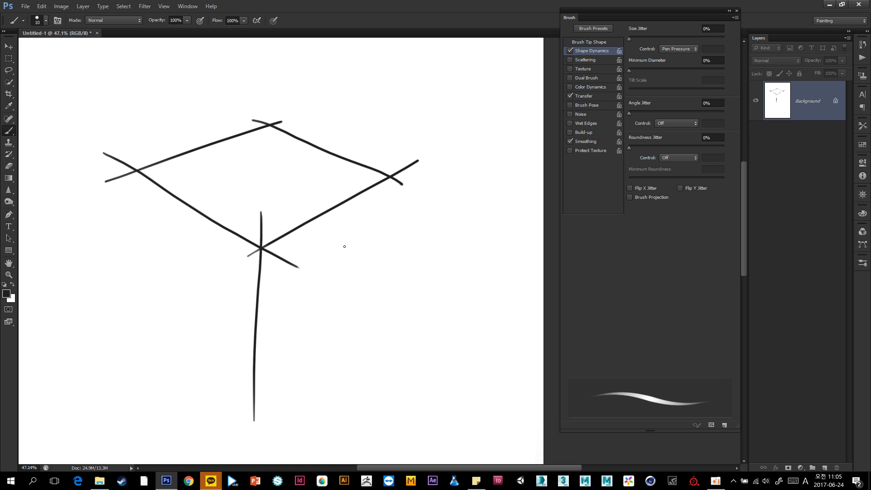
pyautogui.moveTo(408, 140); pyautogui.dragTo(335, 352)
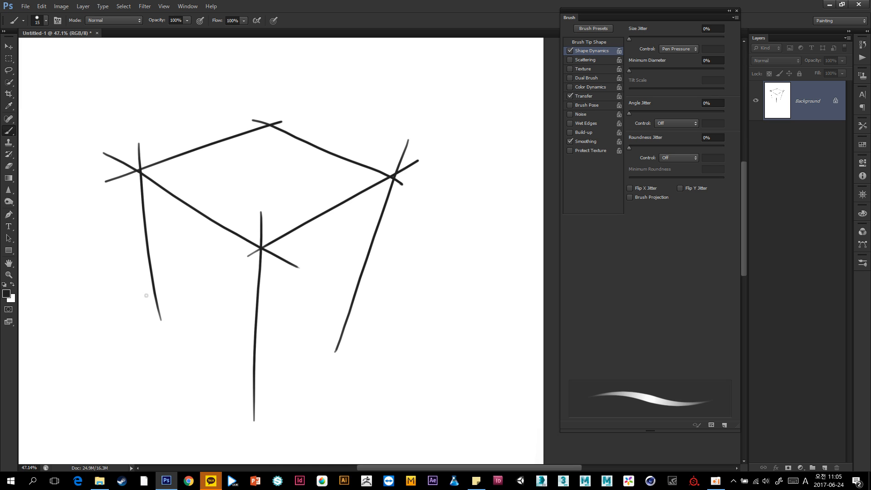
# Step: Close the box with two thicker bottom edges using a brush of up to 20 px, undoing the failed attempts
pyautogui.press(']')
pyautogui.moveTo(136, 295); pyautogui.dragTo(284, 437)
pyautogui.hotkey('ctrl', 'z')
pyautogui.moveTo(144, 282)
pyautogui.mouseDown()
pyautogui.moveTo(261, 434)
pyautogui.moveTo(368, 308)
pyautogui.mouseUp()
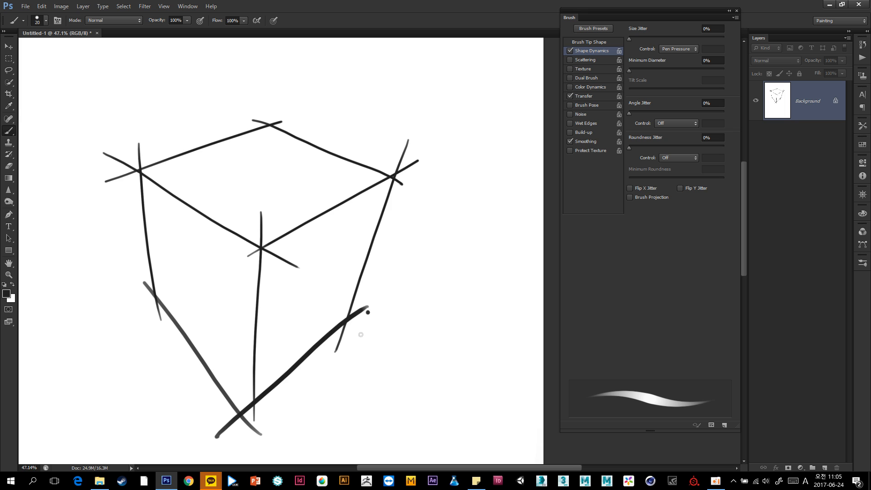
pyautogui.hotkey('ctrl', 'z')
pyautogui.moveTo(253, 427)
pyautogui.mouseDown()
pyautogui.moveTo(350, 336)
pyautogui.moveTo(249, 424)
pyautogui.mouseUp()
pyautogui.hotkey('ctrl', 'z')
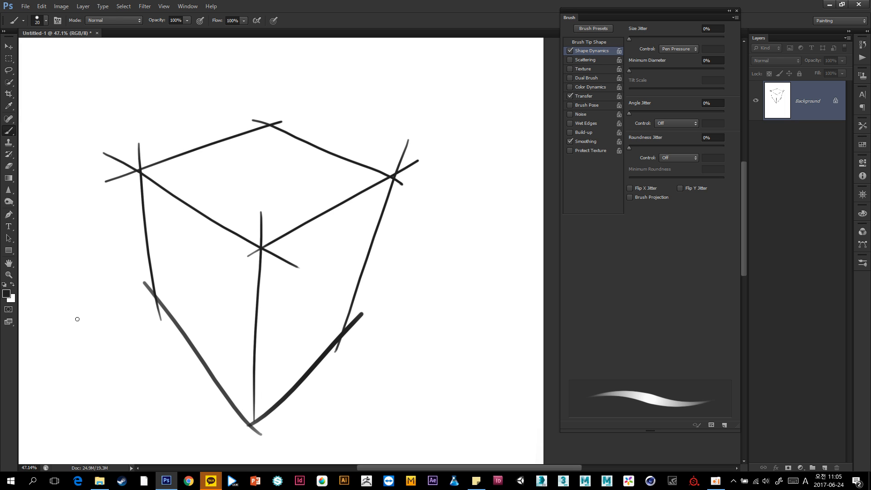
# Step: Change the foreground colour to a slightly lighter dark grey
pyautogui.click(6, 294)
pyautogui.moveTo(497, 331)
pyautogui.mouseDown()
pyautogui.moveTo(486, 320)
pyautogui.moveTo(487, 331)
pyautogui.mouseUp()
pyautogui.click(702, 243)
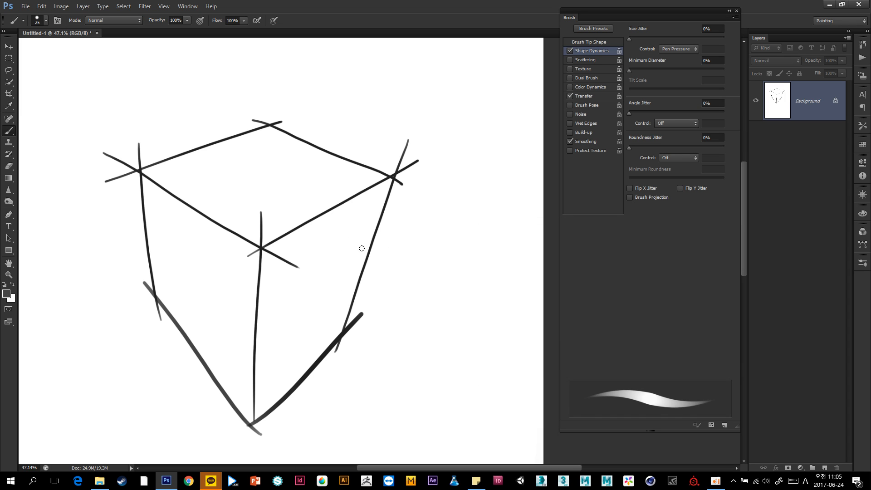
# Step: Try shading the box's right face with broad grey strokes and undo them
pyautogui.moveTo(363, 197); pyautogui.dragTo(316, 273)
pyautogui.hotkey('ctrl', 'z')
pyautogui.hotkey('ctrl', 'z')
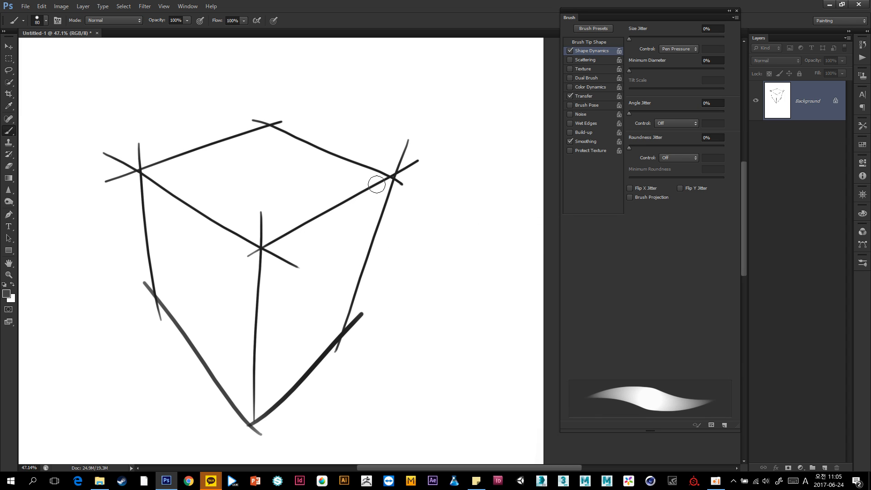
# Step: Scribble loose thin grey lines above and along the right side of the box with a 10 px, slightly reduced brush
pyautogui.press('[')
pyautogui.press('[')
pyautogui.press('[')
pyautogui.press('[')
pyautogui.press('[')
pyautogui.press('[')
pyautogui.moveTo(212, 116); pyautogui.dragTo(332, 71)
pyautogui.moveTo(283, 97); pyautogui.dragTo(340, 84)
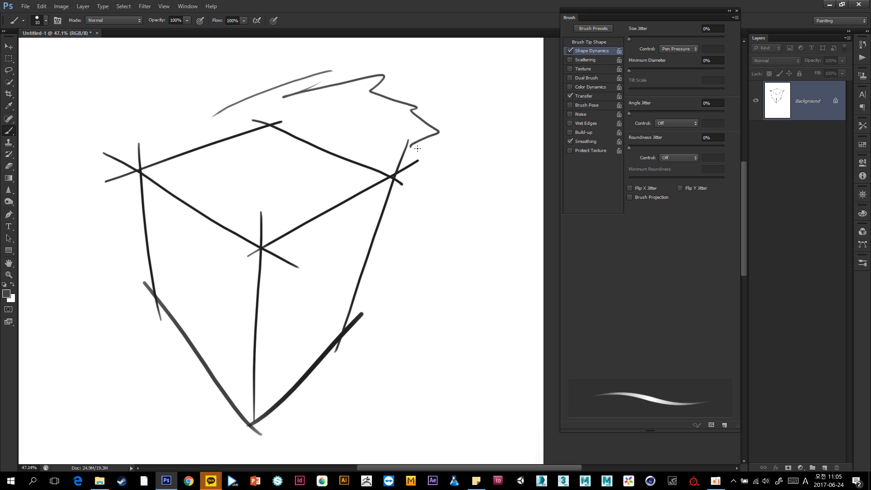
pyautogui.moveTo(417, 148); pyautogui.dragTo(410, 192)
pyautogui.moveTo(405, 169)
pyautogui.mouseDown()
pyautogui.moveTo(412, 282)
pyautogui.moveTo(379, 363)
pyautogui.moveTo(385, 345)
pyautogui.mouseUp()
pyautogui.press('[')
pyautogui.moveTo(437, 235); pyautogui.dragTo(377, 418)
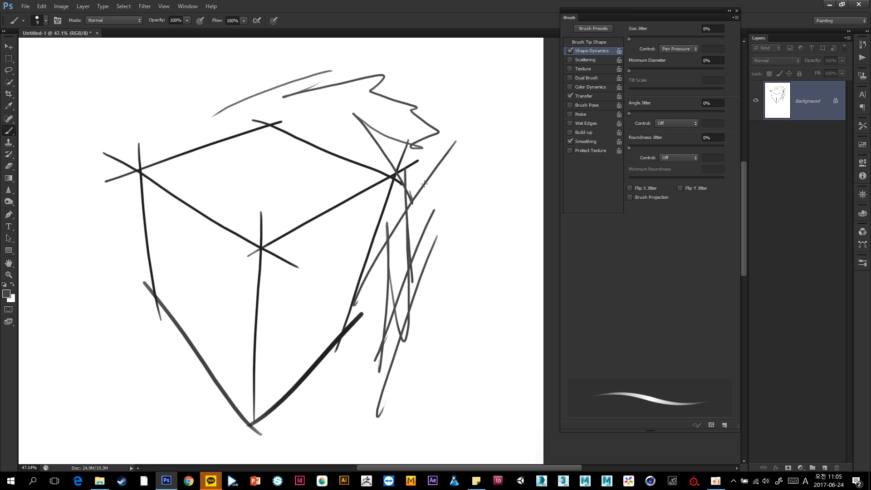
# Step: Erase the box and the scribbled lines, and switch back to the Brush tool
pyautogui.press('e')
pyautogui.moveTo(457, 167)
pyautogui.mouseDown()
pyautogui.moveTo(416, 202)
pyautogui.moveTo(296, 393)
pyautogui.moveTo(171, 204)
pyautogui.moveTo(136, 176)
pyautogui.mouseUp()
pyautogui.press('b')
# Step: Try one thin stroke on the cleared canvas, undo it, and enlarge the brush to 125 px
pyautogui.moveTo(213, 53)
pyautogui.mouseDown()
pyautogui.moveTo(169, 157)
pyautogui.moveTo(239, 183)
pyautogui.mouseUp()
pyautogui.hotkey('ctrl', 'z')
pyautogui.press(']')
pyautogui.press(']')
pyautogui.press(']')
pyautogui.press(']')
pyautogui.press(']')
pyautogui.press(']')
pyautogui.press(']')
pyautogui.press(']')
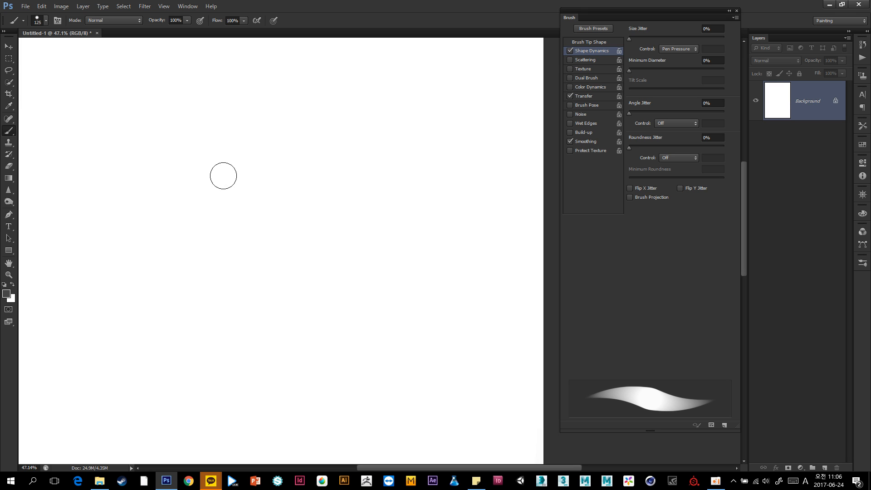
# Step: Turn off Transfer and try size-only pressure strokes at 50 px and 20 px, undoing both
pyautogui.click(570, 96)
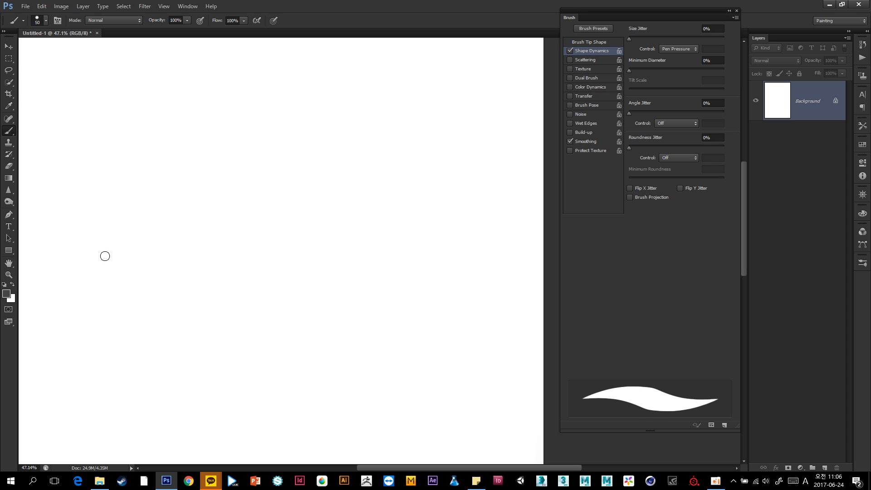
pyautogui.moveTo(104, 256); pyautogui.dragTo(373, 121)
pyautogui.hotkey('ctrl', 'z')
pyautogui.press('[')
pyautogui.press('[')
pyautogui.press('[')
pyautogui.moveTo(87, 295); pyautogui.dragTo(321, 80)
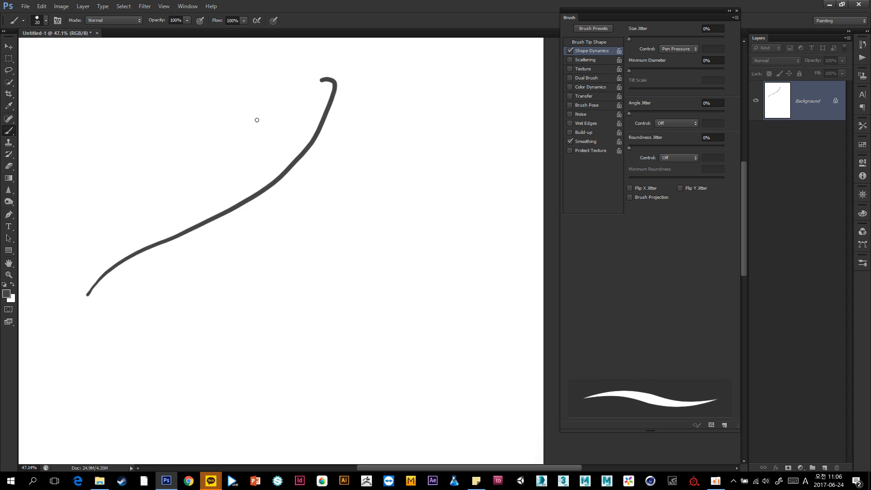
pyautogui.hotkey('ctrl', 'z')
# Step: Enlarge the brush to 70 px and try a long S-shaped stroke without Transfer, undoing it
pyautogui.press(']')
pyautogui.press(']')
pyautogui.press(']')
pyautogui.press(']')
pyautogui.press(']')
pyautogui.moveTo(383, 84)
pyautogui.mouseDown()
pyautogui.moveTo(278, 175)
pyautogui.moveTo(142, 364)
pyautogui.mouseUp()
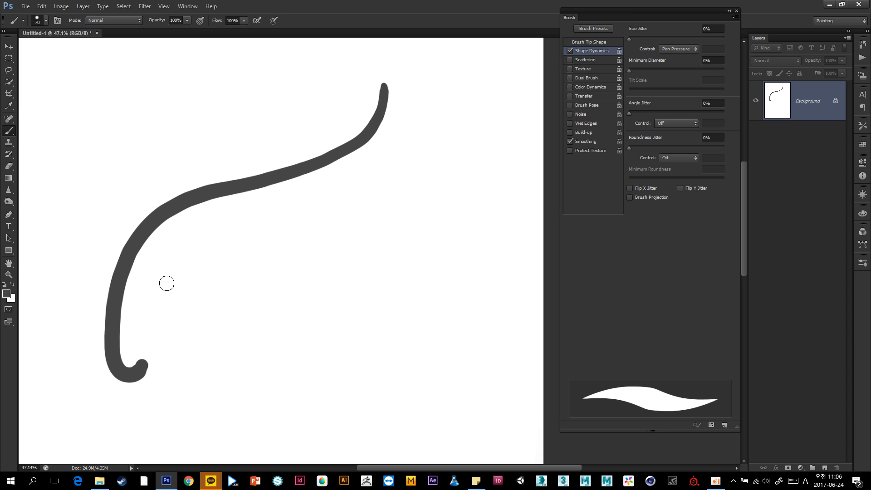
pyautogui.hotkey('ctrl', 'z')
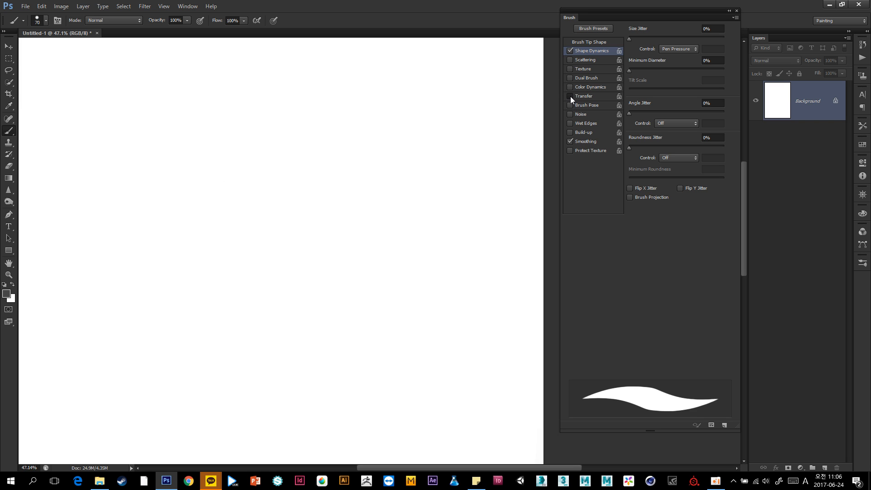
# Step: Turn Transfer on and Shape Dynamics off, and try a 100 px diagonal stroke, undoing it
pyautogui.click(570, 96)
pyautogui.click(570, 51)
pyautogui.press(']')
pyautogui.press(']')
pyautogui.moveTo(91, 252); pyautogui.dragTo(340, 123)
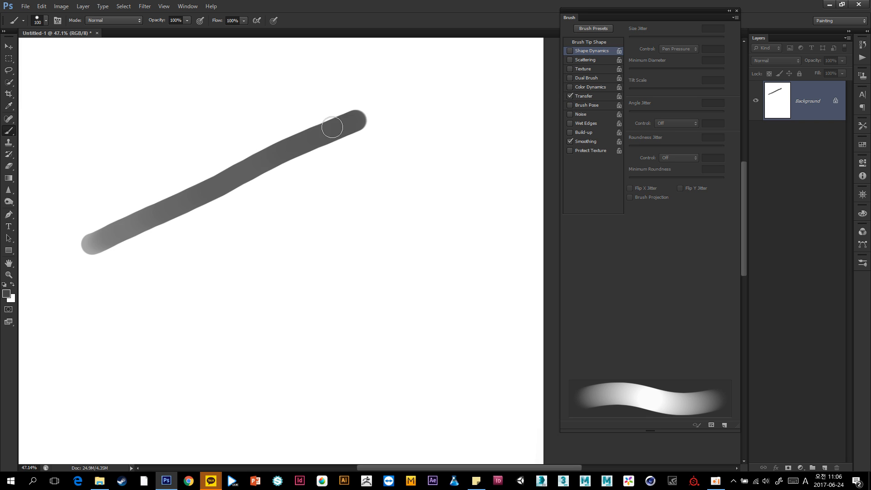
pyautogui.hotkey('ctrl', 'z')
# Step: Enlarge the brush to 175 px, paint two parallel light-to-dark diagonal strokes, and undo both
pyautogui.press(']')
pyautogui.press(']')
pyautogui.press(']')
pyautogui.press(']')
pyautogui.moveTo(87, 258); pyautogui.dragTo(404, 124)
pyautogui.moveTo(118, 199)
pyautogui.mouseDown()
pyautogui.moveTo(172, 165)
pyautogui.moveTo(380, 76)
pyautogui.mouseUp()
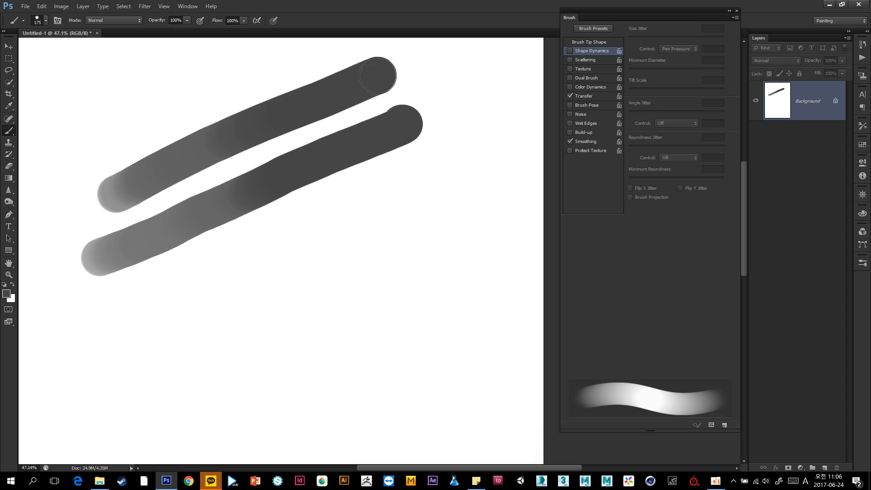
pyautogui.hotkey('ctrl', 'alt', 'z')
pyautogui.hotkey('ctrl', 'alt', 'z')
# Step: Turn Shape Dynamics back on and review the Transfer and Shape Dynamics settings together
pyautogui.click(570, 50)
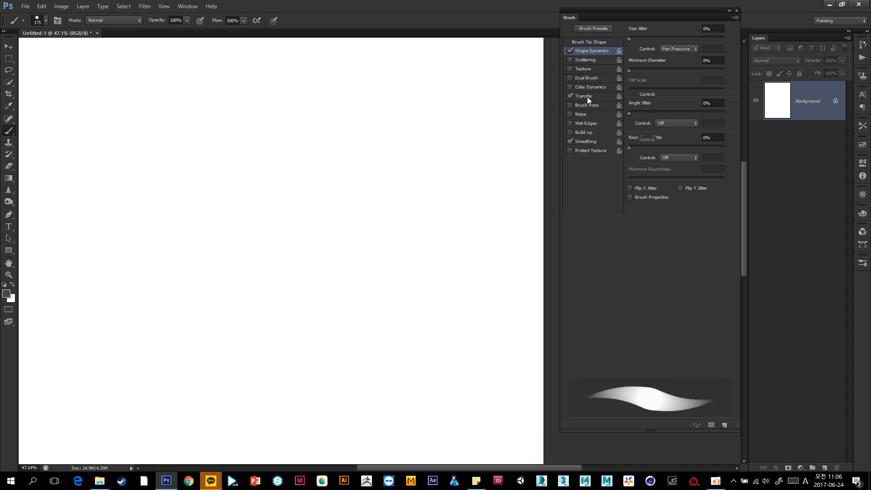
pyautogui.click(585, 96)
pyautogui.click(593, 49)
pyautogui.click(588, 98)
pyautogui.click(592, 51)
# Step: Flatten the round brush tip to 20% roundness at a 33° angle, undoing one test stroke
pyautogui.click(595, 42)
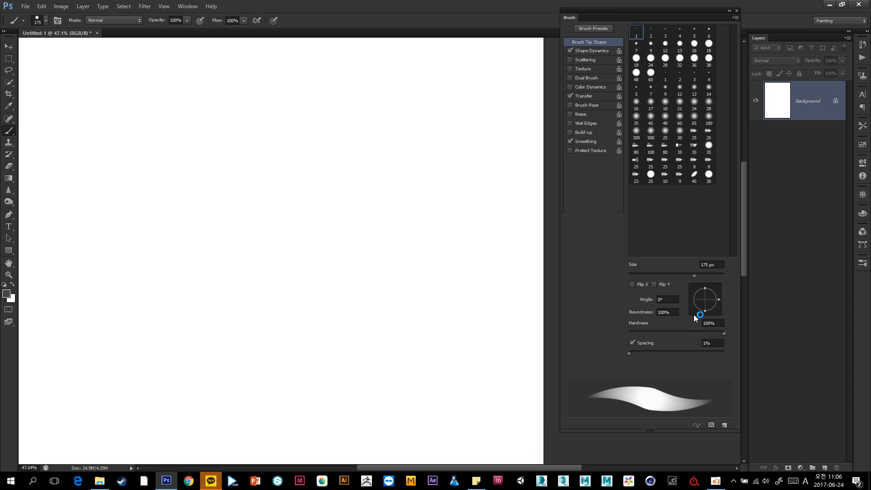
pyautogui.moveTo(706, 312); pyautogui.dragTo(721, 293)
pyautogui.moveTo(234, 138); pyautogui.dragTo(250, 190)
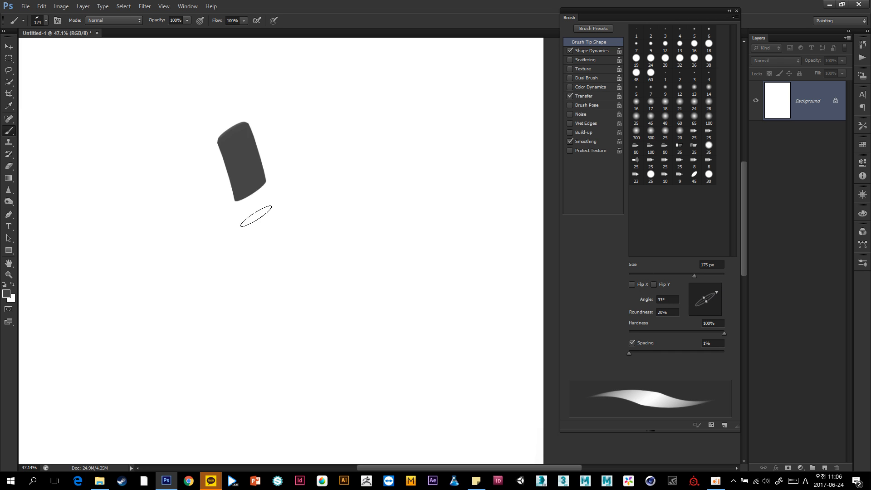
pyautogui.hotkey('ctrl', 'z')
# Step: Paint a block of overlapping dark grey slanted strokes across the upper canvas with the flattened 174 px brush
pyautogui.moveTo(121, 170); pyautogui.dragTo(185, 280)
pyautogui.moveTo(156, 174)
pyautogui.mouseDown()
pyautogui.moveTo(197, 248)
pyautogui.moveTo(222, 252)
pyautogui.mouseUp()
pyautogui.moveTo(181, 131); pyautogui.dragTo(240, 242)
pyautogui.moveTo(218, 105); pyautogui.dragTo(271, 209)
pyautogui.moveTo(248, 119); pyautogui.dragTo(269, 183)
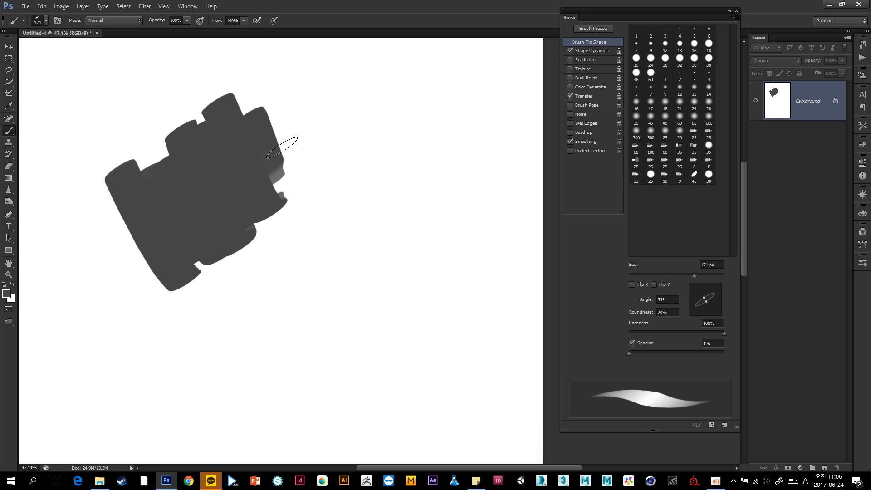
pyautogui.moveTo(292, 151); pyautogui.dragTo(314, 196)
pyautogui.moveTo(278, 111)
pyautogui.mouseDown()
pyautogui.moveTo(331, 200)
pyautogui.moveTo(346, 201)
pyautogui.moveTo(344, 185)
pyautogui.mouseUp()
pyautogui.moveTo(314, 116)
pyautogui.mouseDown()
pyautogui.moveTo(353, 179)
pyautogui.moveTo(361, 157)
pyautogui.mouseUp()
pyautogui.moveTo(278, 148); pyautogui.dragTo(321, 223)
pyautogui.moveTo(247, 173); pyautogui.dragTo(296, 237)
pyautogui.moveTo(244, 177); pyautogui.dragTo(282, 254)
pyautogui.moveTo(235, 204); pyautogui.dragTo(257, 273)
pyautogui.moveTo(218, 234); pyautogui.dragTo(231, 293)
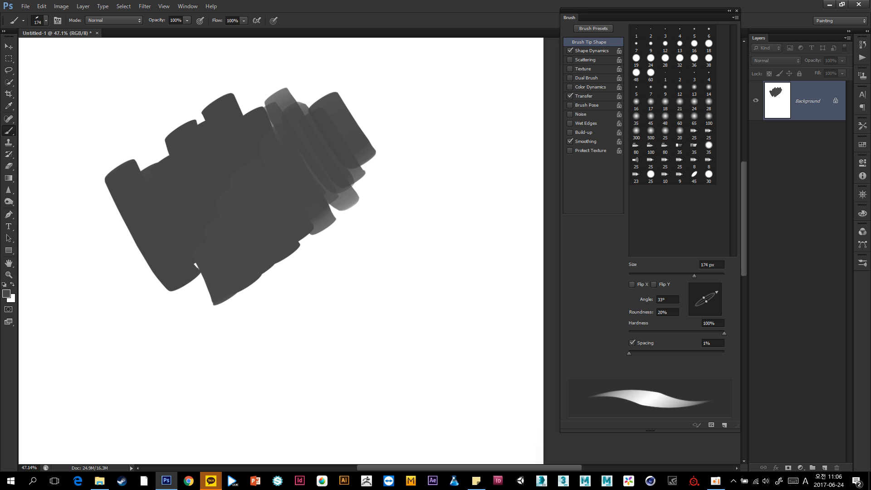
pyautogui.moveTo(174, 253); pyautogui.dragTo(194, 313)
pyautogui.moveTo(169, 278); pyautogui.dragTo(182, 322)
pyautogui.moveTo(122, 250); pyautogui.dragTo(159, 319)
pyautogui.moveTo(104, 225); pyautogui.dragTo(129, 286)
# Step: Change the foreground colour to a muted red
pyautogui.keyDown('alt'); pyautogui.keyDown('shift'); pyautogui.rightClick(208, 205); pyautogui.keyUp('shift'); pyautogui.keyUp('alt')
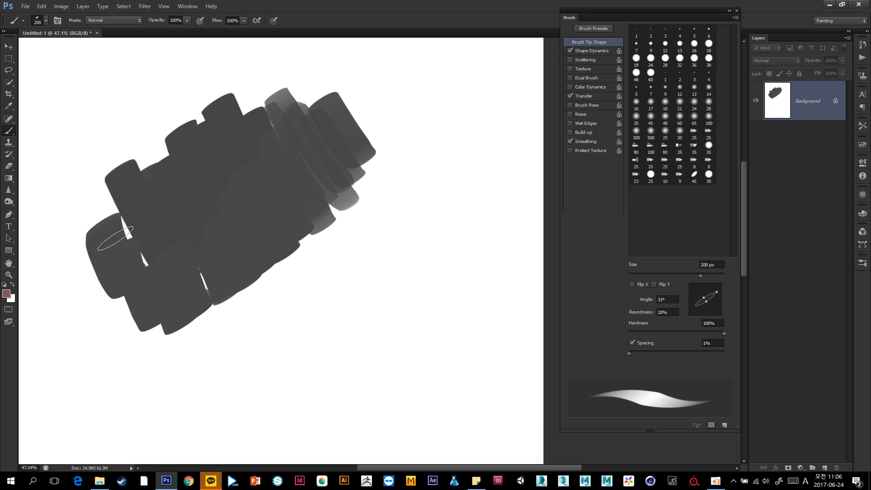
# Step: Paint overlapping muted red slanted strokes over the upper edge of the grey block with the flattened brush, reducing its size to 175 px
pyautogui.moveTo(105, 235); pyautogui.dragTo(137, 319)
pyautogui.hotkey('ctrl', 'z')
pyautogui.press(']')
pyautogui.moveTo(100, 257); pyautogui.dragTo(108, 318)
pyautogui.moveTo(105, 225); pyautogui.dragTo(134, 296)
pyautogui.moveTo(121, 215); pyautogui.dragTo(148, 273)
pyautogui.moveTo(134, 204); pyautogui.dragTo(170, 250)
pyautogui.moveTo(147, 171); pyautogui.dragTo(178, 220)
pyautogui.moveTo(164, 146); pyautogui.dragTo(202, 214)
pyautogui.press('[')
pyautogui.moveTo(204, 183); pyautogui.dragTo(211, 203)
pyautogui.moveTo(201, 153); pyautogui.dragTo(214, 182)
pyautogui.moveTo(227, 159)
pyautogui.mouseDown()
pyautogui.moveTo(231, 180)
pyautogui.moveTo(257, 192)
pyautogui.mouseUp()
pyautogui.moveTo(257, 128); pyautogui.dragTo(274, 168)
pyautogui.moveTo(282, 109); pyautogui.dragTo(303, 146)
pyautogui.press('[')
pyautogui.moveTo(317, 93); pyautogui.dragTo(348, 135)
pyautogui.moveTo(334, 74); pyautogui.dragTo(364, 132)
pyautogui.moveTo(355, 61); pyautogui.dragTo(383, 113)
pyautogui.moveTo(391, 70); pyautogui.dragTo(405, 102)
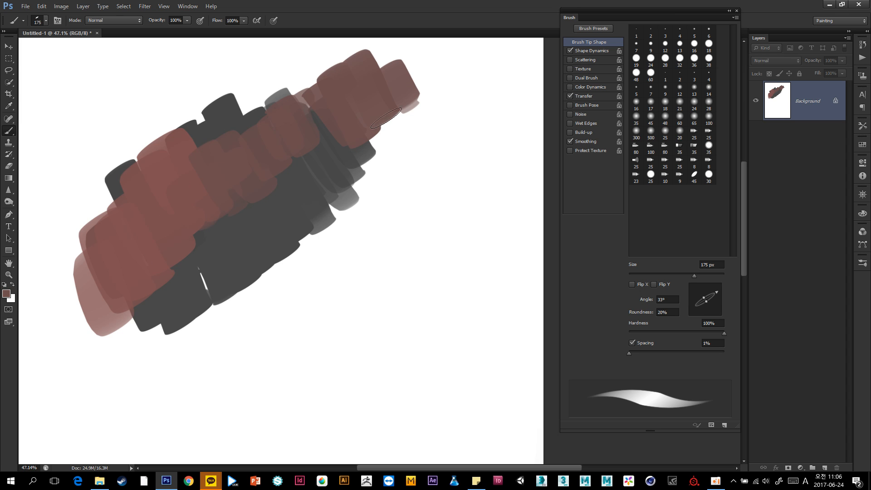
# Step: Set the brush tip to 100% roundness at a -57° angle and paint round-tipped strokes in muted red and dark grey beside the block
pyautogui.moveTo(707, 307); pyautogui.dragTo(727, 292)
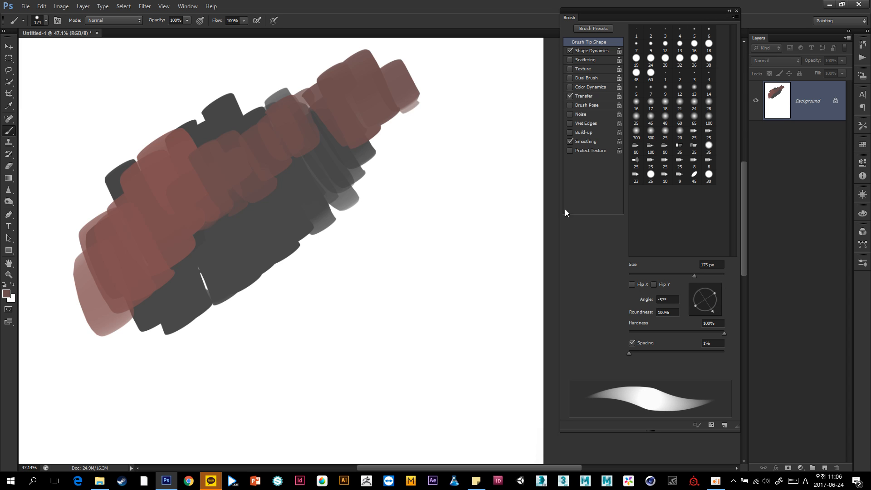
pyautogui.moveTo(394, 143)
pyautogui.mouseDown()
pyautogui.moveTo(398, 77)
pyautogui.moveTo(454, 111)
pyautogui.mouseUp()
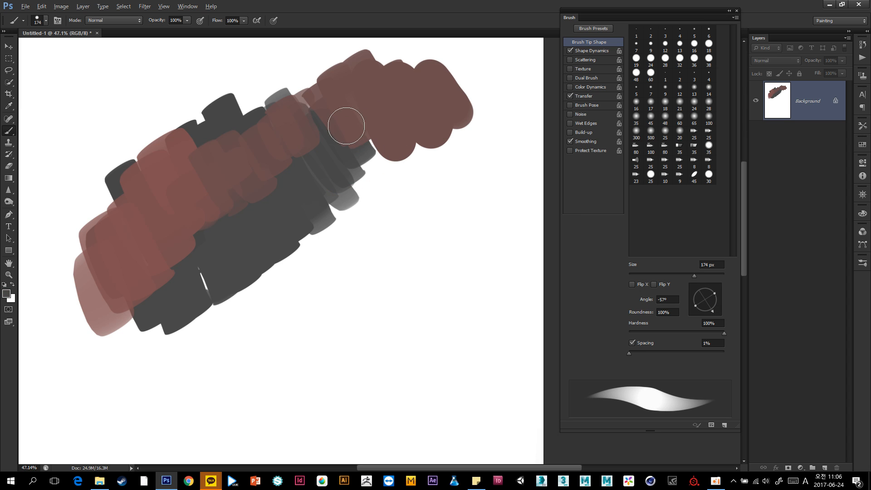
pyautogui.moveTo(346, 126)
pyautogui.mouseDown()
pyautogui.moveTo(426, 132)
pyautogui.moveTo(369, 171)
pyautogui.moveTo(369, 140)
pyautogui.moveTo(451, 120)
pyautogui.moveTo(356, 227)
pyautogui.moveTo(324, 220)
pyautogui.mouseUp()
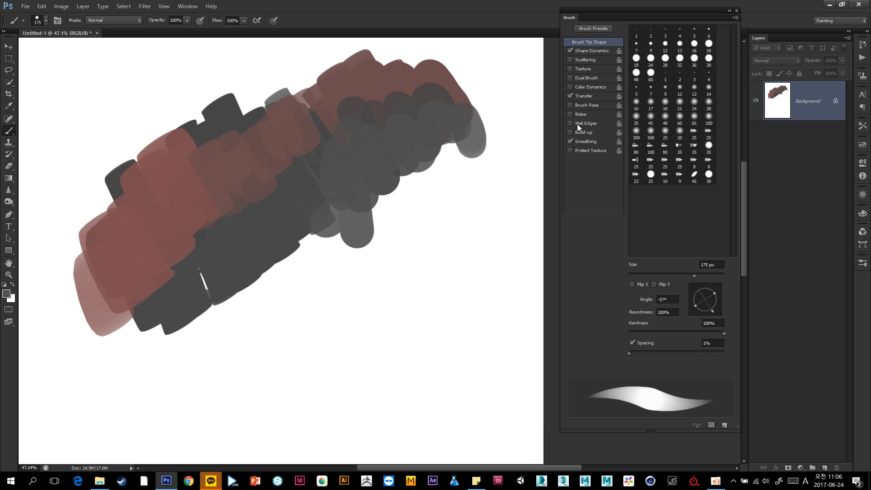
# Step: Turn on Wet Edges and paint overlapping translucent black strokes across the lower canvas with the 200 px round brush
pyautogui.click(571, 123)
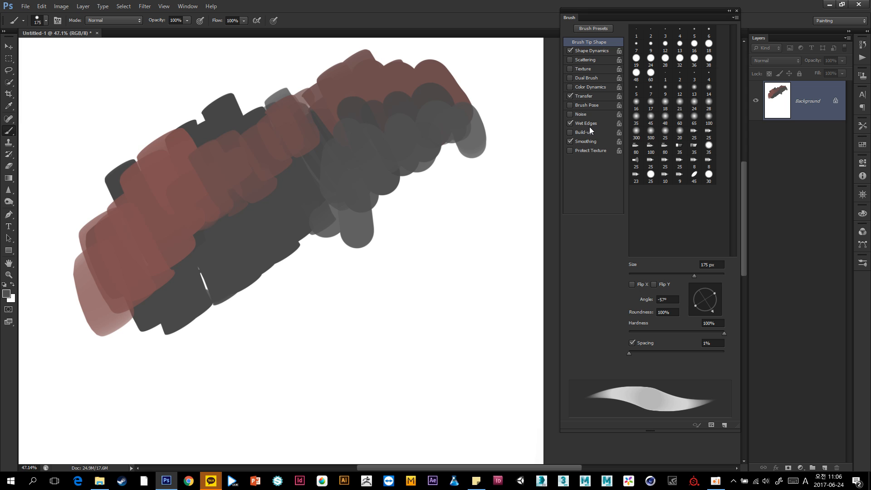
pyautogui.press(']')
pyautogui.moveTo(325, 244)
pyautogui.mouseDown()
pyautogui.moveTo(292, 314)
pyautogui.moveTo(346, 244)
pyautogui.moveTo(319, 278)
pyautogui.mouseUp()
pyautogui.press(']')
pyautogui.moveTo(261, 285)
pyautogui.mouseDown()
pyautogui.moveTo(352, 311)
pyautogui.moveTo(357, 251)
pyautogui.mouseUp()
pyautogui.moveTo(348, 245)
pyautogui.mouseDown()
pyautogui.moveTo(336, 313)
pyautogui.moveTo(425, 247)
pyautogui.moveTo(436, 250)
pyautogui.mouseUp()
pyautogui.moveTo(360, 222)
pyautogui.mouseDown()
pyautogui.moveTo(456, 223)
pyautogui.moveTo(438, 318)
pyautogui.mouseUp()
pyautogui.press('[')
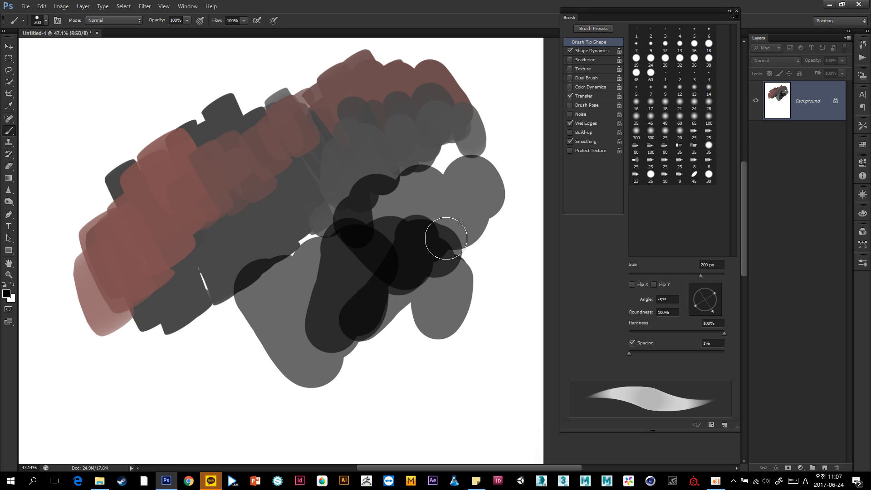
pyautogui.moveTo(446, 209)
pyautogui.mouseDown()
pyautogui.moveTo(492, 277)
pyautogui.moveTo(272, 307)
pyautogui.moveTo(229, 350)
pyautogui.moveTo(208, 315)
pyautogui.mouseUp()
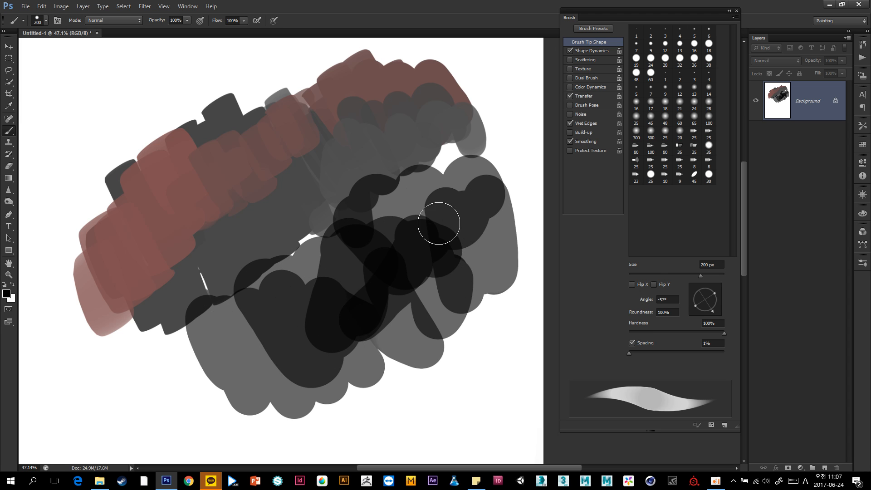
# Step: Flatten the brush tip to 16% roundness and erase all the painted strokes from the canvas
pyautogui.moveTo(695, 306); pyautogui.dragTo(704, 308)
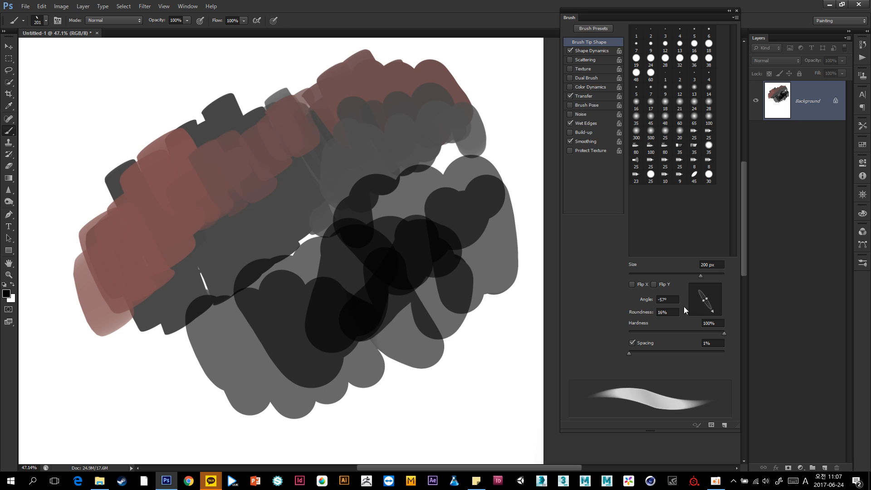
pyautogui.press('e')
pyautogui.moveTo(444, 172)
pyautogui.mouseDown()
pyautogui.moveTo(378, 83)
pyautogui.moveTo(301, 118)
pyautogui.moveTo(204, 117)
pyautogui.moveTo(178, 260)
pyautogui.moveTo(94, 341)
pyautogui.mouseUp()
pyautogui.press('b')
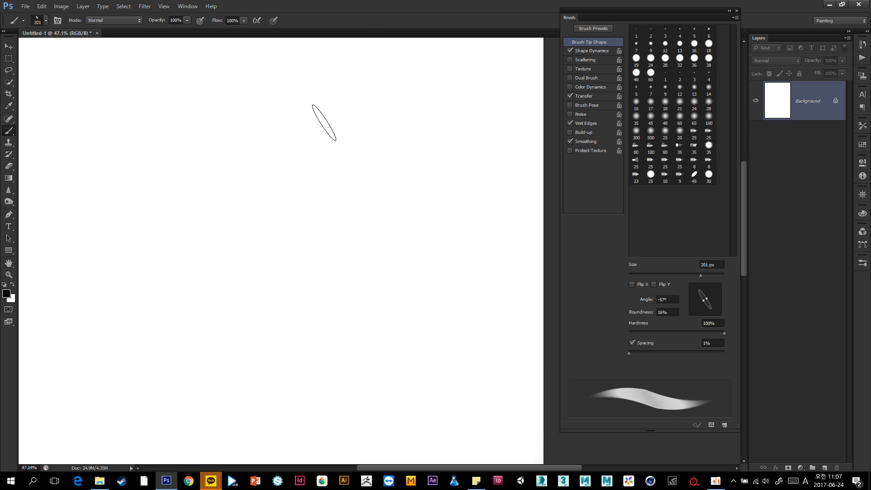
# Step: Rotate the flattened tip to a 42° angle and paint a large block of overlapping slanted Wet Edges strokes, sampling a dark grey from it
pyautogui.moveTo(715, 305); pyautogui.dragTo(725, 280)
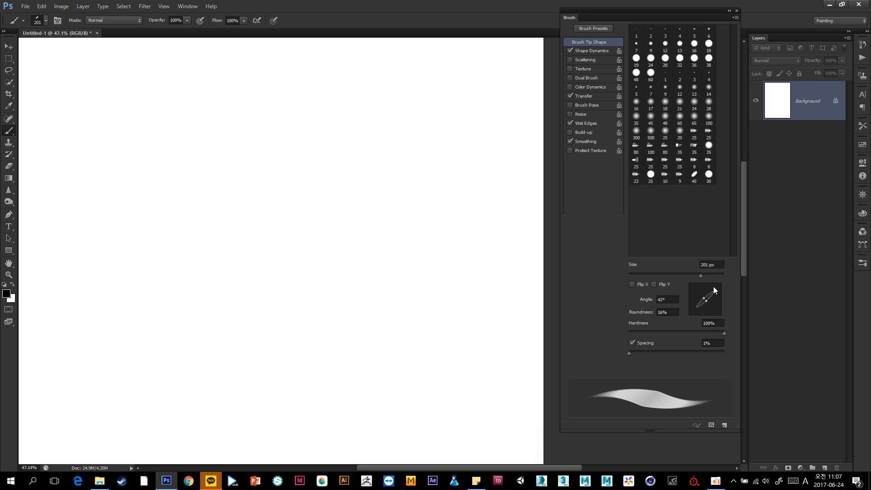
pyautogui.moveTo(136, 178)
pyautogui.mouseDown()
pyautogui.moveTo(184, 155)
pyautogui.moveTo(282, 243)
pyautogui.moveTo(297, 111)
pyautogui.moveTo(382, 184)
pyautogui.mouseUp()
pyautogui.moveTo(93, 171); pyautogui.dragTo(109, 312)
pyautogui.moveTo(67, 224); pyautogui.dragTo(119, 345)
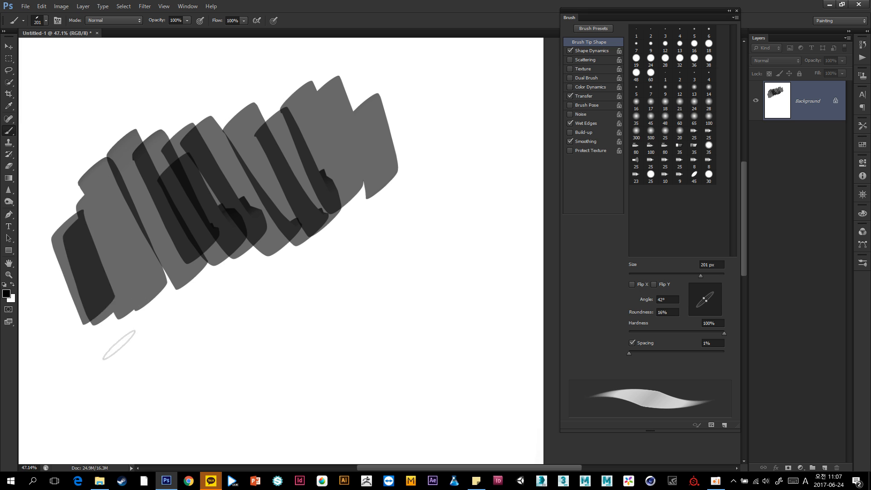
pyautogui.moveTo(73, 251); pyautogui.dragTo(127, 327)
pyautogui.moveTo(105, 218); pyautogui.dragTo(172, 313)
pyautogui.moveTo(125, 182); pyautogui.dragTo(194, 300)
pyautogui.moveTo(162, 182); pyautogui.dragTo(204, 258)
pyautogui.moveTo(245, 125); pyautogui.dragTo(312, 217)
pyautogui.moveTo(282, 112); pyautogui.dragTo(342, 186)
pyautogui.moveTo(314, 87); pyautogui.dragTo(378, 193)
pyautogui.moveTo(358, 82); pyautogui.dragTo(448, 132)
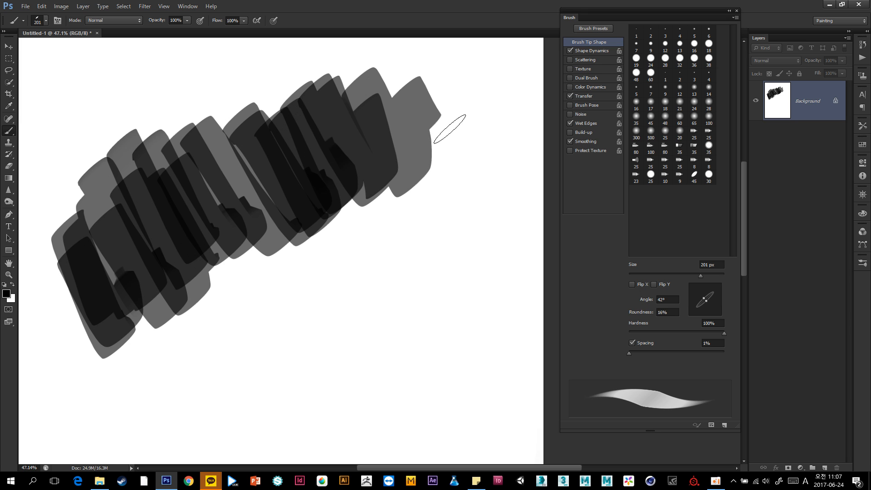
pyautogui.moveTo(248, 138); pyautogui.dragTo(282, 238)
pyautogui.moveTo(254, 191); pyautogui.dragTo(227, 217)
pyautogui.moveTo(362, 113); pyautogui.dragTo(408, 177)
pyautogui.moveTo(430, 100); pyautogui.dragTo(467, 132)
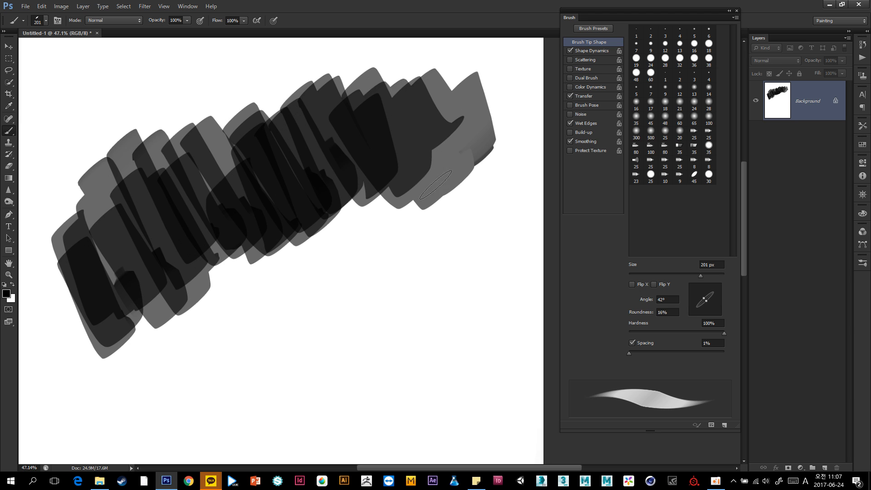
pyautogui.moveTo(399, 163)
pyautogui.mouseDown()
pyautogui.moveTo(399, 254)
pyautogui.moveTo(263, 353)
pyautogui.moveTo(200, 363)
pyautogui.moveTo(150, 389)
pyautogui.moveTo(421, 154)
pyautogui.moveTo(481, 122)
pyautogui.moveTo(409, 230)
pyautogui.moveTo(295, 218)
pyautogui.moveTo(207, 237)
pyautogui.moveTo(158, 372)
pyautogui.moveTo(86, 299)
pyautogui.moveTo(145, 301)
pyautogui.moveTo(236, 273)
pyautogui.moveTo(272, 213)
pyautogui.moveTo(335, 163)
pyautogui.mouseUp()
pyautogui.keyDown('alt'); pyautogui.click(447, 145); pyautogui.keyUp('alt')
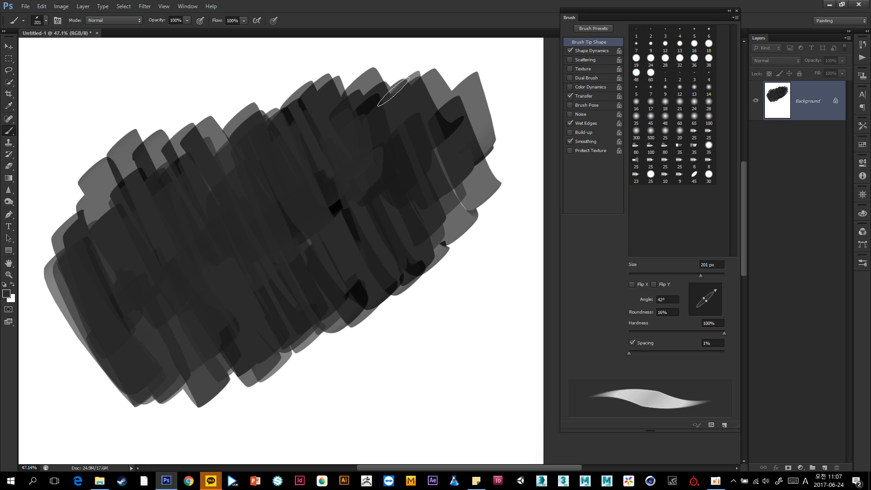
# Step: Erase the dark painted block from the canvas and turn Wet Edges off for the brush
pyautogui.press('e')
pyautogui.moveTo(431, 91)
pyautogui.mouseDown()
pyautogui.moveTo(443, 97)
pyautogui.moveTo(424, 204)
pyautogui.moveTo(367, 369)
pyautogui.moveTo(290, 398)
pyautogui.moveTo(159, 375)
pyautogui.moveTo(136, 390)
pyautogui.mouseUp()
pyautogui.press('b')
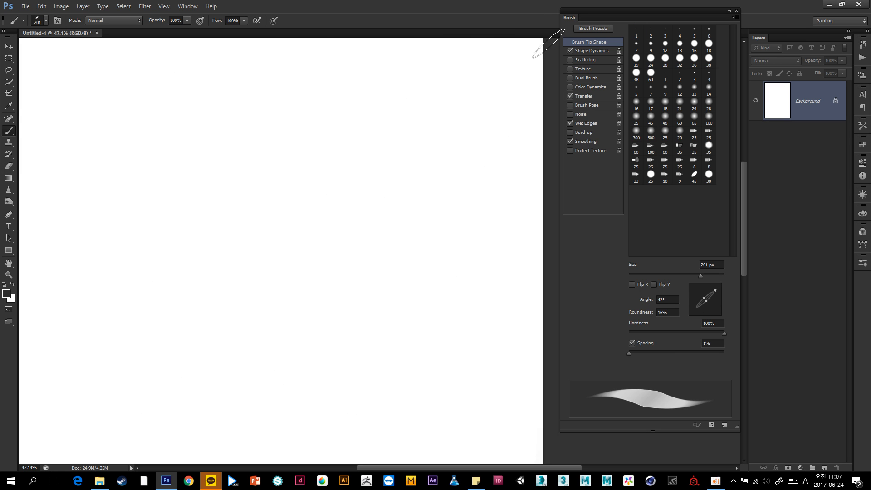
pyautogui.click(569, 123)
# Step: Review the Transfer and Shape Dynamics settings, and collapse the Brush panel and dock it with the other collapsed panels
pyautogui.click(592, 96)
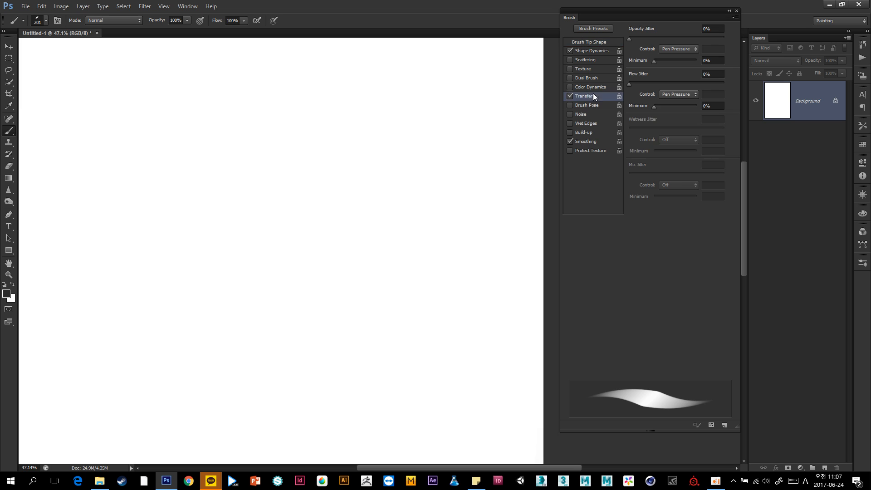
pyautogui.click(597, 54)
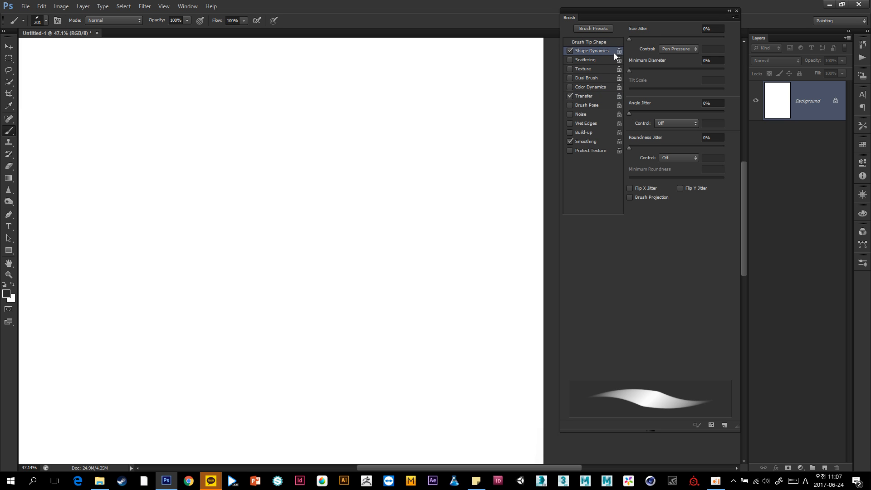
pyautogui.click(729, 11)
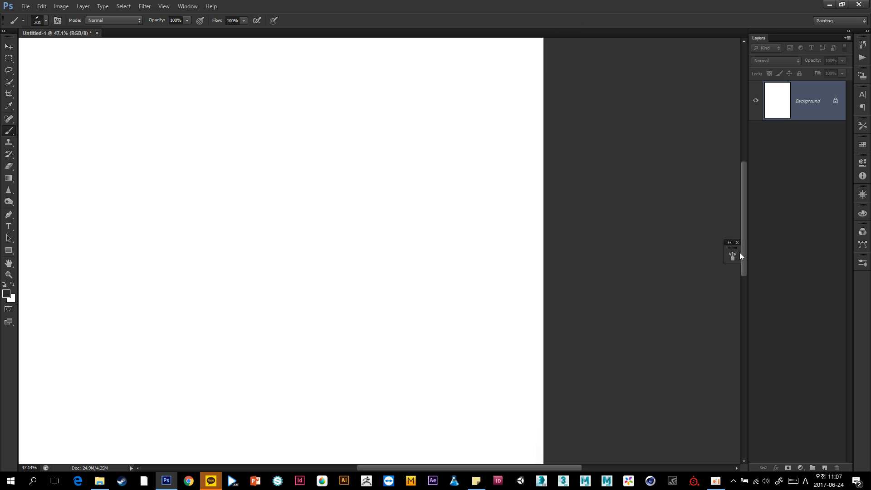
pyautogui.moveTo(740, 252); pyautogui.dragTo(866, 284)
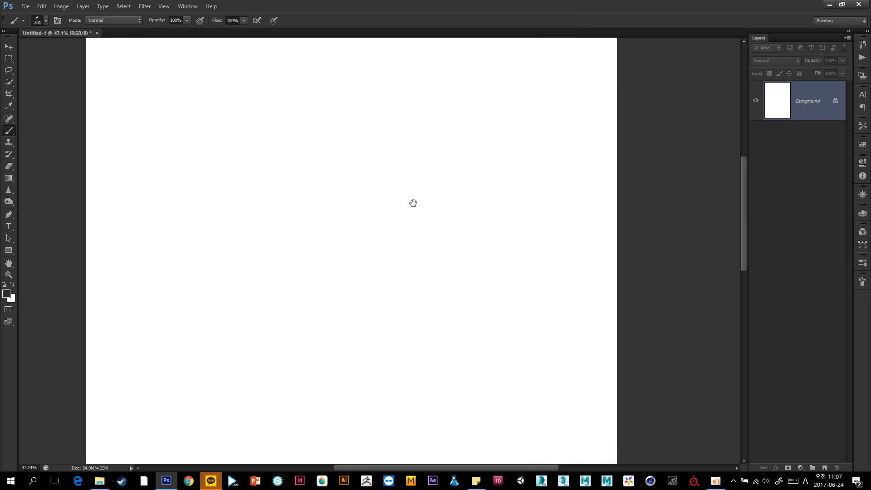
# Step: Replace the brush presets with the Brush file from the desktop and choose the soft 15 px preset
pyautogui.rightClick(269, 144)
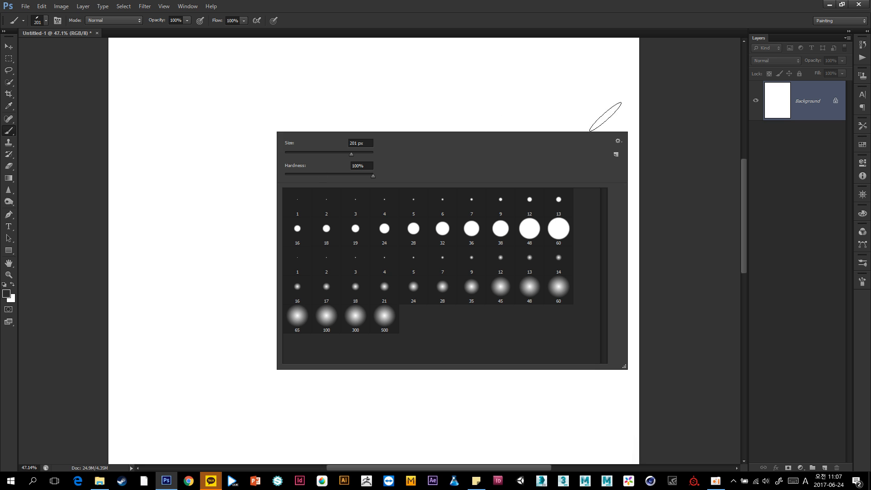
pyautogui.click(618, 141)
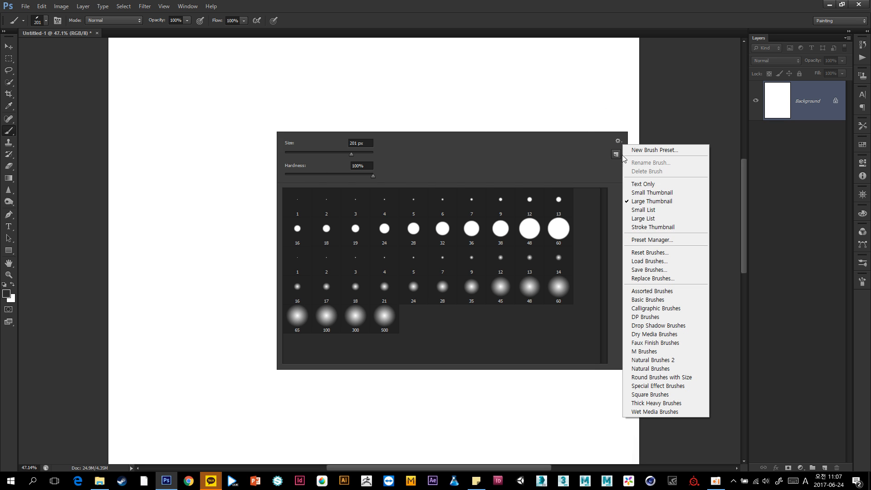
pyautogui.click(645, 279)
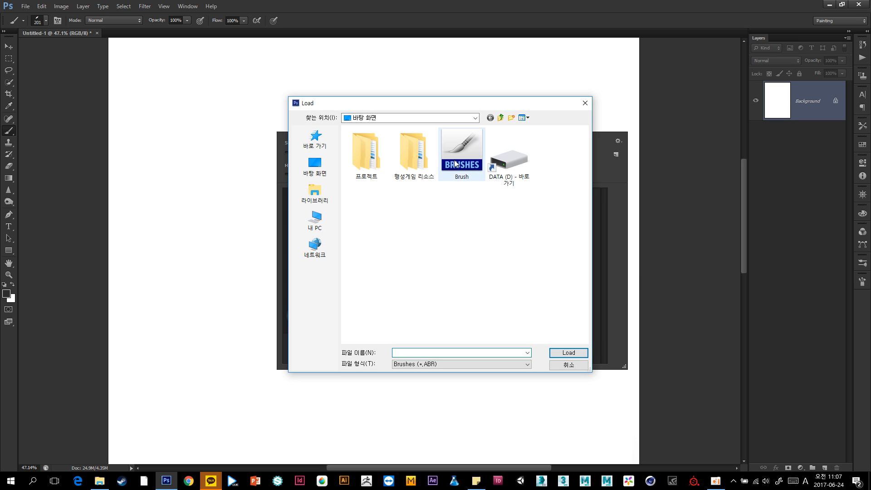
pyautogui.click(568, 353)
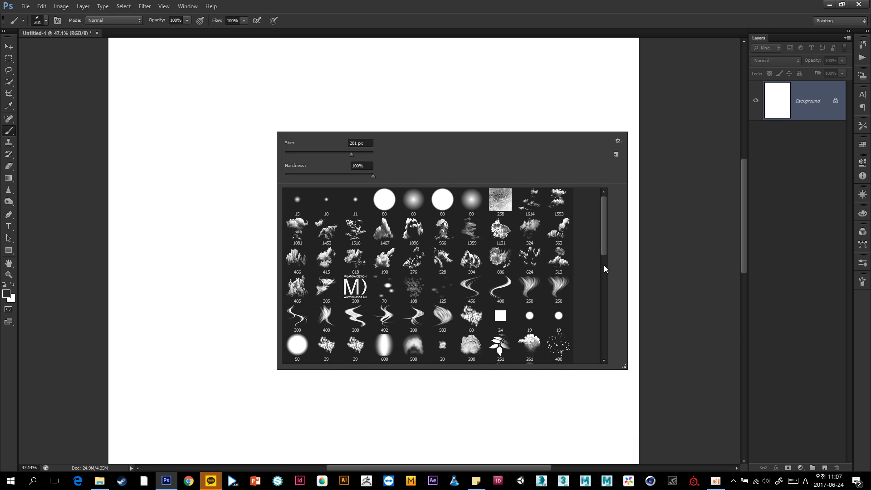
pyautogui.moveTo(601, 247)
pyautogui.mouseDown()
pyautogui.moveTo(598, 348)
pyautogui.moveTo(597, 232)
pyautogui.moveTo(601, 357)
pyautogui.moveTo(615, 207)
pyautogui.mouseUp()
# Step: Try several long curved vertical strokes with the soft 15 px brush, undoing each one
pyautogui.moveTo(217, 137); pyautogui.dragTo(213, 323)
pyautogui.hotkey('ctrl', 'z')
pyautogui.moveTo(290, 109)
pyautogui.mouseDown()
pyautogui.moveTo(334, 364)
pyautogui.moveTo(274, 359)
pyautogui.mouseUp()
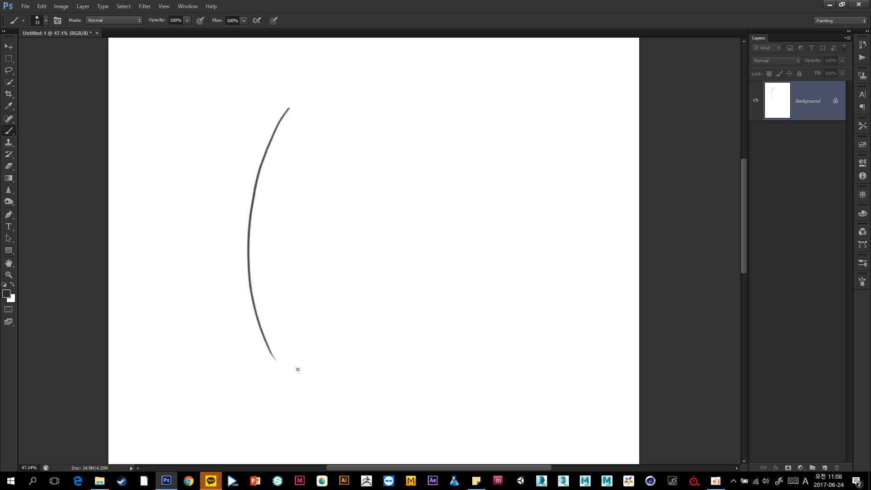
pyautogui.hotkey('ctrl', 'z')
pyautogui.moveTo(255, 242); pyautogui.dragTo(315, 232)
pyautogui.press(']')
pyautogui.moveTo(289, 173); pyautogui.dragTo(274, 356)
pyautogui.hotkey('ctrl', 'z')
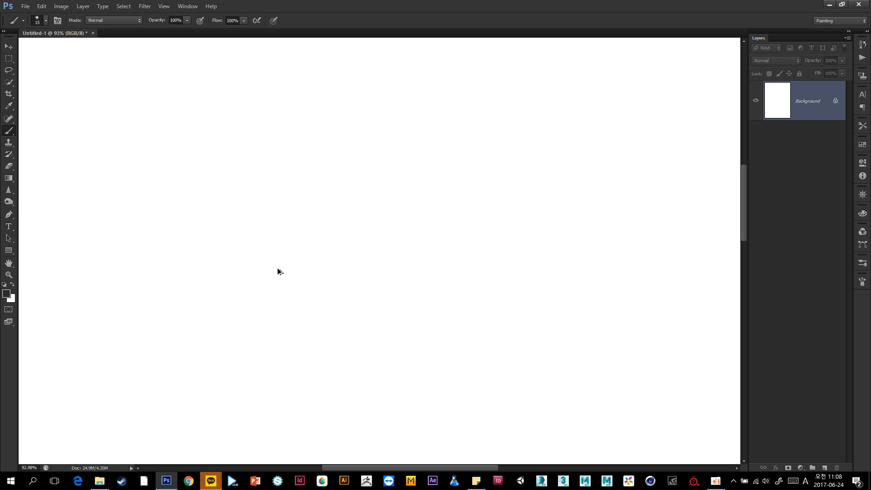
# Step: Try two rising diagonal strokes with a slightly larger brush on the magnified canvas, undoing both
pyautogui.keyDown('alt'); pyautogui.keyDown('shift'); pyautogui.rightClick(229, 181); pyautogui.keyUp('shift'); pyautogui.keyUp('alt')
pyautogui.press(']')
pyautogui.moveTo(172, 166); pyautogui.dragTo(334, 111)
pyautogui.hotkey('ctrl', 'z')
pyautogui.moveTo(130, 213); pyautogui.dragTo(381, 82)
pyautogui.hotkey('ctrl', 'z')
# Step: Choose the soft 15 px preset, reduce it to 10 px and sketch the outermost curved hair strands on the face's left side
pyautogui.rightClick(302, 208)
pyautogui.click(330, 278)
pyautogui.press('[')
pyautogui.moveTo(164, 266); pyautogui.dragTo(340, 171)
pyautogui.hotkey('ctrl', 'z')
pyautogui.moveTo(220, 134); pyautogui.dragTo(229, 364)
pyautogui.hotkey('ctrl', 'z')
pyautogui.moveTo(233, 116); pyautogui.dragTo(212, 334)
pyautogui.hotkey('ctrl', 'z')
pyautogui.moveTo(201, 287); pyautogui.dragTo(202, 294)
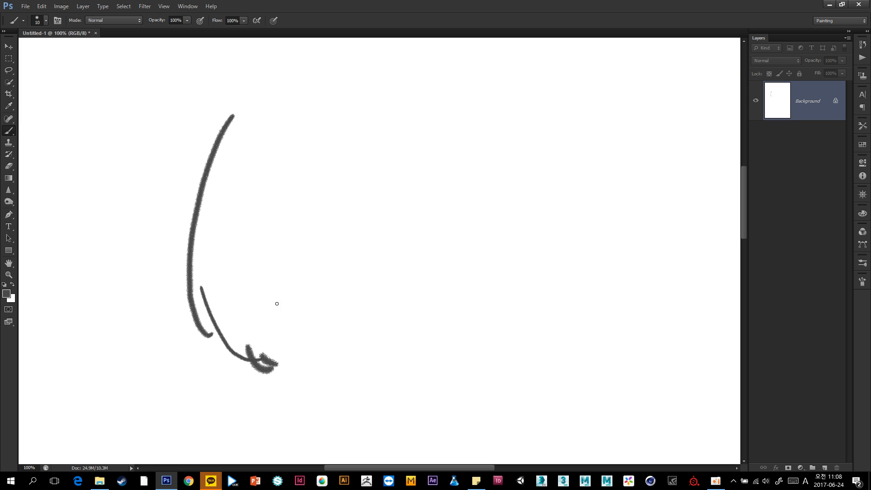
# Step: Sketch the inner curved hair strands on the left side and the first strand of the fringe, undoing unwanted strokes
pyautogui.moveTo(319, 114); pyautogui.dragTo(266, 346)
pyautogui.hotkey('ctrl', 'z')
pyautogui.moveTo(295, 149); pyautogui.dragTo(285, 376)
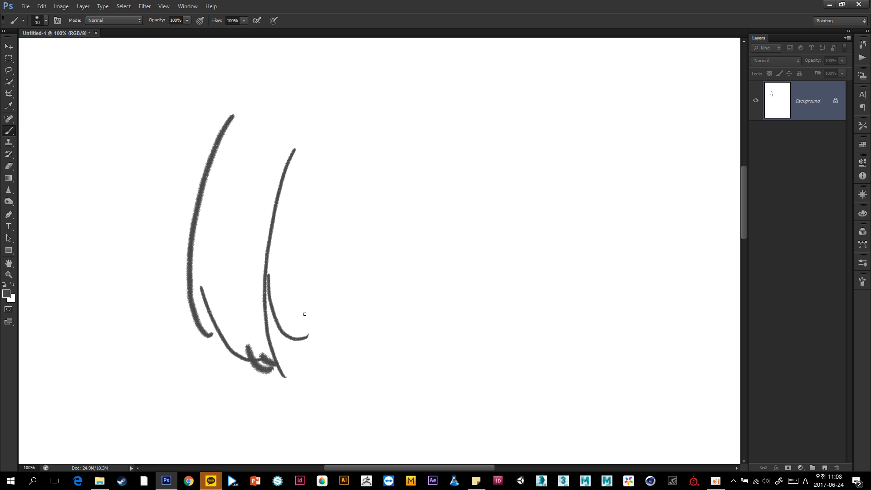
pyautogui.moveTo(303, 309)
pyautogui.mouseDown()
pyautogui.moveTo(323, 195)
pyautogui.moveTo(313, 324)
pyautogui.mouseUp()
pyautogui.hotkey('ctrl', 'z')
pyautogui.moveTo(354, 132); pyautogui.dragTo(361, 249)
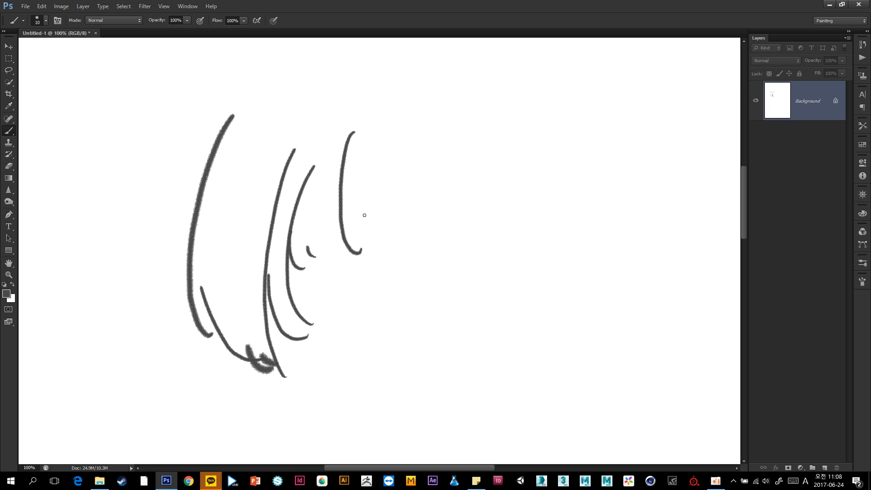
# Step: Sketch the rest of the fringe and the long curved hair strands with curled ends on the face's right side
pyautogui.moveTo(486, 155); pyautogui.dragTo(473, 321)
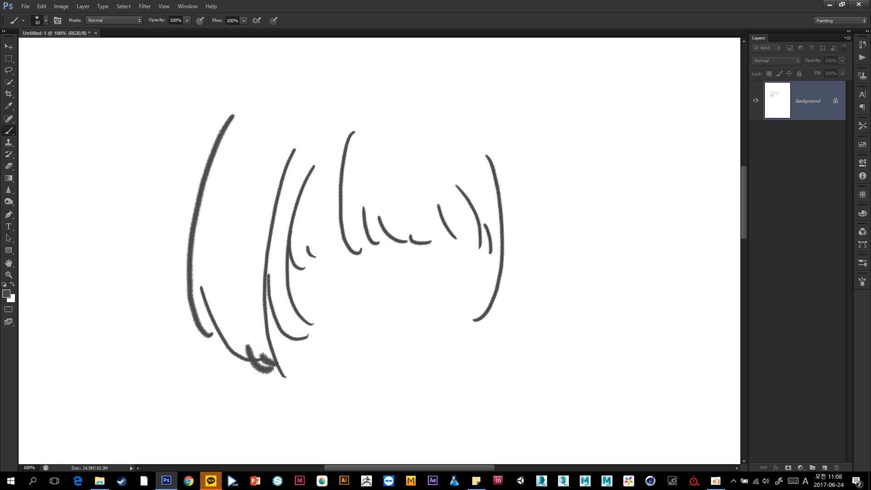
pyautogui.moveTo(535, 154); pyautogui.dragTo(511, 336)
pyautogui.moveTo(588, 308); pyautogui.dragTo(565, 347)
pyautogui.moveTo(581, 344); pyautogui.dragTo(545, 356)
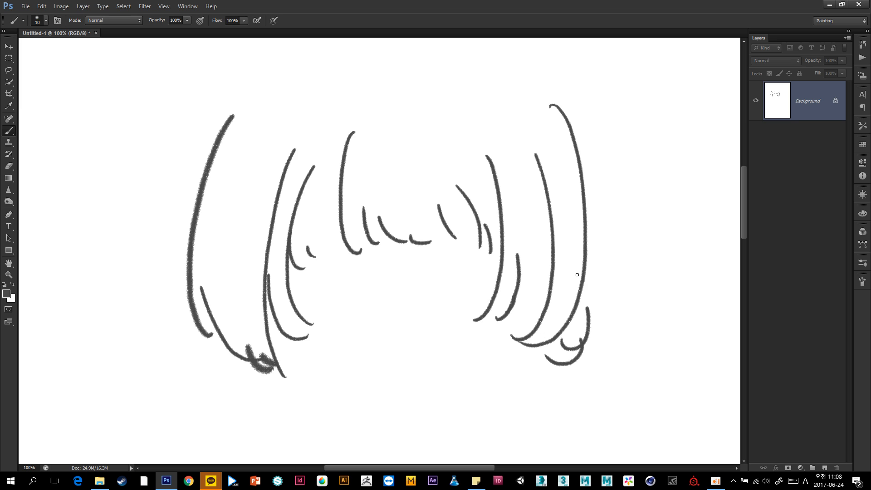
pyautogui.moveTo(585, 200); pyautogui.dragTo(590, 332)
pyautogui.moveTo(577, 312); pyautogui.dragTo(575, 348)
# Step: Draw one wide curved chin line joining the two sides of the hair, undoing the earlier attempts
pyautogui.moveTo(320, 385); pyautogui.dragTo(372, 397)
pyautogui.hotkey('ctrl', 'z')
pyautogui.moveTo(298, 361)
pyautogui.mouseDown()
pyautogui.moveTo(395, 401)
pyautogui.moveTo(497, 353)
pyautogui.mouseUp()
pyautogui.hotkey('ctrl', 'z')
pyautogui.hotkey('ctrl', 'z')
pyautogui.moveTo(295, 377); pyautogui.dragTo(522, 351)
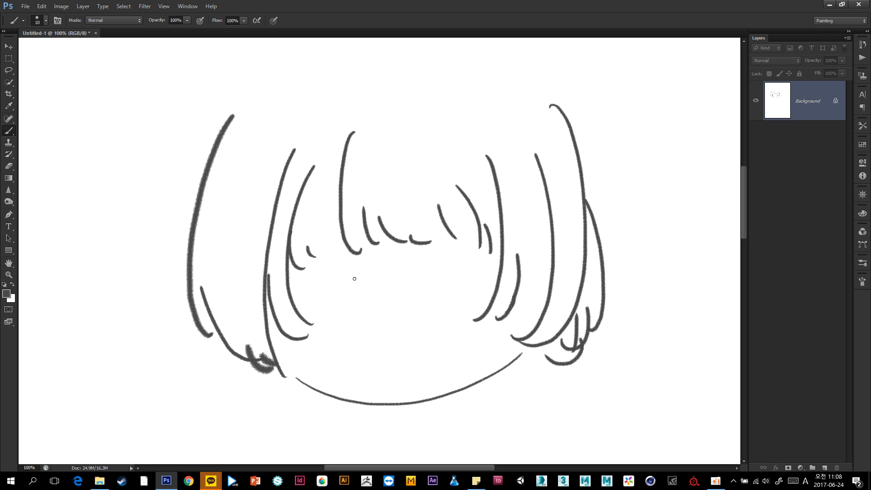
# Step: Draw both eyes with dark pupils and short brow marks below the fringe, enlarging the brush to 15 px
pyautogui.moveTo(297, 274)
pyautogui.mouseDown()
pyautogui.moveTo(311, 307)
pyautogui.moveTo(323, 288)
pyautogui.mouseUp()
pyautogui.hotkey('ctrl', 'z')
pyautogui.hotkey('ctrl', 'z')
pyautogui.press('[')
pyautogui.moveTo(315, 260); pyautogui.dragTo(335, 291)
pyautogui.press(']')
pyautogui.moveTo(468, 252)
pyautogui.mouseDown()
pyautogui.moveTo(434, 290)
pyautogui.moveTo(489, 301)
pyautogui.moveTo(482, 280)
pyautogui.moveTo(475, 293)
pyautogui.mouseUp()
pyautogui.moveTo(302, 278)
pyautogui.mouseDown()
pyautogui.moveTo(308, 290)
pyautogui.moveTo(336, 278)
pyautogui.mouseUp()
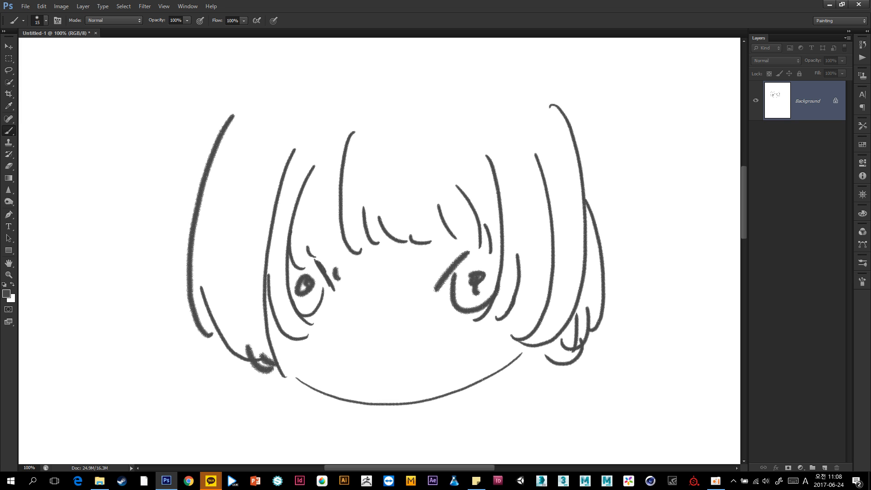
pyautogui.moveTo(324, 236); pyautogui.dragTo(333, 238)
# Step: Paint a thick wavy outline over the top of the hair at 25 px and browse the loaded brush presets
pyautogui.press(']')
pyautogui.moveTo(213, 172)
pyautogui.mouseDown()
pyautogui.moveTo(293, 93)
pyautogui.moveTo(446, 114)
pyautogui.mouseUp()
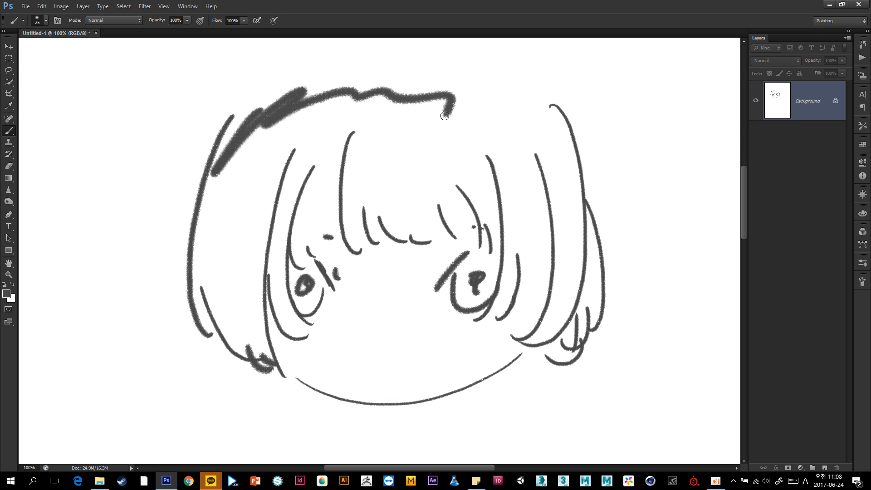
pyautogui.rightClick(295, 147)
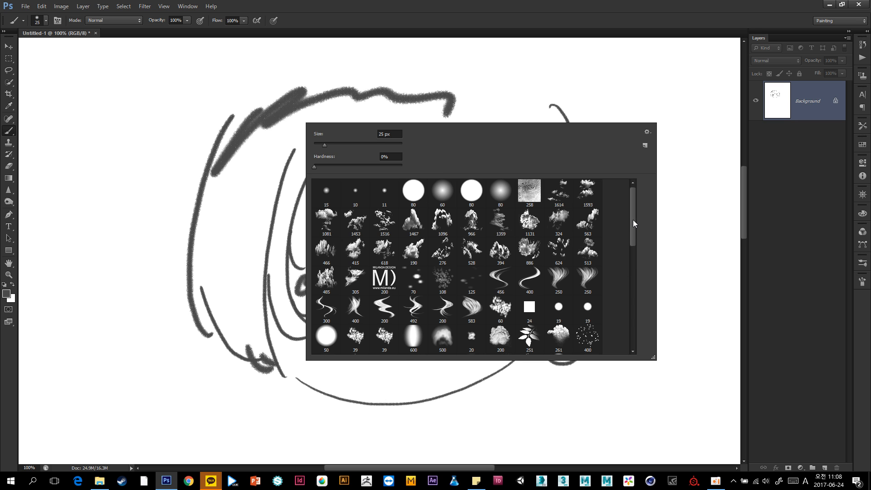
pyautogui.moveTo(632, 220)
pyautogui.mouseDown()
pyautogui.moveTo(632, 326)
pyautogui.moveTo(625, 280)
pyautogui.moveTo(658, 179)
pyautogui.mouseUp()
# Step: Erase the whole face sketch from the canvas, resizing the Eraser as needed, and return to the Brush tool
pyautogui.press('e')
pyautogui.press('[')
pyautogui.press('[')
pyautogui.press('[')
pyautogui.press('[')
pyautogui.moveTo(270, 110)
pyautogui.mouseDown()
pyautogui.moveTo(225, 179)
pyautogui.moveTo(399, 95)
pyautogui.moveTo(470, 108)
pyautogui.mouseUp()
pyautogui.press(']')
pyautogui.press(']')
pyautogui.moveTo(201, 248)
pyautogui.mouseDown()
pyautogui.moveTo(184, 355)
pyautogui.moveTo(394, 132)
pyautogui.moveTo(394, 355)
pyautogui.moveTo(438, 312)
pyautogui.moveTo(431, 404)
pyautogui.moveTo(587, 295)
pyautogui.moveTo(585, 359)
pyautogui.mouseUp()
pyautogui.press('b')
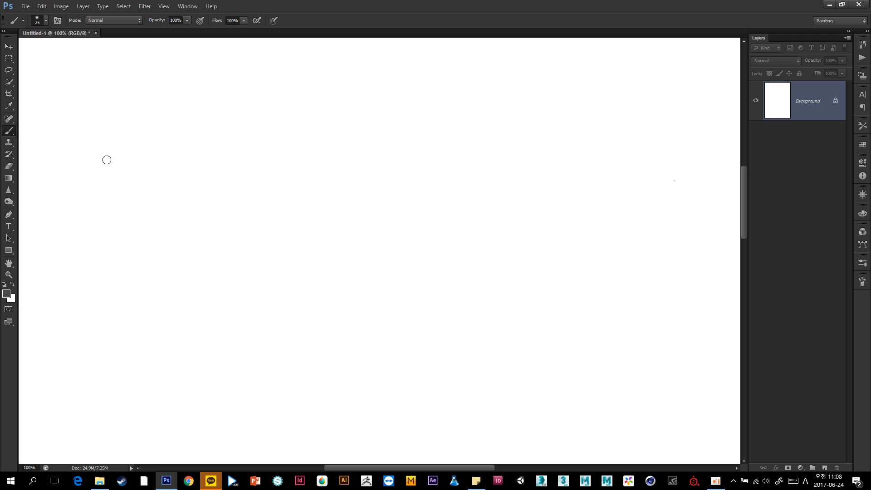
# Step: Add several new layers and undo the extras, keeping one blank layer above the Background
pyautogui.click(826, 466)
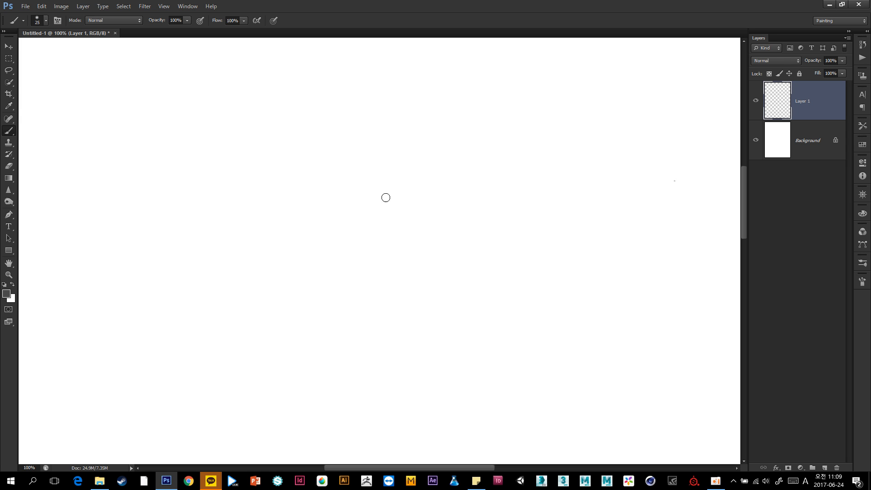
pyautogui.hotkey('ctrl', 'z')
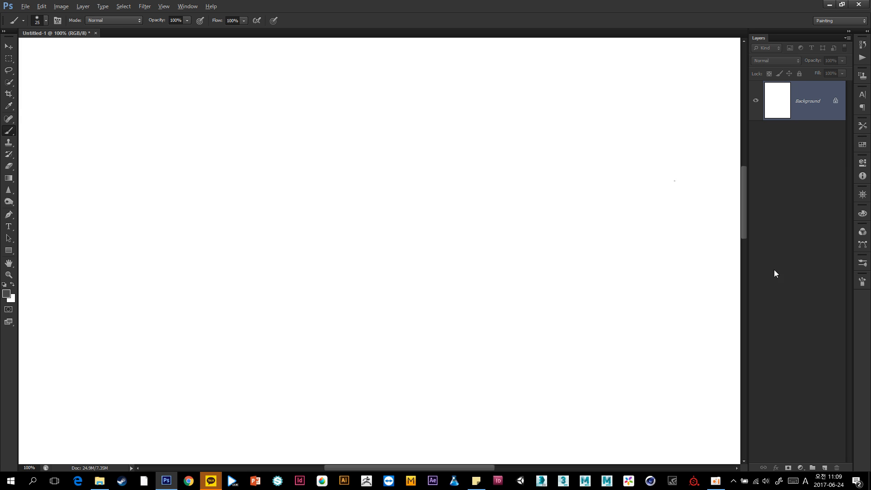
pyautogui.click(824, 468)
pyautogui.click(824, 468)
pyautogui.click(824, 467)
pyautogui.click(824, 468)
pyautogui.click(824, 468)
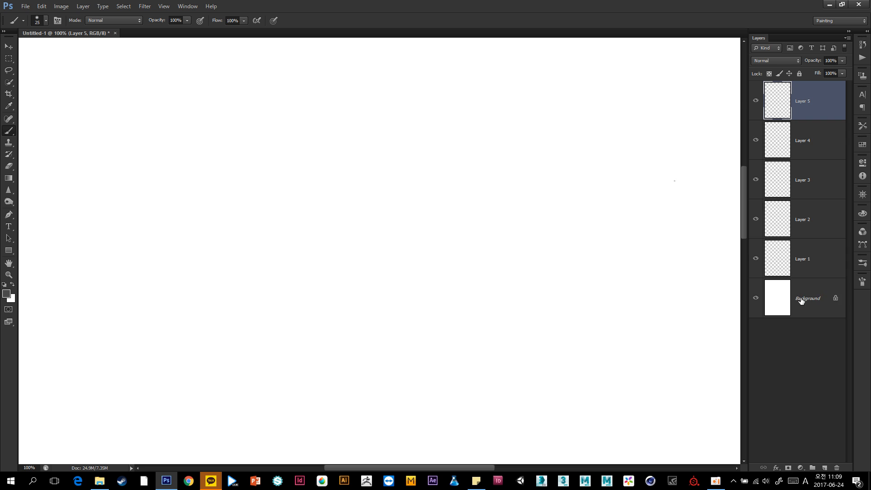
pyautogui.hotkey('ctrl', 'alt', 'z')
pyautogui.hotkey('ctrl', 'alt', 'z')
pyautogui.hotkey('ctrl', 'alt', 'z')
pyautogui.hotkey('ctrl', 'alt', 'z')
# Step: Browse the blank layer's blending modes, and add a second layer and undo it
pyautogui.click(775, 60)
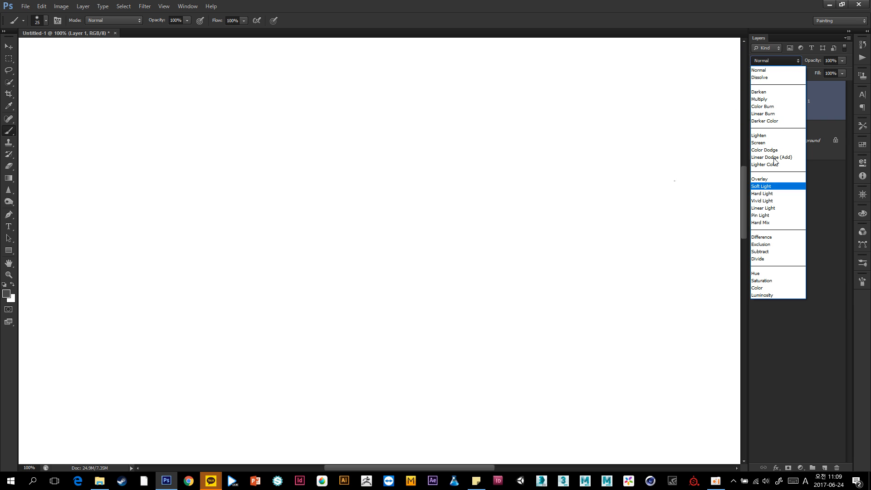
pyautogui.click(818, 263)
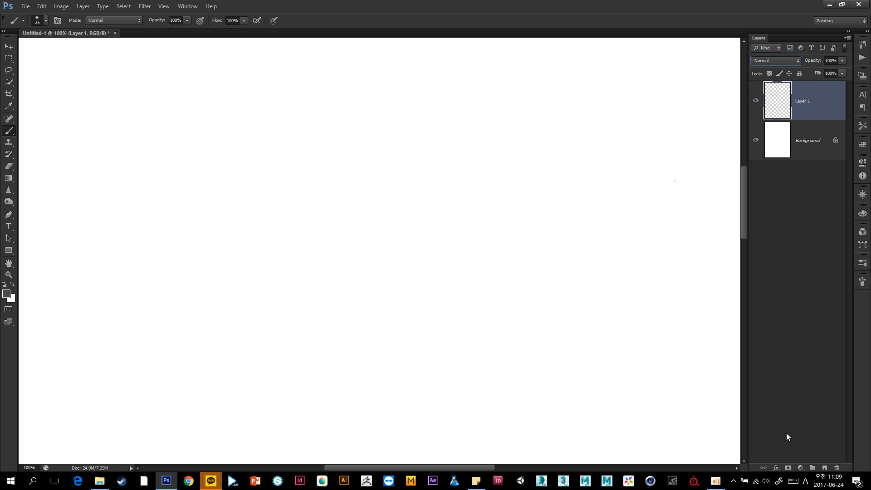
pyautogui.click(824, 467)
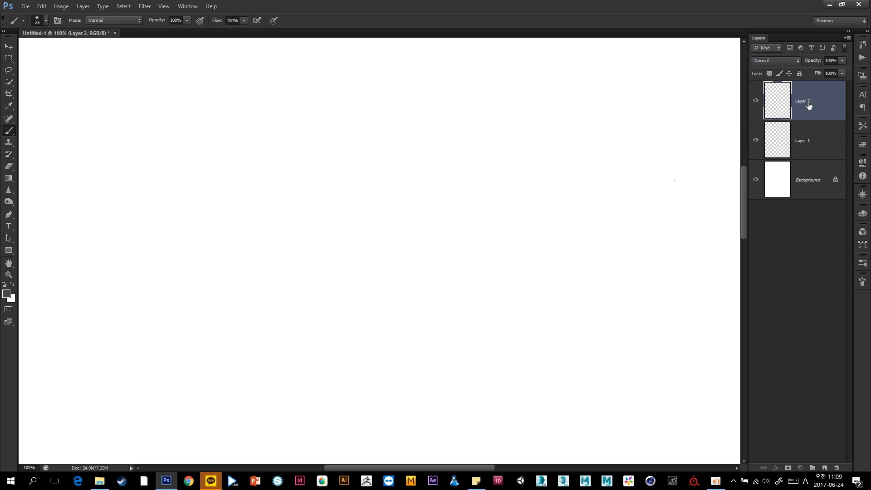
pyautogui.hotkey('ctrl', 'z')
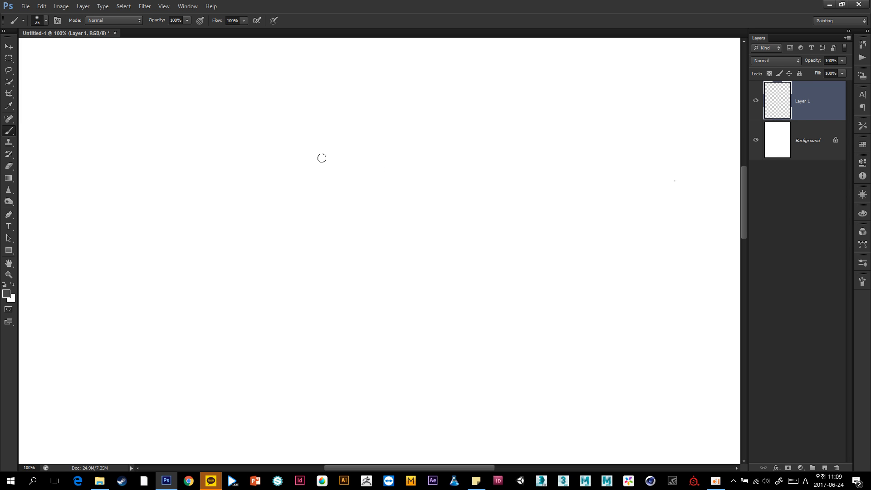
# Step: Pick a medium brown foreground colour with the on-canvas HUD colour picker
pyautogui.keyDown('alt'); pyautogui.keyDown('shift'); pyautogui.rightClick(288, 123); pyautogui.keyUp('shift'); pyautogui.keyUp('alt')
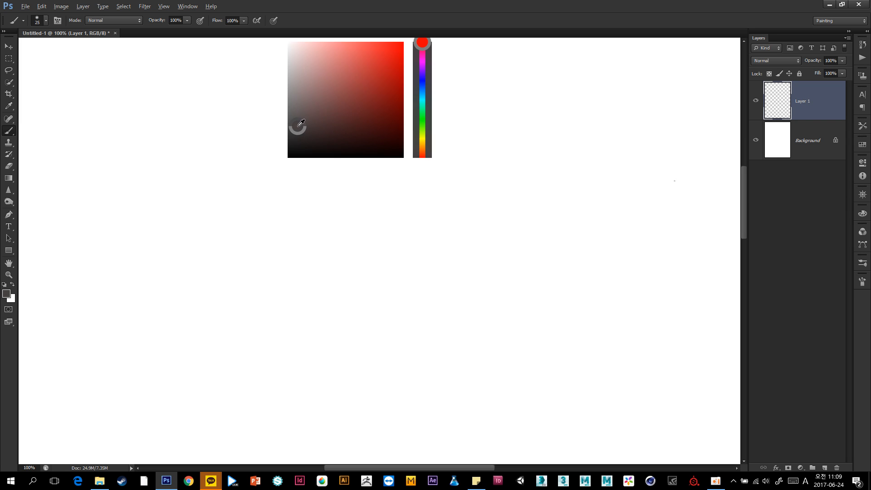
pyautogui.keyDown('alt'); pyautogui.keyDown('shift'); pyautogui.rightClick(288, 173); pyautogui.keyUp('shift'); pyautogui.keyUp('alt')
pyautogui.moveTo(320, 163); pyautogui.dragTo(303, 150)
pyautogui.keyDown('alt'); pyautogui.keyDown('shift'); pyautogui.rightClick(301, 145); pyautogui.keyUp('shift'); pyautogui.keyUp('alt')
pyautogui.keyDown('alt'); pyautogui.keyDown('shift'); pyautogui.rightClick(342, 127); pyautogui.keyUp('shift'); pyautogui.keyUp('alt')
pyautogui.moveTo(343, 123)
pyautogui.mouseDown()
pyautogui.moveTo(437, 127)
pyautogui.moveTo(390, 143)
pyautogui.moveTo(352, 132)
pyautogui.mouseUp()
# Step: Paint a dense brown patch with an enlarged brush, switching to a soft round tip for its lower-right part
pyautogui.press(']')
pyautogui.press(']')
pyautogui.press(']')
pyautogui.moveTo(181, 176)
pyautogui.mouseDown()
pyautogui.moveTo(277, 94)
pyautogui.moveTo(205, 227)
pyautogui.moveTo(240, 210)
pyautogui.mouseUp()
pyautogui.rightClick(280, 159)
pyautogui.doubleClick(412, 231)
pyautogui.moveTo(286, 132)
pyautogui.mouseDown()
pyautogui.moveTo(223, 200)
pyautogui.moveTo(235, 234)
pyautogui.moveTo(327, 178)
pyautogui.moveTo(333, 154)
pyautogui.mouseUp()
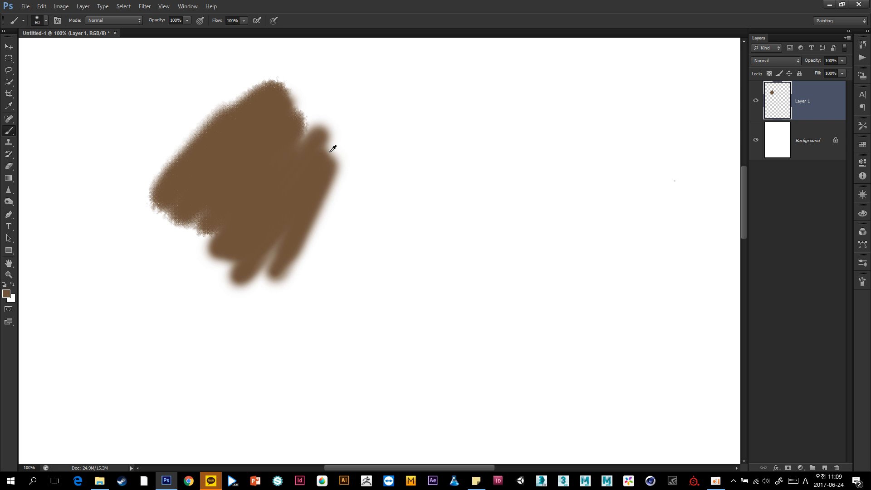
# Step: Extend the patch with brown tones sampled from its edge and centre, enlarging the brush to 90 px
pyautogui.keyDown('alt'); pyautogui.click(334, 149); pyautogui.keyUp('alt')
pyautogui.press(']')
pyautogui.moveTo(310, 94)
pyautogui.mouseDown()
pyautogui.moveTo(297, 122)
pyautogui.moveTo(347, 133)
pyautogui.mouseUp()
pyautogui.keyDown('alt'); pyautogui.click(269, 187); pyautogui.keyUp('alt')
pyautogui.press(']')
pyautogui.moveTo(270, 181)
pyautogui.mouseDown()
pyautogui.moveTo(299, 211)
pyautogui.moveTo(340, 119)
pyautogui.moveTo(253, 204)
pyautogui.moveTo(165, 197)
pyautogui.moveTo(195, 269)
pyautogui.moveTo(266, 259)
pyautogui.moveTo(334, 156)
pyautogui.moveTo(299, 261)
pyautogui.mouseUp()
pyautogui.keyDown('alt'); pyautogui.click(352, 153); pyautogui.keyUp('alt')
pyautogui.press(']')
pyautogui.moveTo(361, 132)
pyautogui.mouseDown()
pyautogui.moveTo(324, 245)
pyautogui.moveTo(375, 142)
pyautogui.mouseUp()
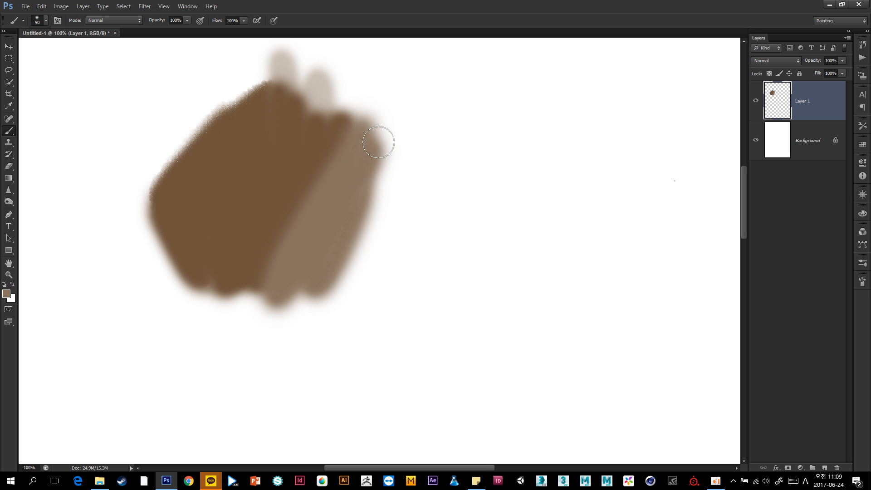
# Step: Pick a dark blue-grey colour with the HUD picker and reduce the brush to a fine writing size, undoing a test stroke
pyautogui.keyDown('alt'); pyautogui.keyDown('shift'); pyautogui.rightClick(434, 197); pyautogui.keyUp('shift'); pyautogui.keyUp('alt')
pyautogui.moveTo(521, 184)
pyautogui.mouseDown()
pyautogui.moveTo(521, 171)
pyautogui.moveTo(515, 176)
pyautogui.mouseUp()
pyautogui.press('[')
pyautogui.press('[')
pyautogui.press('[')
pyautogui.press('[')
pyautogui.press('[')
pyautogui.press('[')
pyautogui.moveTo(422, 90)
pyautogui.mouseDown()
pyautogui.moveTo(411, 120)
pyautogui.moveTo(437, 107)
pyautogui.moveTo(416, 117)
pyautogui.mouseUp()
pyautogui.hotkey('ctrl', 'z')
pyautogui.press(']')
pyautogui.press(']')
# Step: Handwrite "shift + ctrl + 우클릭" beside the top of the brown patch
pyautogui.moveTo(432, 78)
pyautogui.mouseDown()
pyautogui.moveTo(431, 119)
pyautogui.moveTo(442, 116)
pyautogui.mouseUp()
pyautogui.click(446, 88)
pyautogui.moveTo(448, 96); pyautogui.dragTo(446, 116)
pyautogui.moveTo(467, 82)
pyautogui.mouseDown()
pyautogui.moveTo(454, 117)
pyautogui.moveTo(464, 102)
pyautogui.mouseUp()
pyautogui.moveTo(475, 78)
pyautogui.mouseDown()
pyautogui.moveTo(474, 116)
pyautogui.moveTo(500, 103)
pyautogui.mouseUp()
pyautogui.moveTo(495, 85); pyautogui.dragTo(493, 119)
pyautogui.moveTo(527, 96); pyautogui.dragTo(526, 113)
pyautogui.moveTo(533, 98)
pyautogui.mouseDown()
pyautogui.moveTo(549, 95)
pyautogui.moveTo(541, 114)
pyautogui.moveTo(568, 100)
pyautogui.moveTo(572, 117)
pyautogui.moveTo(604, 103)
pyautogui.mouseUp()
pyautogui.moveTo(599, 93)
pyautogui.mouseDown()
pyautogui.moveTo(598, 113)
pyautogui.moveTo(626, 91)
pyautogui.mouseUp()
pyautogui.moveTo(619, 103)
pyautogui.mouseDown()
pyautogui.moveTo(640, 104)
pyautogui.moveTo(634, 121)
pyautogui.mouseUp()
pyautogui.moveTo(645, 87); pyautogui.dragTo(660, 120)
pyautogui.moveTo(667, 94); pyautogui.dragTo(674, 102)
pyautogui.moveTo(681, 89); pyautogui.dragTo(682, 119)
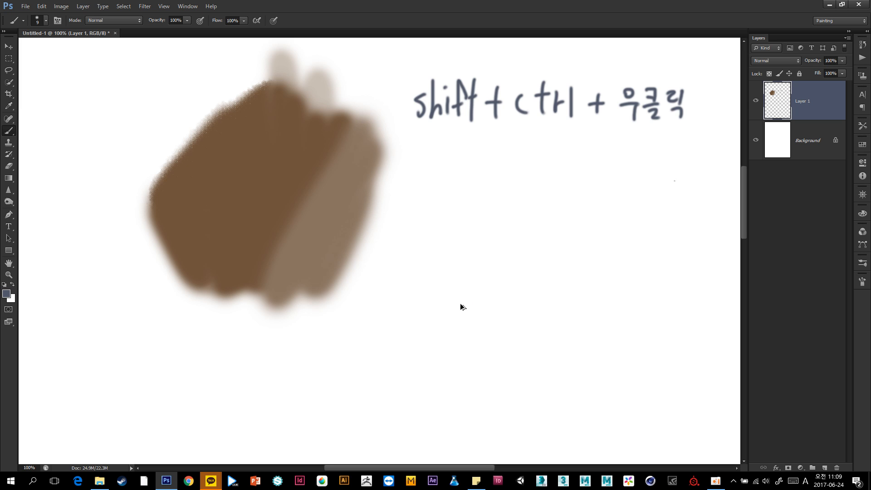
# Step: Sketch a slanted tablet pen below the handwriting, with two filled side buttons near its tip
pyautogui.moveTo(467, 290)
pyautogui.mouseDown()
pyautogui.moveTo(452, 318)
pyautogui.moveTo(487, 318)
pyautogui.mouseUp()
pyautogui.moveTo(469, 290)
pyautogui.mouseDown()
pyautogui.moveTo(485, 309)
pyautogui.moveTo(551, 187)
pyautogui.moveTo(486, 313)
pyautogui.mouseUp()
pyautogui.moveTo(562, 174); pyautogui.dragTo(576, 168)
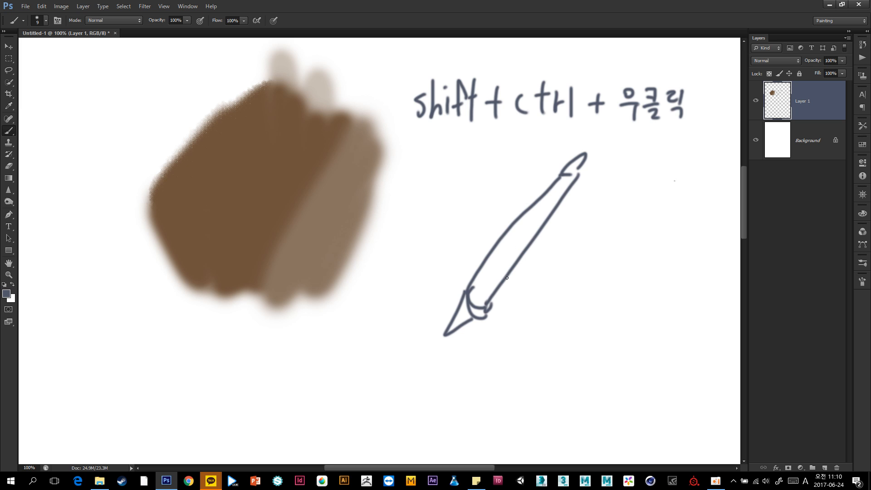
pyautogui.moveTo(483, 281); pyautogui.dragTo(483, 287)
pyautogui.moveTo(499, 255); pyautogui.dragTo(499, 261)
# Step: Draw a leader line from the pen's lower side button and label it "우클릭"
pyautogui.moveTo(488, 291)
pyautogui.mouseDown()
pyautogui.moveTo(565, 272)
pyautogui.moveTo(575, 283)
pyautogui.mouseUp()
pyautogui.moveTo(568, 285); pyautogui.dragTo(568, 304)
pyautogui.moveTo(582, 273); pyautogui.dragTo(595, 278)
pyautogui.moveTo(579, 287)
pyautogui.mouseDown()
pyautogui.moveTo(597, 286)
pyautogui.moveTo(599, 302)
pyautogui.mouseUp()
pyautogui.moveTo(599, 274); pyautogui.dragTo(603, 290)
pyautogui.moveTo(611, 274); pyautogui.dragTo(610, 293)
pyautogui.moveTo(602, 294); pyautogui.dragTo(610, 301)
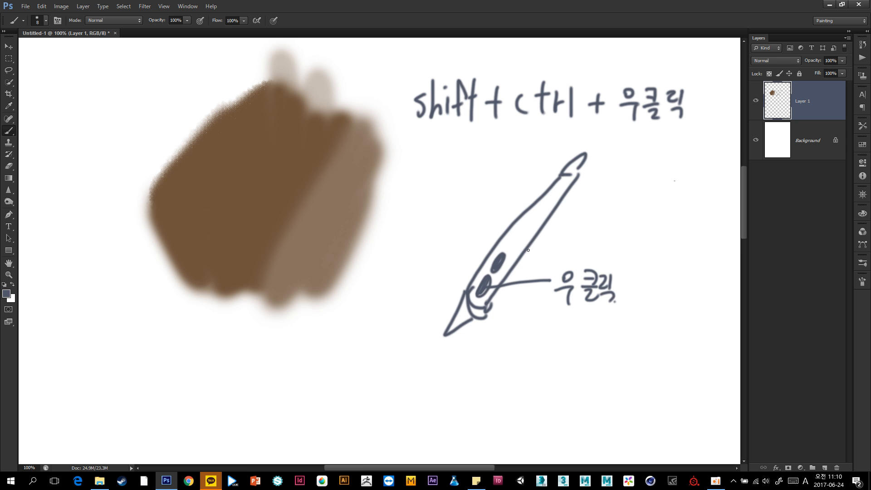
# Step: Erase "ctrl" from the handwritten shortcut and write "Alt" in its place
pyautogui.moveTo(528, 249); pyautogui.dragTo(500, 309)
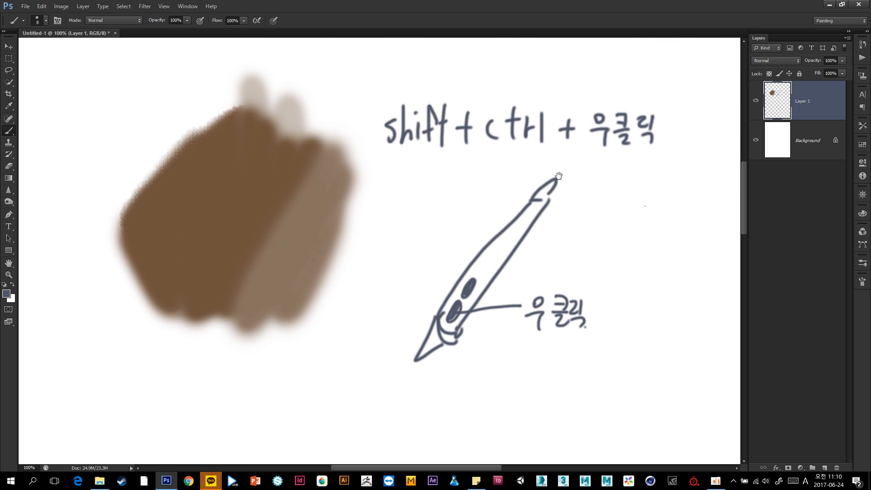
pyautogui.press('e')
pyautogui.moveTo(480, 124)
pyautogui.mouseDown()
pyautogui.moveTo(540, 125)
pyautogui.moveTo(487, 143)
pyautogui.mouseUp()
pyautogui.press('b')
pyautogui.moveTo(498, 107); pyautogui.dragTo(504, 144)
pyautogui.moveTo(492, 134)
pyautogui.mouseDown()
pyautogui.moveTo(508, 132)
pyautogui.moveTo(510, 146)
pyautogui.mouseUp()
pyautogui.moveTo(515, 123)
pyautogui.mouseDown()
pyautogui.moveTo(534, 119)
pyautogui.moveTo(520, 145)
pyautogui.mouseUp()
pyautogui.moveTo(454, 280)
pyautogui.mouseDown()
pyautogui.moveTo(479, 226)
pyautogui.moveTo(484, 250)
pyautogui.mouseUp()
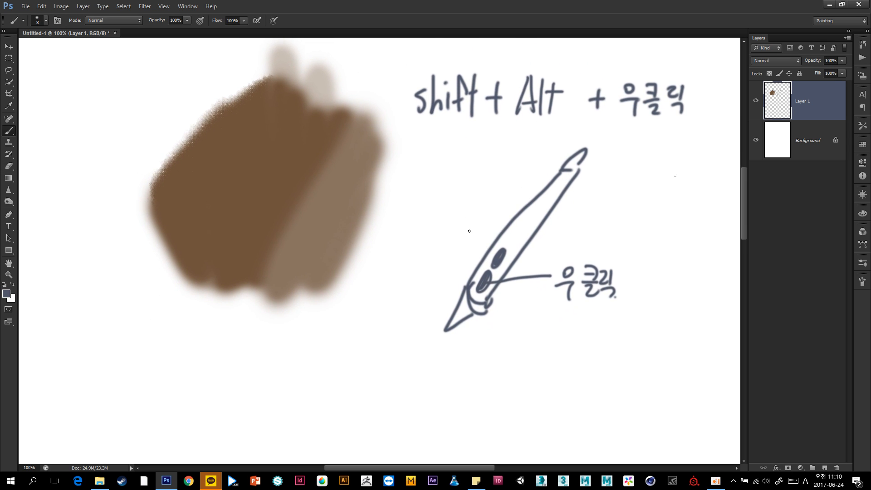
# Step: Pick a muted grey-brown colour with the HUD picker, and open the General preferences and cancel them
pyautogui.keyDown('alt'); pyautogui.keyDown('shift'); pyautogui.rightClick(435, 203); pyautogui.keyUp('shift'); pyautogui.keyUp('alt')
pyautogui.moveTo(430, 207)
pyautogui.mouseDown()
pyautogui.moveTo(522, 175)
pyautogui.moveTo(453, 185)
pyautogui.moveTo(519, 194)
pyautogui.moveTo(433, 208)
pyautogui.mouseUp()
pyautogui.click(42, 6)
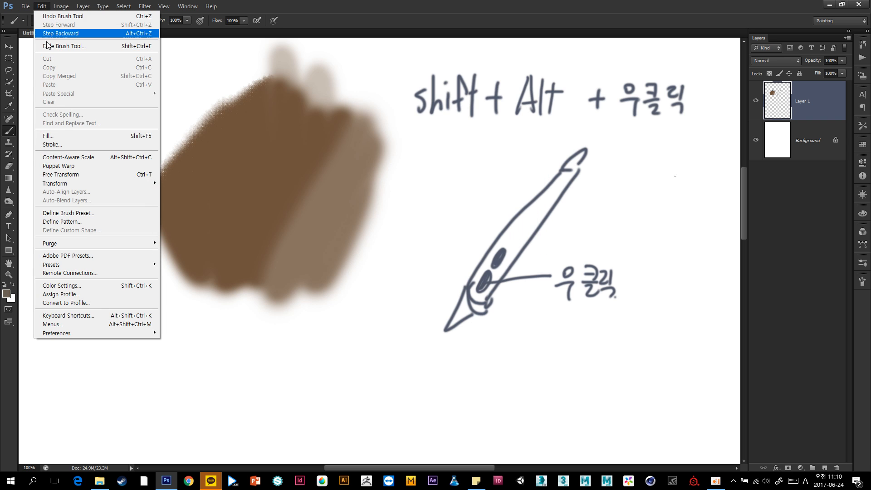
pyautogui.moveTo(141, 335)
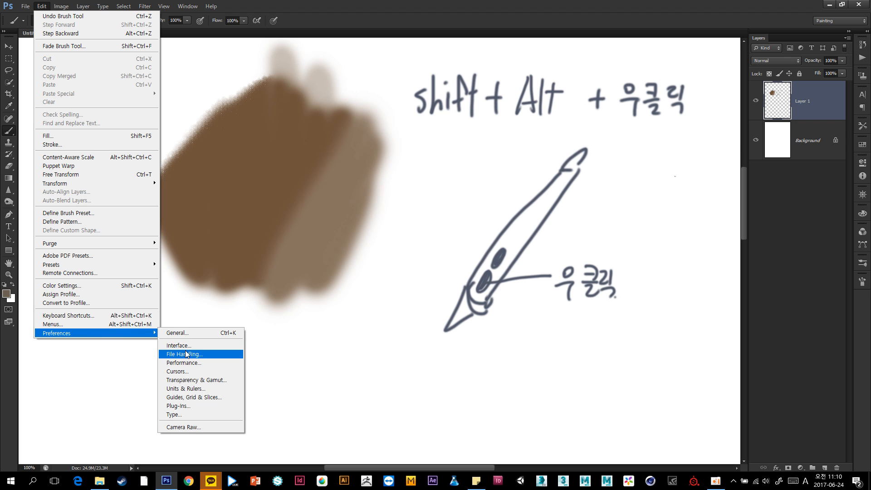
pyautogui.click(200, 334)
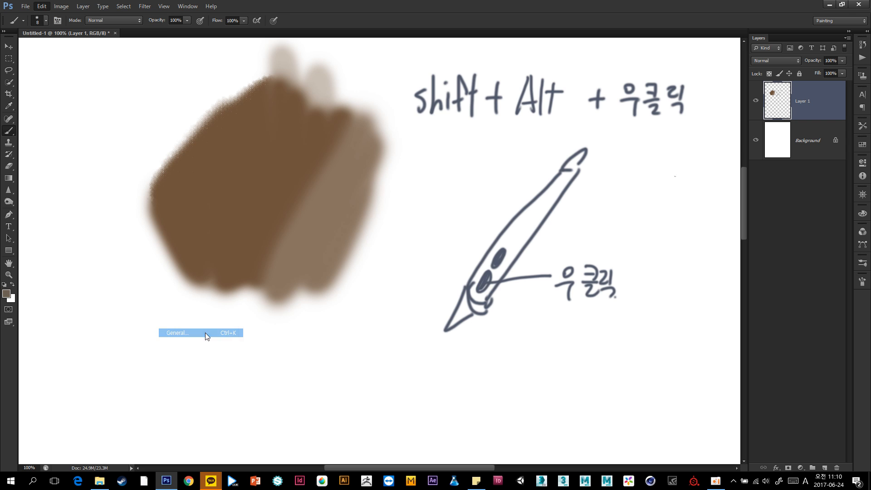
pyautogui.click(608, 84)
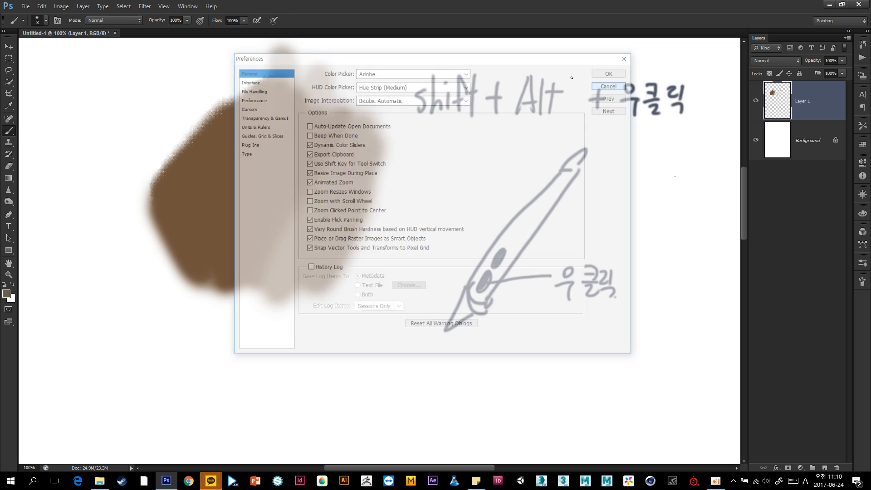
# Step: Find the HUD Color Picker option in the General preferences and set it to Hue Strip (Large)
pyautogui.click(41, 7)
pyautogui.moveTo(95, 338)
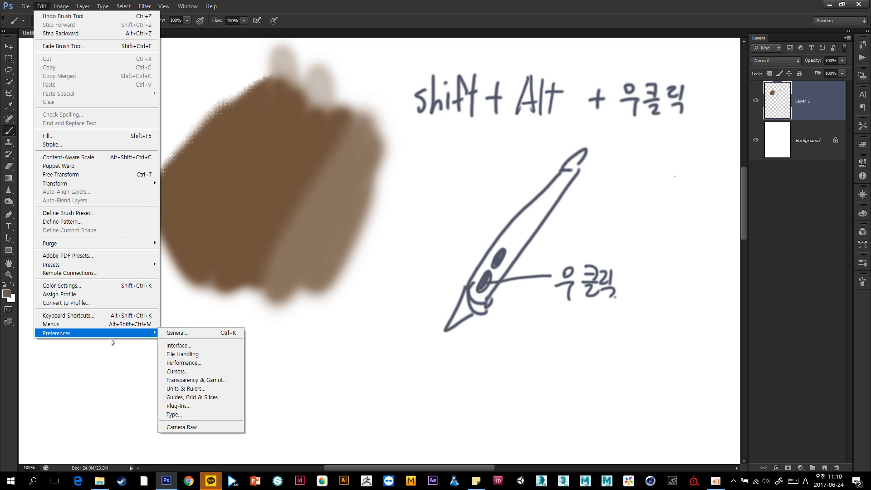
pyautogui.click(207, 335)
pyautogui.click(248, 80)
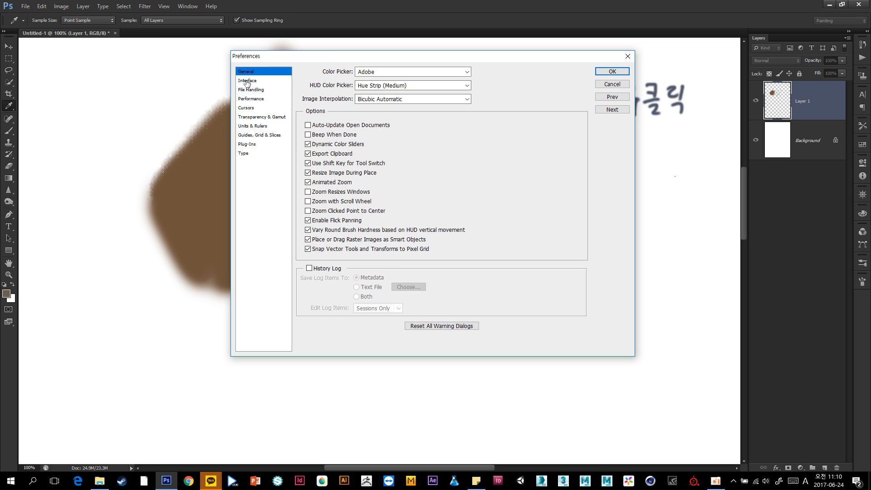
pyautogui.click(267, 90)
pyautogui.click(267, 81)
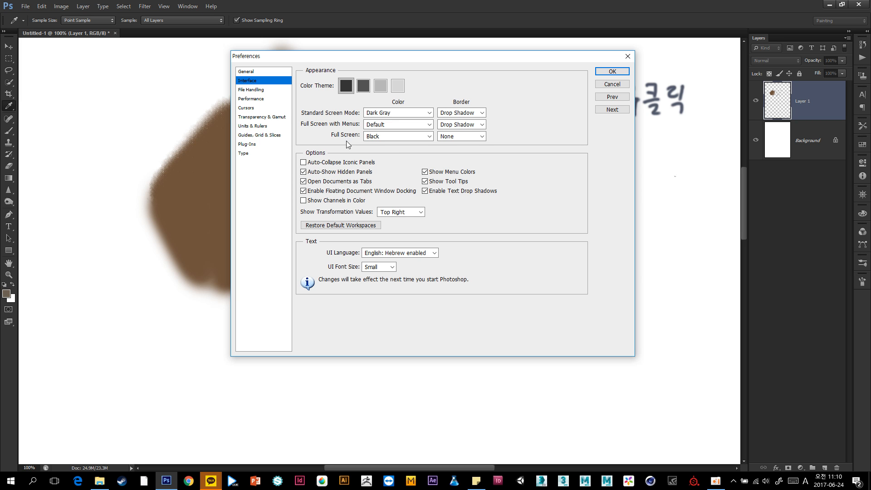
pyautogui.click(281, 90)
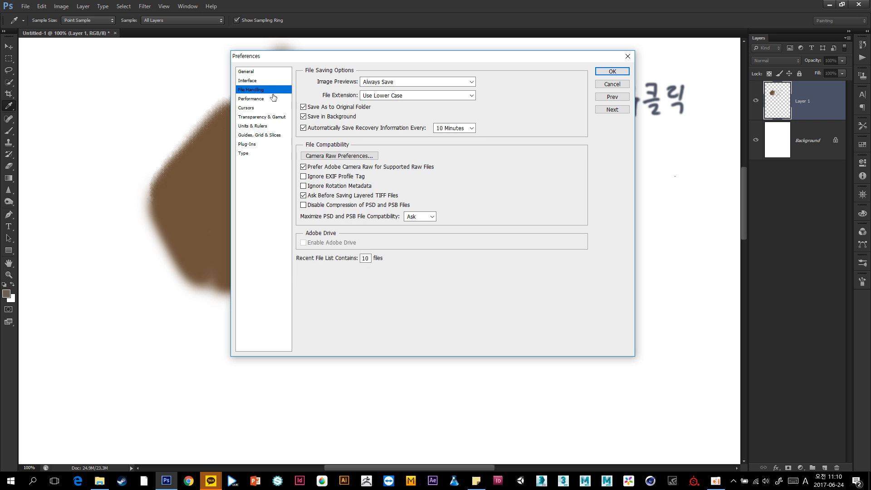
pyautogui.click(269, 76)
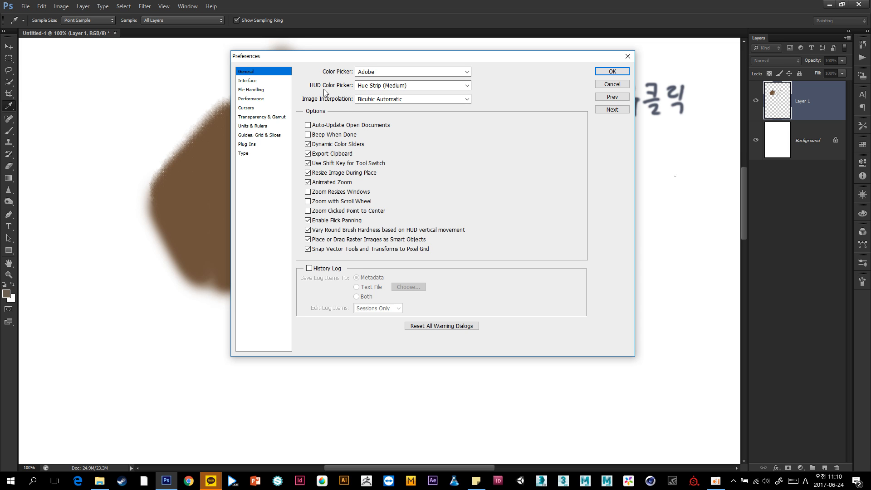
pyautogui.click(386, 86)
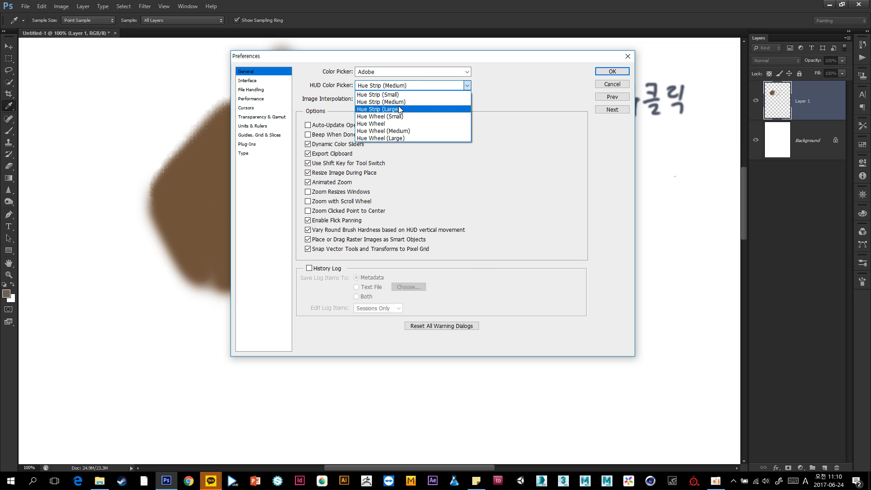
pyautogui.click(403, 103)
pyautogui.click(406, 87)
pyautogui.click(410, 109)
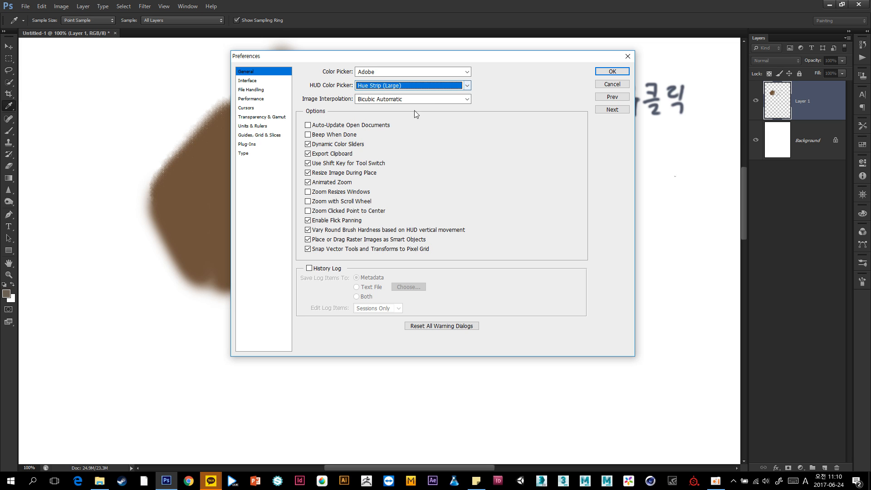
pyautogui.click(612, 72)
# Step: Try the enlarged HUD colour picker with the Brush tool, picking a dark brown foreground colour
pyautogui.press('b')
pyautogui.keyDown('alt'); pyautogui.keyDown('shift'); pyautogui.rightClick(366, 153); pyautogui.keyUp('shift'); pyautogui.keyUp('alt')
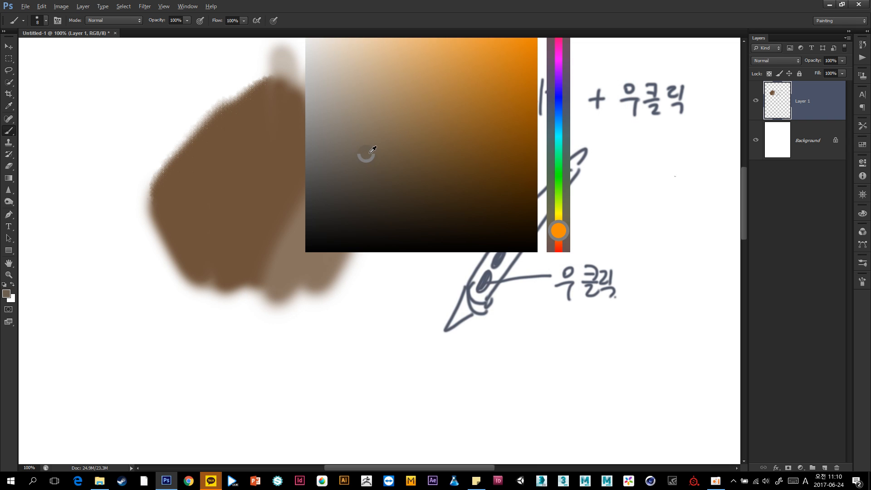
pyautogui.keyDown('alt'); pyautogui.keyDown('shift'); pyautogui.rightClick(326, 221); pyautogui.keyUp('shift'); pyautogui.keyUp('alt')
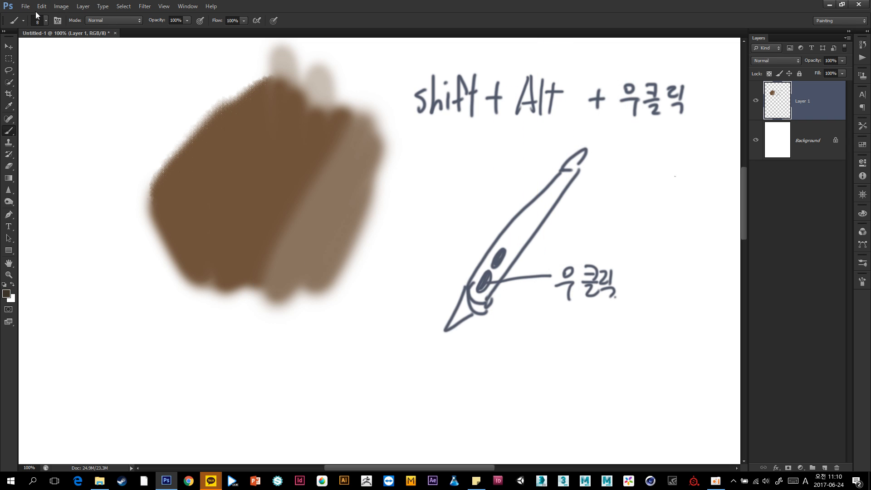
# Step: Reopen the General preferences and set the HUD Color Picker to Hue Strip (Medium)
pyautogui.click(41, 7)
pyautogui.moveTo(92, 334)
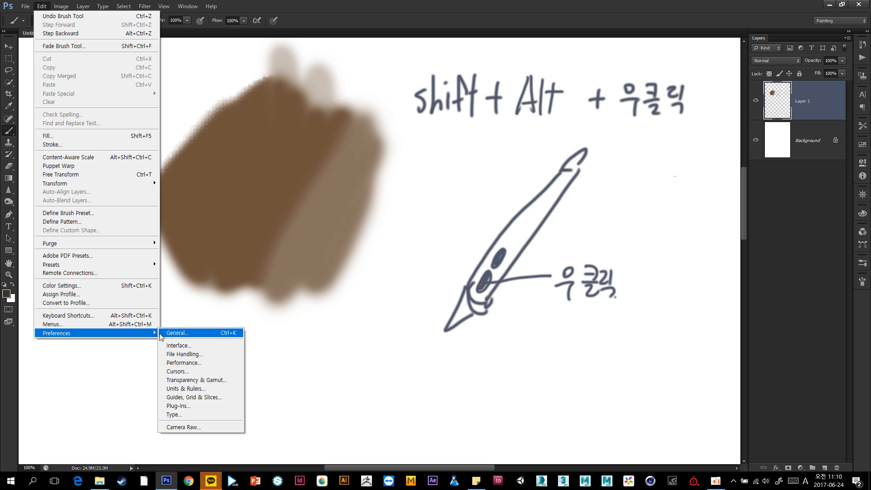
pyautogui.click(196, 336)
pyautogui.click(258, 80)
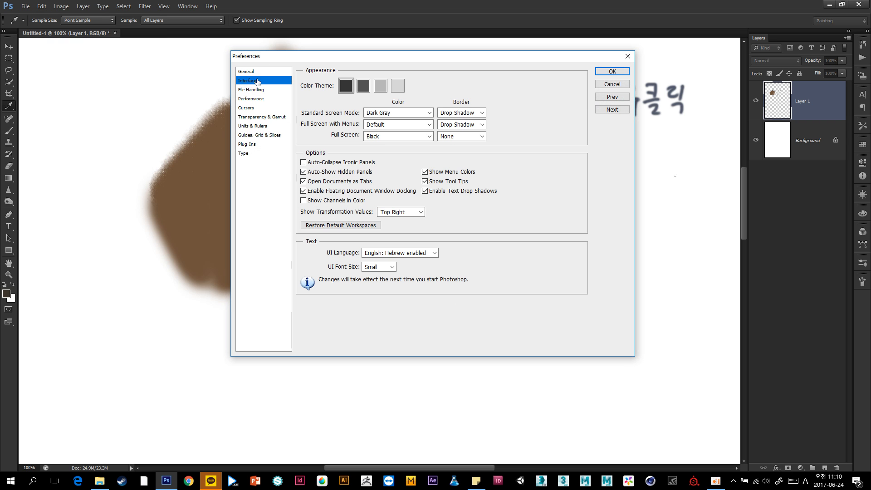
pyautogui.click(273, 90)
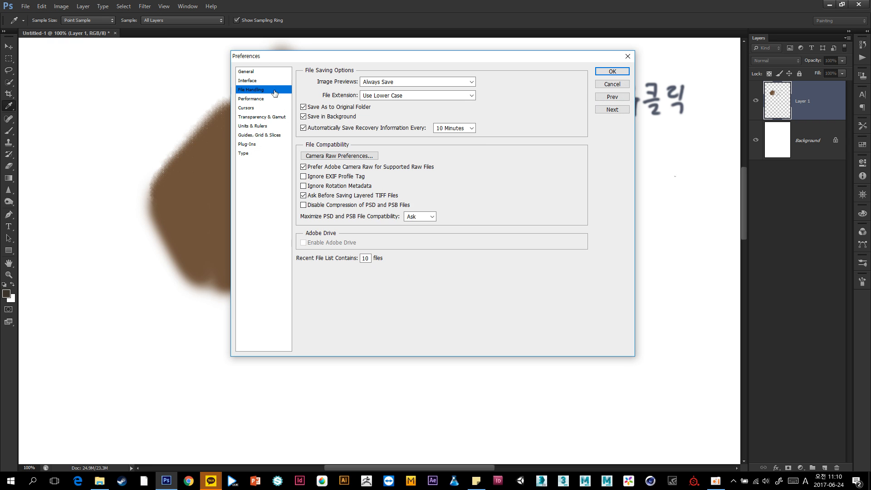
pyautogui.click(267, 73)
pyautogui.click(390, 86)
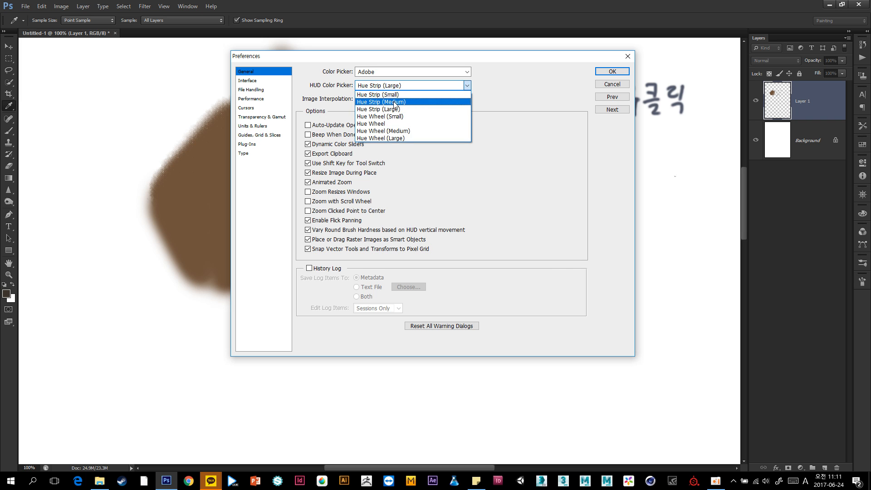
pyautogui.click(393, 102)
# Step: Examine the memory usage and history settings in the Performance preferences
pyautogui.click(258, 99)
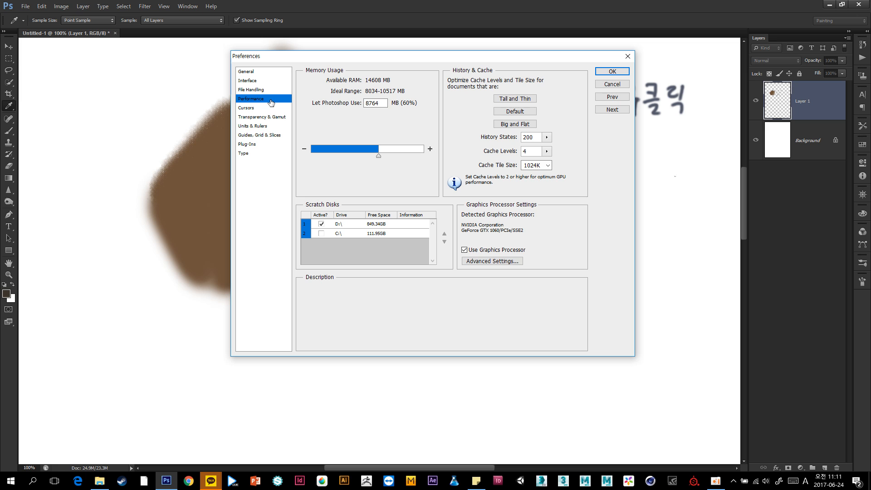
pyautogui.click(268, 72)
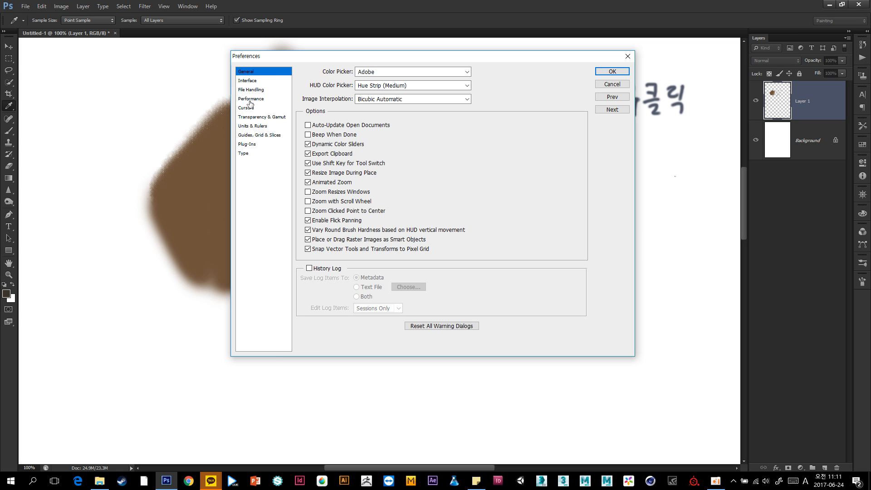
pyautogui.click(253, 100)
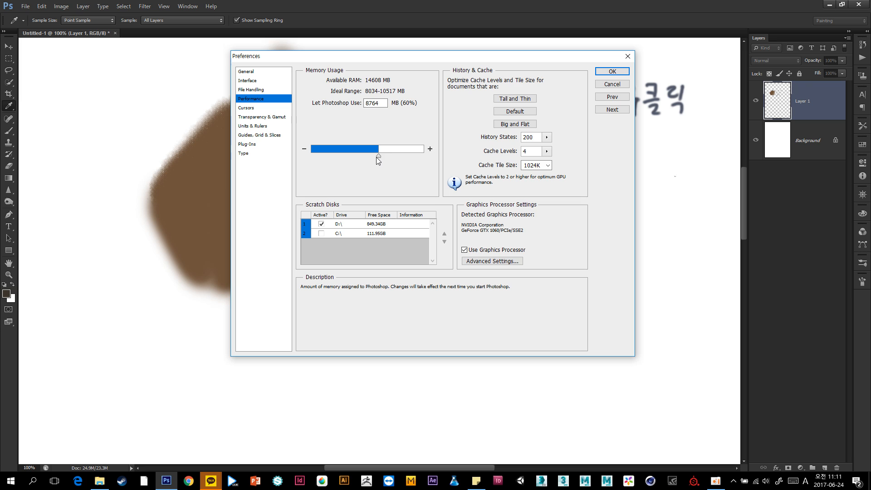
# Step: Set the memory Photoshop may use to 8859 MB in the Performance preferences and apply the change
pyautogui.moveTo(417, 164); pyautogui.dragTo(380, 168)
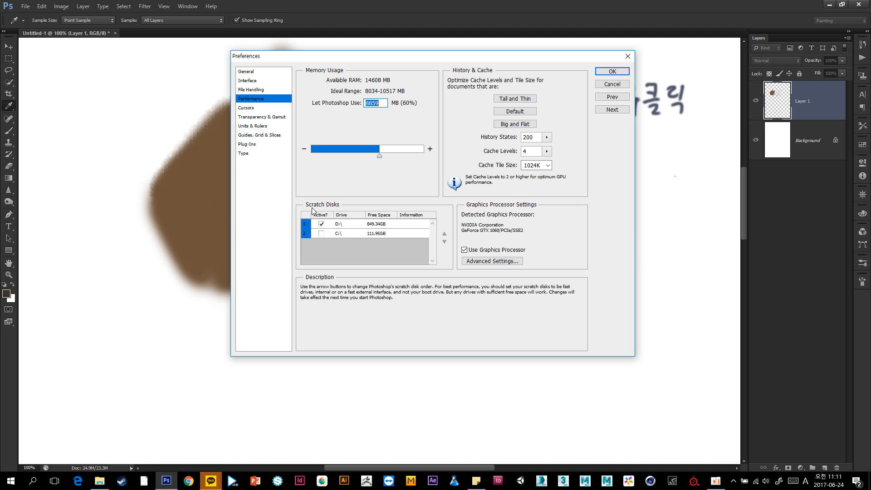
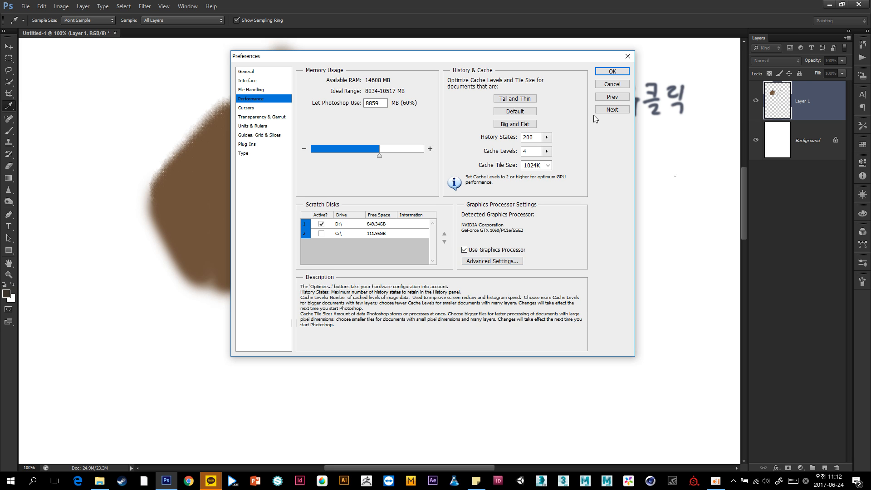
pyautogui.click(612, 71)
# Step: Try the HUD colour picker with the Brush tool, choosing a dark brown foreground colour
pyautogui.press('b')
pyautogui.keyDown('alt'); pyautogui.keyDown('shift'); pyautogui.rightClick(401, 169); pyautogui.keyUp('shift'); pyautogui.keyUp('alt')
pyautogui.moveTo(401, 168); pyautogui.dragTo(412, 138)
# Step: Turn off Use Graphics Processor in the Performance preferences and try the HUD colour picker with the Brush tool
pyautogui.click(41, 7)
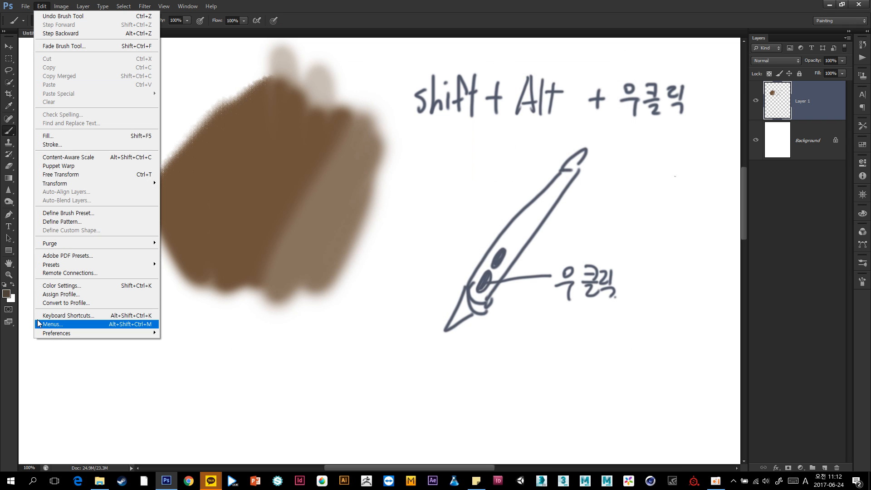
pyautogui.moveTo(59, 333)
pyautogui.click(205, 362)
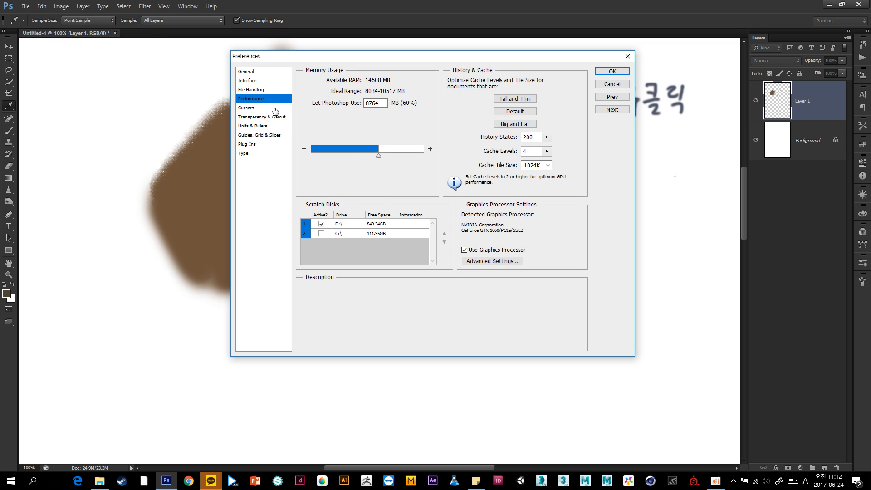
pyautogui.click(464, 250)
pyautogui.click(612, 71)
pyautogui.press('b')
pyautogui.keyDown('alt'); pyautogui.keyDown('shift'); pyautogui.rightClick(431, 178); pyautogui.keyUp('shift'); pyautogui.keyUp('alt')
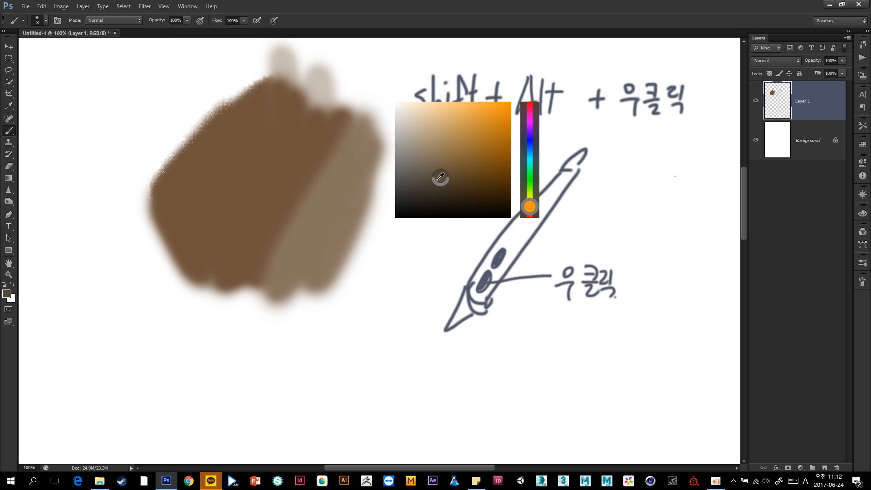
# Step: Turn Use Graphics Processor back on in the Performance preferences, checking its Advanced Settings before applying
pyautogui.click(42, 6)
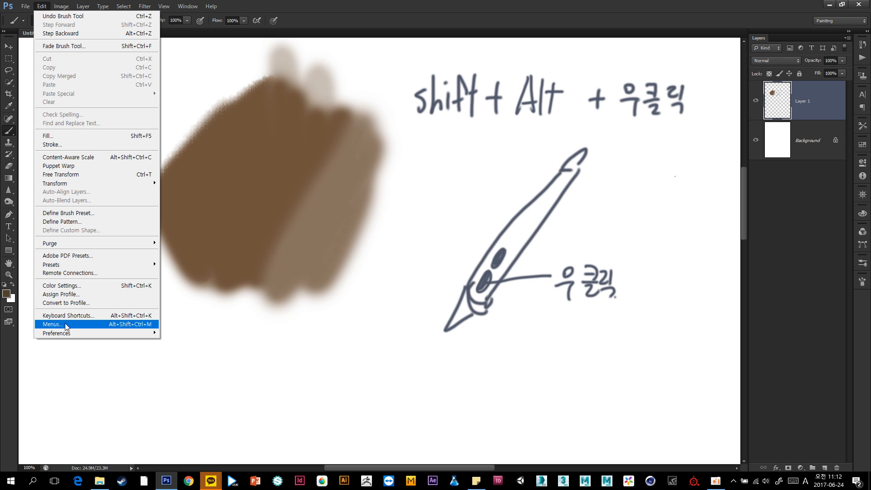
pyautogui.moveTo(158, 334)
pyautogui.click(183, 354)
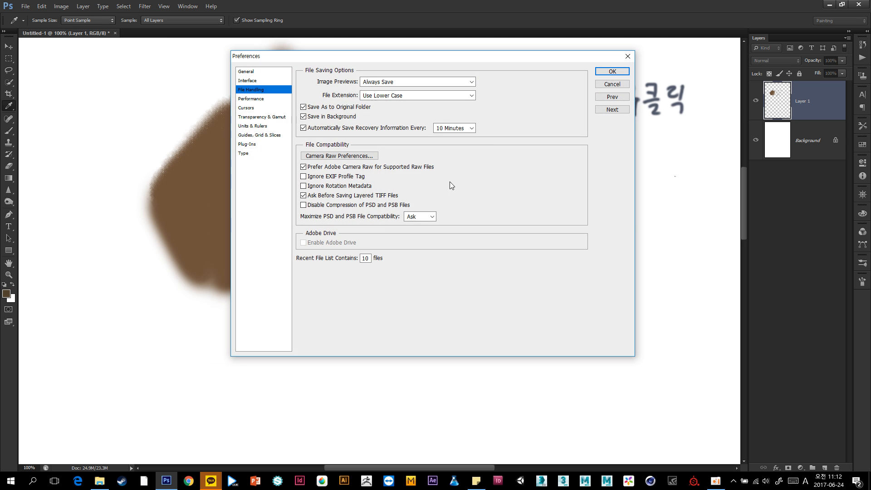
pyautogui.click(275, 99)
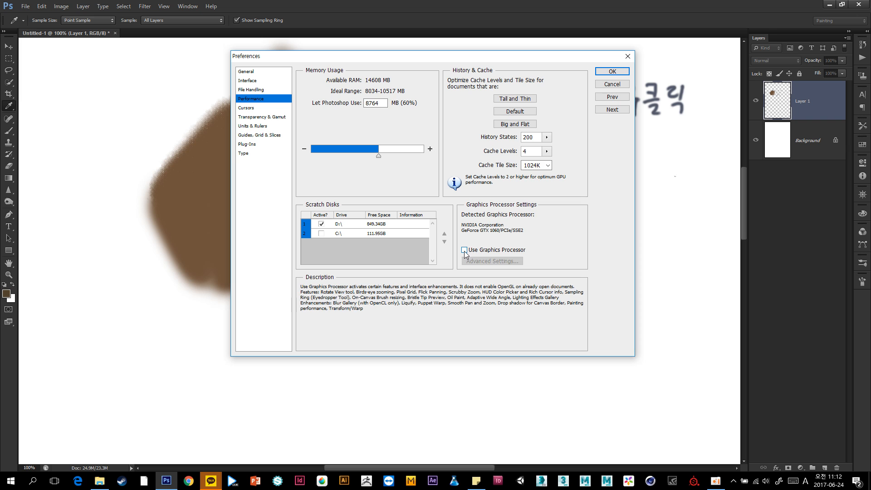
pyautogui.click(497, 260)
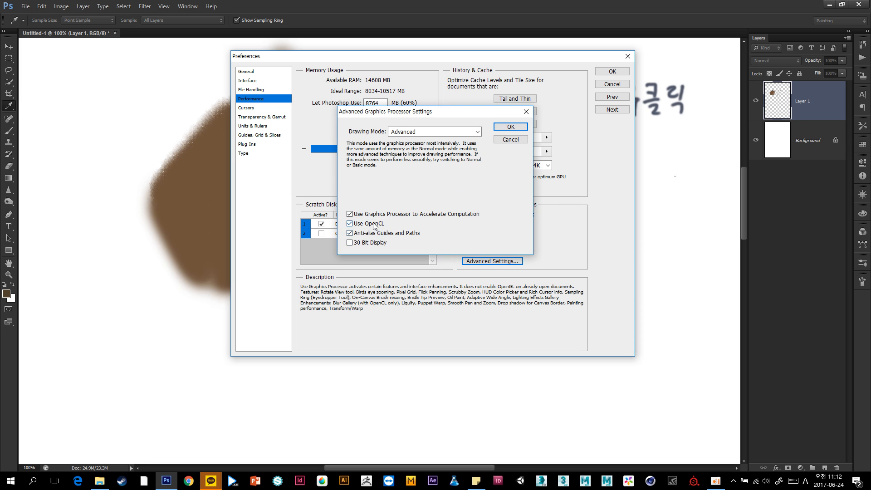
pyautogui.click(510, 140)
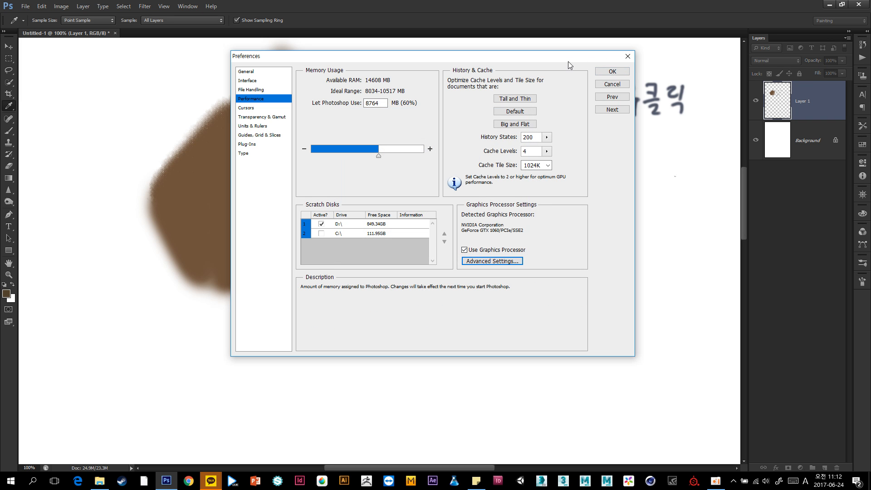
pyautogui.click(613, 72)
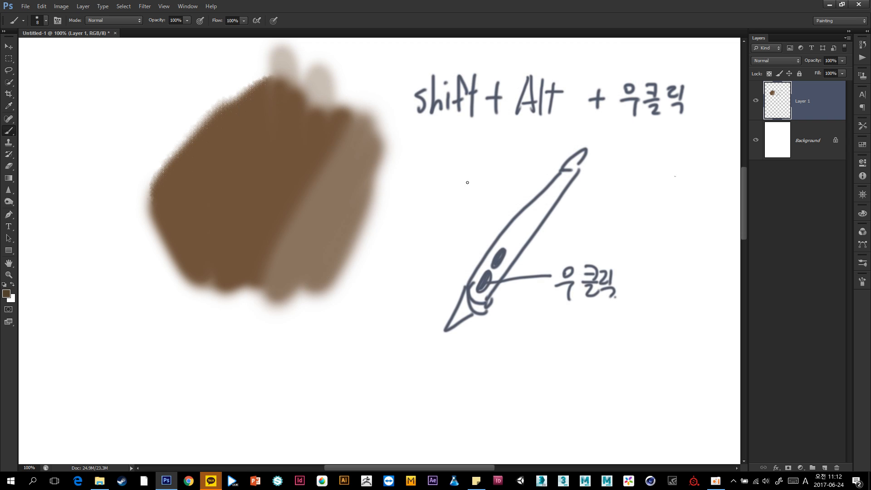
# Step: Pick a near-black brown with the HUD colour picker, enlarge the brush to 70 px, and paint diagonal strokes beside the brown area
pyautogui.keyDown('alt'); pyautogui.keyDown('shift'); pyautogui.rightClick(541, 108); pyautogui.keyUp('shift'); pyautogui.keyUp('alt')
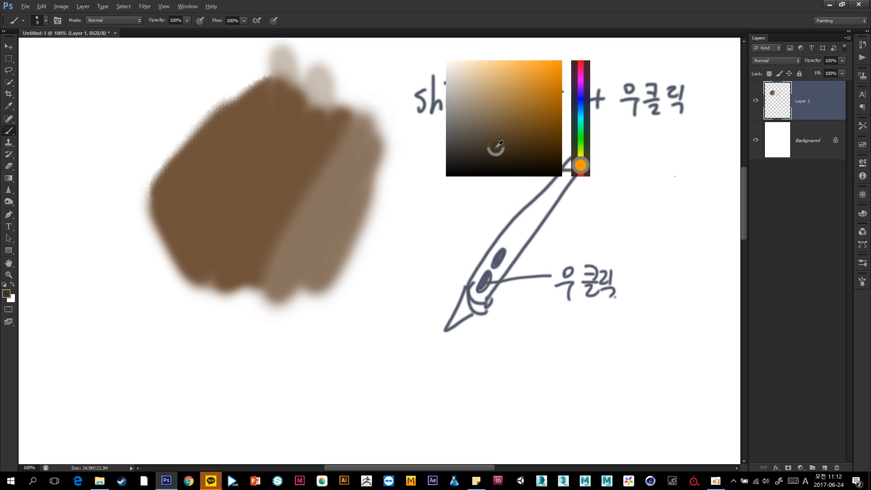
pyautogui.moveTo(507, 95)
pyautogui.mouseDown()
pyautogui.moveTo(489, 164)
pyautogui.moveTo(494, 148)
pyautogui.moveTo(464, 158)
pyautogui.moveTo(410, 146)
pyautogui.moveTo(424, 174)
pyautogui.moveTo(483, 113)
pyautogui.moveTo(476, 97)
pyautogui.mouseUp()
pyautogui.press(']')
pyautogui.press(']')
# Step: Pick a purple with the HUD colour picker, enlarge the brush to 90 px, and paint over the near-black strokes
pyautogui.keyDown('alt'); pyautogui.keyDown('shift'); pyautogui.rightClick(439, 157); pyautogui.keyUp('shift'); pyautogui.keyUp('alt')
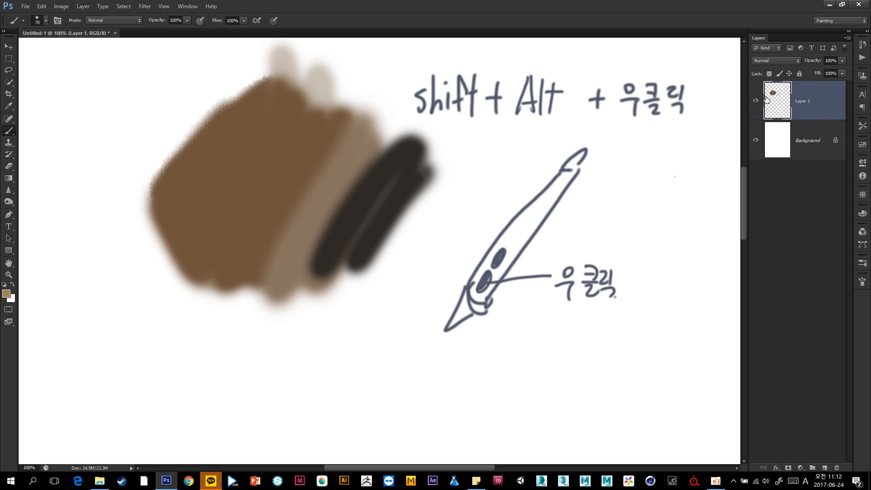
pyautogui.keyDown('alt'); pyautogui.keyDown('shift'); pyautogui.rightClick(474, 202); pyautogui.keyUp('shift'); pyautogui.keyUp('alt')
pyautogui.moveTo(473, 202)
pyautogui.mouseDown()
pyautogui.moveTo(558, 189)
pyautogui.moveTo(470, 202)
pyautogui.mouseUp()
pyautogui.press(']')
pyautogui.press(']')
pyautogui.moveTo(391, 160)
pyautogui.mouseDown()
pyautogui.moveTo(410, 136)
pyautogui.moveTo(344, 263)
pyautogui.mouseUp()
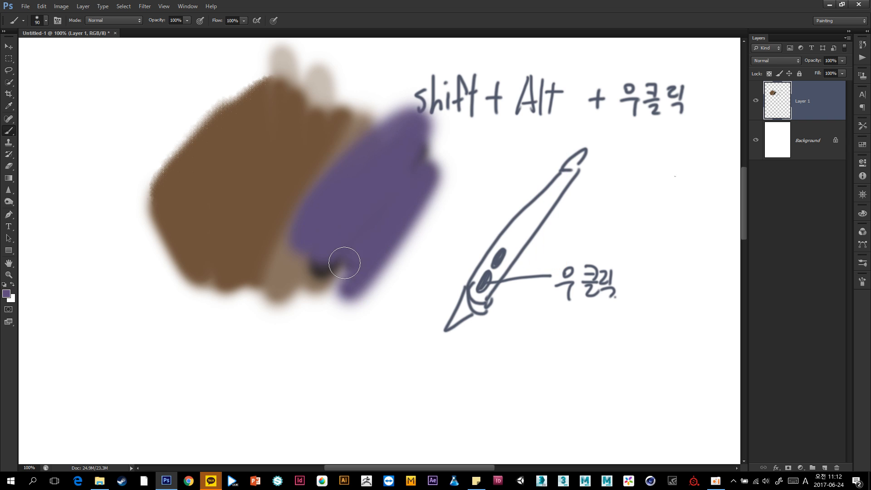
# Step: Undo the last purple stroke, repaint the purple lower down, and add strokes in a dark purple sampled from the canvas
pyautogui.hotkey('ctrl', 'z')
pyautogui.moveTo(281, 254)
pyautogui.mouseDown()
pyautogui.moveTo(375, 156)
pyautogui.moveTo(333, 312)
pyautogui.mouseUp()
pyautogui.moveTo(388, 177)
pyautogui.mouseDown()
pyautogui.moveTo(336, 339)
pyautogui.moveTo(295, 322)
pyautogui.mouseUp()
pyautogui.keyDown('alt'); pyautogui.click(407, 186); pyautogui.keyUp('alt')
pyautogui.moveTo(404, 159)
pyautogui.mouseDown()
pyautogui.moveTo(375, 283)
pyautogui.moveTo(346, 262)
pyautogui.mouseUp()
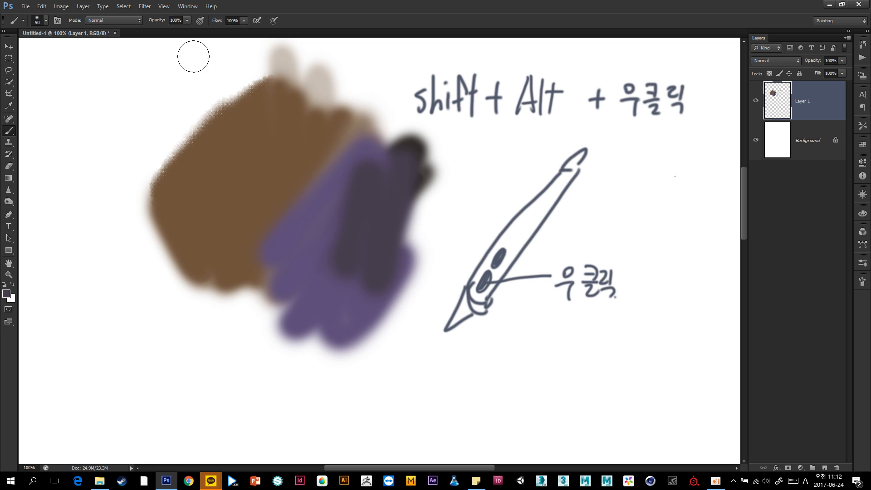
# Step: Open the Color panel, float it over the canvas, and pick a light orange foreground colour (255, 215, 143)
pyautogui.click(187, 6)
pyautogui.click(219, 119)
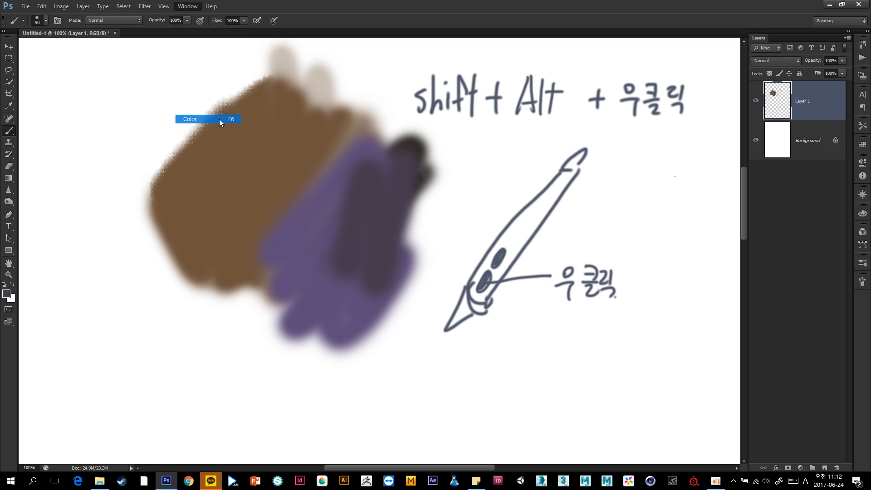
pyautogui.moveTo(766, 208); pyautogui.dragTo(543, 63)
pyautogui.moveTo(570, 101); pyautogui.dragTo(544, 103)
# Step: Compare the HSB Sliders and RGB Sliders modes of the Color panel and close the panel
pyautogui.click(622, 61)
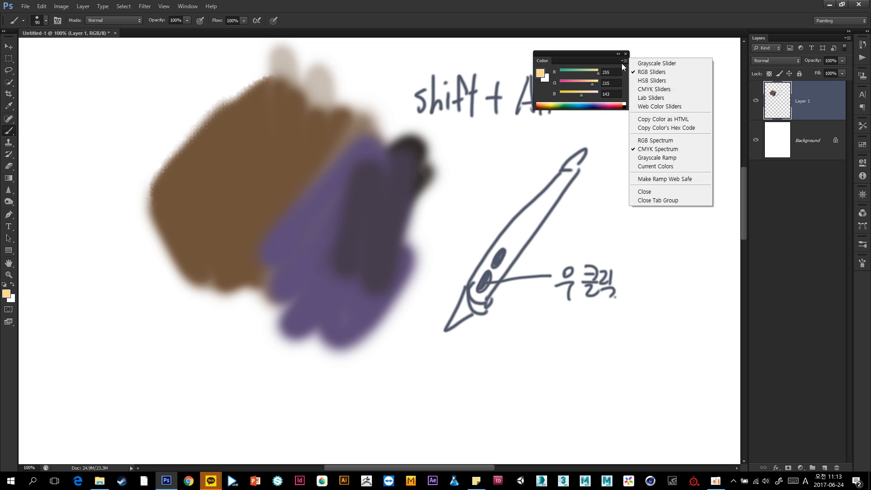
pyautogui.click(660, 80)
pyautogui.click(624, 61)
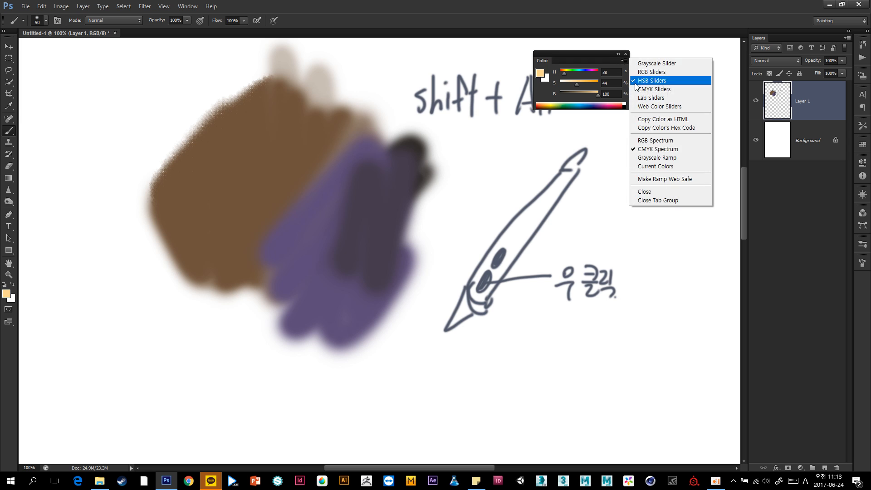
pyautogui.click(652, 72)
pyautogui.click(624, 61)
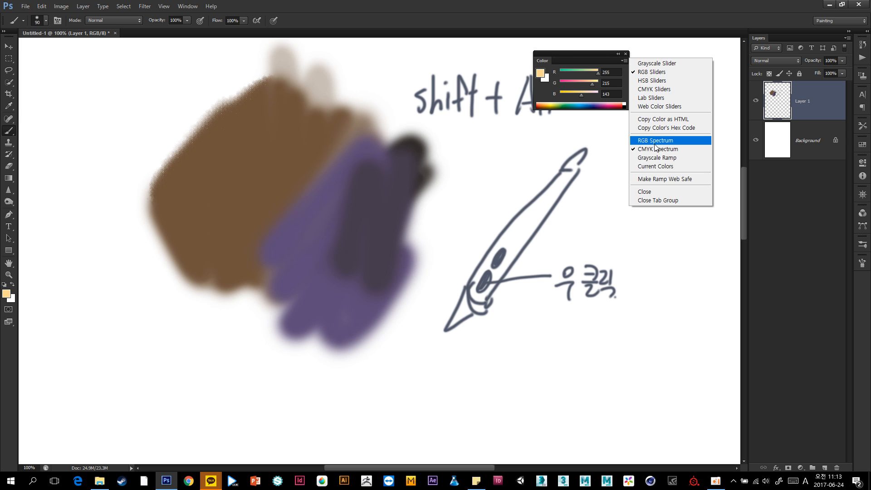
pyautogui.click(623, 54)
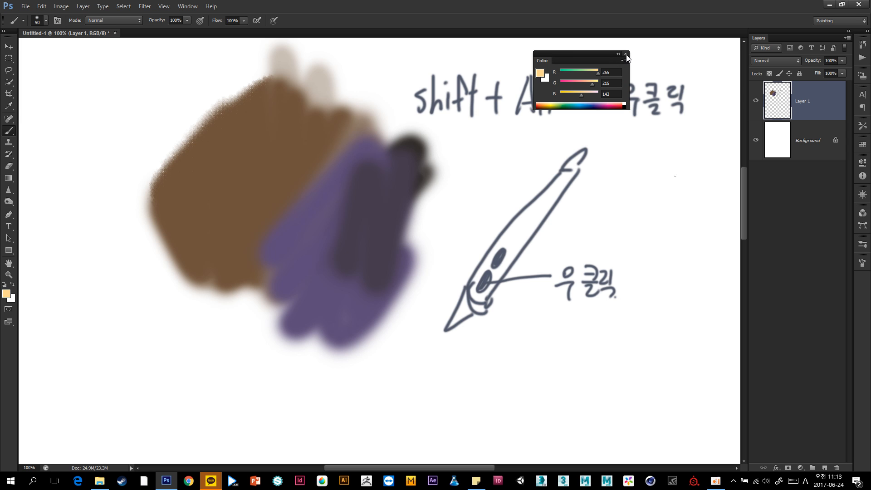
pyautogui.click(624, 54)
# Step: Undo a light orange test stroke and paint the lower part of the area with dark purple sampled from the canvas
pyautogui.moveTo(324, 189)
pyautogui.mouseDown()
pyautogui.moveTo(307, 296)
pyautogui.moveTo(250, 255)
pyautogui.mouseUp()
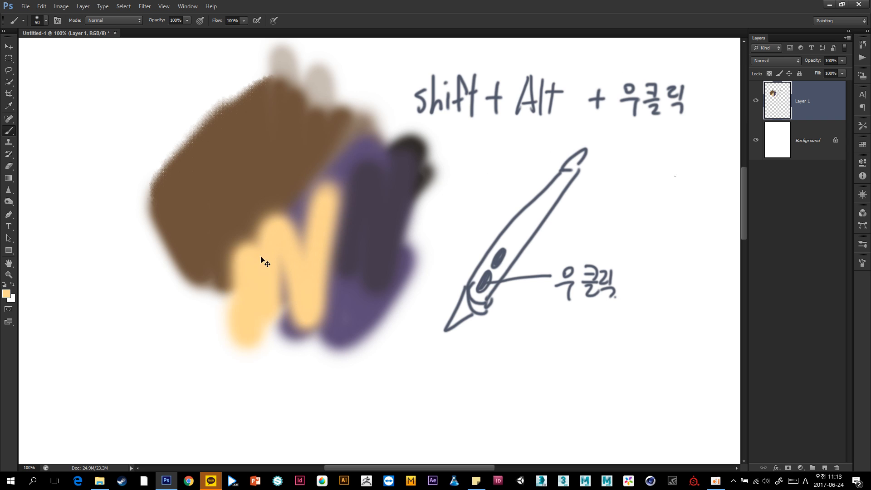
pyautogui.hotkey('ctrl', 'z')
pyautogui.keyDown('alt'); pyautogui.click(348, 217); pyautogui.keyUp('alt')
pyautogui.moveTo(328, 190)
pyautogui.mouseDown()
pyautogui.moveTo(273, 232)
pyautogui.moveTo(242, 315)
pyautogui.moveTo(276, 315)
pyautogui.moveTo(293, 280)
pyautogui.moveTo(323, 354)
pyautogui.moveTo(343, 320)
pyautogui.moveTo(356, 342)
pyautogui.moveTo(373, 336)
pyautogui.moveTo(390, 277)
pyautogui.moveTo(402, 356)
pyautogui.mouseUp()
pyautogui.press('[')
pyautogui.moveTo(412, 206); pyautogui.dragTo(402, 335)
# Step: Erase the right edge of the painted purple area with the Eraser tool
pyautogui.press('e')
pyautogui.press('[')
pyautogui.press('[')
pyautogui.moveTo(433, 138)
pyautogui.mouseDown()
pyautogui.moveTo(404, 364)
pyautogui.moveTo(406, 155)
pyautogui.moveTo(366, 165)
pyautogui.mouseUp()
# Step: Pick a reddish-brown foreground colour with the HUD colour picker and erase the remaining brown and purple paint
pyautogui.keyDown('alt'); pyautogui.keyDown('shift'); pyautogui.rightClick(357, 173); pyautogui.keyUp('shift'); pyautogui.keyUp('alt')
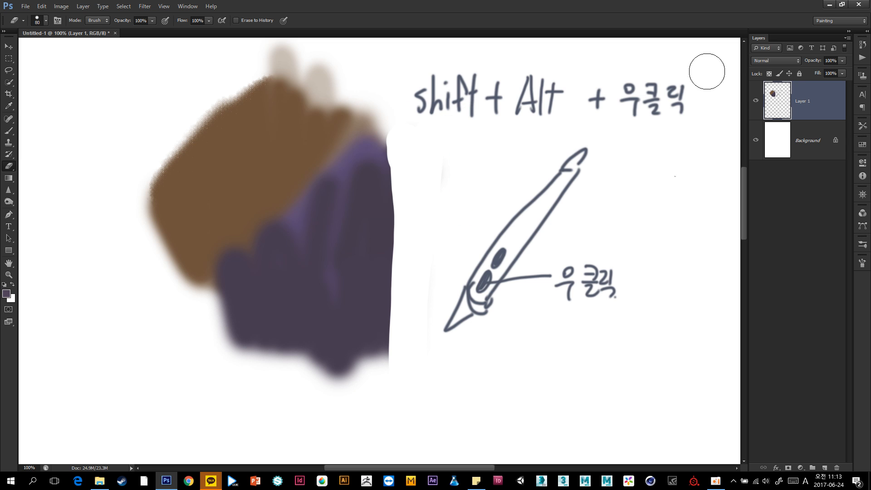
pyautogui.keyDown('alt'); pyautogui.keyDown('shift'); pyautogui.rightClick(394, 198); pyautogui.keyUp('shift'); pyautogui.keyUp('alt')
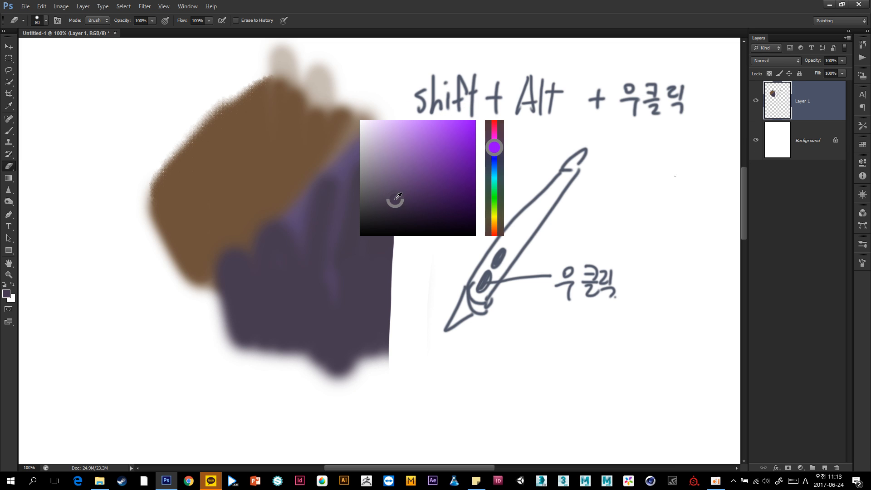
pyautogui.moveTo(394, 199)
pyautogui.mouseDown()
pyautogui.moveTo(441, 182)
pyautogui.moveTo(444, 172)
pyautogui.moveTo(493, 222)
pyautogui.moveTo(492, 229)
pyautogui.moveTo(429, 223)
pyautogui.moveTo(401, 180)
pyautogui.moveTo(399, 198)
pyautogui.moveTo(418, 193)
pyautogui.moveTo(409, 188)
pyautogui.moveTo(378, 212)
pyautogui.moveTo(370, 179)
pyautogui.moveTo(387, 404)
pyautogui.moveTo(354, 92)
pyautogui.moveTo(331, 89)
pyautogui.moveTo(314, 106)
pyautogui.moveTo(325, 45)
pyautogui.moveTo(283, 56)
pyautogui.moveTo(112, 275)
pyautogui.moveTo(145, 256)
pyautogui.moveTo(189, 271)
pyautogui.moveTo(260, 234)
pyautogui.moveTo(314, 138)
pyautogui.moveTo(337, 190)
pyautogui.moveTo(359, 381)
pyautogui.moveTo(309, 384)
pyautogui.moveTo(212, 235)
pyautogui.moveTo(297, 293)
pyautogui.mouseUp()
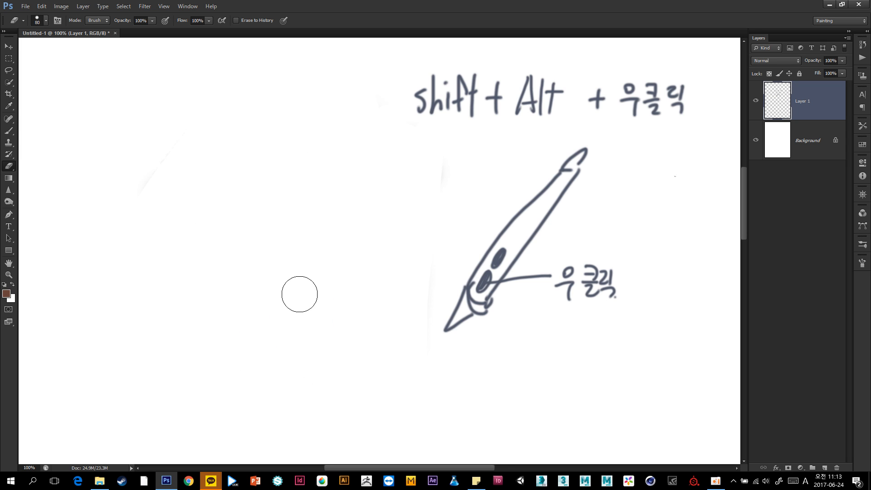
# Step: Erase the handwritten shift + Alt note, the pen drawing, and its label from Layer 1
pyautogui.scroll(-3, 505, 213)
pyautogui.moveTo(480, 196)
pyautogui.mouseDown()
pyautogui.moveTo(486, 144)
pyautogui.moveTo(592, 140)
pyautogui.moveTo(508, 151)
pyautogui.moveTo(529, 158)
pyautogui.mouseUp()
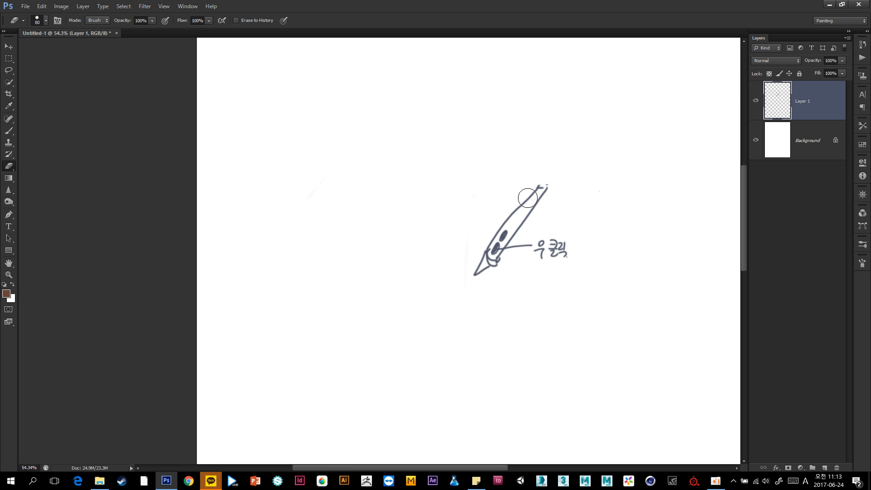
pyautogui.press(']')
pyautogui.moveTo(527, 198)
pyautogui.mouseDown()
pyautogui.moveTo(448, 296)
pyautogui.moveTo(552, 171)
pyautogui.moveTo(538, 260)
pyautogui.moveTo(561, 228)
pyautogui.moveTo(562, 285)
pyautogui.mouseUp()
pyautogui.moveTo(561, 249)
pyautogui.mouseDown()
pyautogui.moveTo(526, 278)
pyautogui.moveTo(490, 227)
pyautogui.mouseUp()
# Step: Pick a dark grey foreground colour for the Brush tool and try diagonal strokes with a soft 100 px tip
pyautogui.press('b')
pyautogui.rightClick(313, 206)
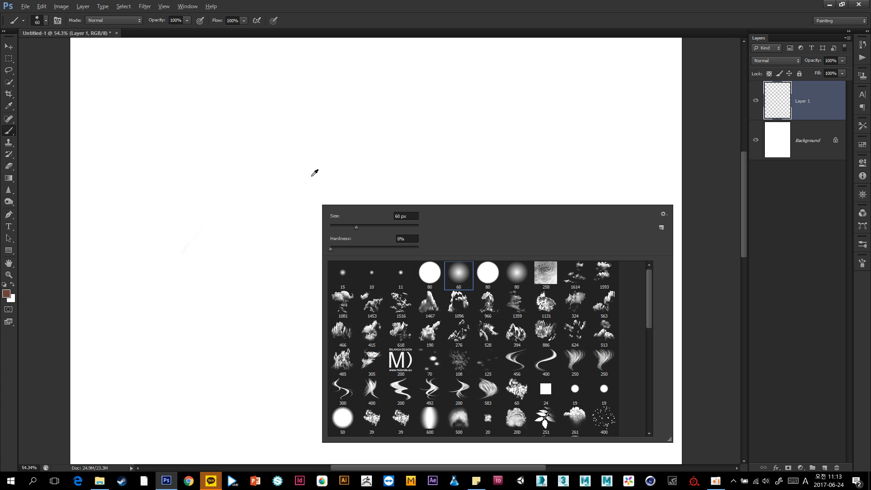
pyautogui.moveTo(287, 182); pyautogui.dragTo(230, 208)
pyautogui.press(']')
pyautogui.moveTo(314, 109); pyautogui.dragTo(292, 192)
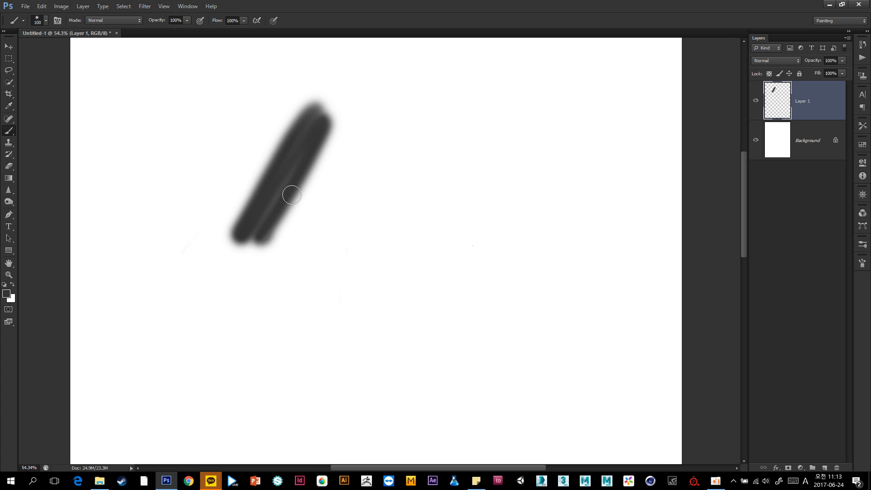
pyautogui.hotkey('ctrl', 'z')
pyautogui.keyDown('alt'); pyautogui.keyDown('shift'); pyautogui.rightClick(310, 201); pyautogui.keyUp('shift'); pyautogui.keyUp('alt')
pyautogui.keyDown('shift'); pyautogui.rightClick(290, 203); pyautogui.keyUp('shift')
pyautogui.press('Escape')
# Step: Choose the hard round 80 px brush preset and try a short stroke with it
pyautogui.rightClick(247, 217)
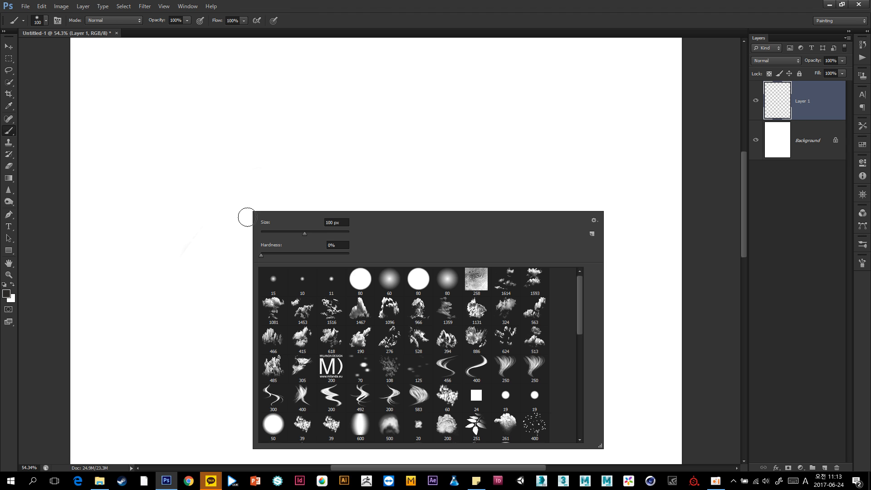
pyautogui.click(360, 282)
pyautogui.moveTo(273, 125); pyautogui.dragTo(277, 156)
pyautogui.hotkey('ctrl', 'z')
# Step: Draw a dark curved ground line sloping down to the right across the whole lower canvas, redoing the first attempt
pyautogui.press('space')
pyautogui.moveTo(308, 274); pyautogui.dragTo(320, 239)
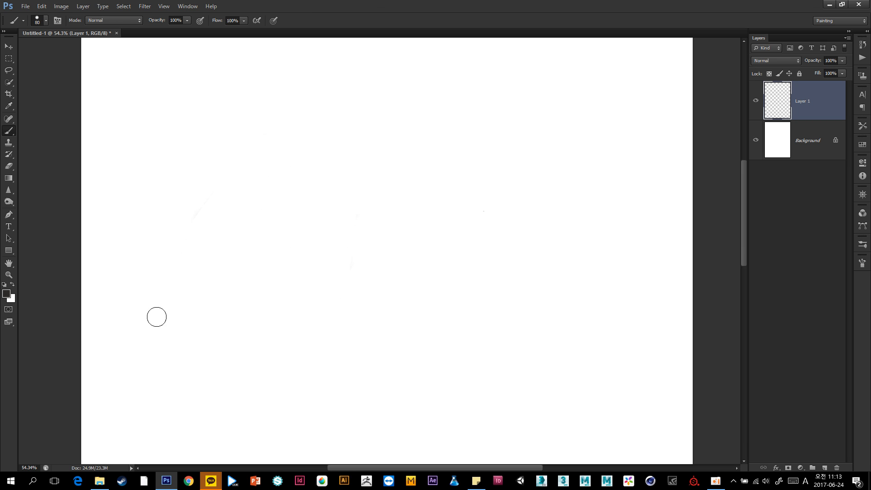
pyautogui.moveTo(87, 366); pyautogui.dragTo(690, 458)
pyautogui.hotkey('ctrl', 'z')
pyautogui.moveTo(87, 365)
pyautogui.mouseDown()
pyautogui.moveTo(614, 443)
pyautogui.moveTo(694, 467)
pyautogui.mouseUp()
# Step: Outline a tall rectangular block standing on the left part of the ground line with a 45 px brush
pyautogui.moveTo(198, 361); pyautogui.dragTo(205, 292)
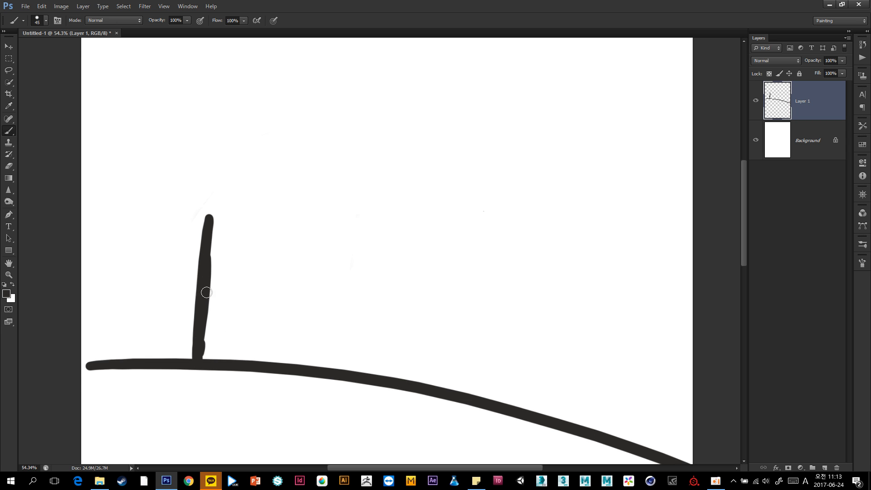
pyautogui.moveTo(232, 222); pyautogui.dragTo(266, 335)
pyautogui.moveTo(277, 233); pyautogui.dragTo(267, 350)
# Step: Enlarge the brush to 70 px and fill the tall block solid dark grey
pyautogui.press(']')
pyautogui.press(']')
pyautogui.press(']')
pyautogui.moveTo(217, 235)
pyautogui.mouseDown()
pyautogui.moveTo(218, 276)
pyautogui.moveTo(268, 226)
pyautogui.moveTo(235, 259)
pyautogui.moveTo(204, 356)
pyautogui.mouseUp()
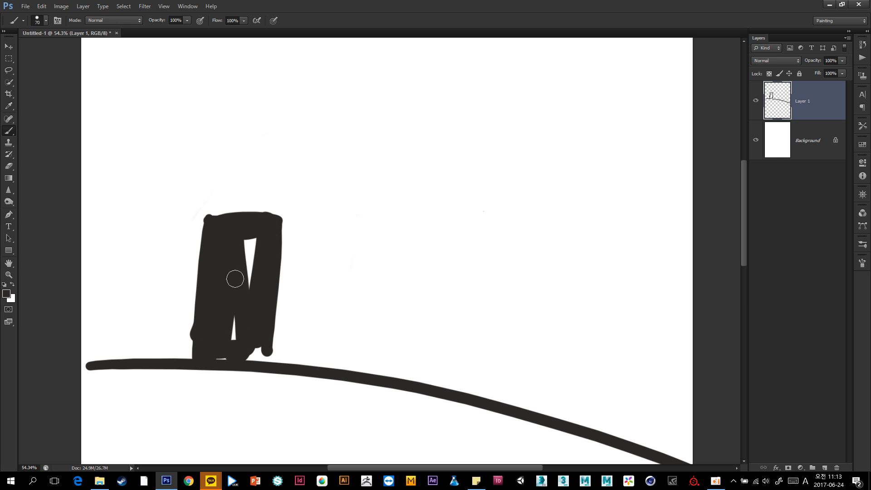
pyautogui.moveTo(235, 279); pyautogui.dragTo(262, 316)
# Step: Reduce the brush to 50 px and paint a shorter solid block against the tall block's right side
pyautogui.press('[')
pyautogui.press('[')
pyautogui.moveTo(287, 286)
pyautogui.mouseDown()
pyautogui.moveTo(286, 363)
pyautogui.moveTo(330, 349)
pyautogui.mouseUp()
pyautogui.moveTo(300, 291)
pyautogui.mouseDown()
pyautogui.moveTo(330, 337)
pyautogui.moveTo(295, 374)
pyautogui.moveTo(322, 302)
pyautogui.mouseUp()
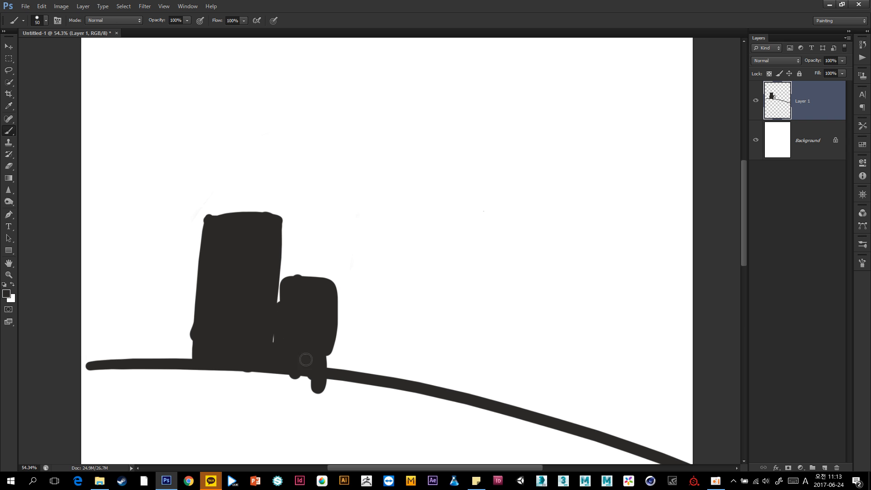
# Step: Switch to a soft round brush, try strokes near the blocks, and add a soft dab at the short block's base
pyautogui.rightClick(365, 229)
pyautogui.click(468, 307)
pyautogui.press(']')
pyautogui.moveTo(300, 243); pyautogui.dragTo(297, 293)
pyautogui.hotkey('ctrl', 'z')
pyautogui.moveTo(377, 200)
pyautogui.mouseDown()
pyautogui.moveTo(434, 276)
pyautogui.moveTo(439, 309)
pyautogui.mouseUp()
pyautogui.hotkey('ctrl', 'z')
pyautogui.moveTo(330, 346); pyautogui.dragTo(331, 361)
# Step: Enlarge the Eraser to 500 px and erase both blocks and the ground line from Layer 1
pyautogui.press('e')
pyautogui.moveTo(222, 199)
pyautogui.mouseDown()
pyautogui.moveTo(143, 366)
pyautogui.moveTo(177, 328)
pyautogui.mouseUp()
pyautogui.press(']')
pyautogui.press(']')
pyautogui.press(']')
pyautogui.press(']')
pyautogui.press(']')
pyautogui.press(']')
pyautogui.press(']')
pyautogui.press(']')
pyautogui.moveTo(284, 210); pyautogui.dragTo(161, 318)
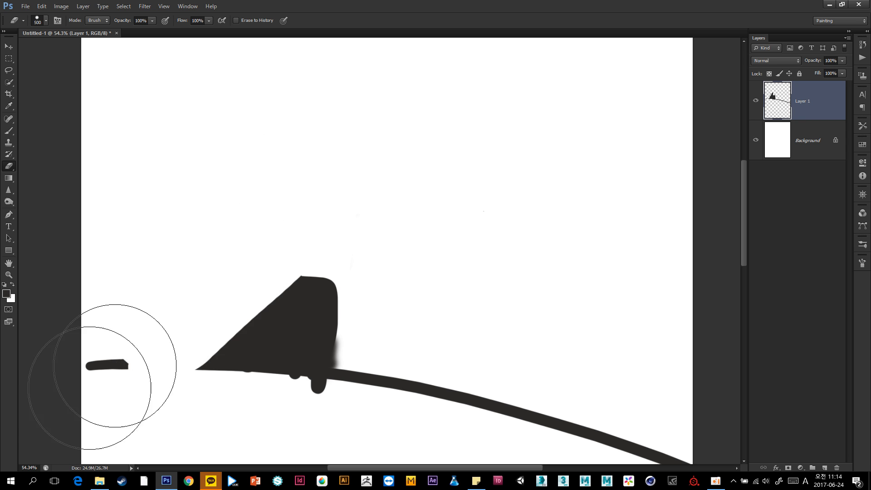
pyautogui.moveTo(114, 365)
pyautogui.mouseDown()
pyautogui.moveTo(418, 306)
pyautogui.moveTo(331, 357)
pyautogui.moveTo(647, 428)
pyautogui.moveTo(676, 437)
pyautogui.mouseUp()
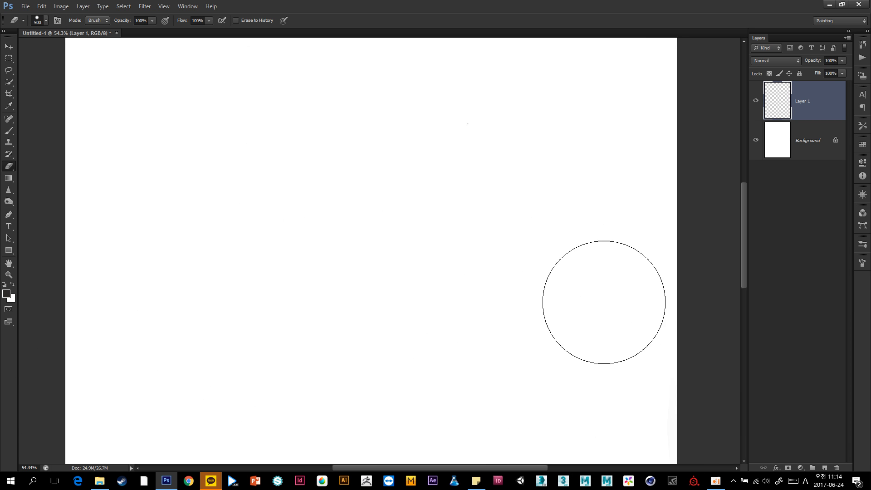
pyautogui.moveTo(462, 239)
pyautogui.mouseDown()
pyautogui.moveTo(453, 352)
pyautogui.moveTo(456, 261)
pyautogui.mouseUp()
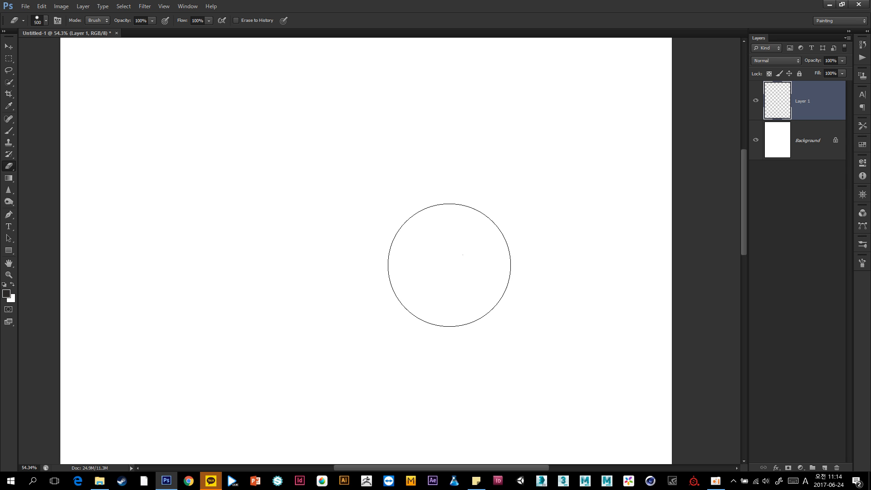
# Step: Try soft dark grey strokes with the brush at 150, 175 and 200 px on Layer 1, undoing each attempt
pyautogui.press('b')
pyautogui.moveTo(288, 124); pyautogui.dragTo(194, 247)
pyautogui.hotkey('ctrl', 'z')
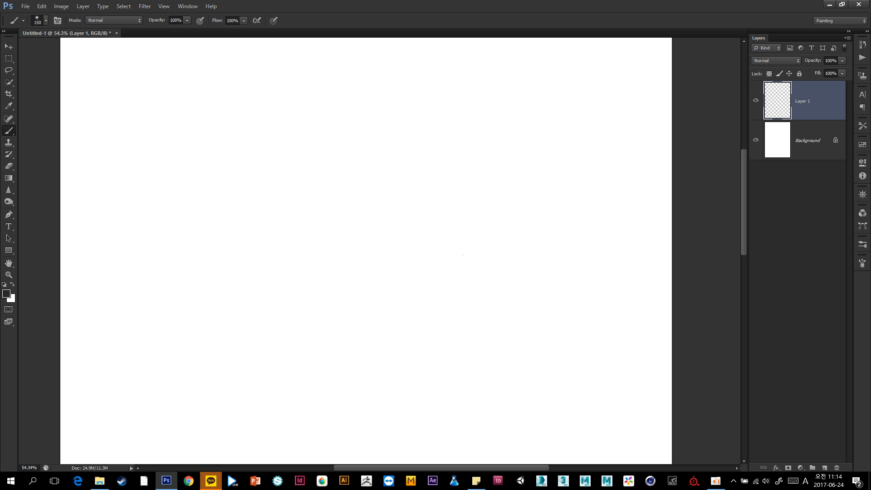
pyautogui.press(']')
pyautogui.moveTo(268, 103)
pyautogui.mouseDown()
pyautogui.moveTo(224, 178)
pyautogui.moveTo(289, 161)
pyautogui.moveTo(285, 190)
pyautogui.moveTo(310, 194)
pyautogui.mouseUp()
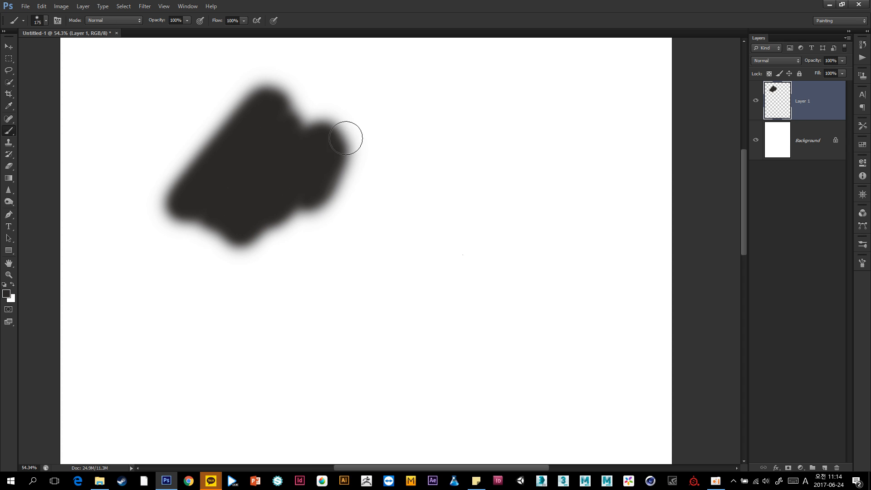
pyautogui.moveTo(345, 138); pyautogui.dragTo(349, 119)
pyautogui.hotkey('ctrl', 'z')
pyautogui.moveTo(273, 96)
pyautogui.mouseDown()
pyautogui.moveTo(270, 136)
pyautogui.moveTo(292, 144)
pyautogui.moveTo(348, 111)
pyautogui.moveTo(365, 113)
pyautogui.moveTo(383, 95)
pyautogui.mouseUp()
pyautogui.hotkey('ctrl', 'z')
pyautogui.press(']')
pyautogui.moveTo(191, 109)
pyautogui.mouseDown()
pyautogui.moveTo(146, 184)
pyautogui.moveTo(213, 150)
pyautogui.mouseUp()
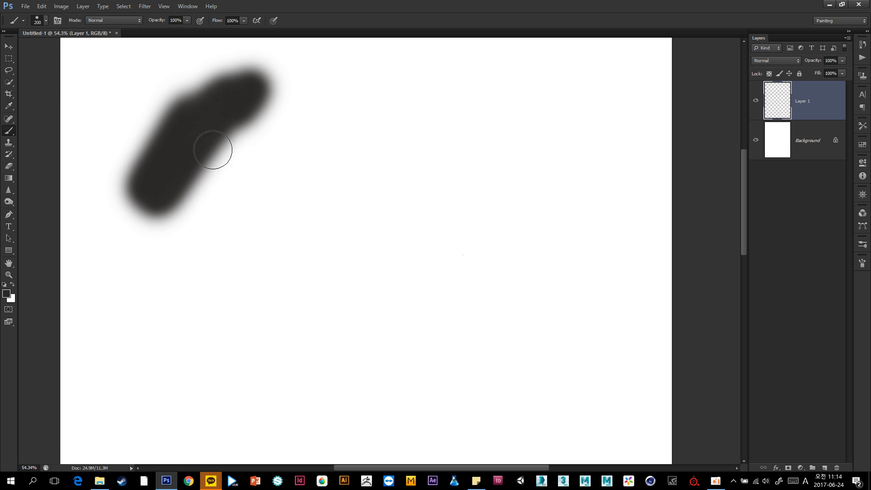
pyautogui.hotkey('ctrl', 'z')
# Step: Paint a broad dark grey patch with the 250 px soft brush and cut its lower edge using the 500 px Eraser
pyautogui.press(']')
pyautogui.moveTo(189, 96)
pyautogui.mouseDown()
pyautogui.moveTo(179, 155)
pyautogui.moveTo(315, 88)
pyautogui.moveTo(307, 194)
pyautogui.mouseUp()
pyautogui.press('e')
pyautogui.moveTo(94, 288)
pyautogui.mouseDown()
pyautogui.moveTo(358, 228)
pyautogui.moveTo(373, 215)
pyautogui.mouseUp()
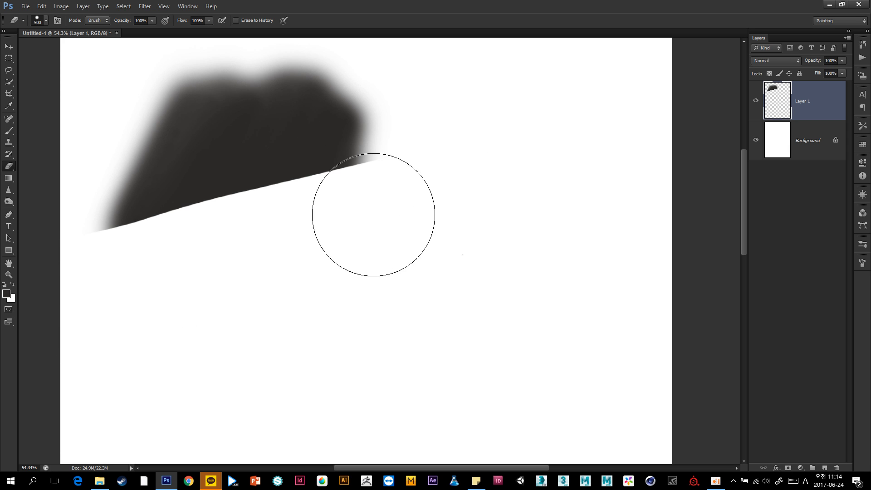
# Step: Trim the patch's upper edge and sides into a hard-edged block with a smaller Eraser, and erase the block
pyautogui.press('[')
pyautogui.press('[')
pyautogui.press('[')
pyautogui.moveTo(152, 75)
pyautogui.mouseDown()
pyautogui.moveTo(286, 60)
pyautogui.moveTo(447, 63)
pyautogui.mouseUp()
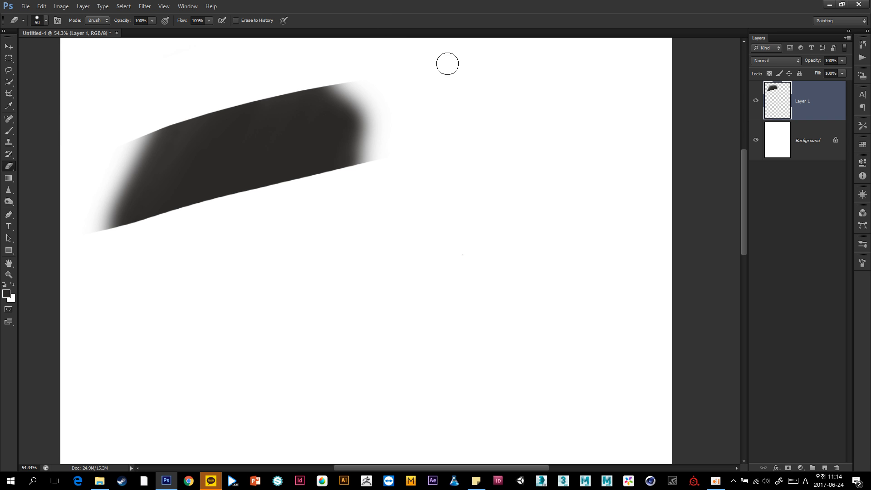
pyautogui.moveTo(338, 170)
pyautogui.mouseDown()
pyautogui.moveTo(327, 82)
pyautogui.moveTo(354, 97)
pyautogui.moveTo(376, 132)
pyautogui.mouseUp()
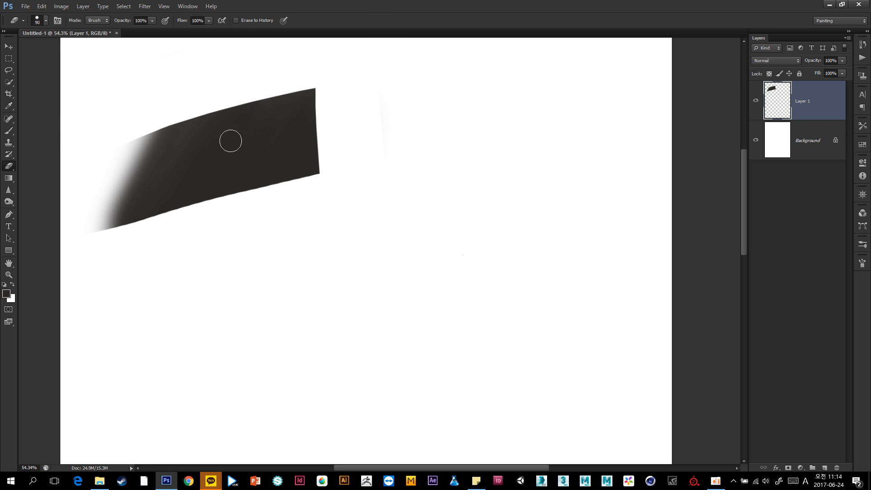
pyautogui.moveTo(189, 207)
pyautogui.mouseDown()
pyautogui.moveTo(178, 128)
pyautogui.moveTo(132, 118)
pyautogui.moveTo(95, 241)
pyautogui.mouseUp()
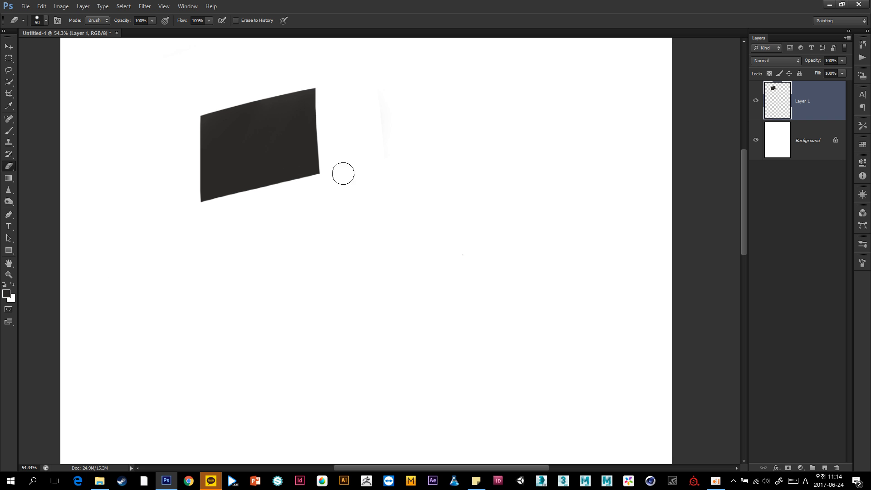
pyautogui.moveTo(164, 140)
pyautogui.mouseDown()
pyautogui.moveTo(326, 87)
pyautogui.moveTo(149, 214)
pyautogui.mouseUp()
# Step: Set the soft brush to 400 px and paint a large blurry dark grey patch in the canvas's upper area
pyautogui.press('b')
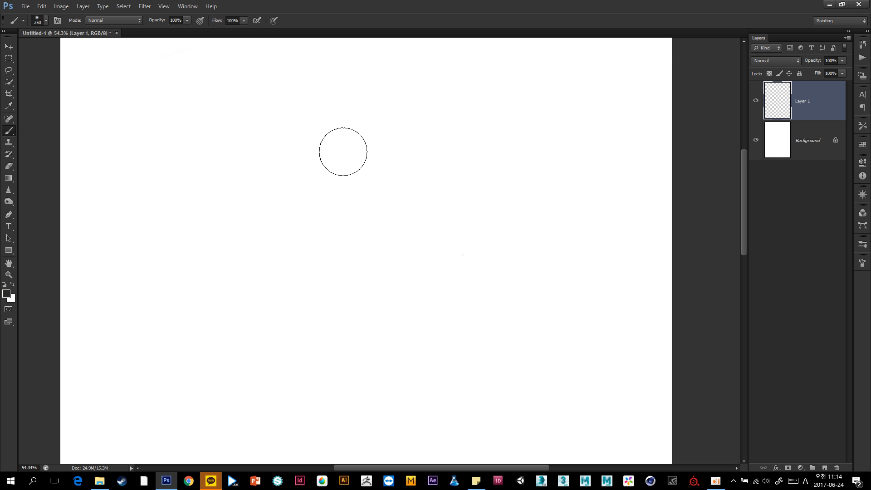
pyautogui.press(']')
pyautogui.press(']')
pyautogui.press(']')
pyautogui.press(']')
pyautogui.press(']')
pyautogui.press(']')
pyautogui.press(']')
pyautogui.press(']')
pyautogui.press('[')
pyautogui.press('[')
pyautogui.press('[')
pyautogui.press('[')
pyautogui.press('[')
pyautogui.press('[')
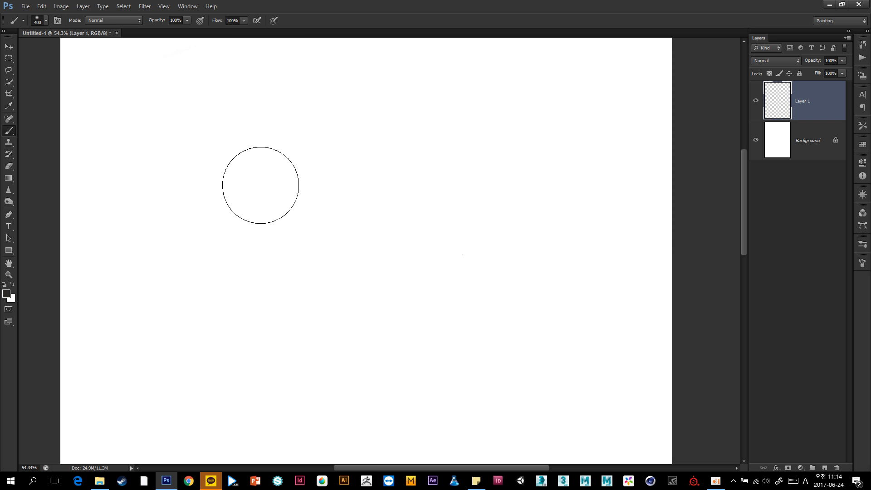
pyautogui.moveTo(296, 129); pyautogui.dragTo(414, 214)
# Step: Cut hard edges along the patch's right side and underside with the 200 px Eraser
pyautogui.press('e')
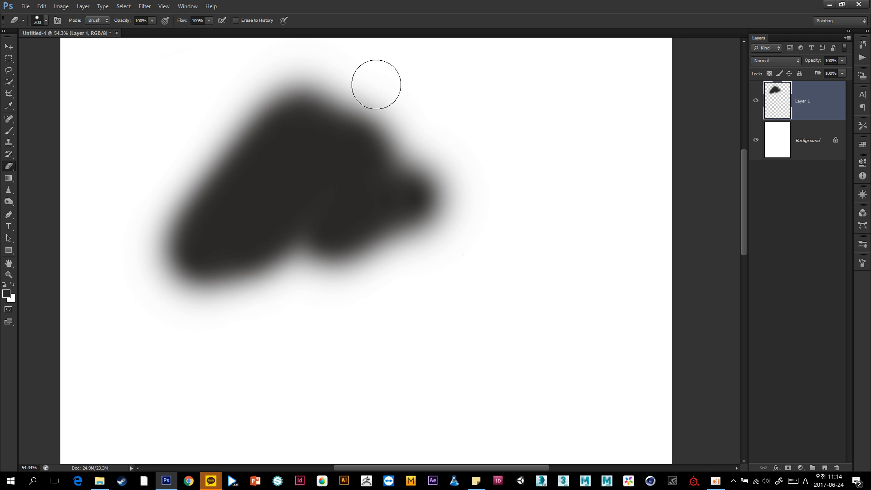
pyautogui.moveTo(385, 64)
pyautogui.mouseDown()
pyautogui.moveTo(418, 117)
pyautogui.moveTo(475, 145)
pyautogui.mouseUp()
pyautogui.moveTo(131, 267)
pyautogui.mouseDown()
pyautogui.moveTo(116, 267)
pyautogui.moveTo(385, 264)
pyautogui.moveTo(299, 249)
pyautogui.moveTo(315, 296)
pyautogui.mouseUp()
# Step: Enlarge the Eraser to 500 px and erase the rest of the dark patch from Layer 1
pyautogui.press(']')
pyautogui.press(']')
pyautogui.press(']')
pyautogui.press(']')
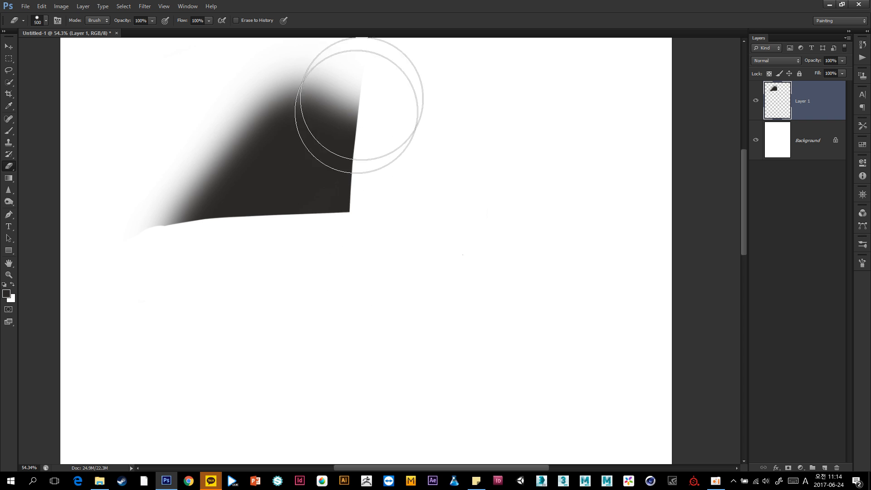
pyautogui.moveTo(358, 104); pyautogui.dragTo(224, 78)
# Step: Draw a face profile with the 15 px soft brush and add a long slanted jaw stroke at 25 px
pyautogui.press('b')
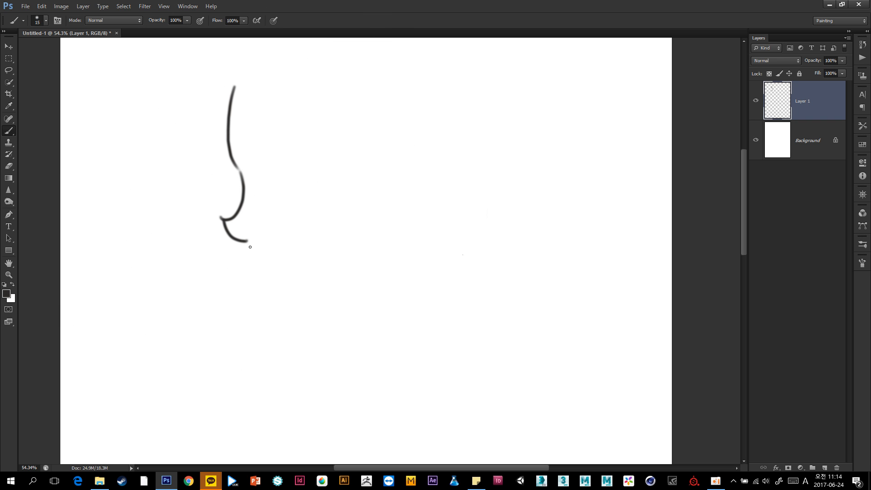
pyautogui.press(']')
pyautogui.moveTo(309, 308); pyautogui.dragTo(422, 246)
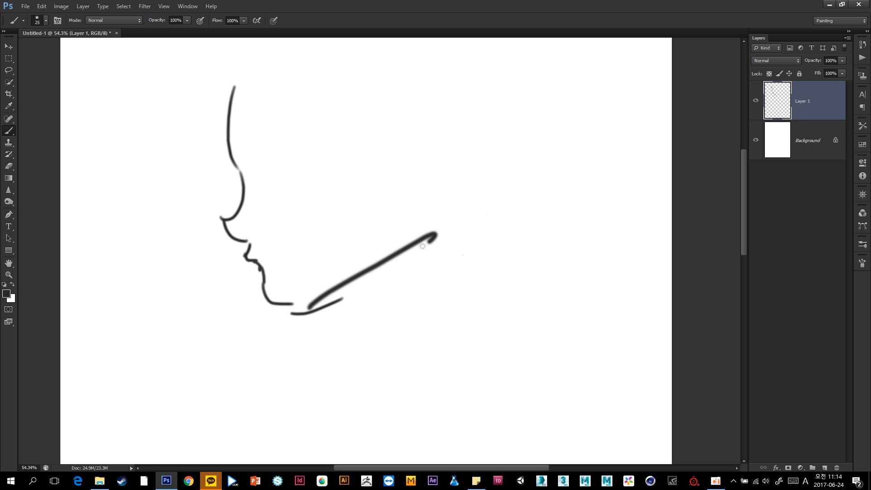
# Step: Erase the whole face profile from Layer 1 and return to the Brush tool
pyautogui.press('e')
pyautogui.moveTo(249, 94); pyautogui.dragTo(521, 220)
pyautogui.press('b')
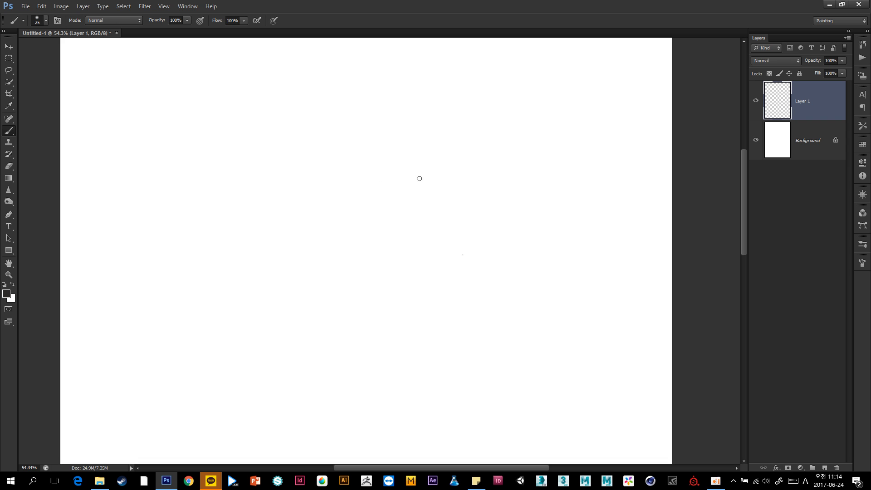
# Step: Examine the entire blank canvas at 25% zoom
pyautogui.keyDown('alt'); pyautogui.click(392, 232); pyautogui.keyUp('alt')
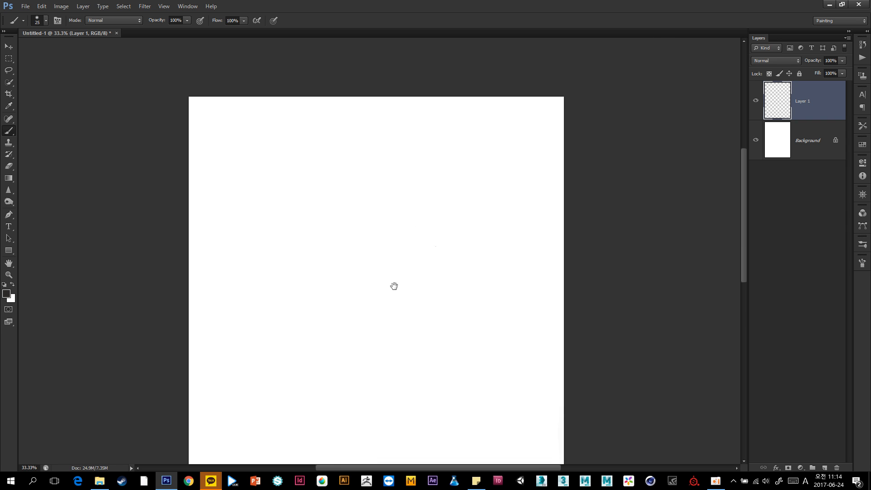
pyautogui.moveTo(394, 286); pyautogui.dragTo(388, 152)
pyautogui.moveTo(393, 262); pyautogui.dragTo(389, 287)
pyautogui.keyDown('ctrl'); pyautogui.click(343, 226); pyautogui.keyUp('ctrl')
pyautogui.keyDown('ctrl'); pyautogui.click(343, 226); pyautogui.keyUp('ctrl')
pyautogui.keyDown('alt'); pyautogui.click(343, 226); pyautogui.keyUp('alt')
pyautogui.keyDown('alt'); pyautogui.click(343, 226); pyautogui.keyUp('alt')
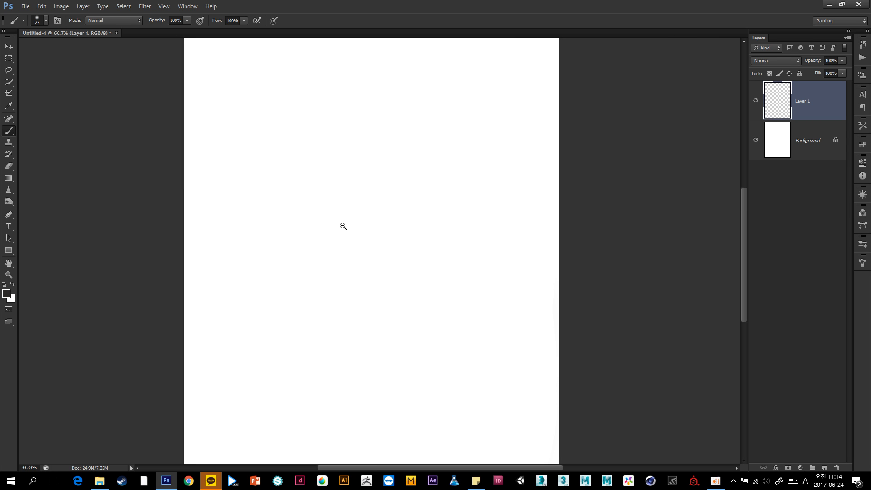
pyautogui.keyDown('alt'); pyautogui.click(343, 225); pyautogui.keyUp('alt')
pyautogui.keyDown('ctrl'); pyautogui.click(343, 225); pyautogui.keyUp('ctrl')
pyautogui.keyDown('alt'); pyautogui.click(436, 195); pyautogui.keyUp('alt')
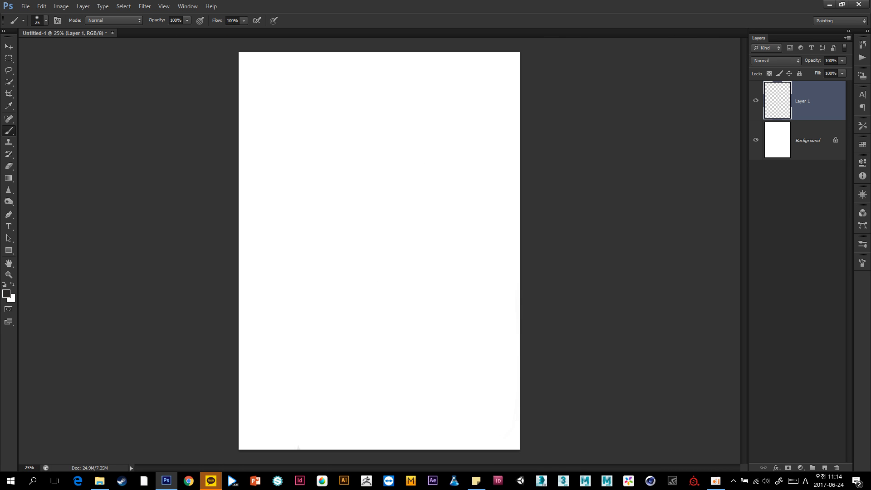